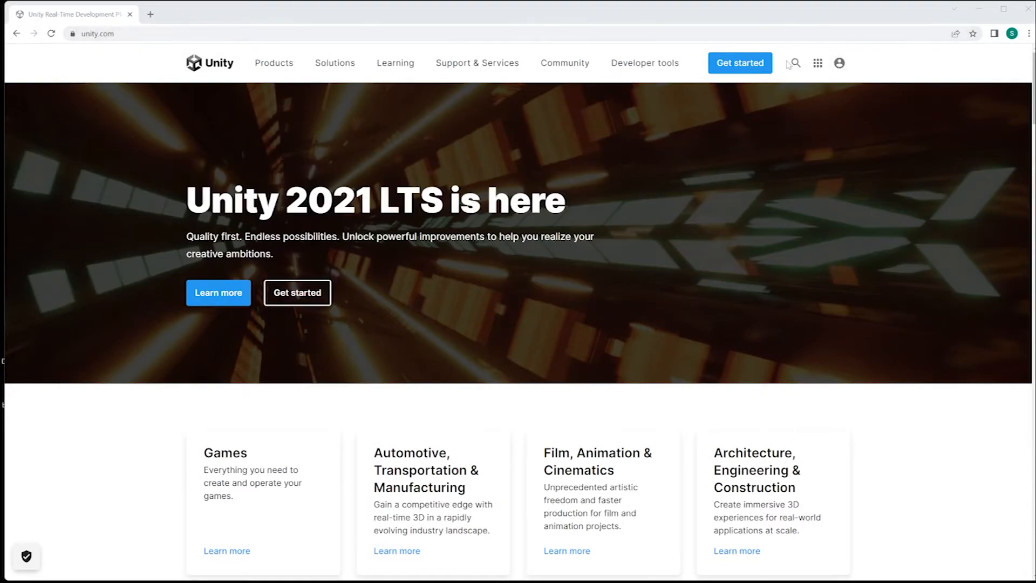
From the account menu, briefly try Create a Unity ID, then go to the Unity ID sign-in page.
{"action": "left_click", "coordinate": [840, 64]}
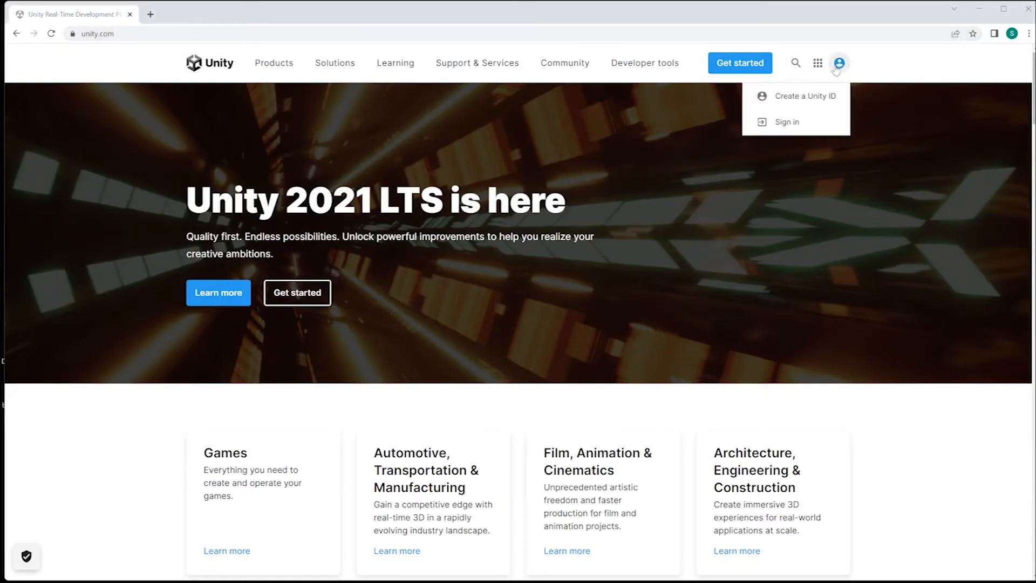
{"action": "left_click", "coordinate": [809, 105]}
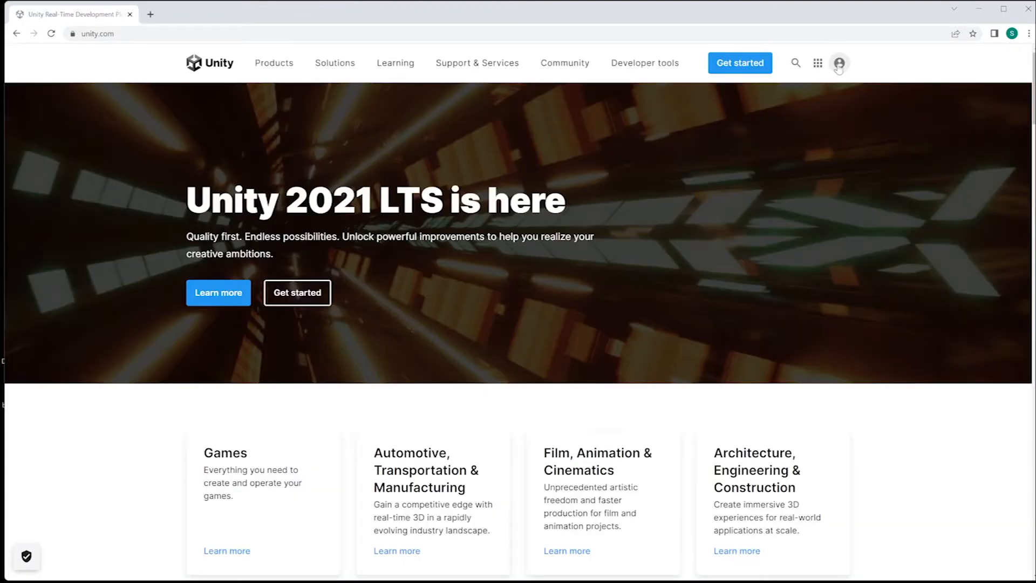
{"action": "left_click", "coordinate": [838, 64]}
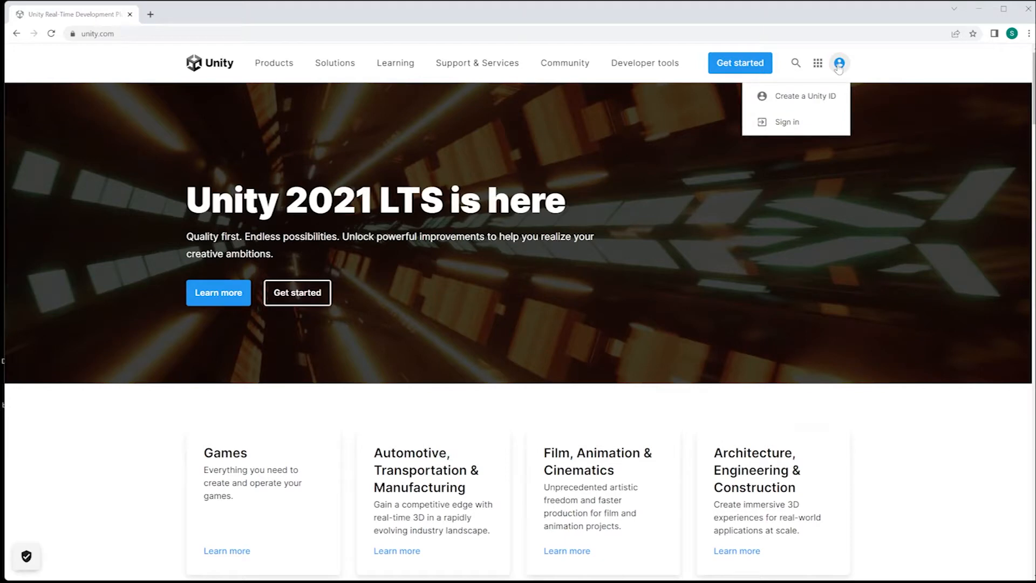
{"action": "left_click", "coordinate": [787, 122]}
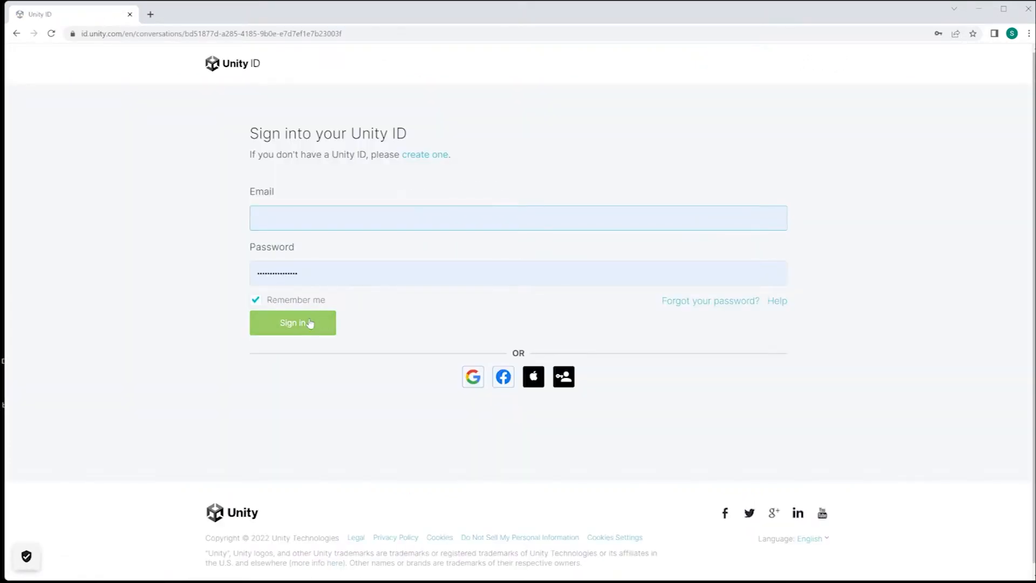
Sign in with the account details, dismiss Chrome's password bubble, and go to Plans and pricing.
{"action": "left_click", "coordinate": [308, 324]}
{"action": "left_click", "coordinate": [950, 202]}
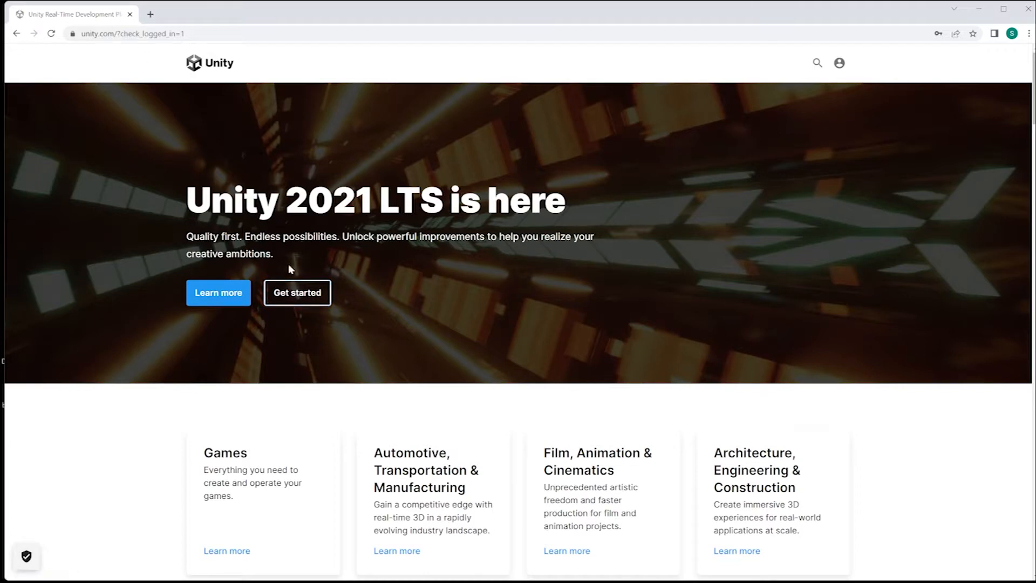
{"action": "left_click", "coordinate": [290, 299]}
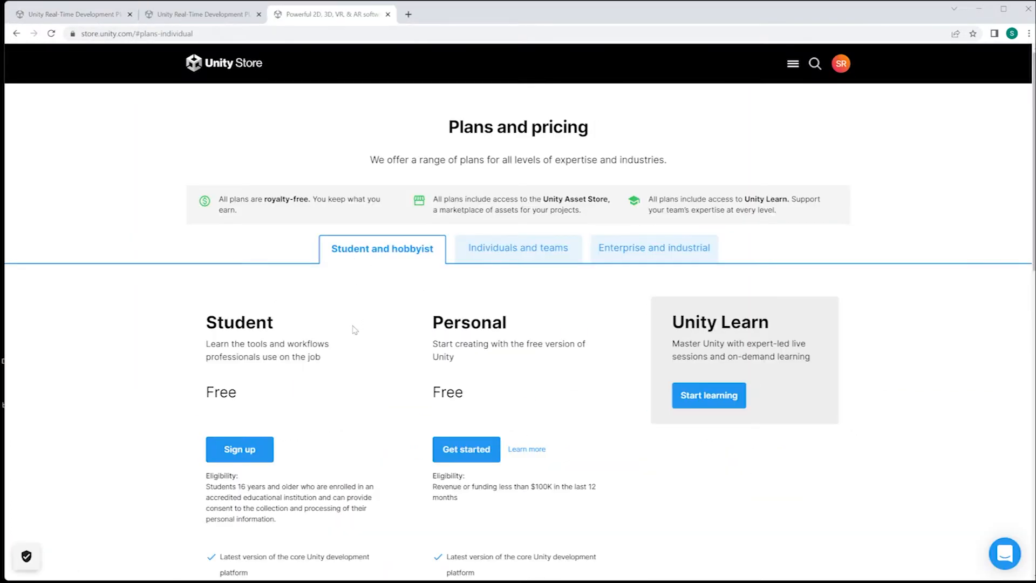
Get started with the free Personal plan and download Unity Hub for Windows.
{"action": "scroll", "coordinate": [354, 330], "scroll_direction": "down", "scroll_amount": 1}
{"action": "scroll", "coordinate": [469, 298], "scroll_direction": "up", "scroll_amount": 1}
{"action": "scroll", "coordinate": [501, 412], "scroll_direction": "down", "scroll_amount": 2}
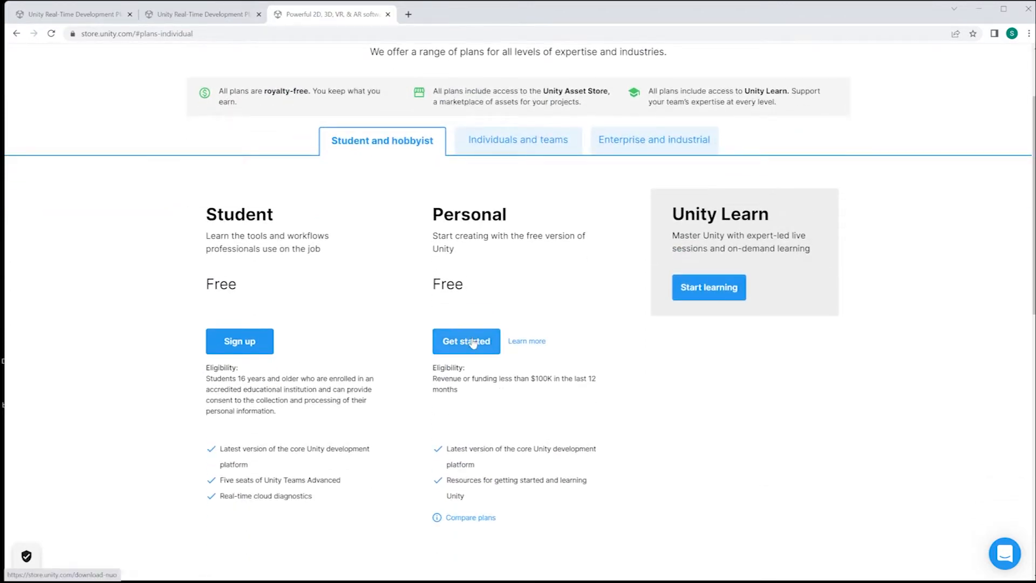
{"action": "left_click", "coordinate": [473, 343]}
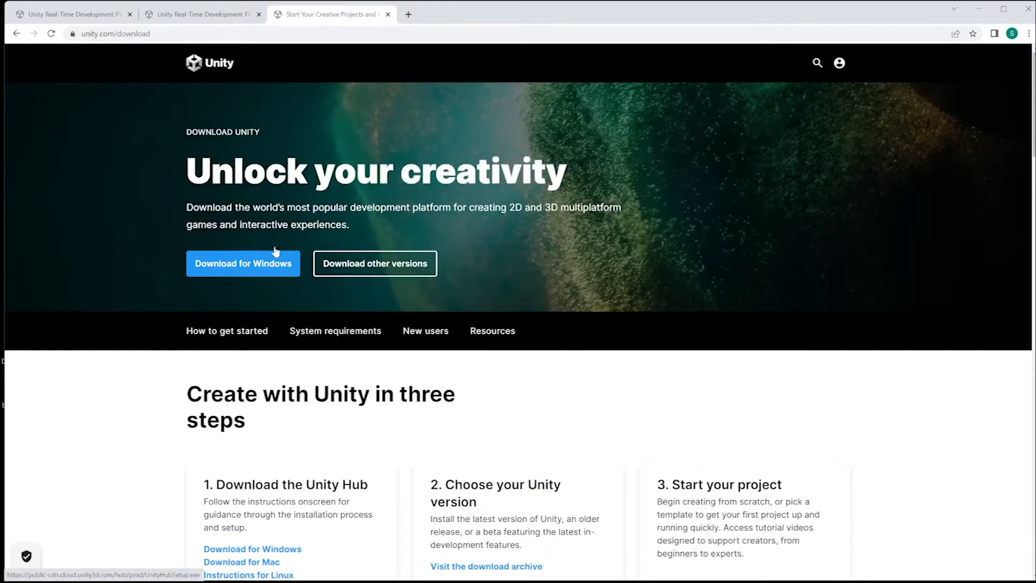
{"action": "left_click", "coordinate": [265, 266]}
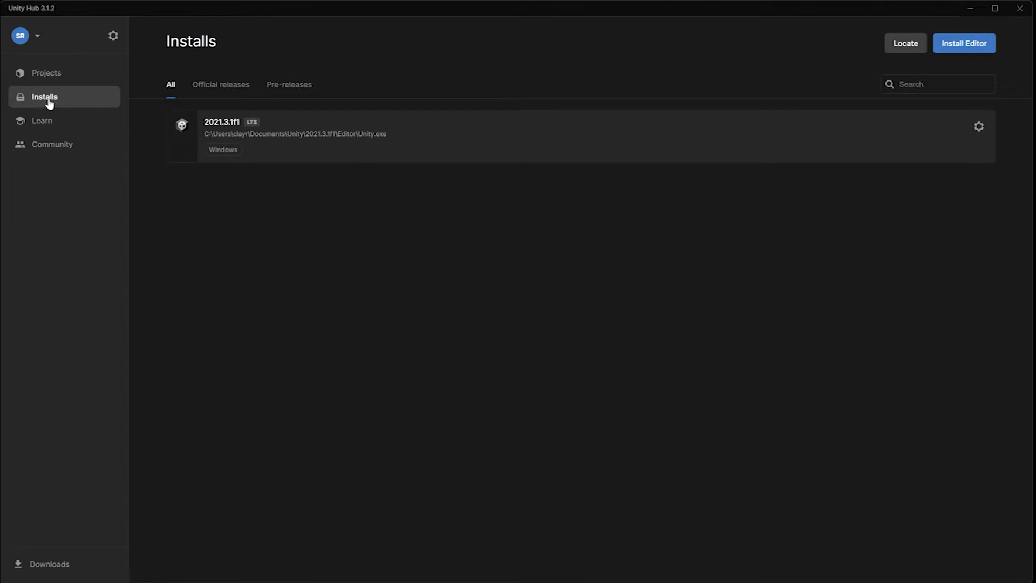
{"action": "left_click", "coordinate": [41, 74]}
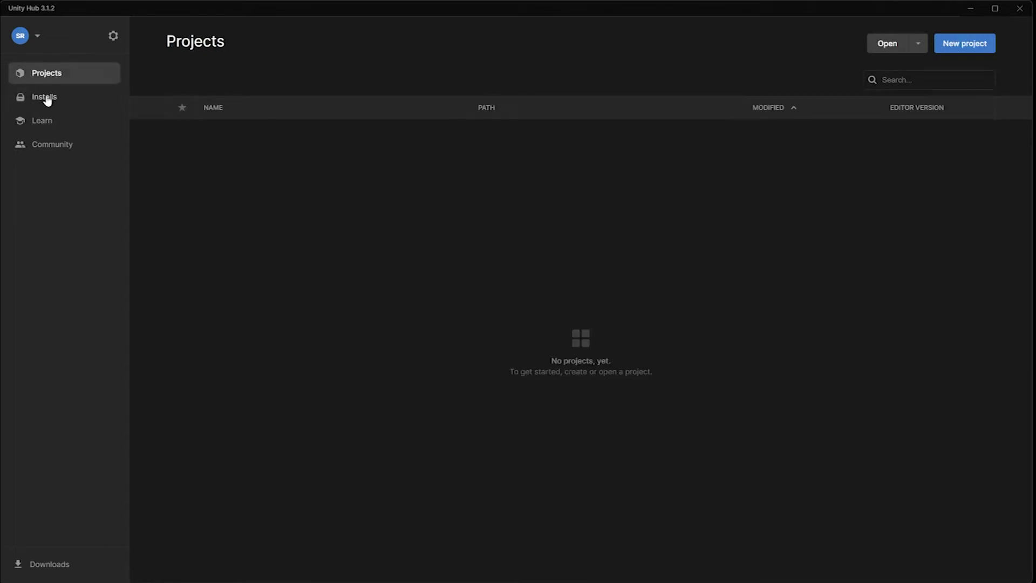
{"action": "left_click", "coordinate": [46, 102]}
{"action": "left_click", "coordinate": [47, 75]}
{"action": "left_click", "coordinate": [55, 100]}
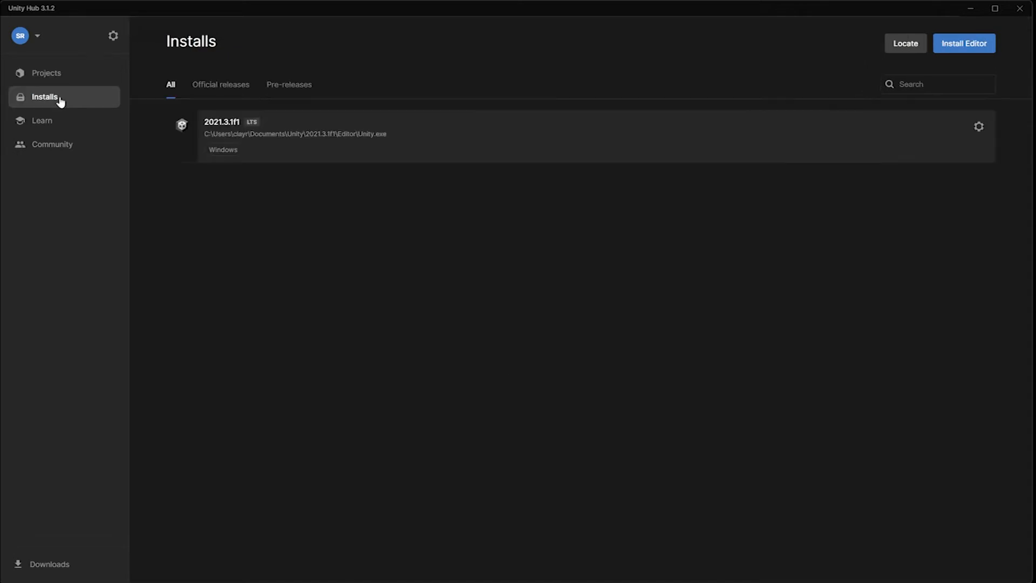
{"action": "left_click", "coordinate": [959, 48]}
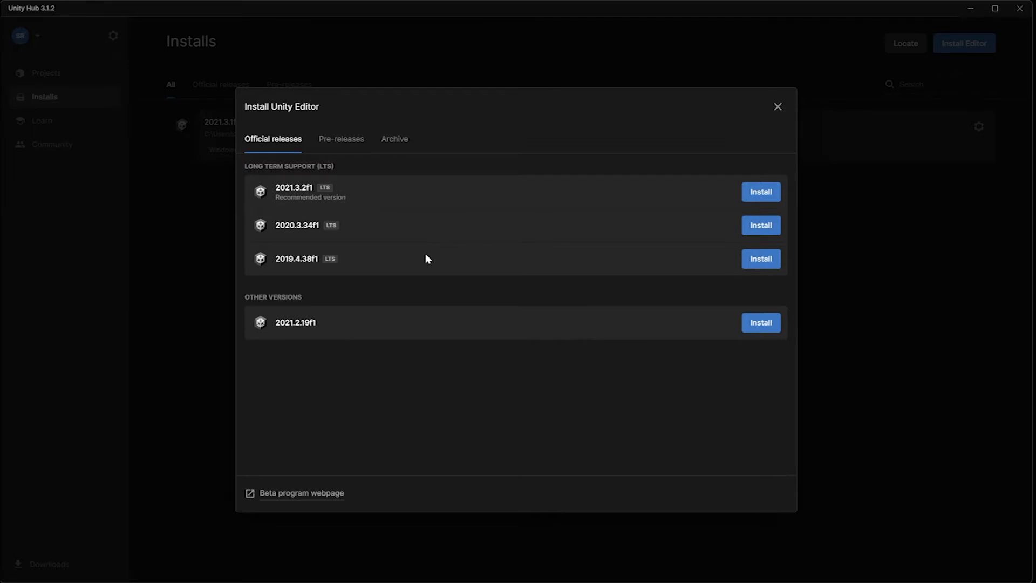
{"action": "left_click", "coordinate": [350, 141]}
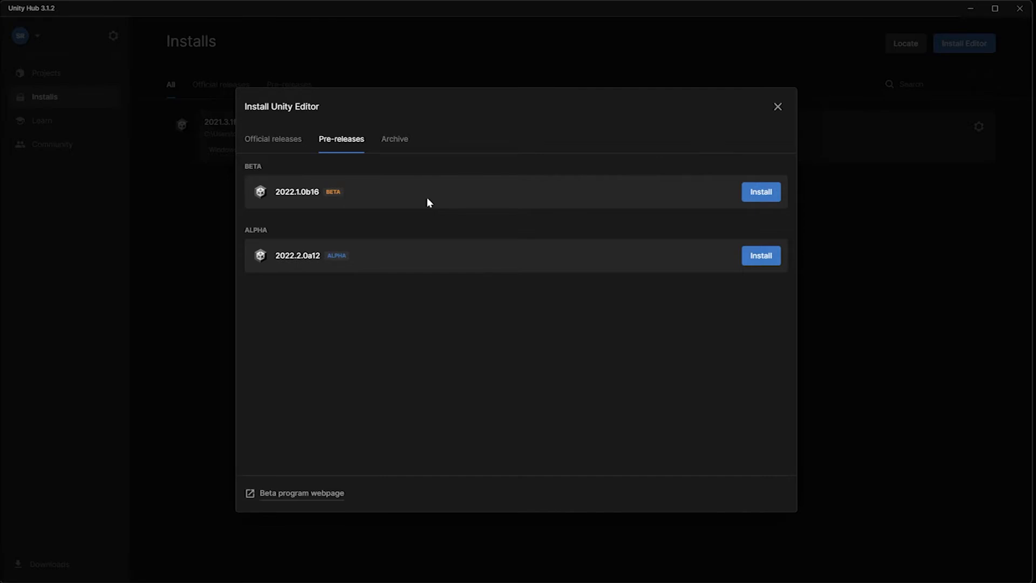
{"action": "left_click", "coordinate": [268, 138]}
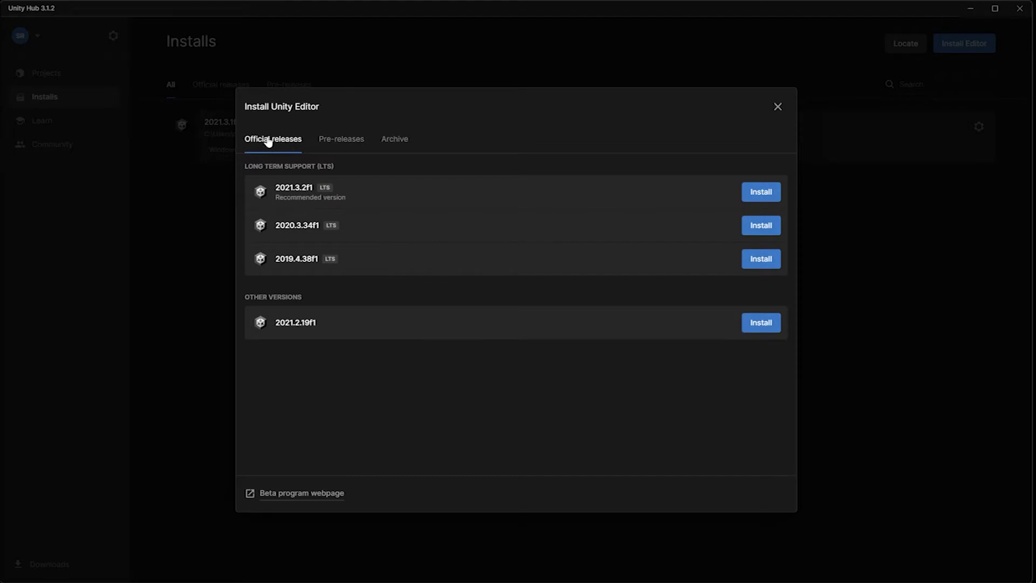
{"action": "left_click", "coordinate": [767, 229]}
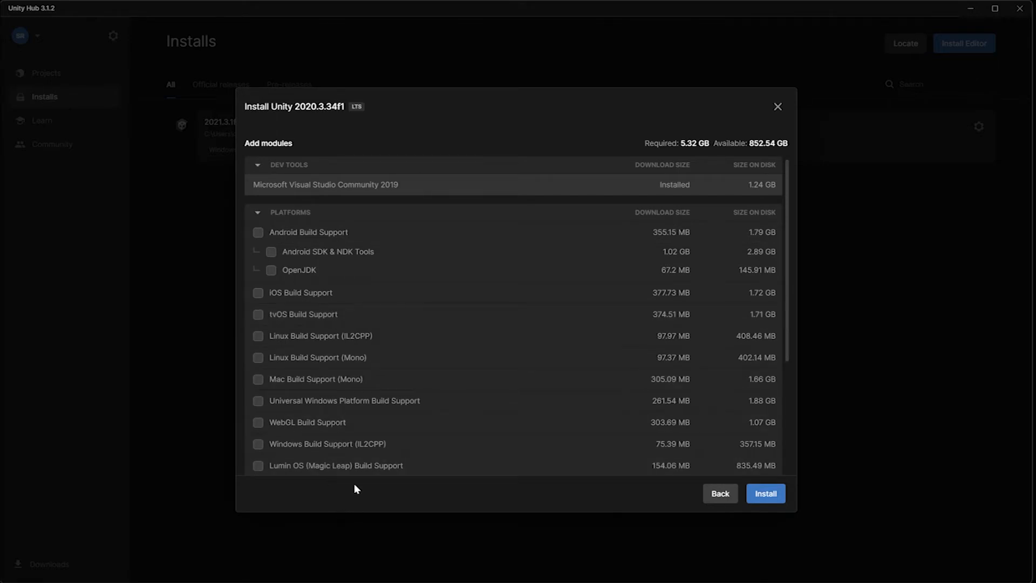
{"action": "left_click", "coordinate": [257, 444]}
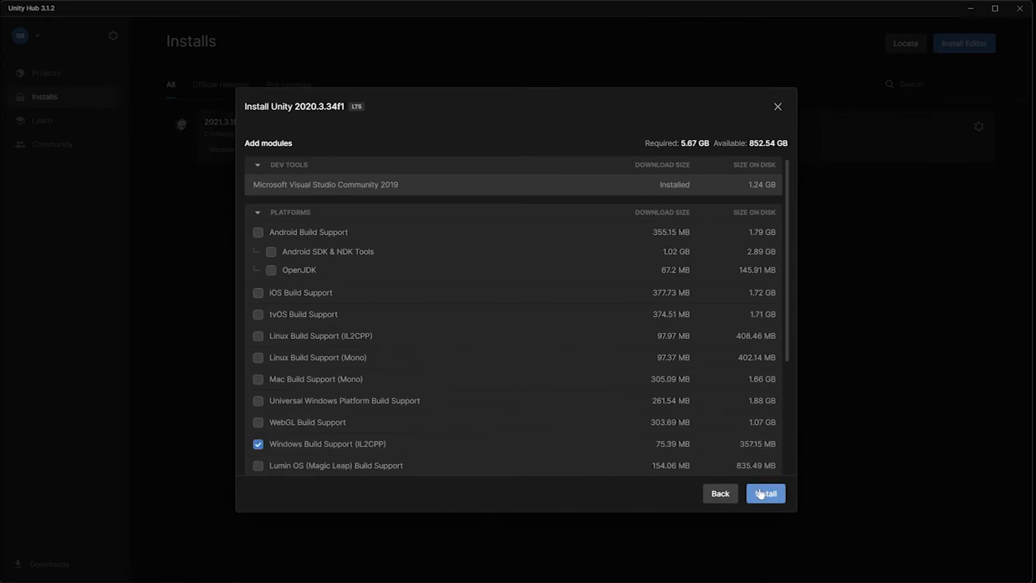
{"action": "left_click", "coordinate": [778, 106]}
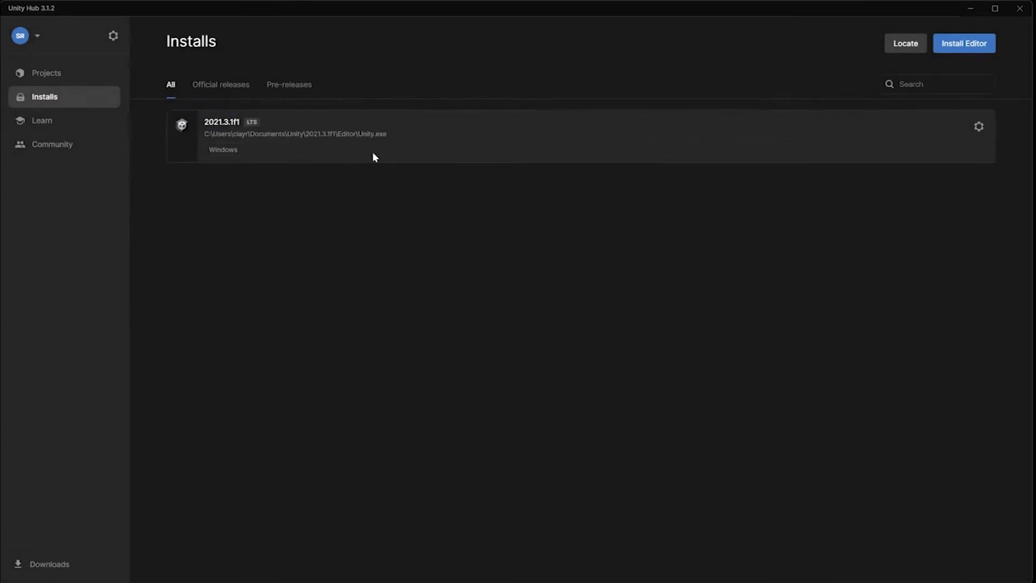
{"action": "left_click", "coordinate": [979, 129]}
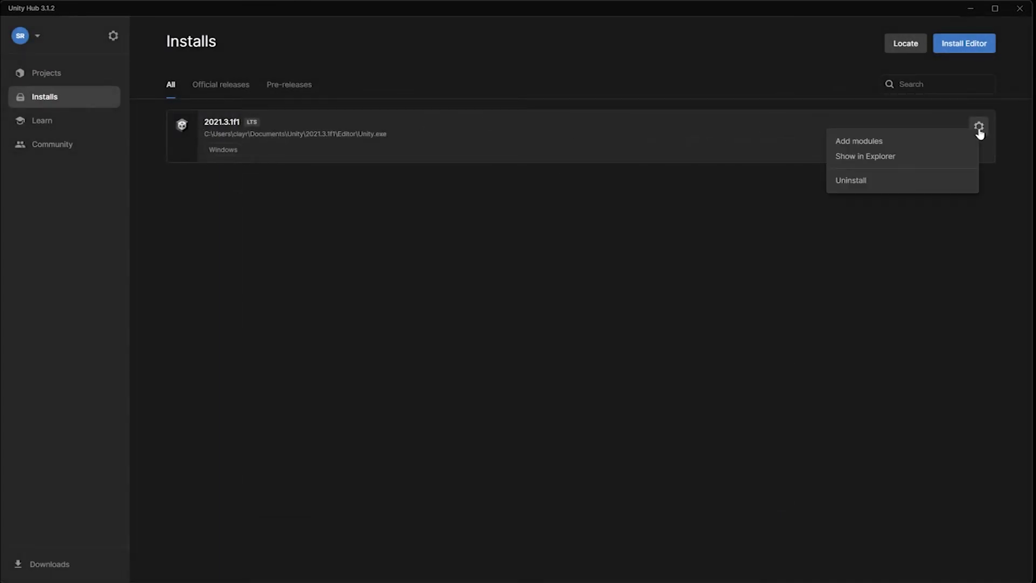
{"action": "left_click", "coordinate": [883, 147]}
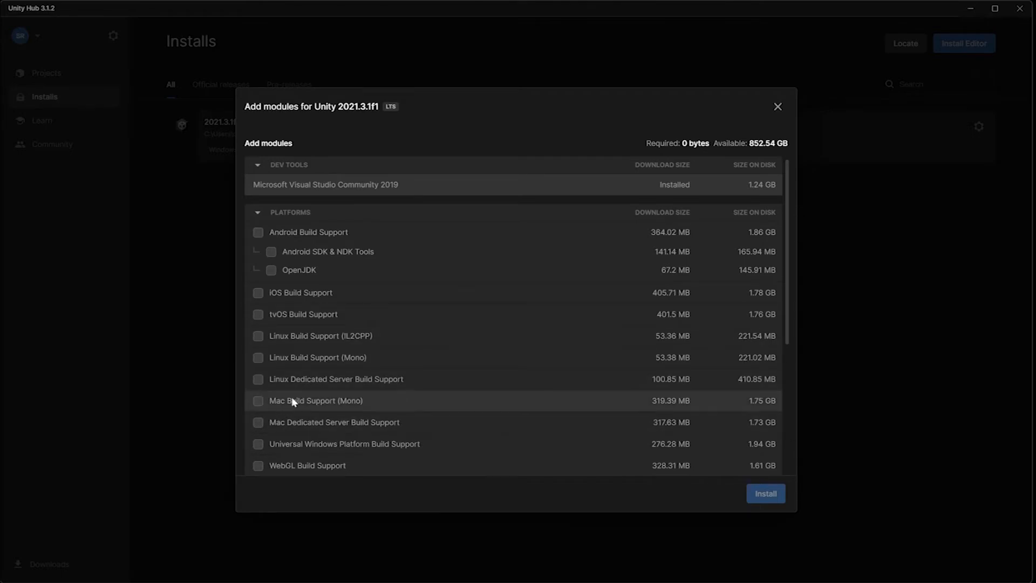
{"action": "scroll", "coordinate": [287, 407], "scroll_direction": "down", "scroll_amount": 4}
{"action": "left_click", "coordinate": [254, 342]}
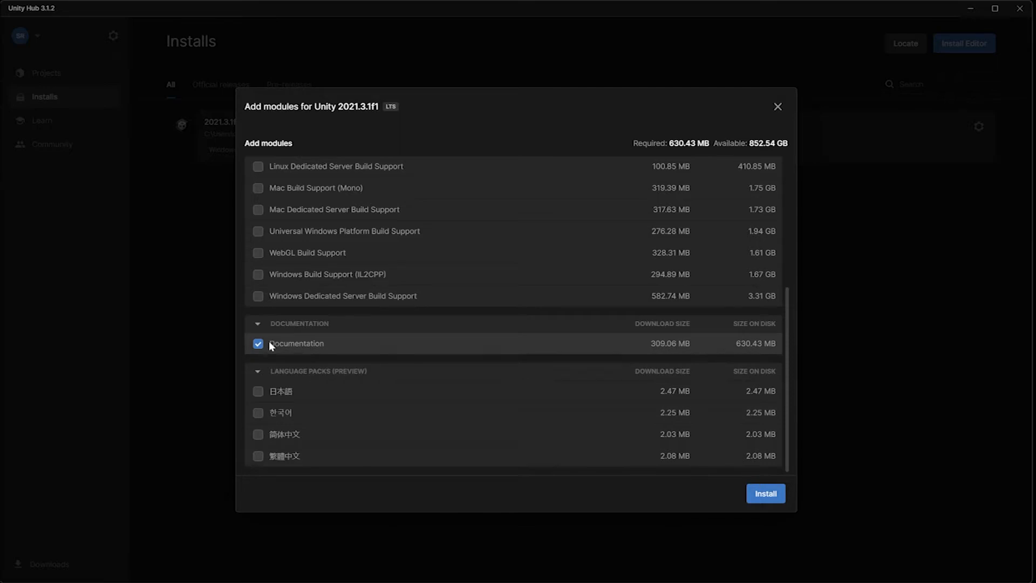
{"action": "scroll", "coordinate": [756, 315], "scroll_direction": "up", "scroll_amount": 3}
{"action": "scroll", "coordinate": [756, 310], "scroll_direction": "up", "scroll_amount": 1}
{"action": "scroll", "coordinate": [747, 357], "scroll_direction": "down", "scroll_amount": 1}
{"action": "scroll", "coordinate": [746, 380], "scroll_direction": "down", "scroll_amount": 3}
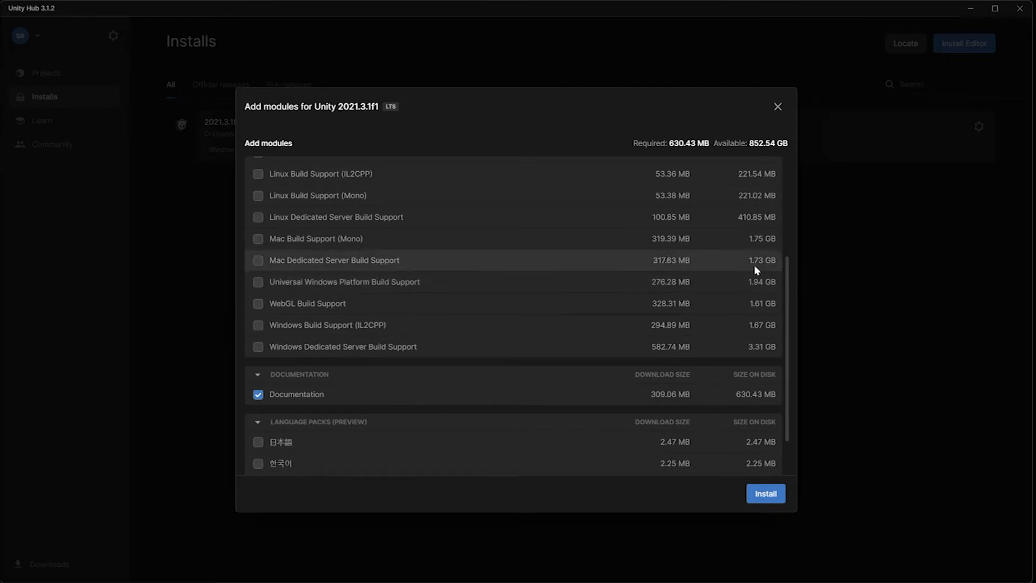
{"action": "scroll", "coordinate": [752, 287], "scroll_direction": "up", "scroll_amount": 3}
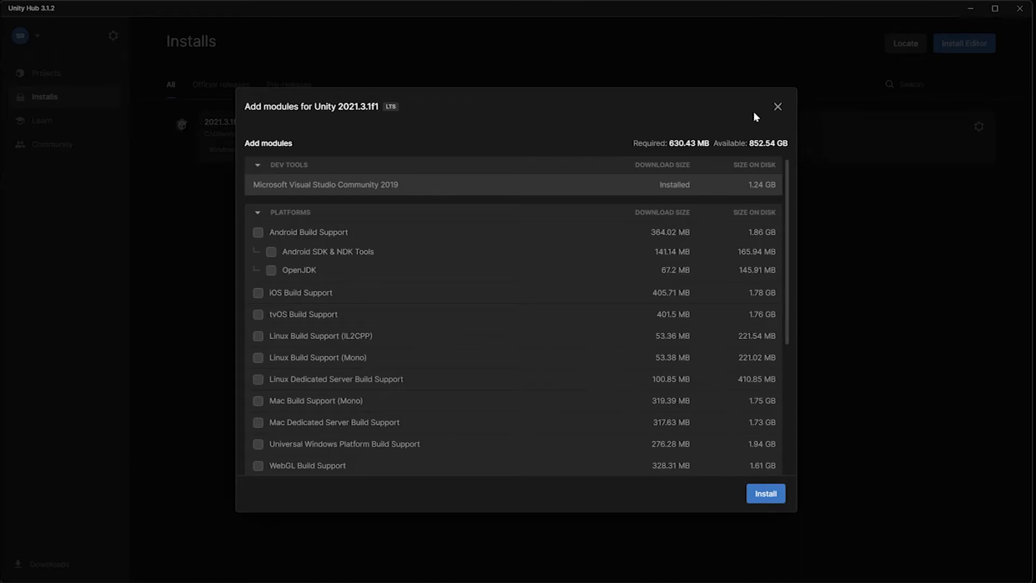
{"action": "left_click", "coordinate": [777, 109]}
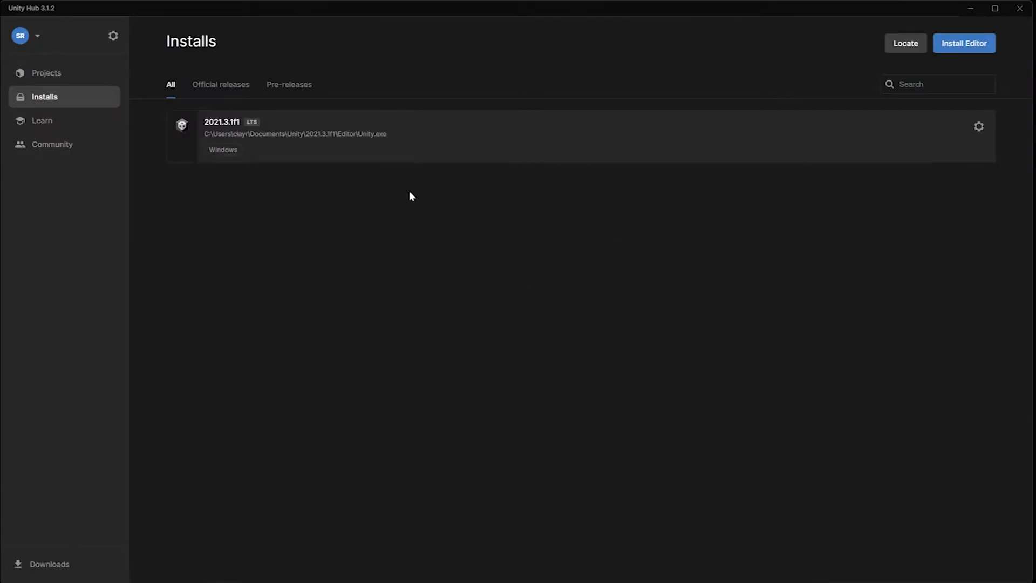
{"action": "left_click", "coordinate": [979, 127]}
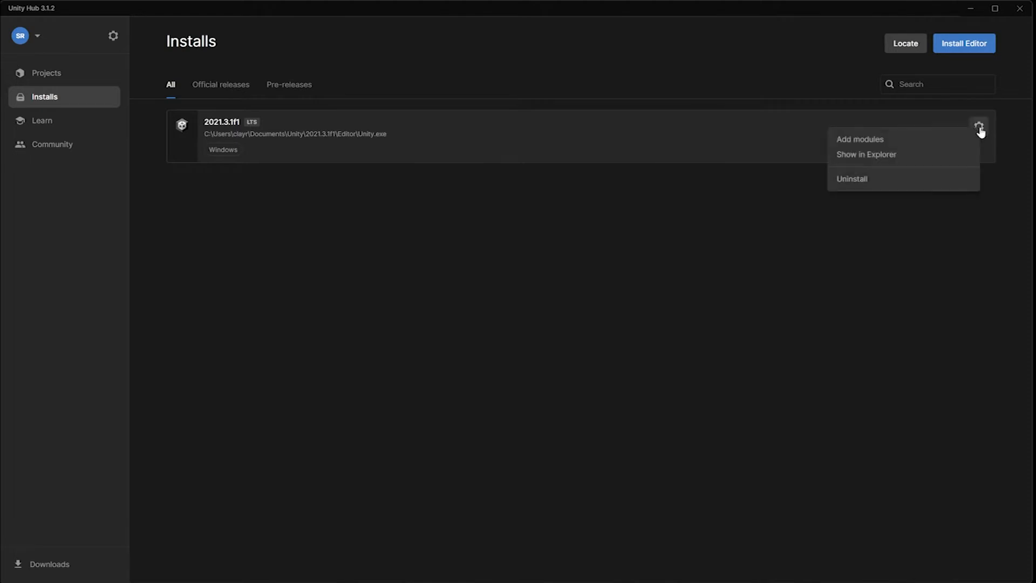
{"action": "left_click", "coordinate": [718, 258]}
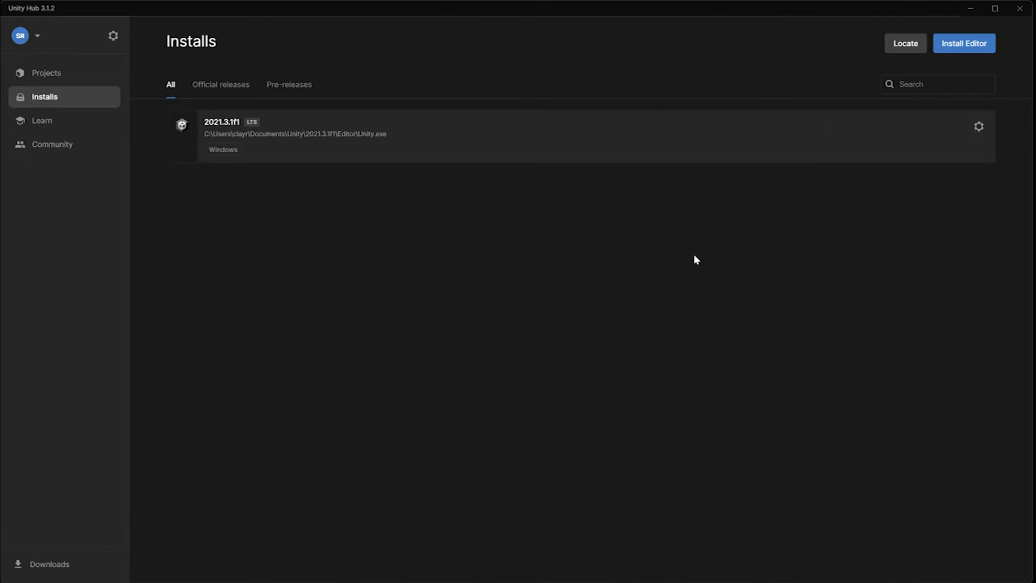
Start a new project named planet07 with its location set to E:\unity22.
{"action": "left_click", "coordinate": [45, 74]}
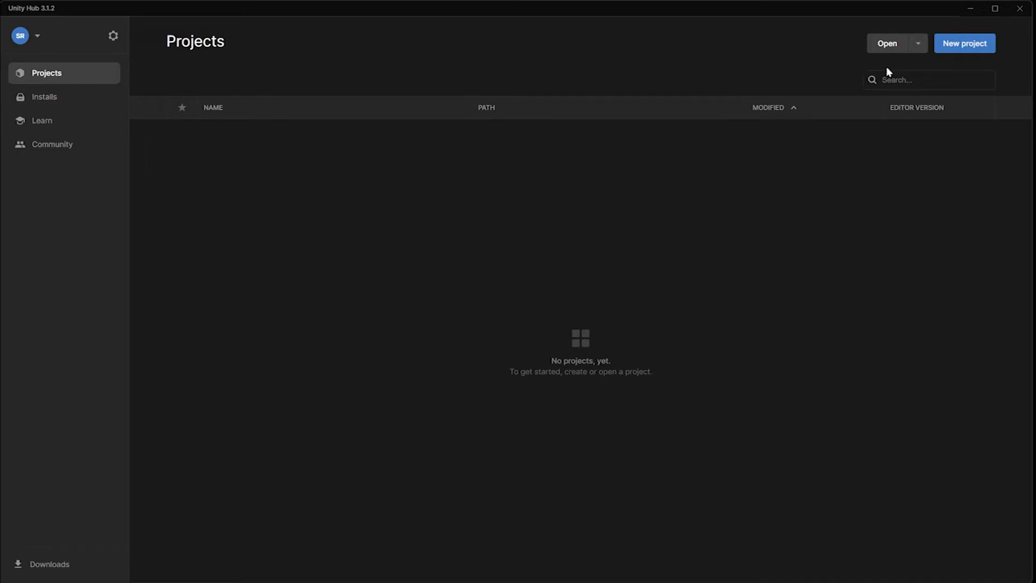
{"action": "left_click", "coordinate": [963, 51]}
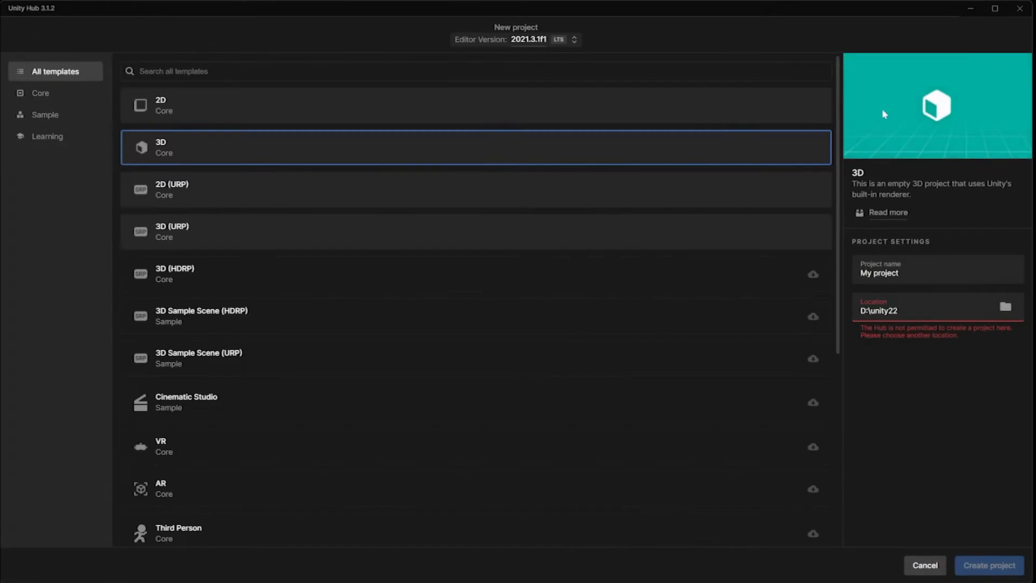
{"action": "left_click", "coordinate": [875, 274]}
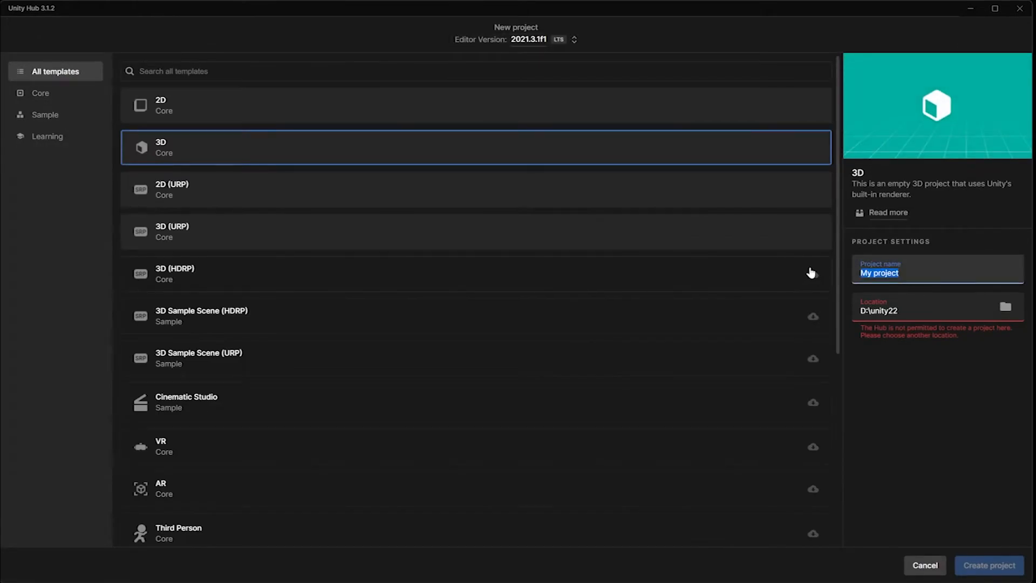
{"action": "type", "text": "planet07"}
{"action": "left_click", "coordinate": [1005, 307]}
{"action": "left_click", "coordinate": [681, 466]}
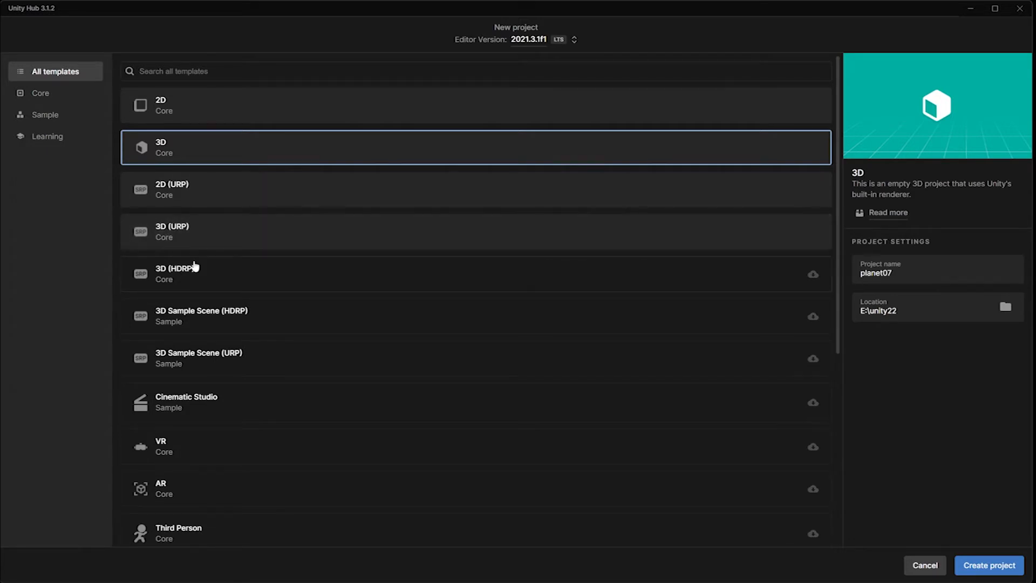
Preview the 3D (HDRP) and both Sample Scene templates, then choose 3D (URP).
{"action": "left_click", "coordinate": [221, 240]}
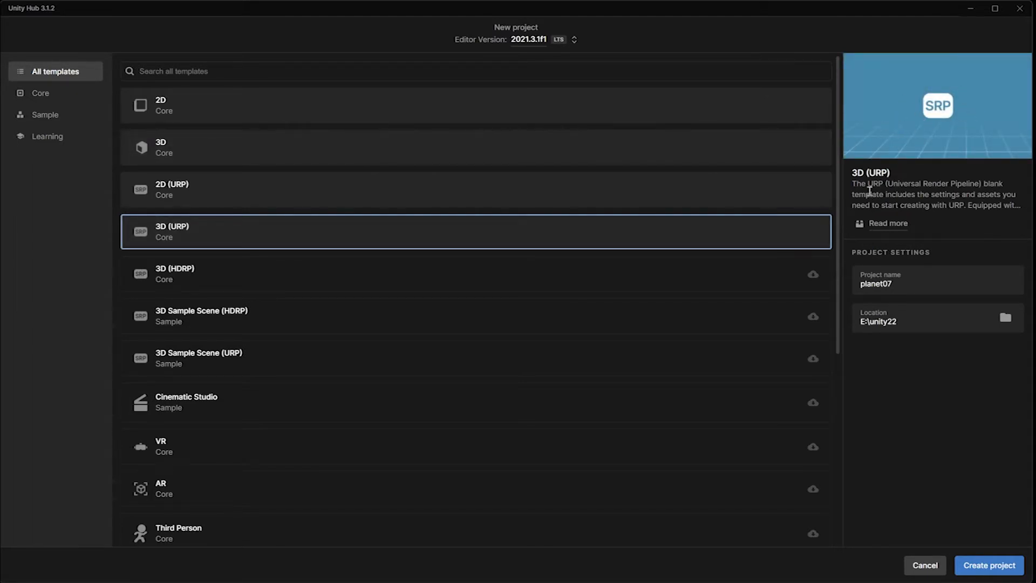
{"action": "left_click", "coordinate": [203, 273]}
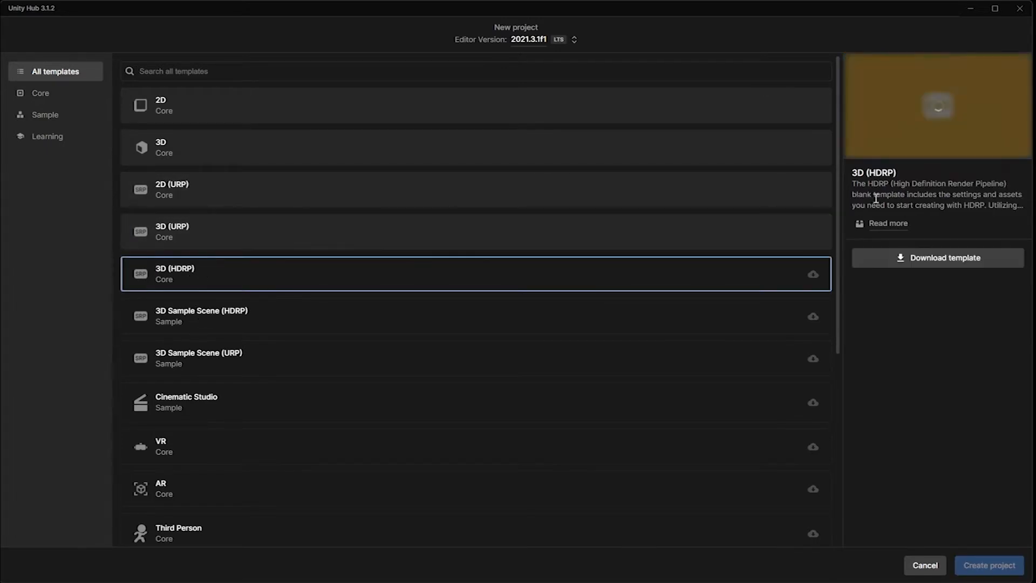
{"action": "left_click", "coordinate": [211, 319]}
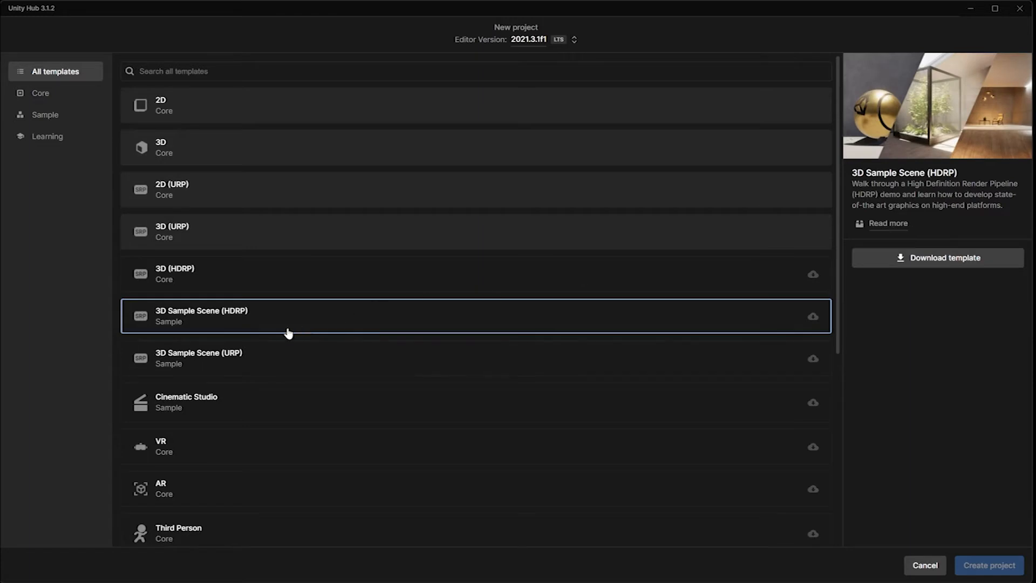
{"action": "left_click", "coordinate": [201, 361]}
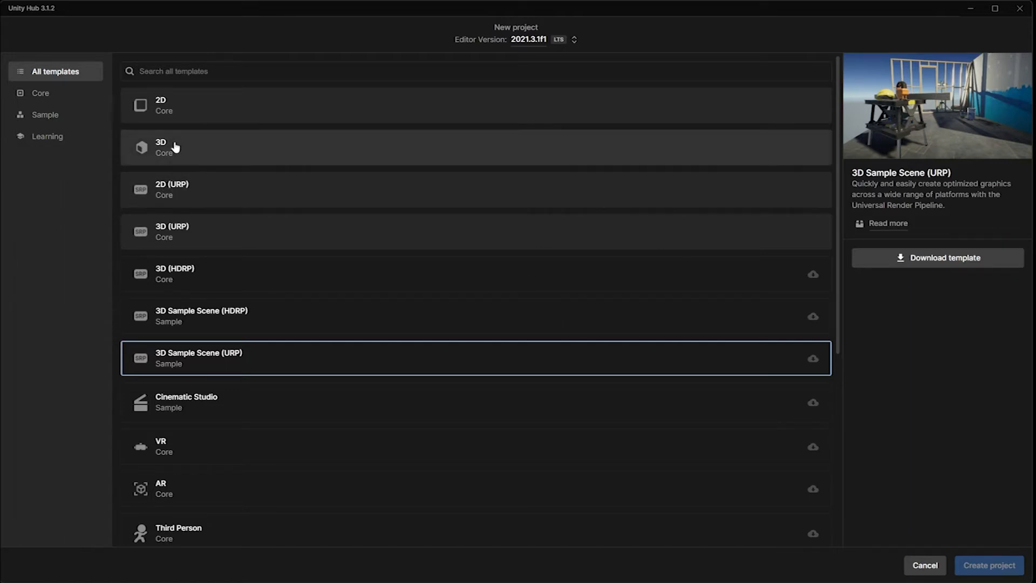
{"action": "left_click", "coordinate": [179, 237]}
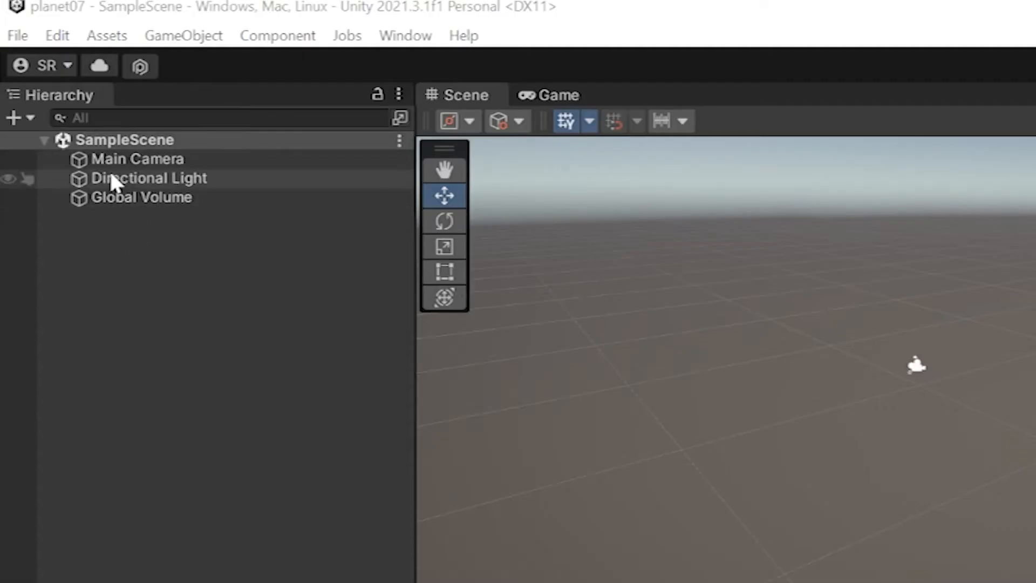
{"action": "left_click", "coordinate": [67, 84]}
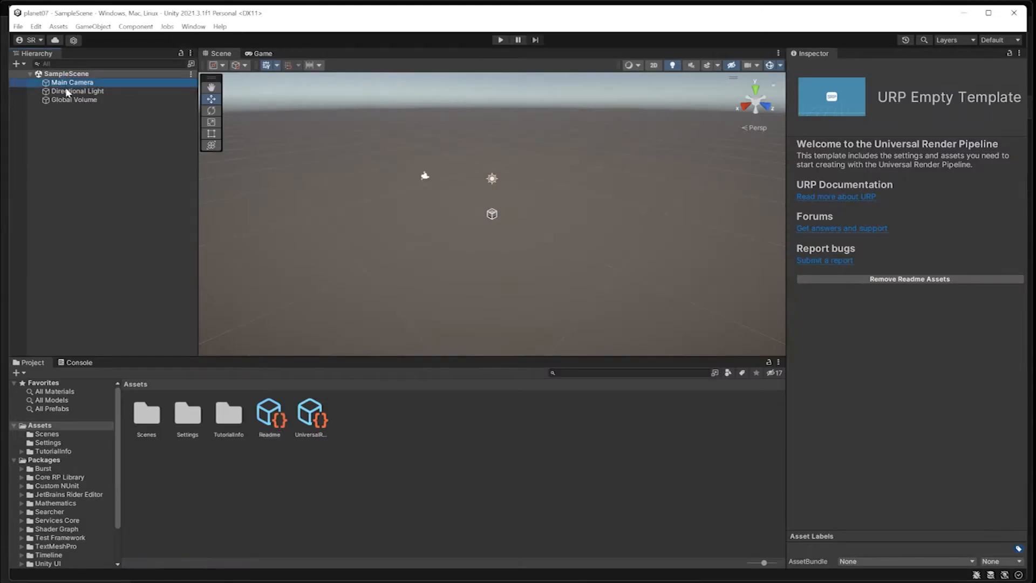
{"action": "left_click", "coordinate": [67, 91]}
{"action": "left_click", "coordinate": [67, 100]}
{"action": "left_click", "coordinate": [67, 91]}
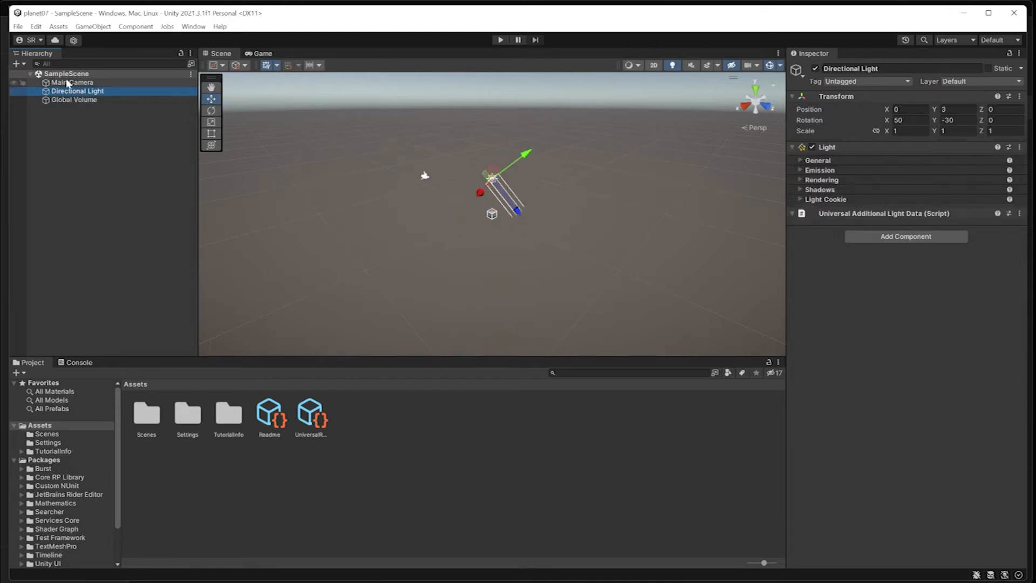
{"action": "left_click", "coordinate": [67, 83]}
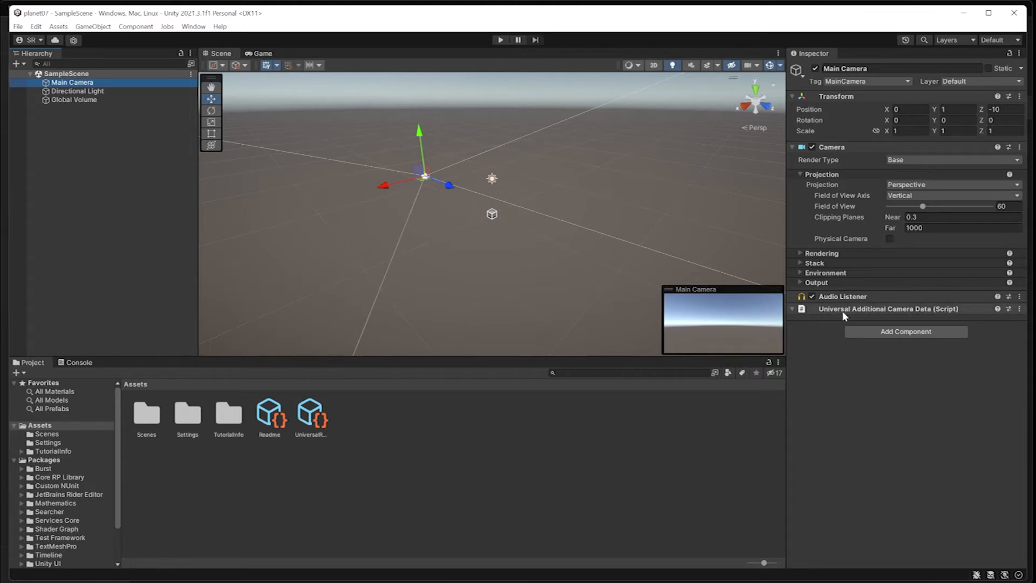
{"action": "left_click", "coordinate": [85, 99]}
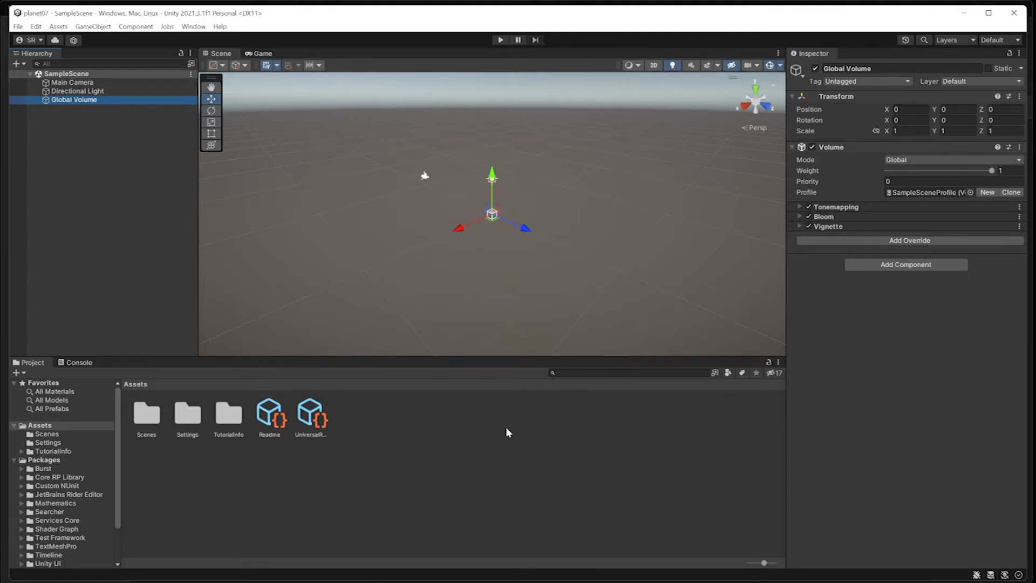
{"action": "left_click", "coordinate": [406, 425]}
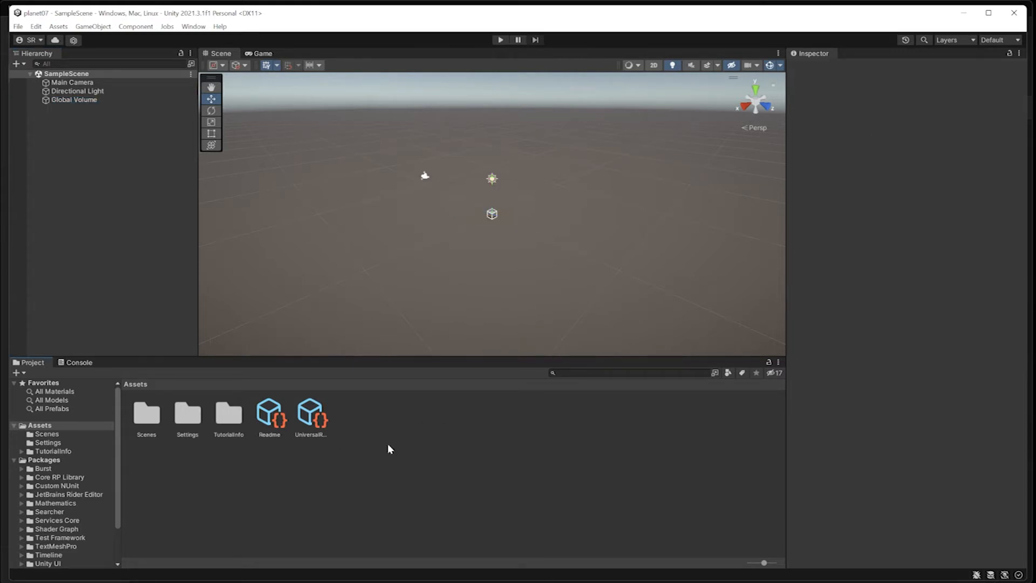
{"action": "right_click", "coordinate": [394, 446]}
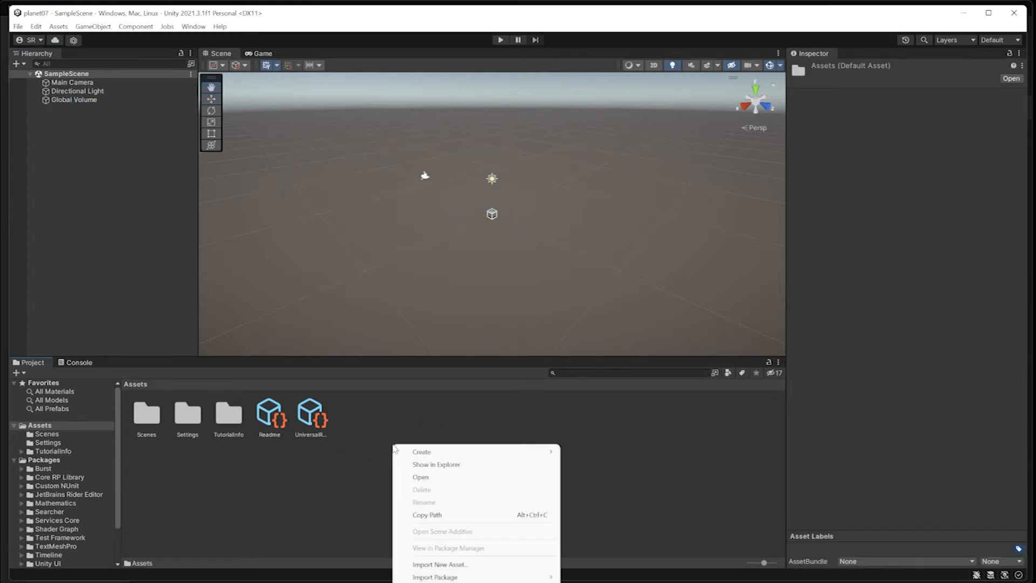
{"action": "left_click", "coordinate": [58, 27]}
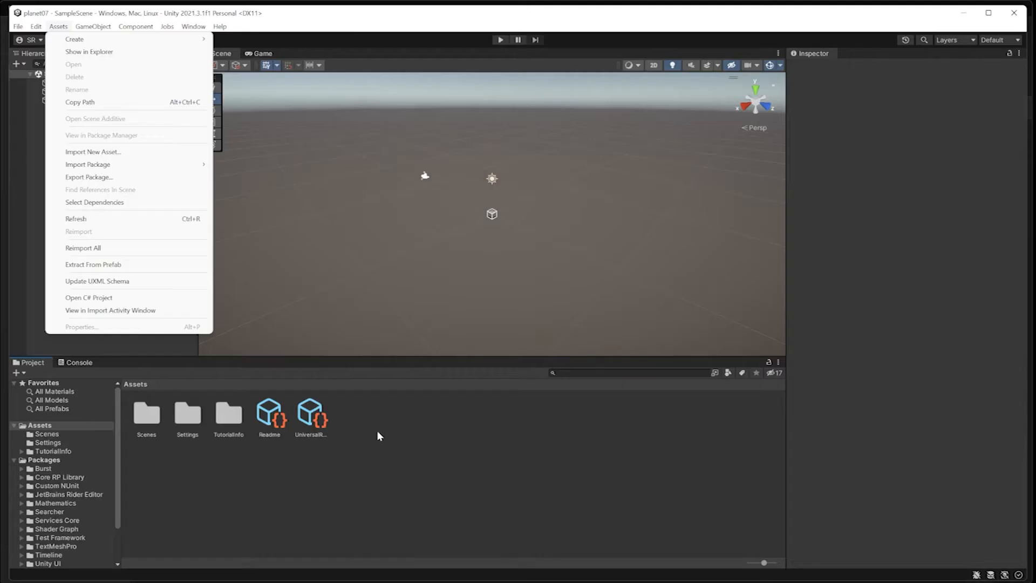
{"action": "left_click", "coordinate": [393, 457]}
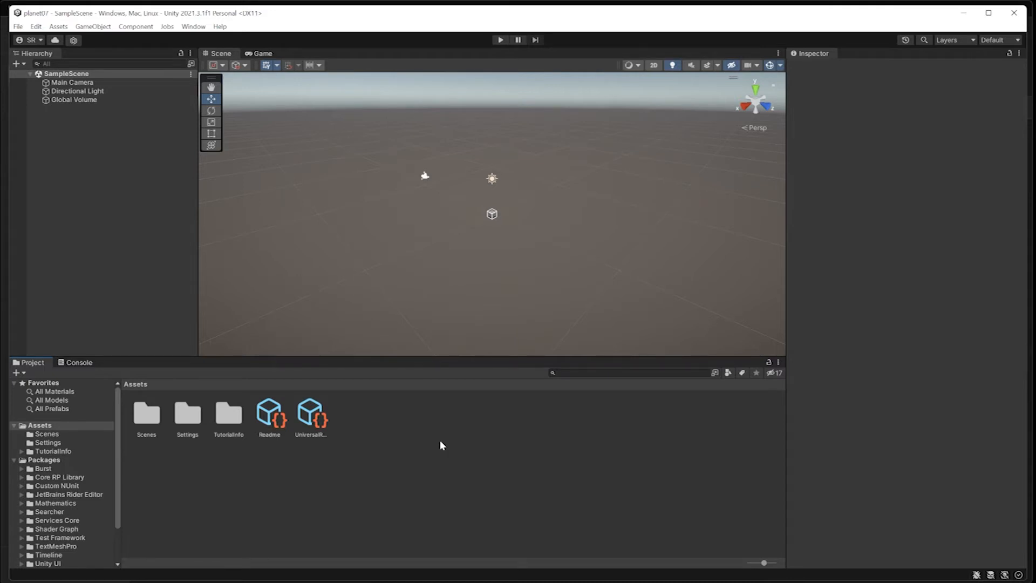
Save the scene as scene1 in Assets via File > Save As, then select scene1.
{"action": "left_click", "coordinate": [18, 27]}
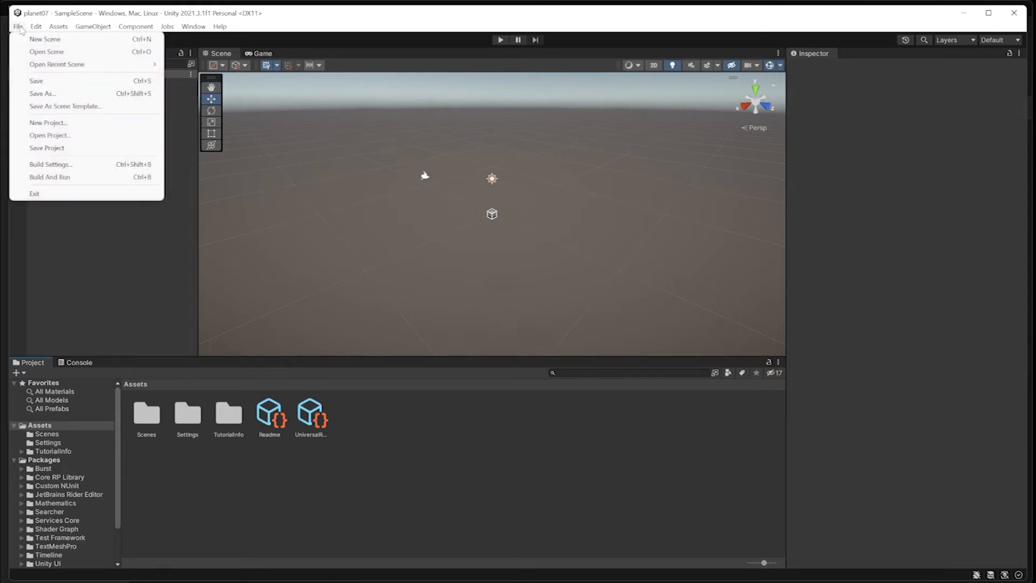
{"action": "left_click", "coordinate": [46, 95]}
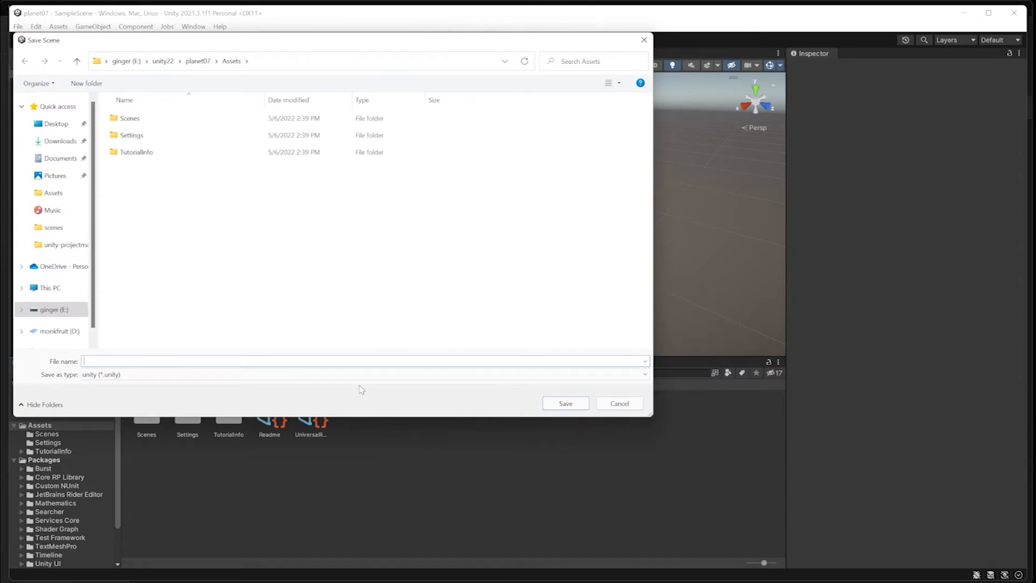
{"action": "type", "text": "scene"}
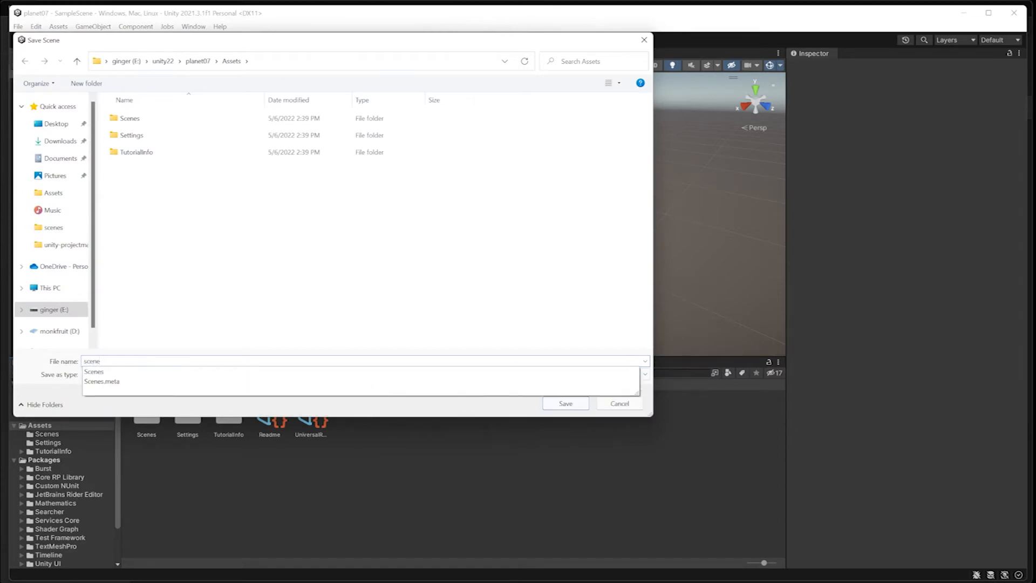
{"action": "type", "text": "1"}
{"action": "key", "text": "Return"}
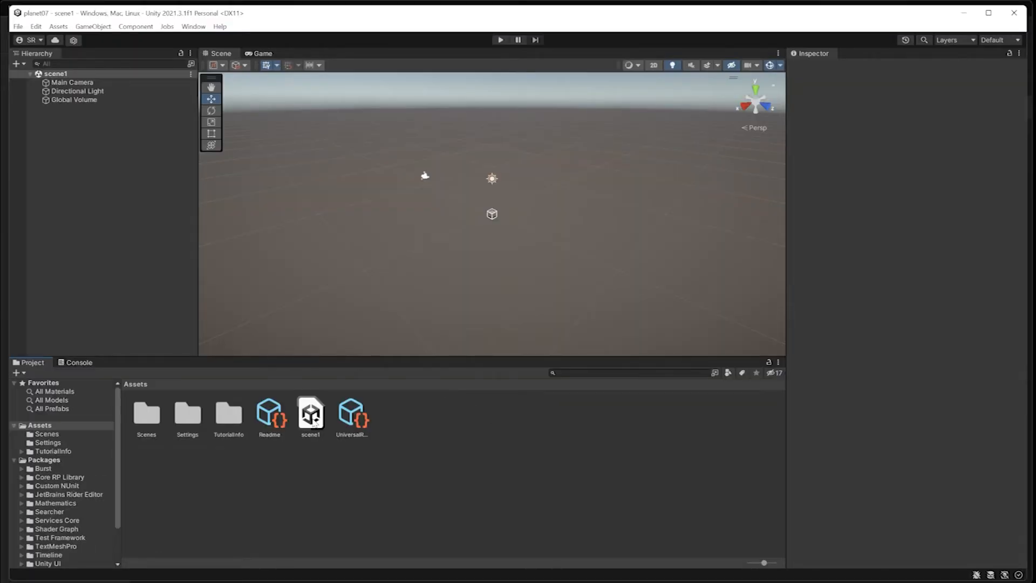
{"action": "left_click", "coordinate": [306, 417]}
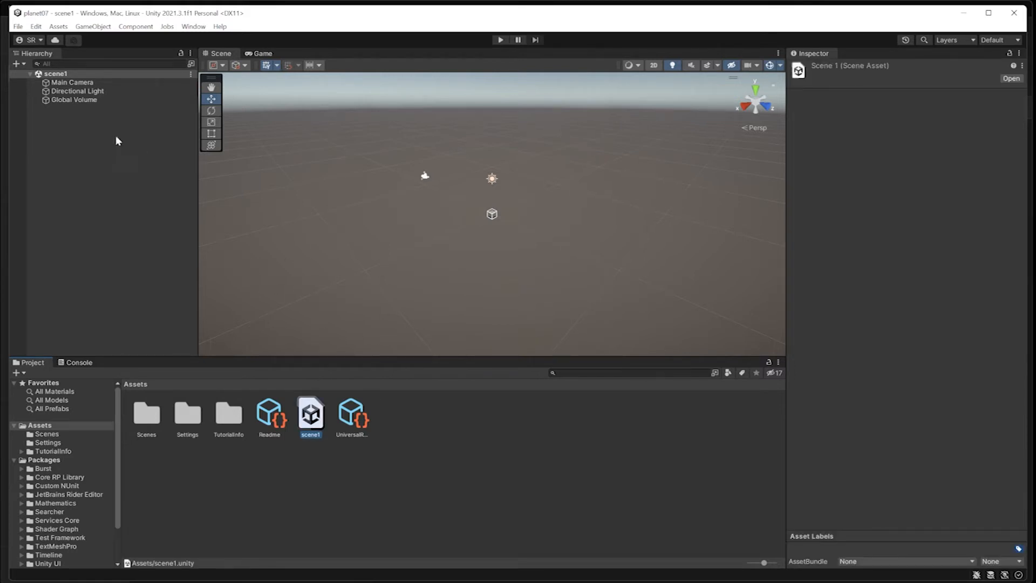
{"action": "left_click", "coordinate": [18, 26]}
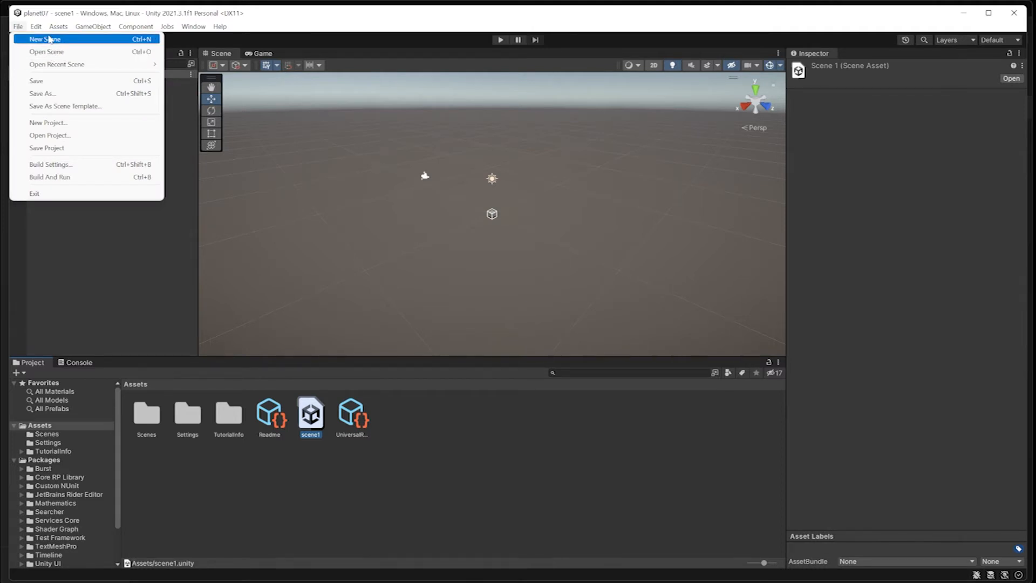
{"action": "left_click", "coordinate": [45, 39]}
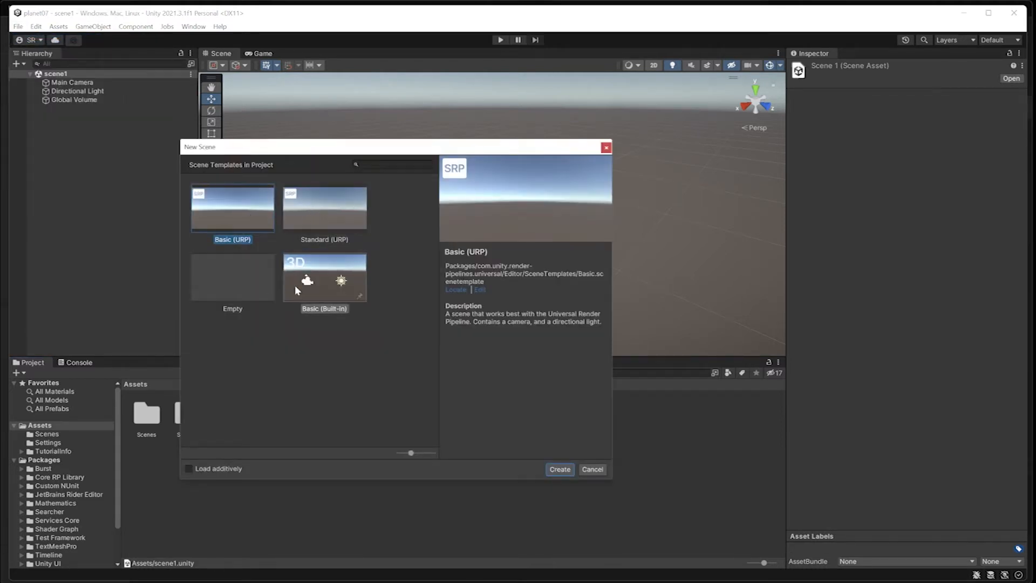
{"action": "left_click", "coordinate": [592, 469]}
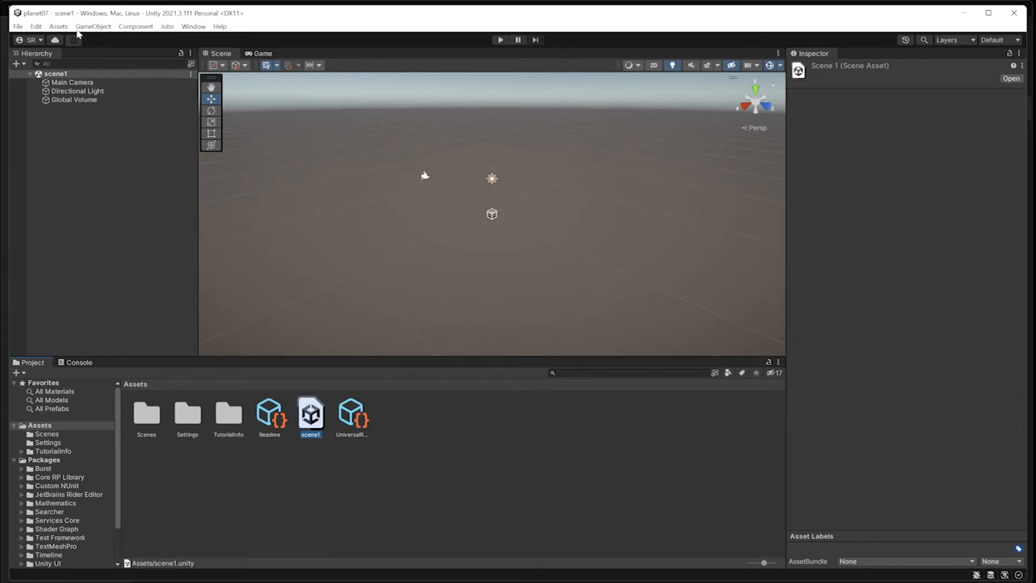
Add a 3D Object > Cube to scene1 from the Hierarchy's right-click menu.
{"action": "left_click", "coordinate": [94, 27]}
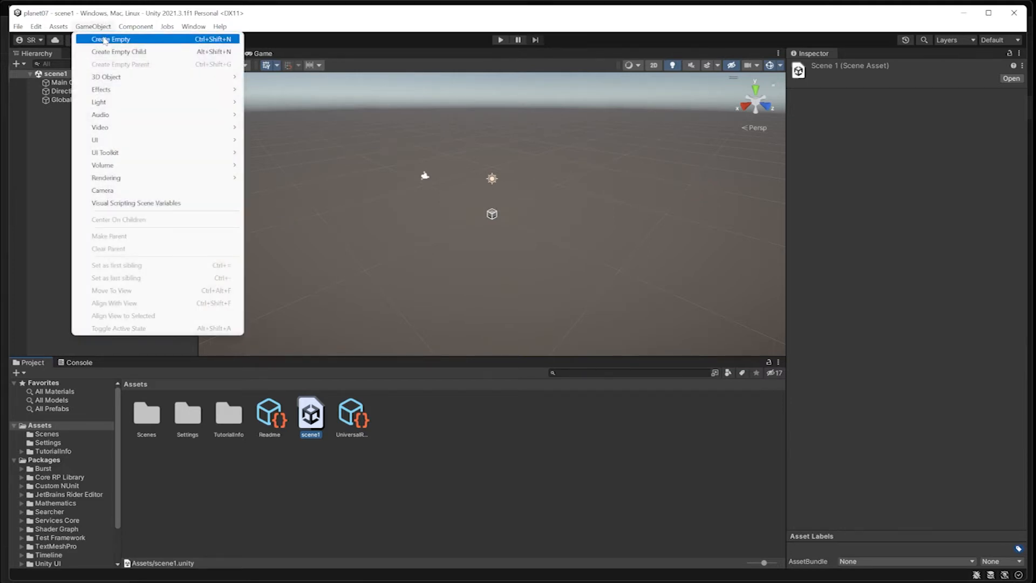
{"action": "mouse_move", "coordinate": [108, 77]}
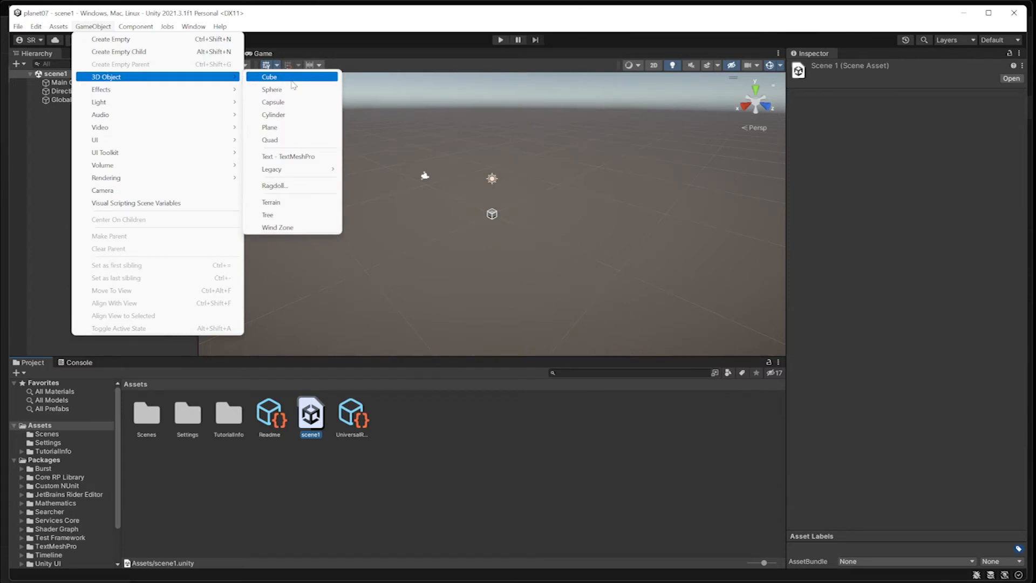
{"action": "left_click", "coordinate": [83, 154]}
{"action": "right_click", "coordinate": [83, 154]}
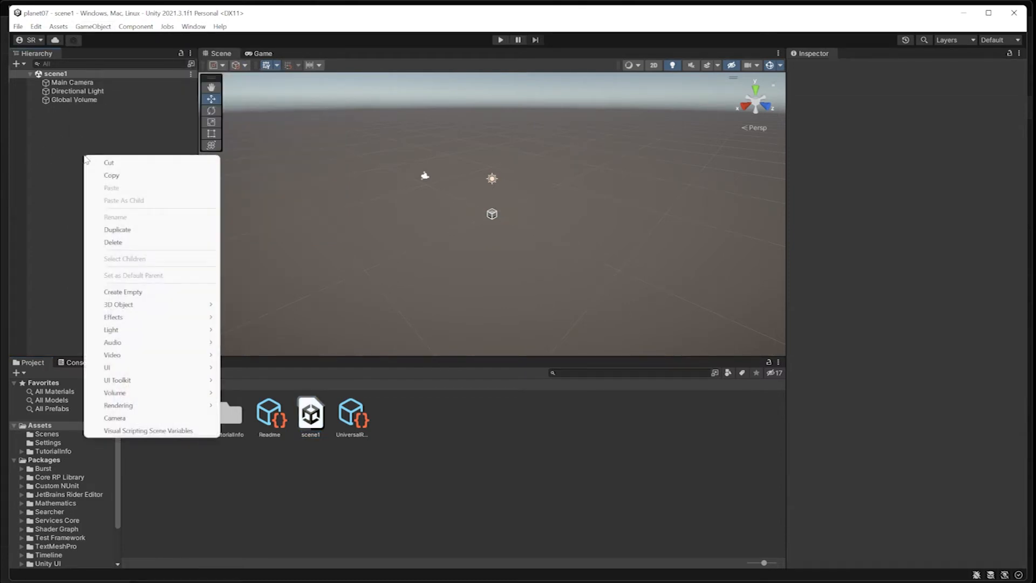
{"action": "mouse_move", "coordinate": [126, 307]}
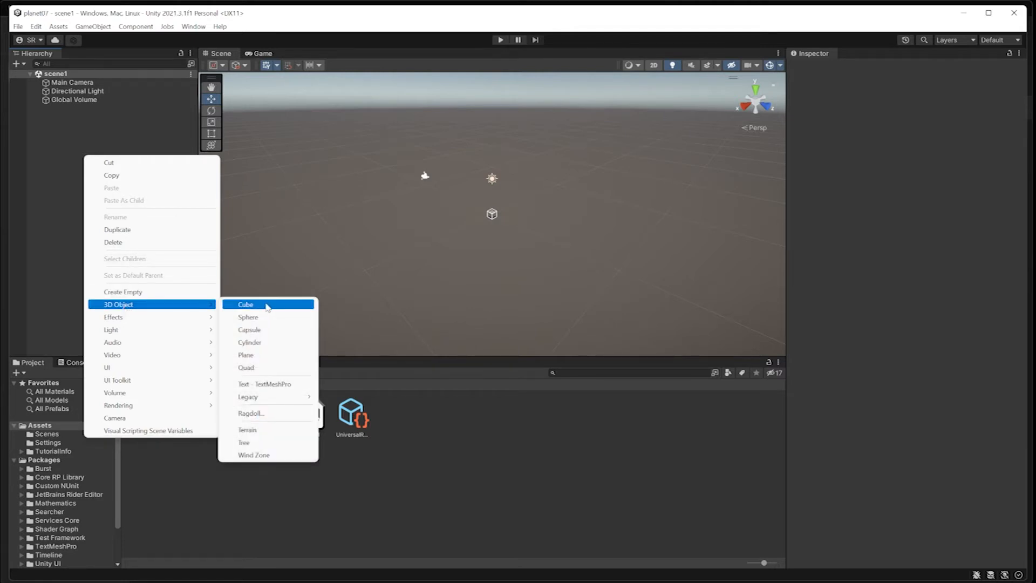
{"action": "left_click", "coordinate": [246, 304]}
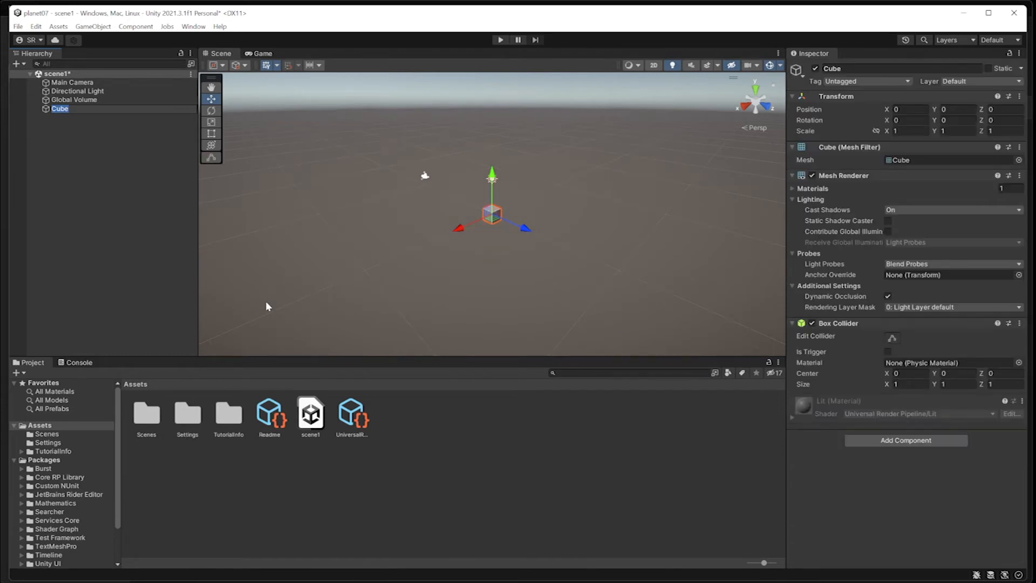
Keep the name Cube, frame it with F, and orbit and pan for an angled view.
{"action": "key", "text": "Return"}
{"action": "key", "text": "f"}
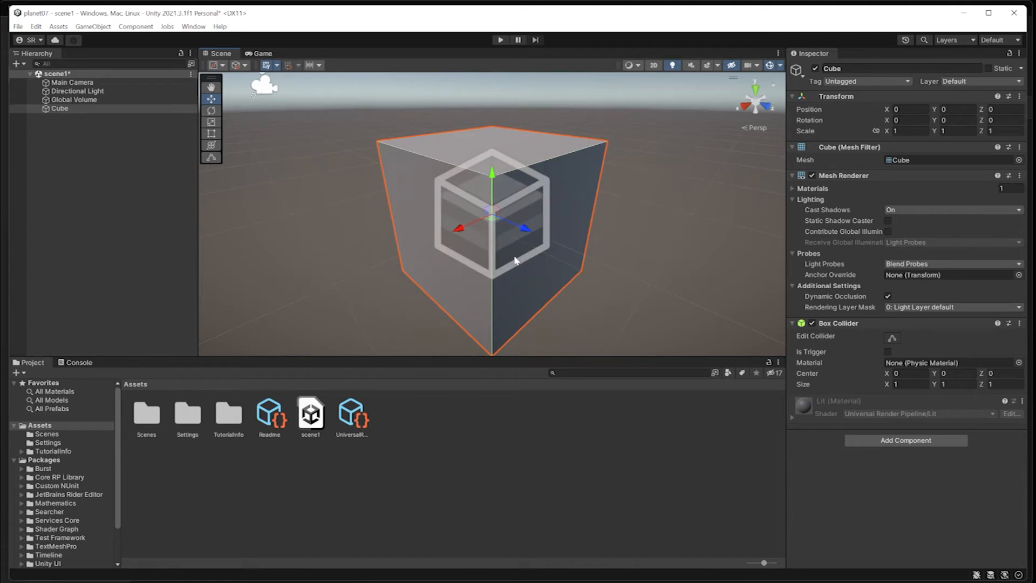
{"action": "left_click_drag", "start_coordinate": [535, 258], "coordinate": [502, 252], "text": "alt"}
{"action": "middle_click_drag", "start_coordinate": [502, 252], "coordinate": [474, 252]}
{"action": "right_click_drag", "start_coordinate": [495, 264], "coordinate": [422, 270], "text": "alt"}
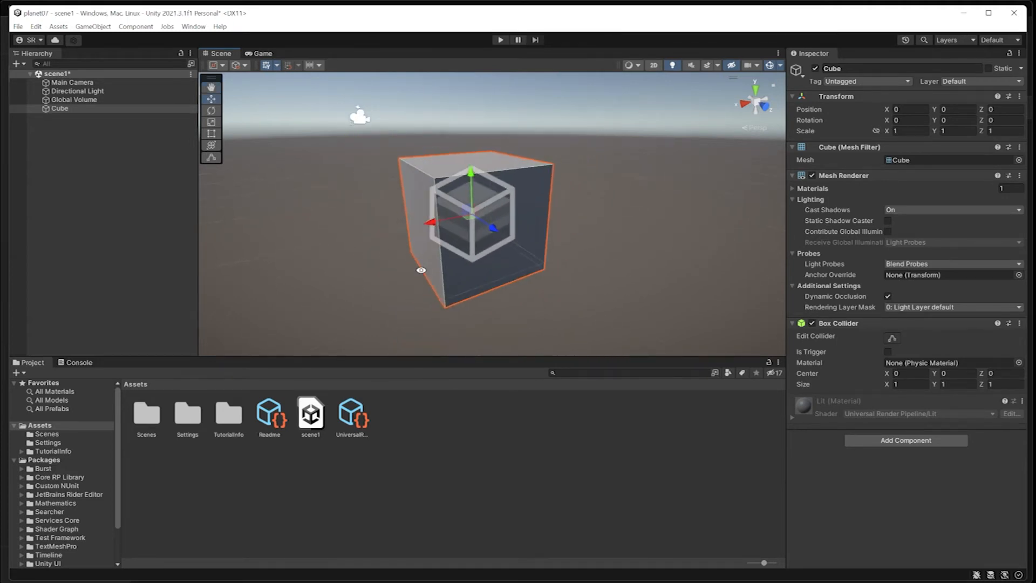
Check the Game view, return to the Scene view, and select the Main Camera.
{"action": "left_click", "coordinate": [262, 54]}
{"action": "left_click", "coordinate": [218, 53]}
{"action": "left_click", "coordinate": [71, 84]}
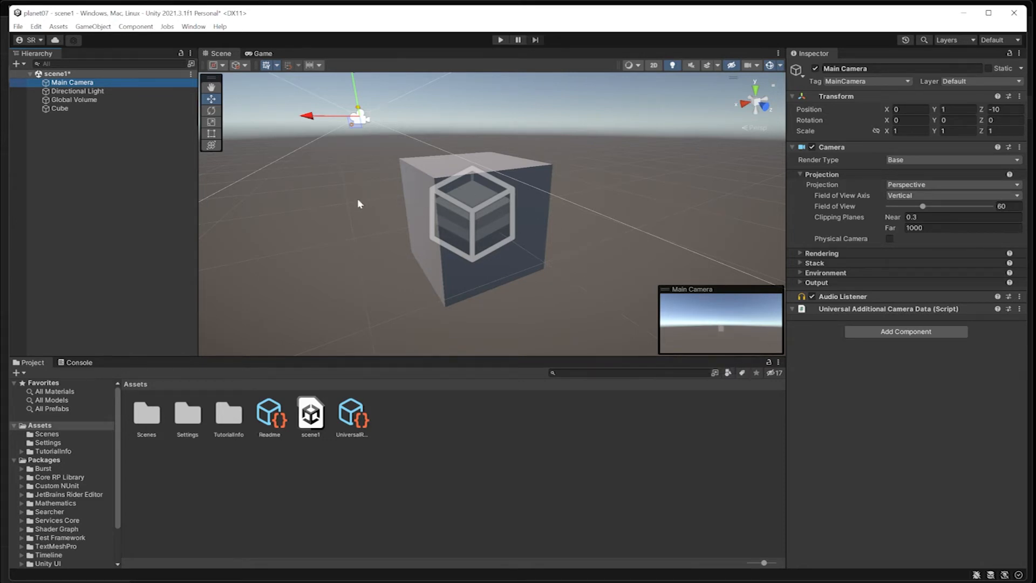
Align the Main Camera with the Scene view so it faces the cube from about 2.29, 0.79, 0.36.
{"action": "left_click", "coordinate": [93, 27]}
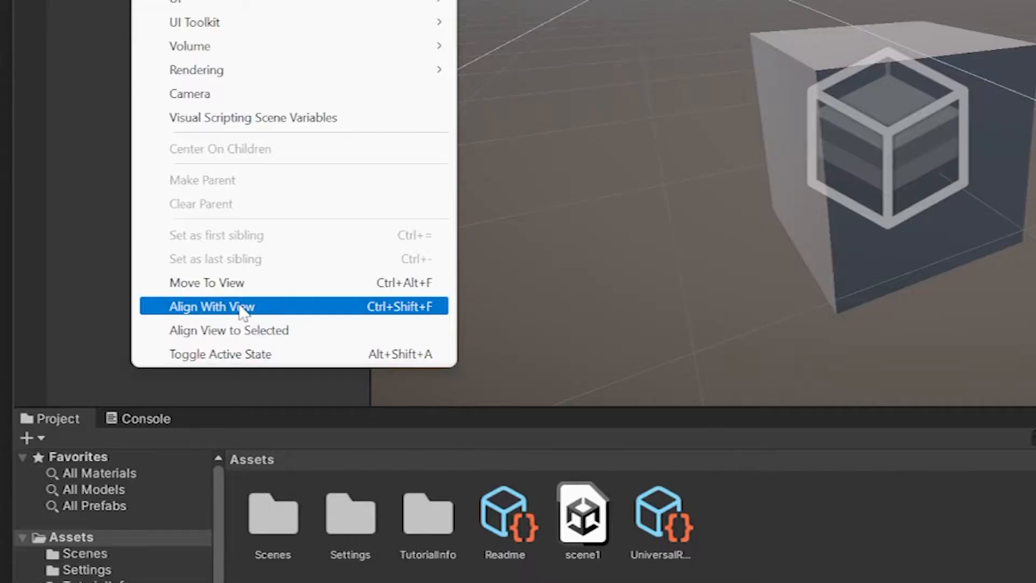
{"action": "left_click", "coordinate": [241, 307]}
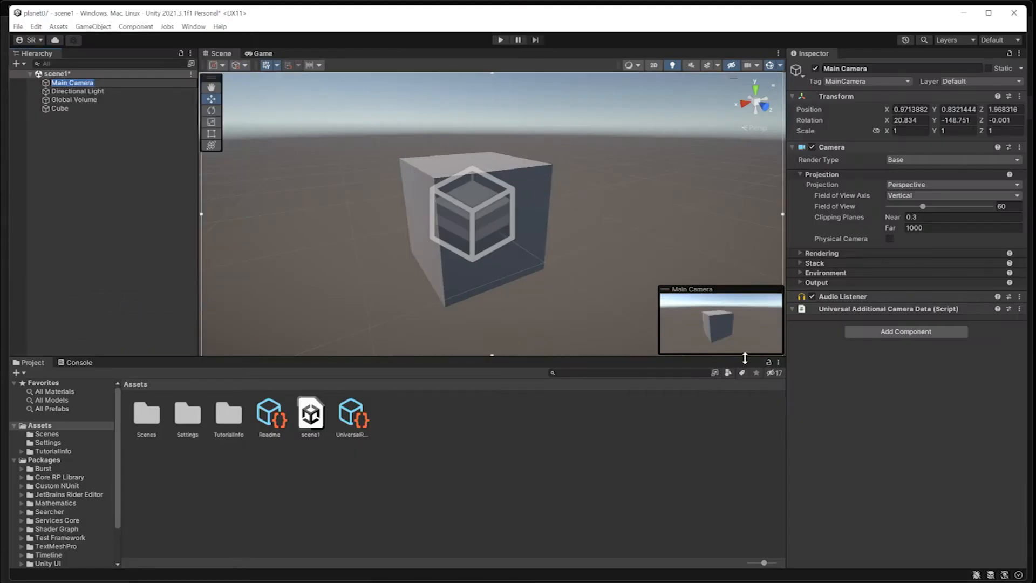
{"action": "left_click", "coordinate": [221, 53]}
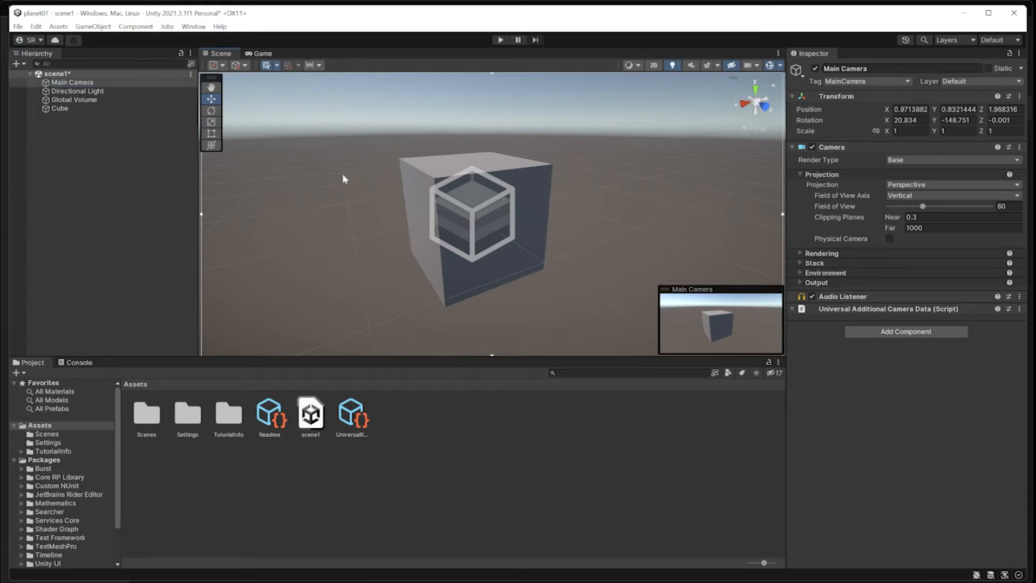
{"action": "left_click_drag", "start_coordinate": [505, 199], "coordinate": [531, 196], "text": "alt"}
{"action": "scroll", "coordinate": [430, 207], "scroll_direction": "down", "scroll_amount": 5}
{"action": "scroll", "coordinate": [511, 225], "scroll_direction": "up", "scroll_amount": 5}
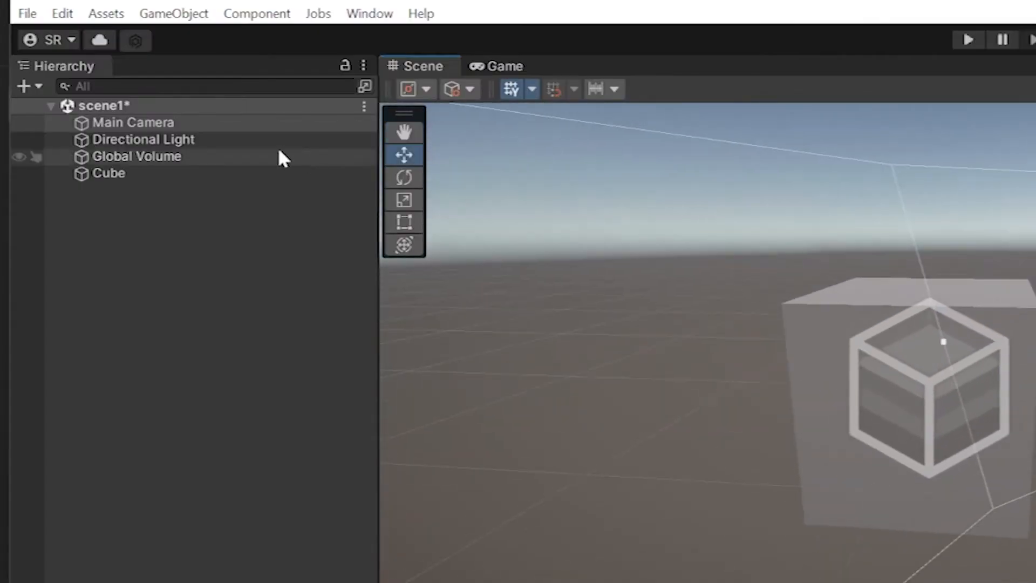
{"action": "left_click", "coordinate": [174, 13]}
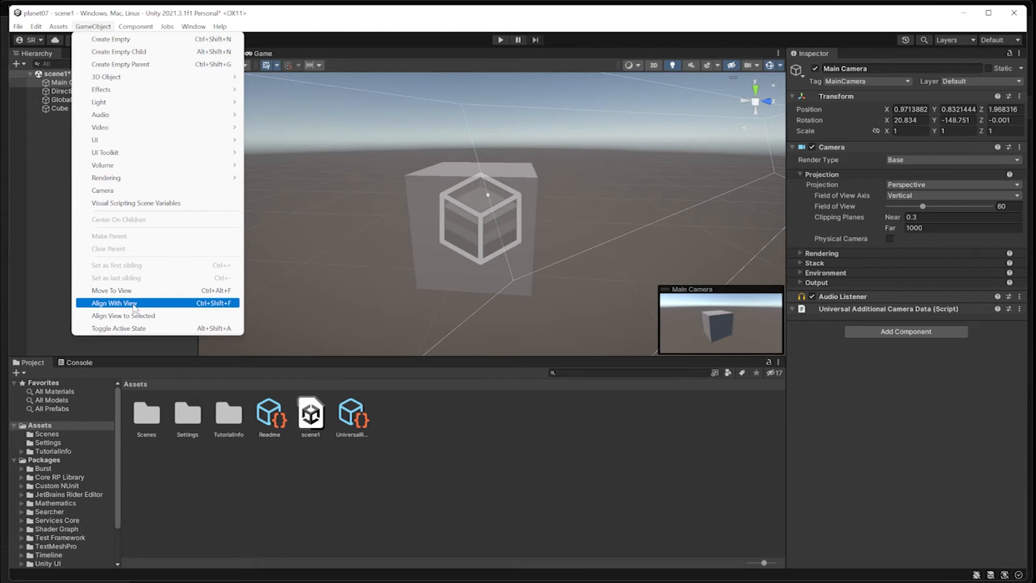
{"action": "left_click", "coordinate": [134, 303]}
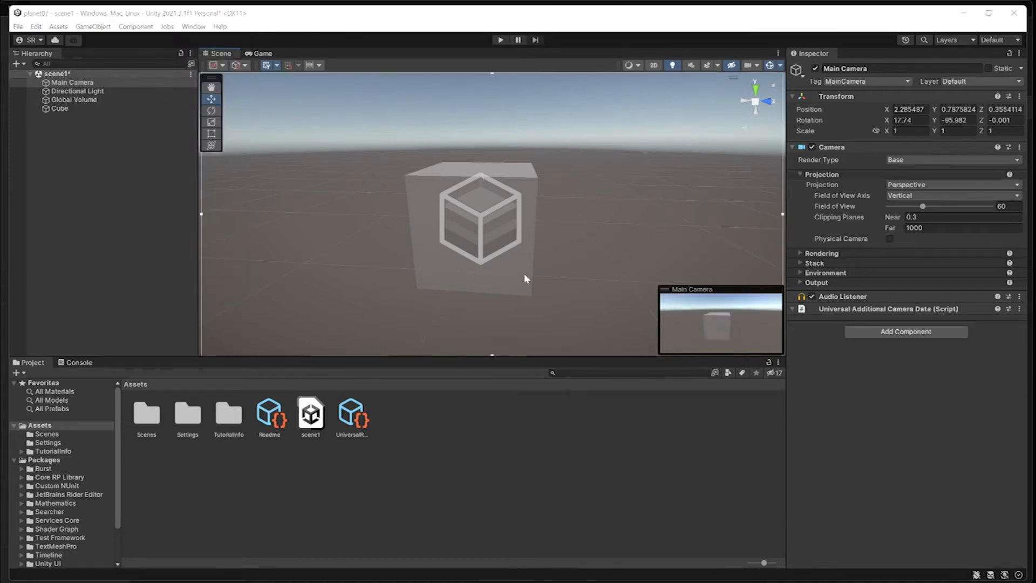
Move the cube with the gizmo arrows to Y 0.236, Z -0.288 and set Position X to 1.
{"action": "left_click", "coordinate": [503, 271]}
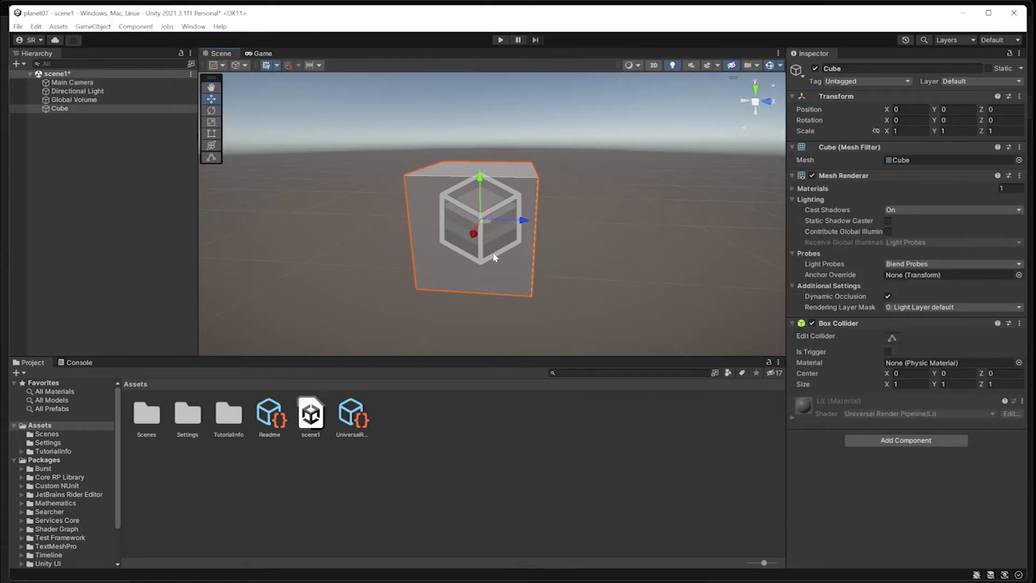
{"action": "left_click_drag", "start_coordinate": [523, 221], "coordinate": [491, 221]}
{"action": "left_click_drag", "start_coordinate": [451, 174], "coordinate": [466, 154]}
{"action": "mouse_move", "coordinate": [438, 207]}
{"action": "left_mouse_down"}
{"action": "mouse_move", "coordinate": [397, 252]}
{"action": "mouse_move", "coordinate": [398, 239]}
{"action": "mouse_move", "coordinate": [440, 204]}
{"action": "left_mouse_up"}
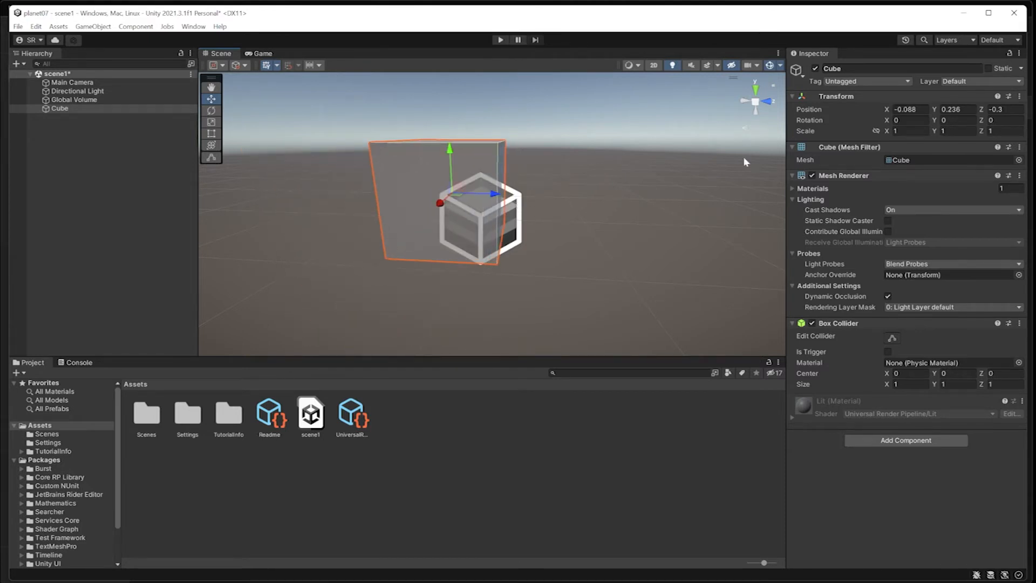
{"action": "left_click_drag", "start_coordinate": [492, 198], "coordinate": [442, 202]}
{"action": "left_click", "coordinate": [913, 109]}
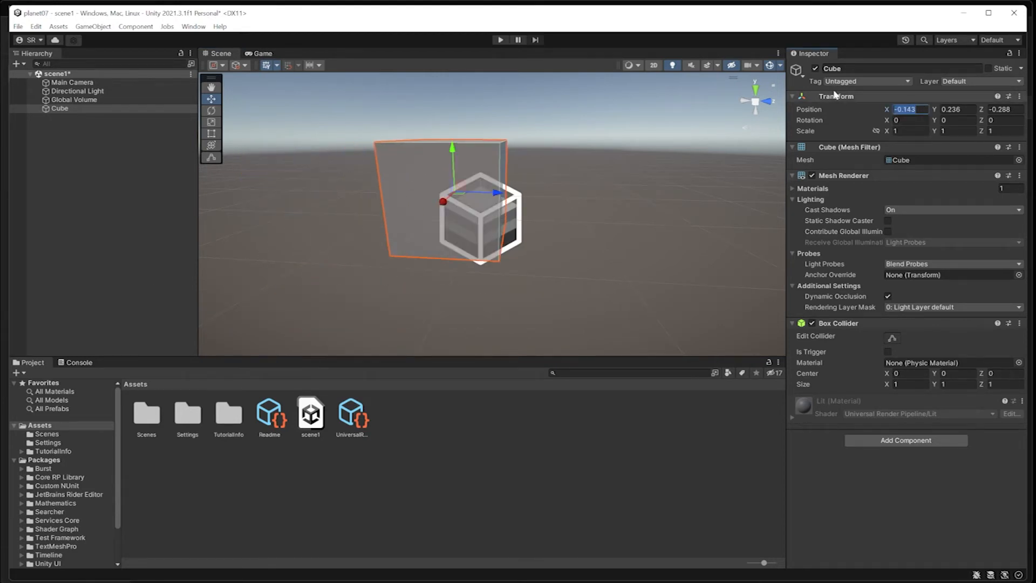
{"action": "type", "text": "1"}
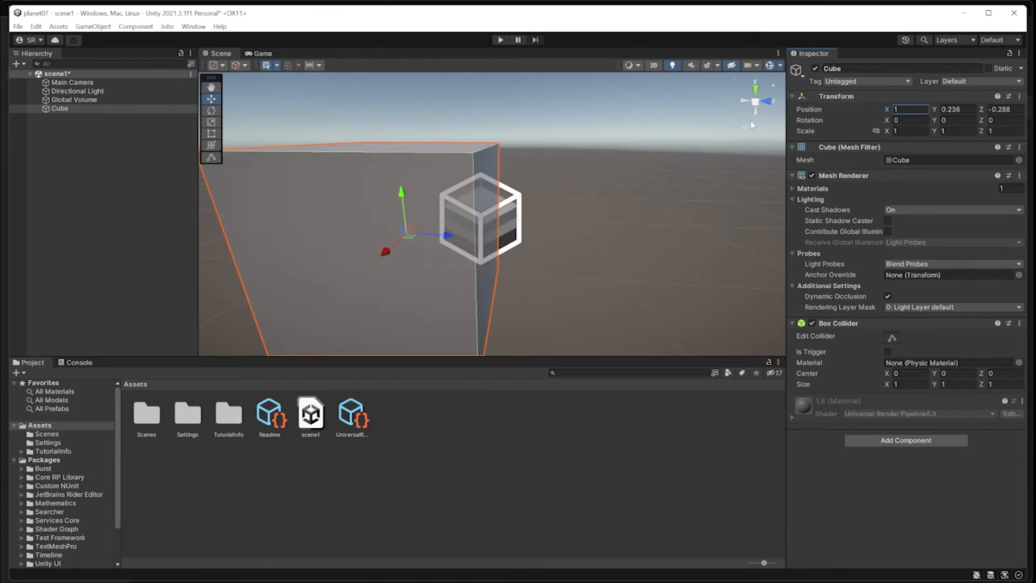
Turn the cube with the Rotate tool to about -15.282, 26.749, 0.
{"action": "scroll", "coordinate": [558, 188], "scroll_direction": "down", "scroll_amount": 3}
{"action": "scroll", "coordinate": [593, 212], "scroll_direction": "down", "scroll_amount": 3}
{"action": "scroll", "coordinate": [597, 212], "scroll_direction": "up", "scroll_amount": 2}
{"action": "left_click_drag", "start_coordinate": [597, 212], "coordinate": [413, 201], "text": "alt"}
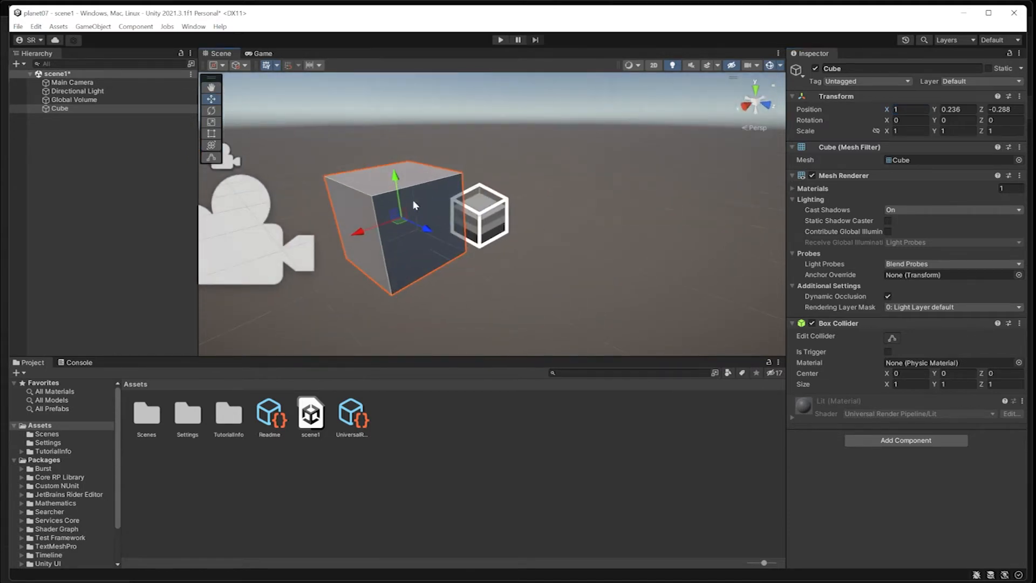
{"action": "left_click", "coordinate": [211, 110]}
{"action": "left_click_drag", "start_coordinate": [398, 235], "coordinate": [375, 180]}
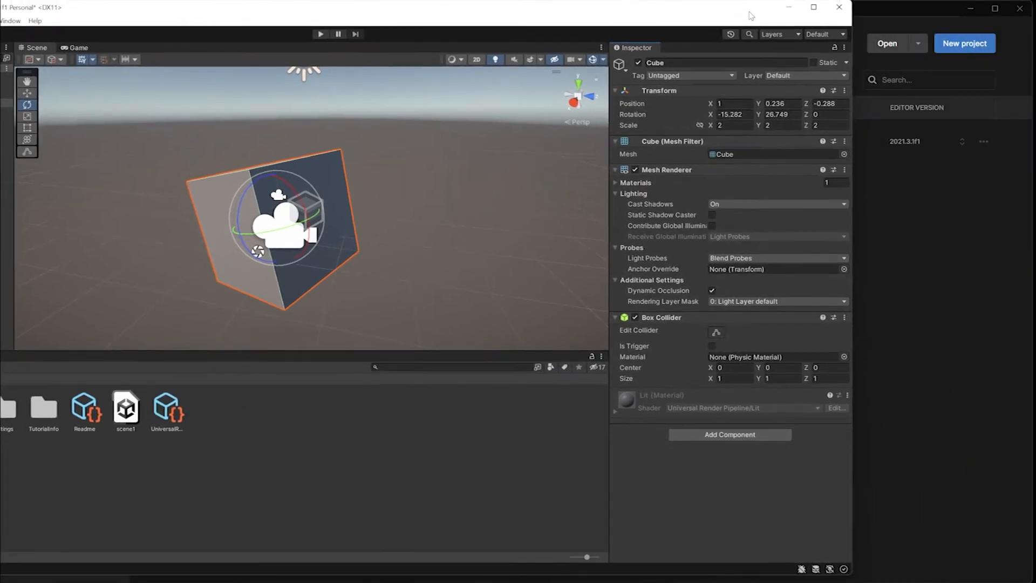
Reset the Cube's Transform to position 0, rotation 0, scale 1, then reselect the Cube.
{"action": "left_click", "coordinate": [864, 91]}
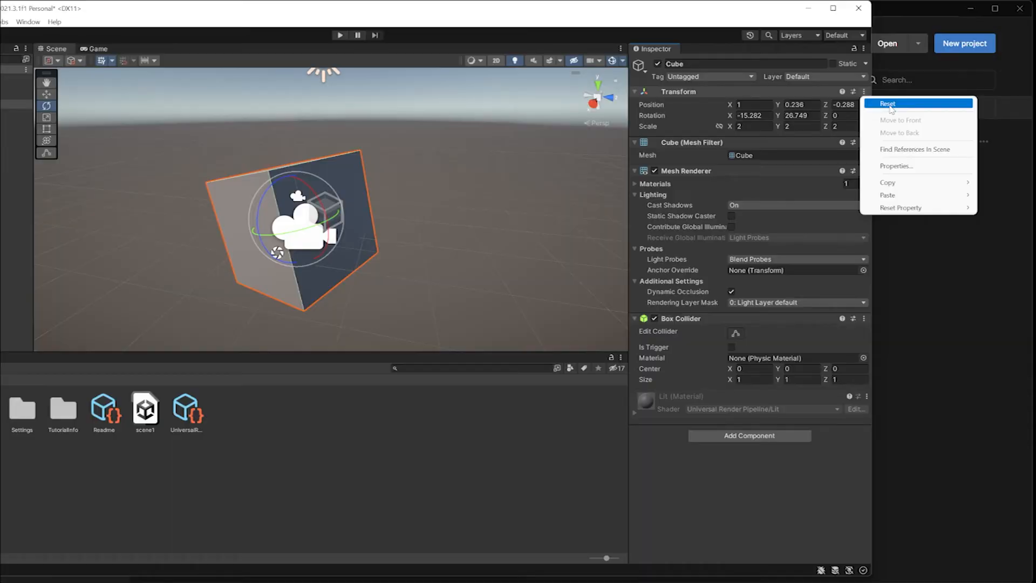
{"action": "left_click", "coordinate": [889, 104]}
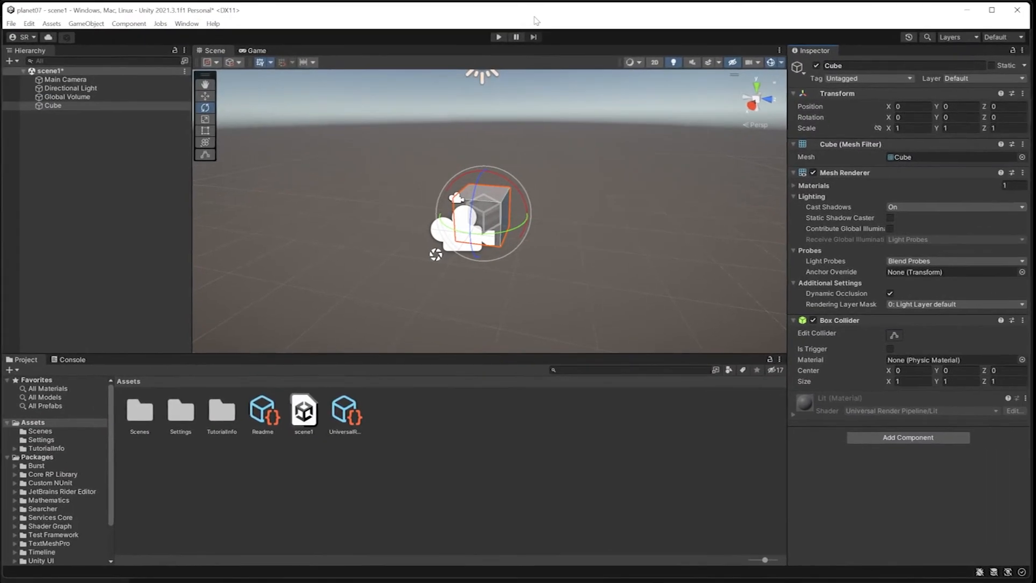
{"action": "left_click", "coordinate": [52, 102]}
{"action": "key", "text": "Up"}
{"action": "key", "text": "Up"}
{"action": "key", "text": "Up"}
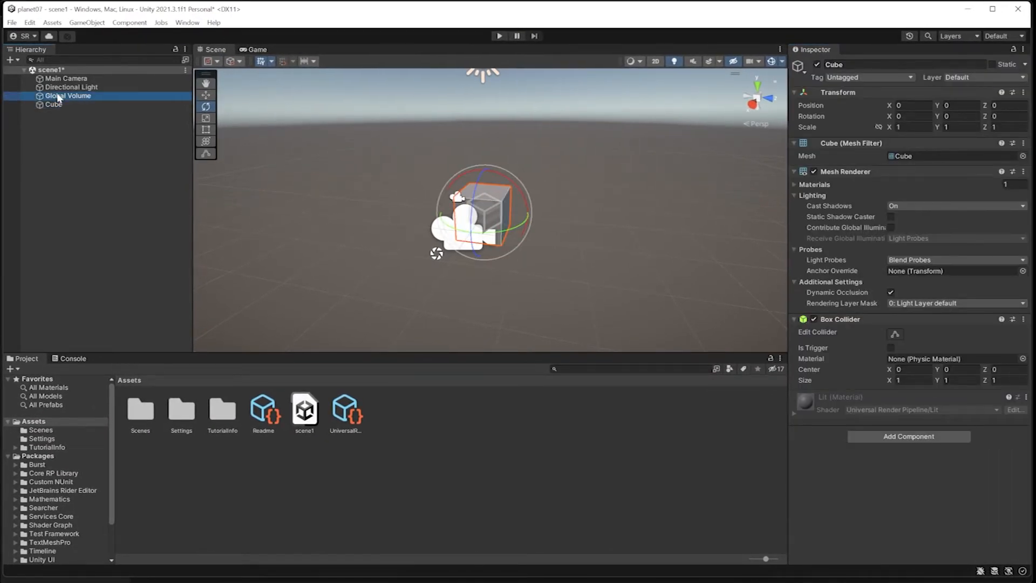
{"action": "left_click", "coordinate": [56, 103]}
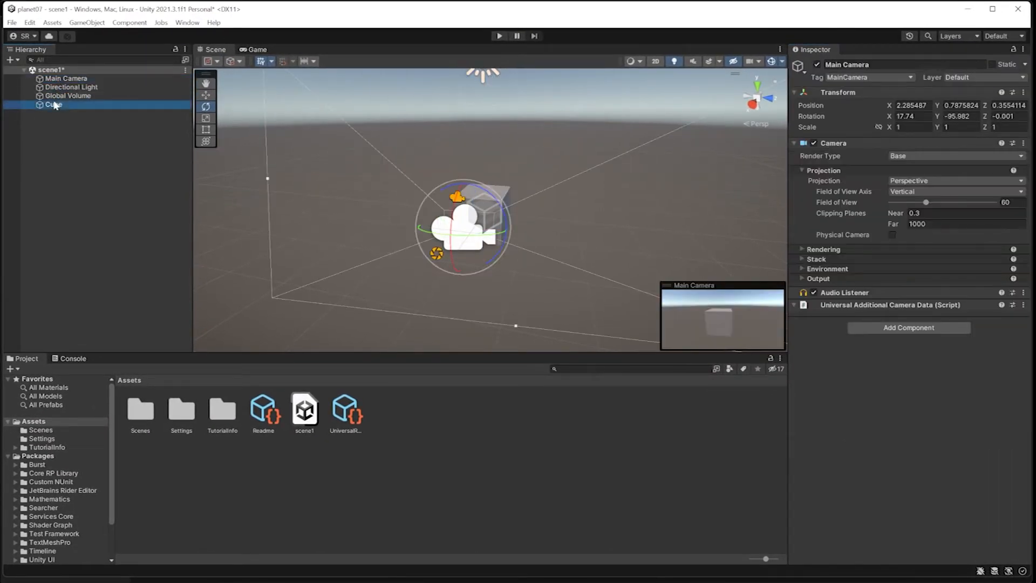
Rename the Cube to MY BOX in the Hierarchy and delete it from scene1.
{"action": "left_click", "coordinate": [51, 107]}
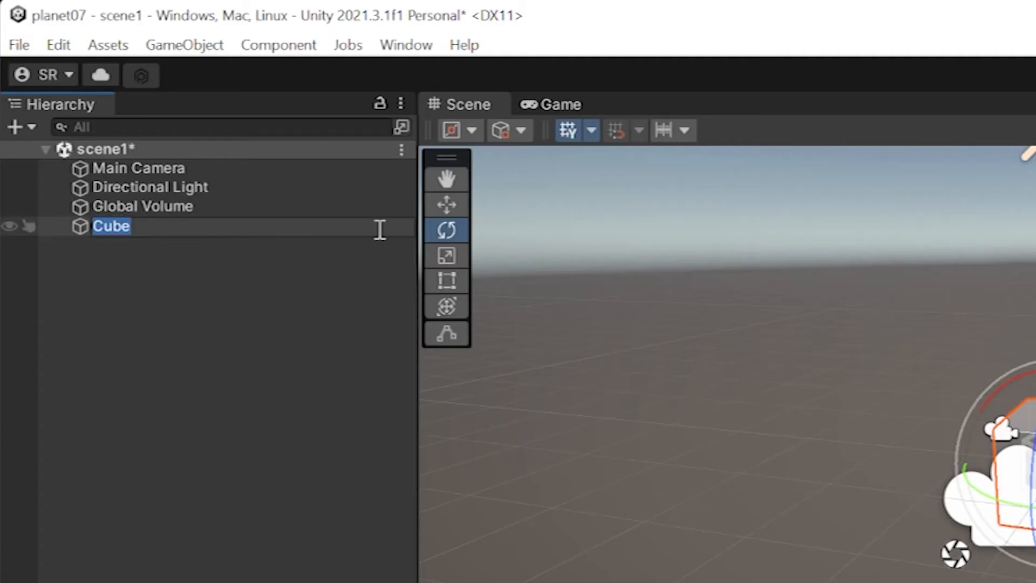
{"action": "type", "text": "MY BOX"}
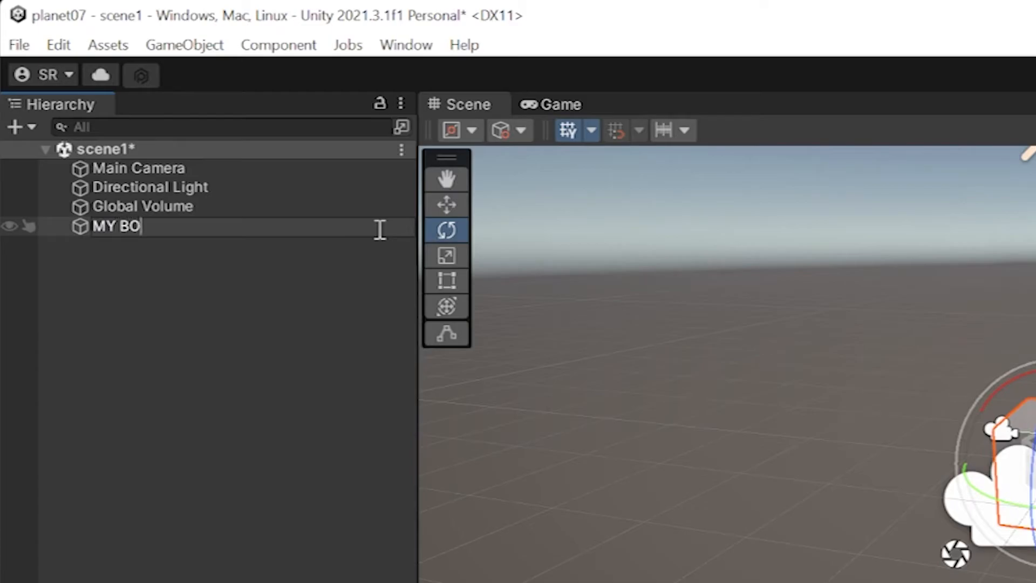
{"action": "type", "text": "!"}
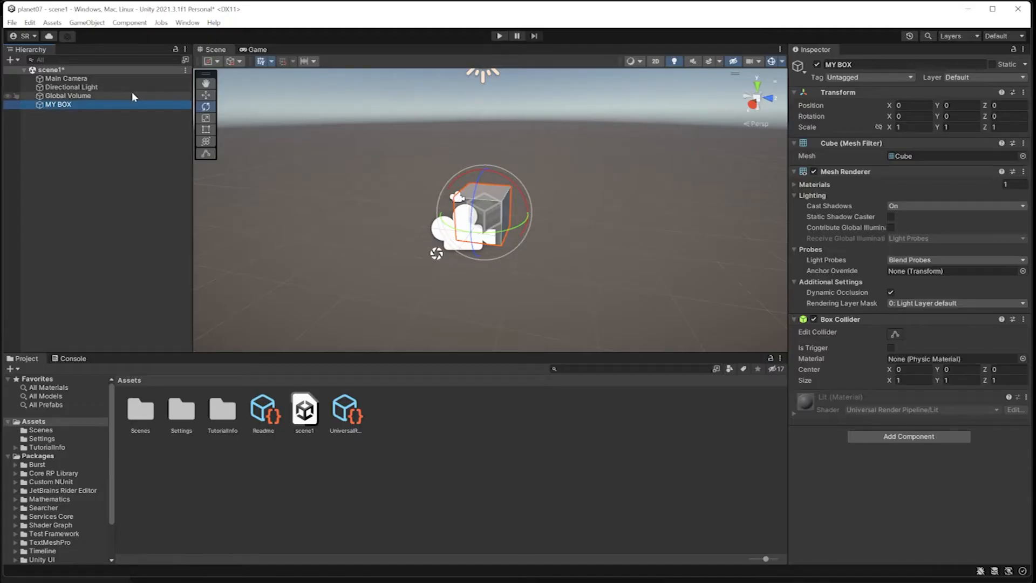
{"action": "key", "text": "Delete"}
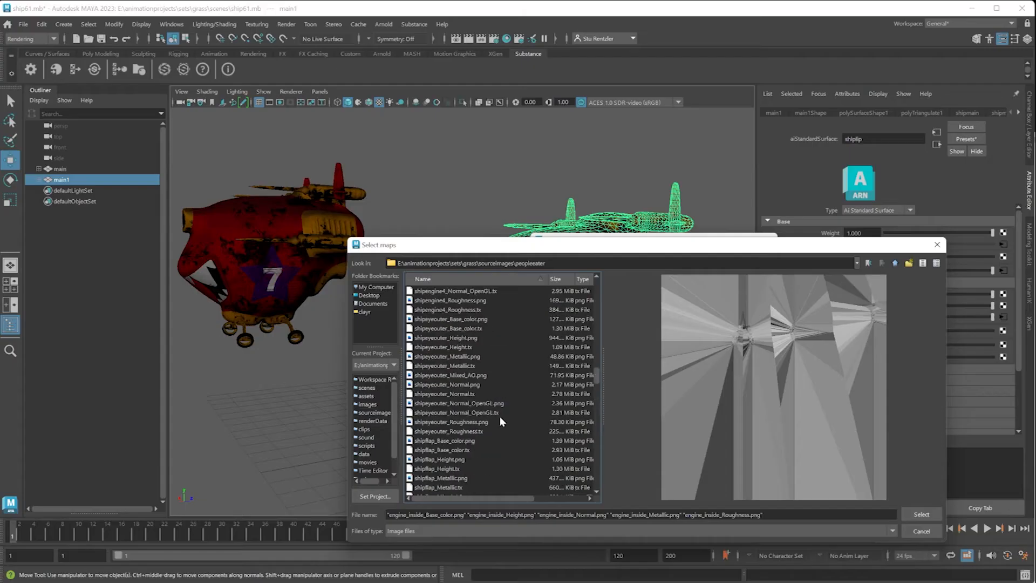
Confirm the chosen engine_inside texture map files in the Select maps dialog.
{"action": "scroll", "coordinate": [500, 417], "scroll_direction": "down", "scroll_amount": 5}
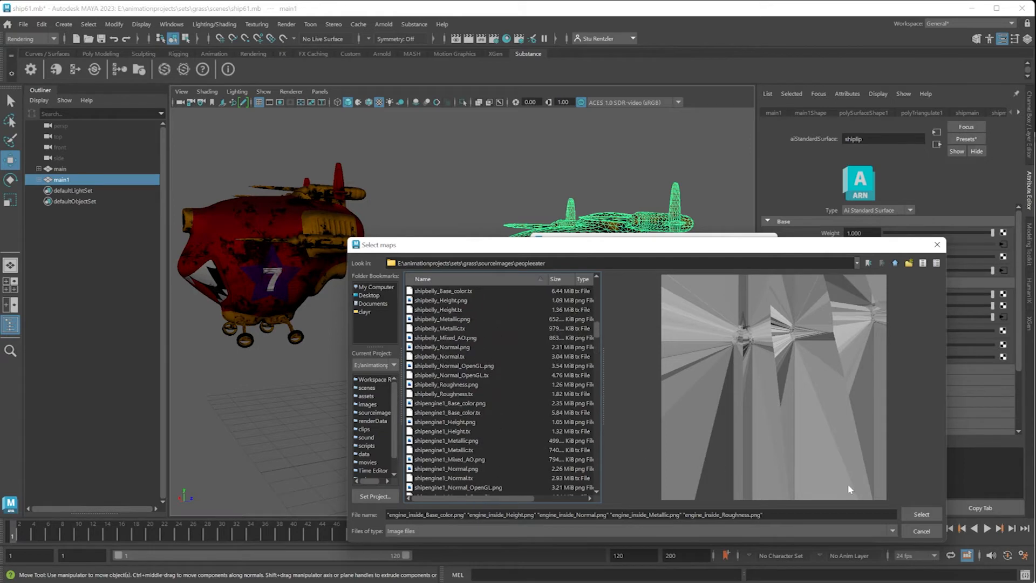
{"action": "left_click", "coordinate": [921, 515]}
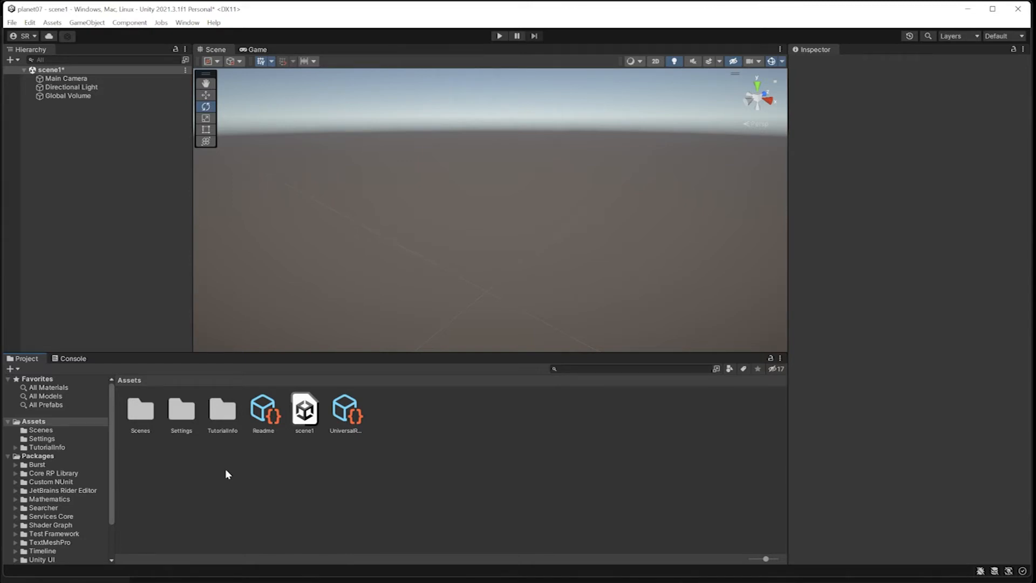
Import ship61.fbx from File Explorer into the project's Assets folder.
{"action": "right_click", "coordinate": [411, 433]}
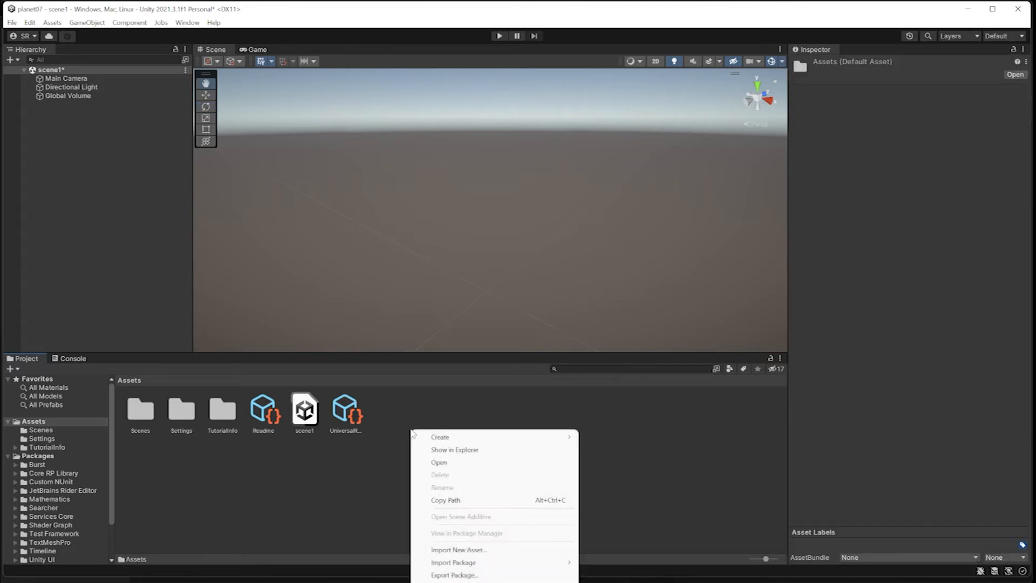
{"action": "left_click", "coordinate": [319, 492]}
{"action": "key", "text": "e"}
{"action": "left_click", "coordinate": [53, 22]}
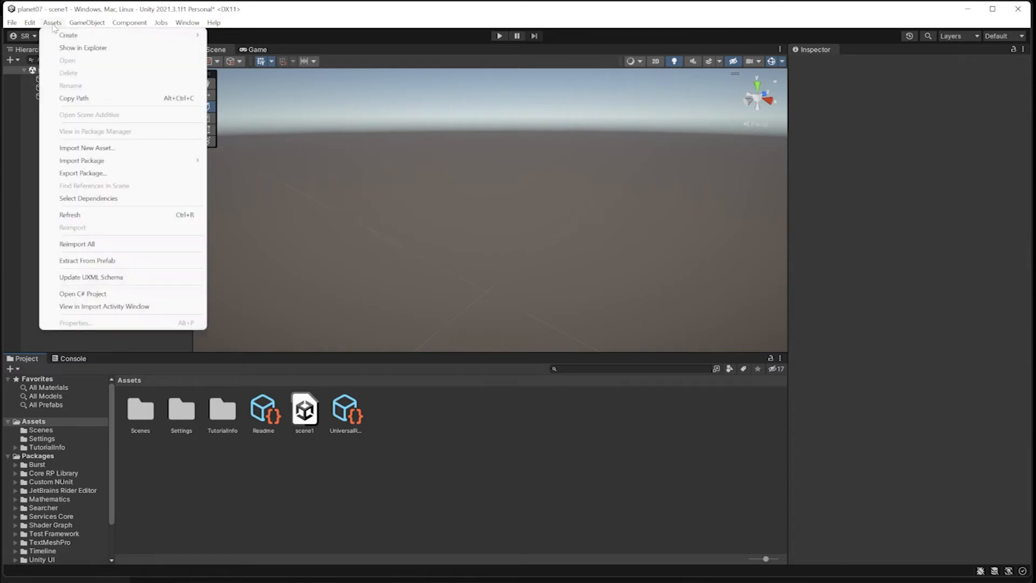
{"action": "left_click", "coordinate": [423, 429]}
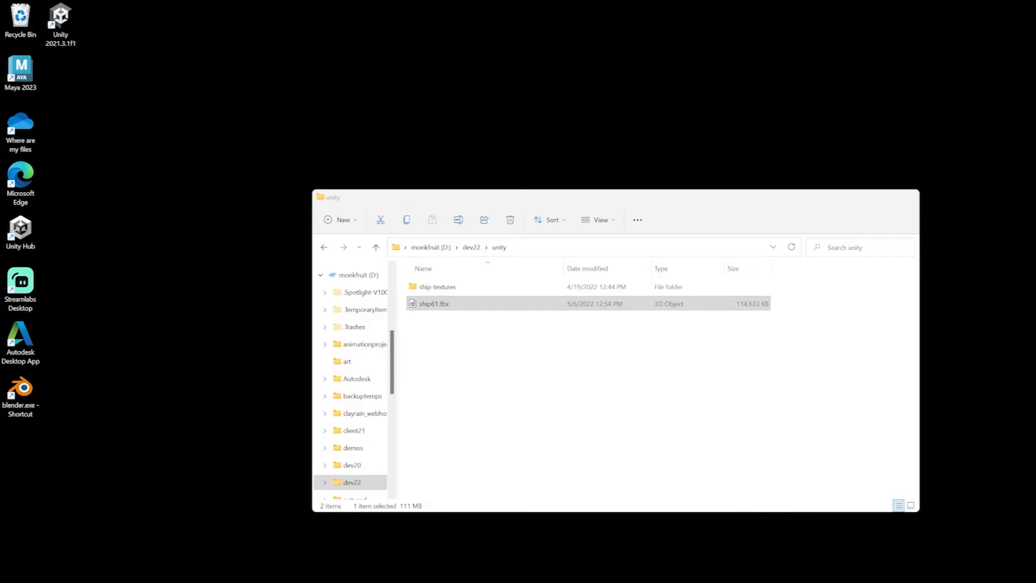
{"action": "left_click", "coordinate": [431, 304]}
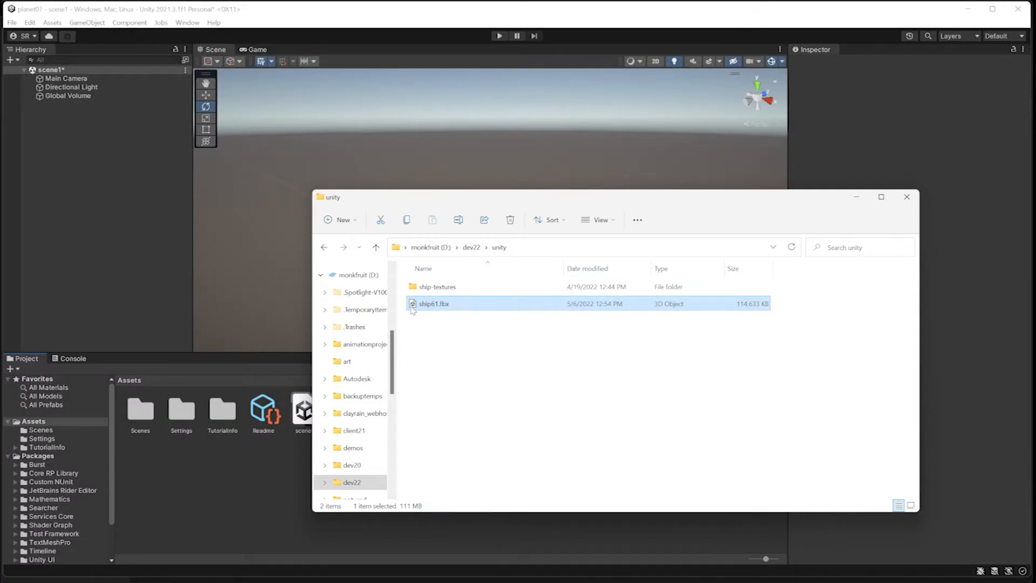
{"action": "left_click_drag", "start_coordinate": [413, 309], "coordinate": [247, 501]}
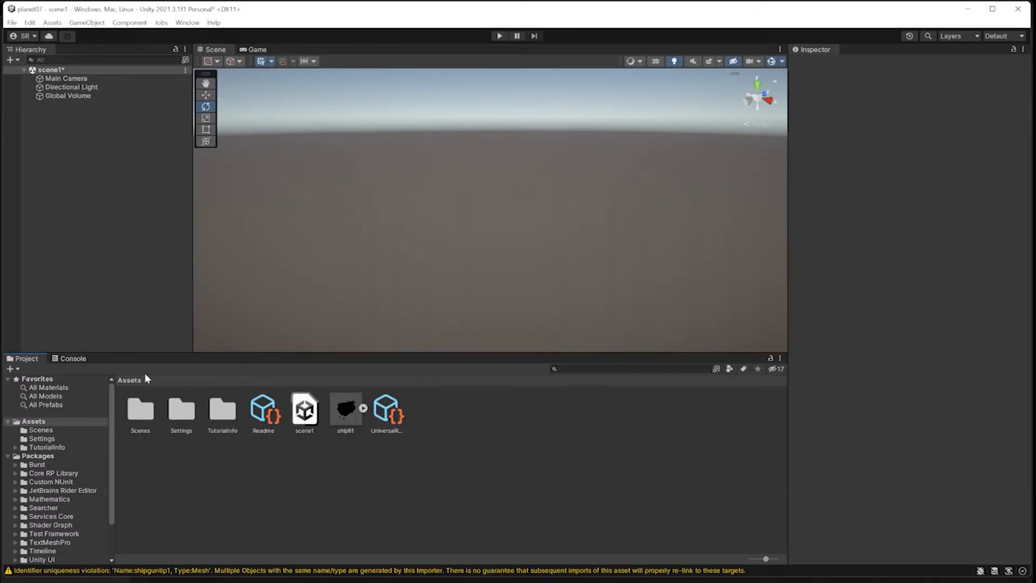
Create a new folder named 'ship' in Assets.
{"action": "left_click", "coordinate": [345, 417]}
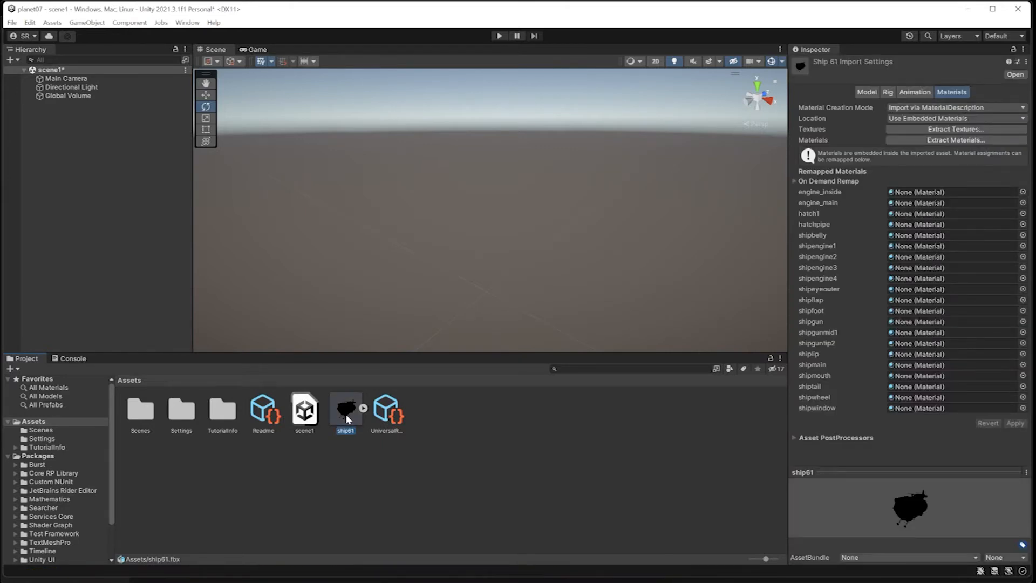
{"action": "left_click", "coordinate": [290, 496]}
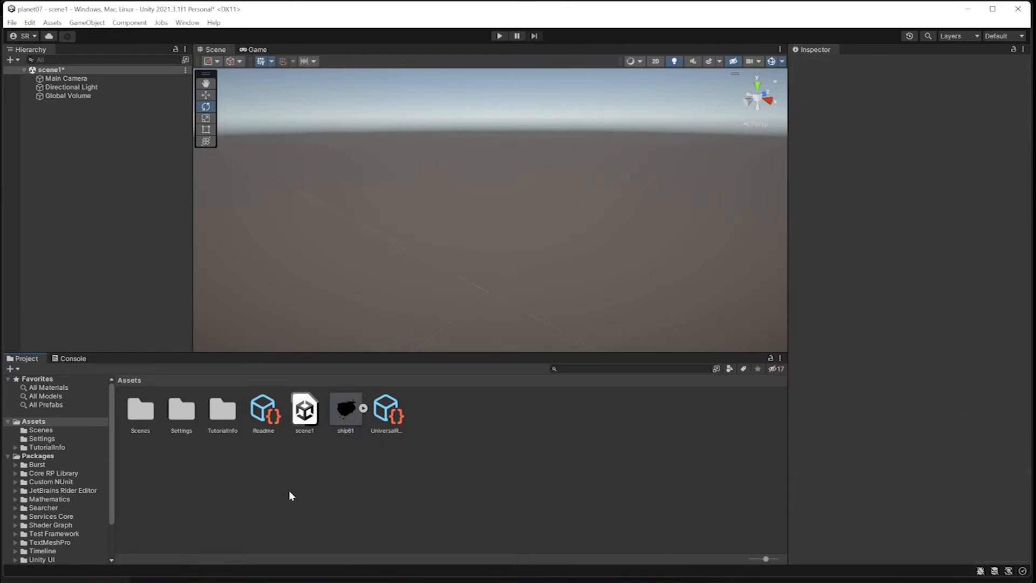
{"action": "right_click", "coordinate": [350, 487]}
{"action": "mouse_move", "coordinate": [400, 192]}
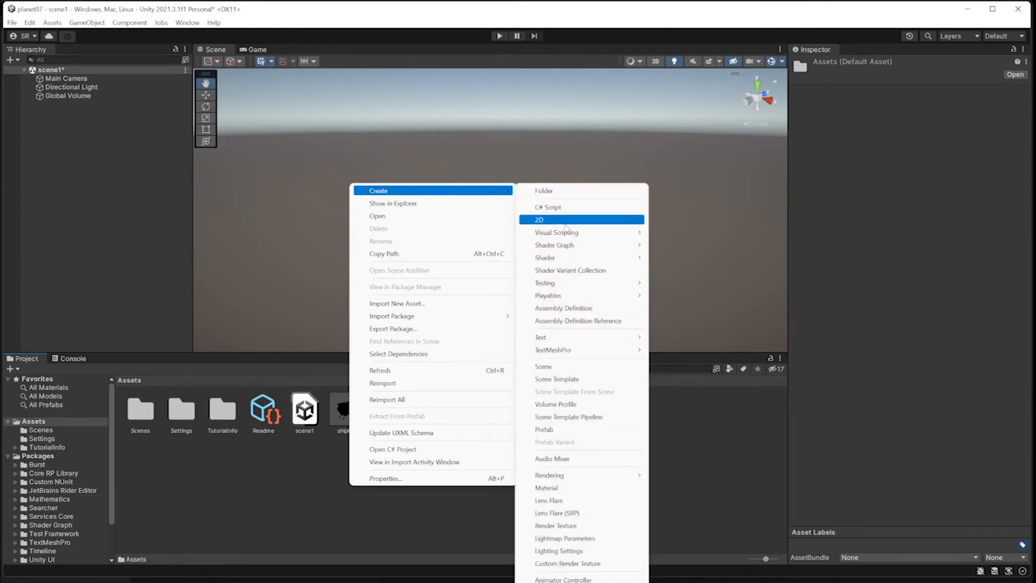
{"action": "left_click", "coordinate": [321, 505]}
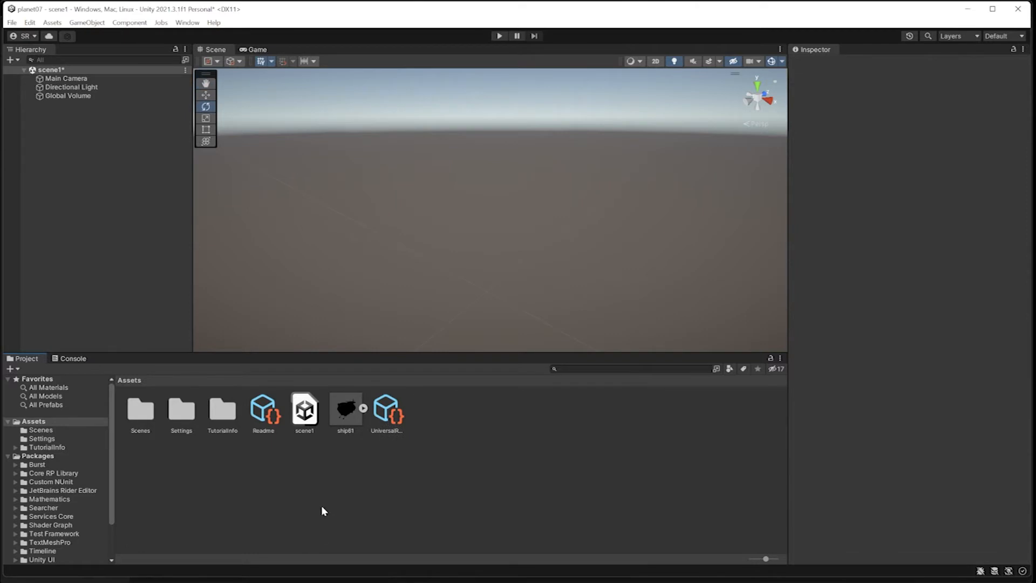
{"action": "left_click", "coordinate": [53, 23]}
{"action": "mouse_move", "coordinate": [69, 36]}
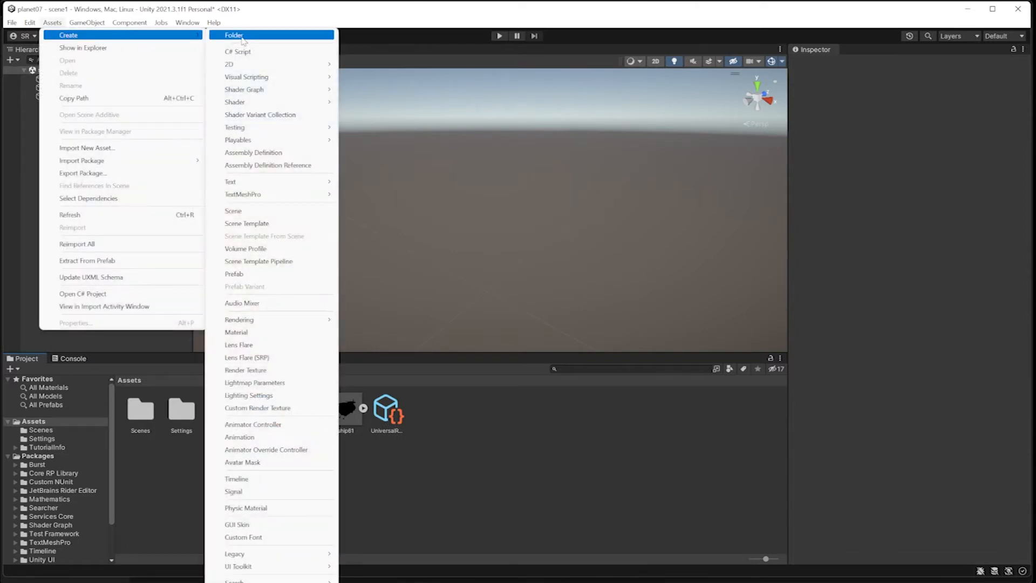
{"action": "left_click", "coordinate": [469, 447]}
{"action": "right_click", "coordinate": [446, 436]}
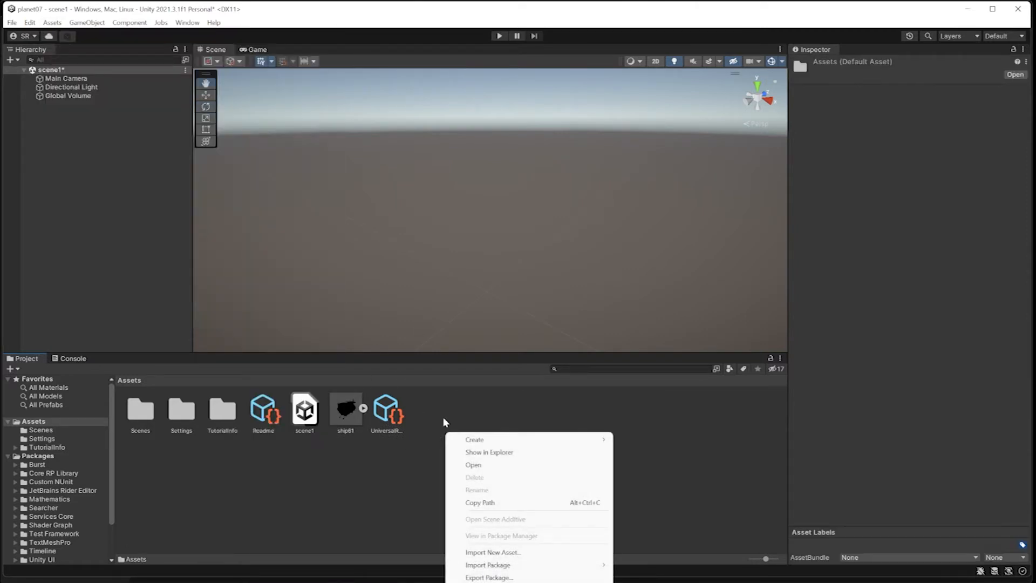
{"action": "mouse_move", "coordinate": [478, 440]}
{"action": "left_click", "coordinate": [693, 200]}
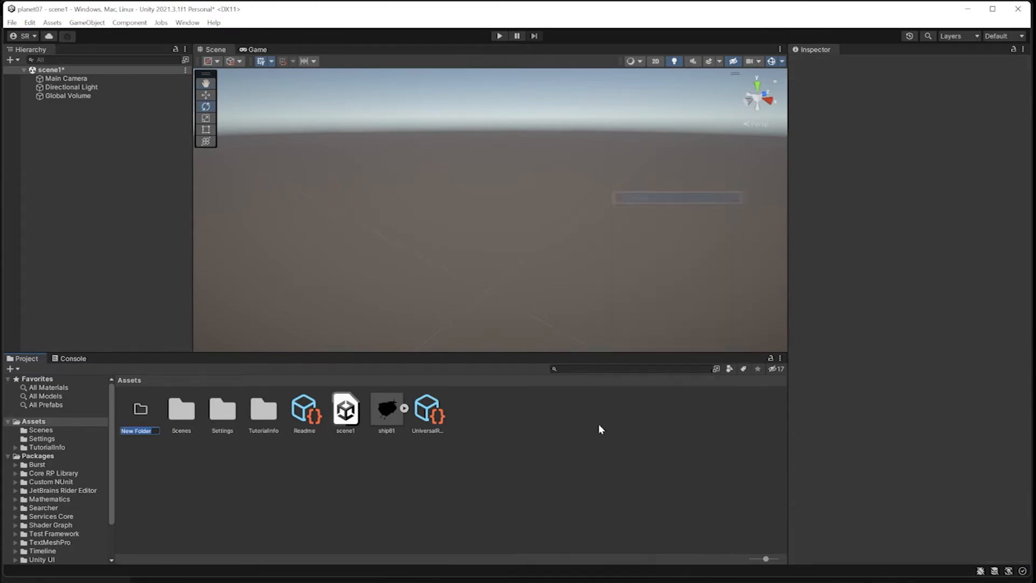
{"action": "type", "text": "ship"}
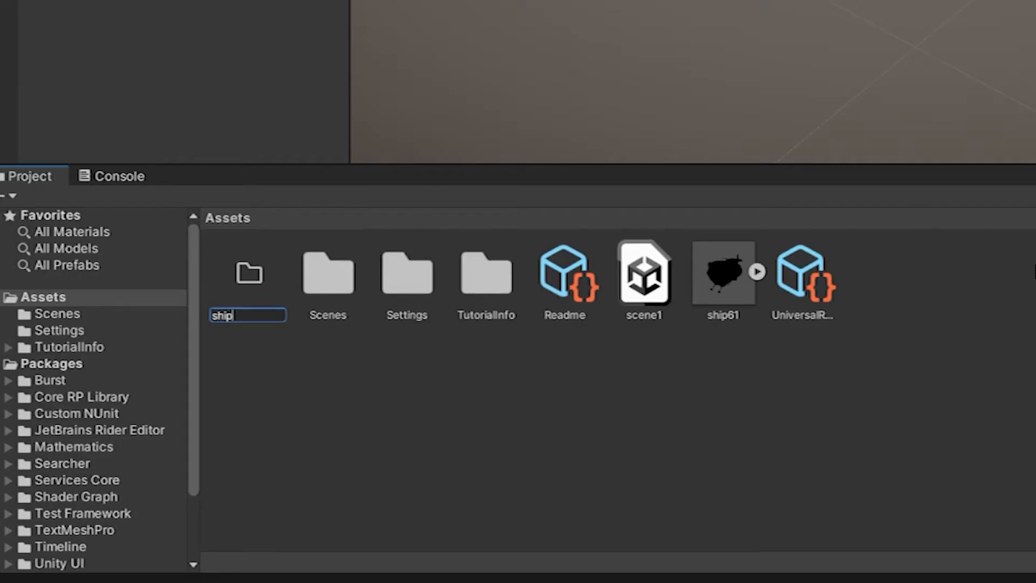
{"action": "key", "text": "Return"}
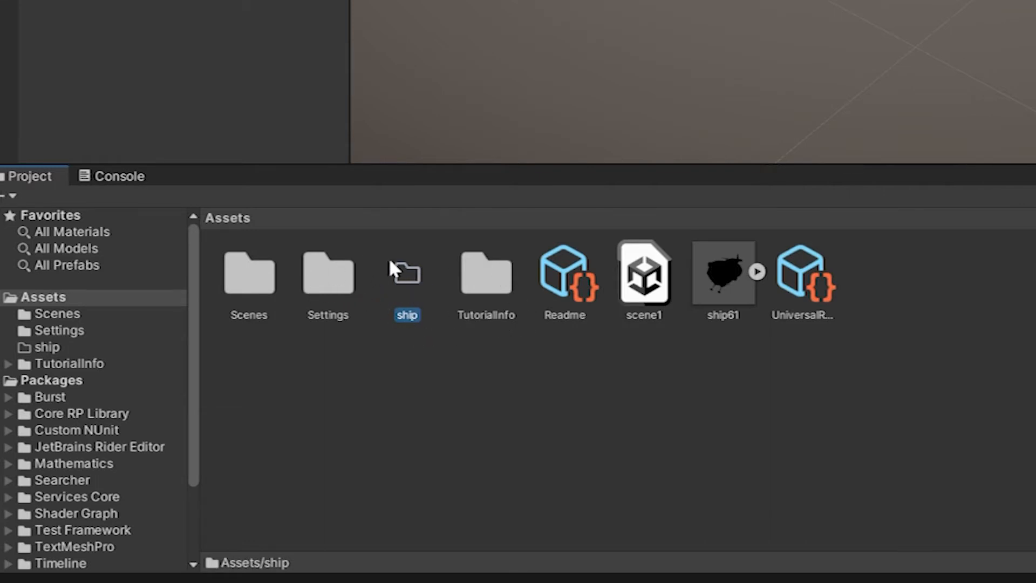
Move the ship61 model into the ship folder and open that folder.
{"action": "left_click", "coordinate": [333, 400]}
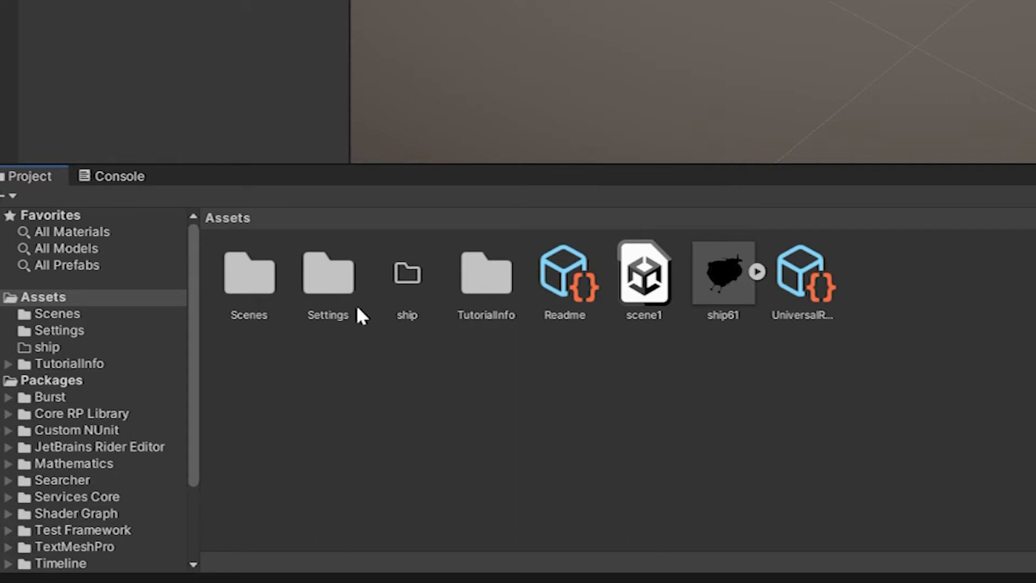
{"action": "left_click_drag", "start_coordinate": [728, 277], "coordinate": [404, 275]}
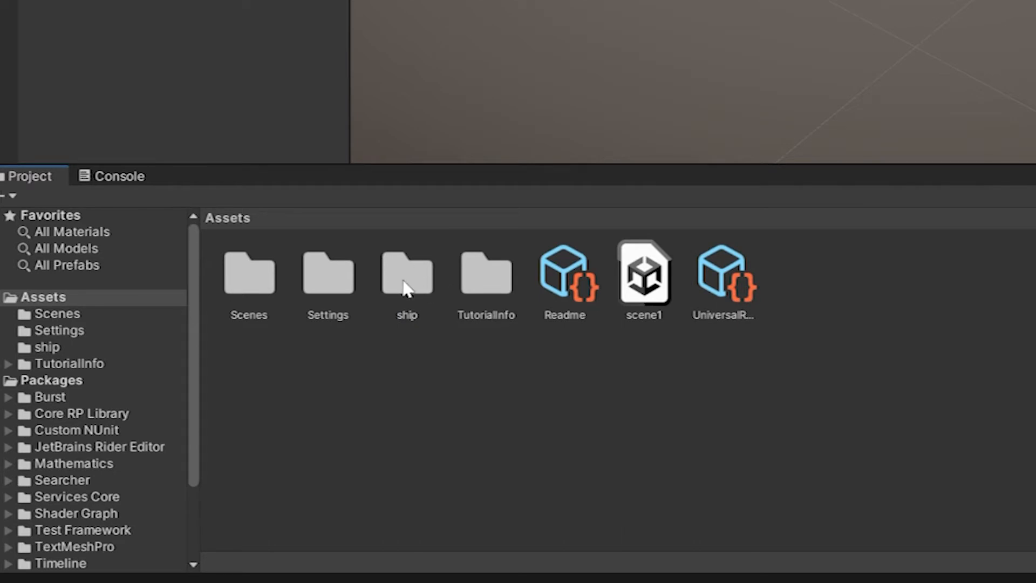
{"action": "double_click", "coordinate": [406, 285]}
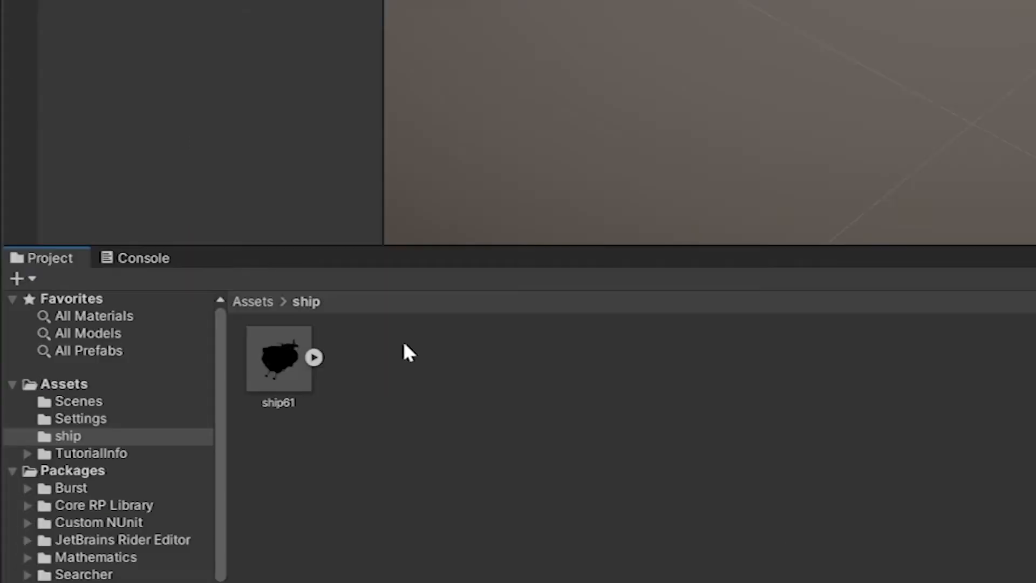
{"action": "left_click", "coordinate": [251, 303]}
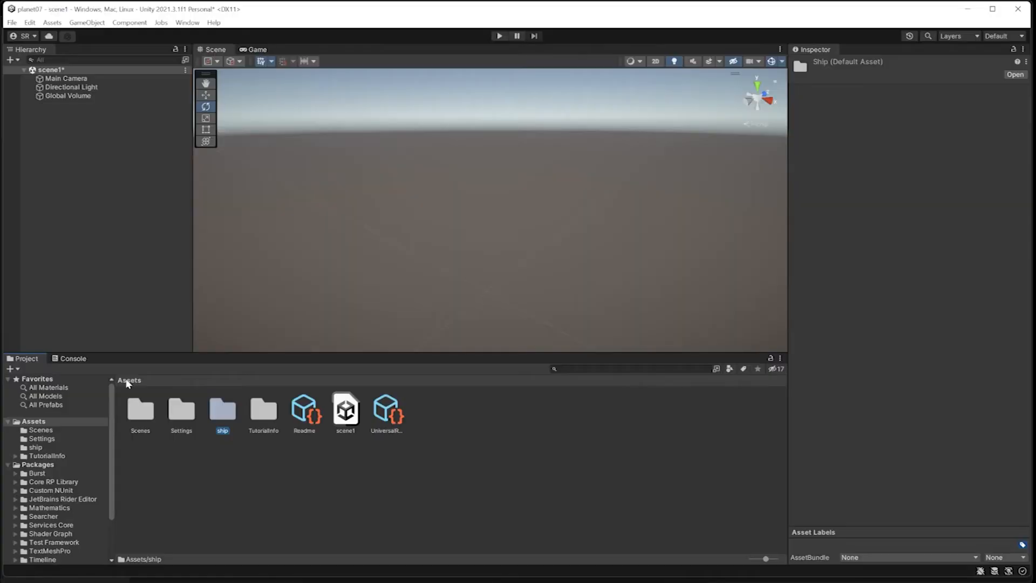
{"action": "double_click", "coordinate": [223, 415]}
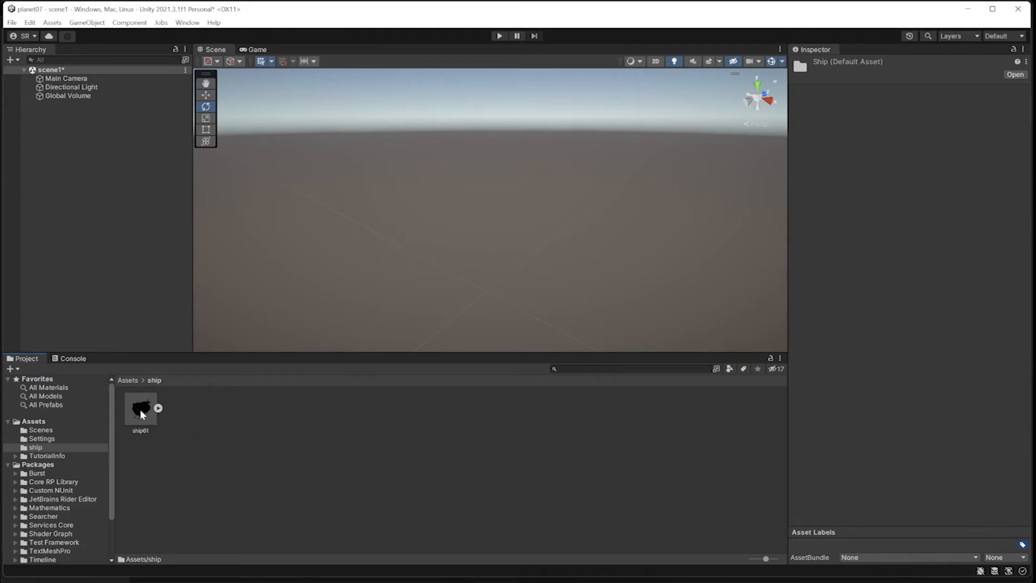
Add ship61 to the scene1 Hierarchy and show the asset's Materials import settings.
{"action": "left_click_drag", "start_coordinate": [141, 409], "coordinate": [71, 140]}
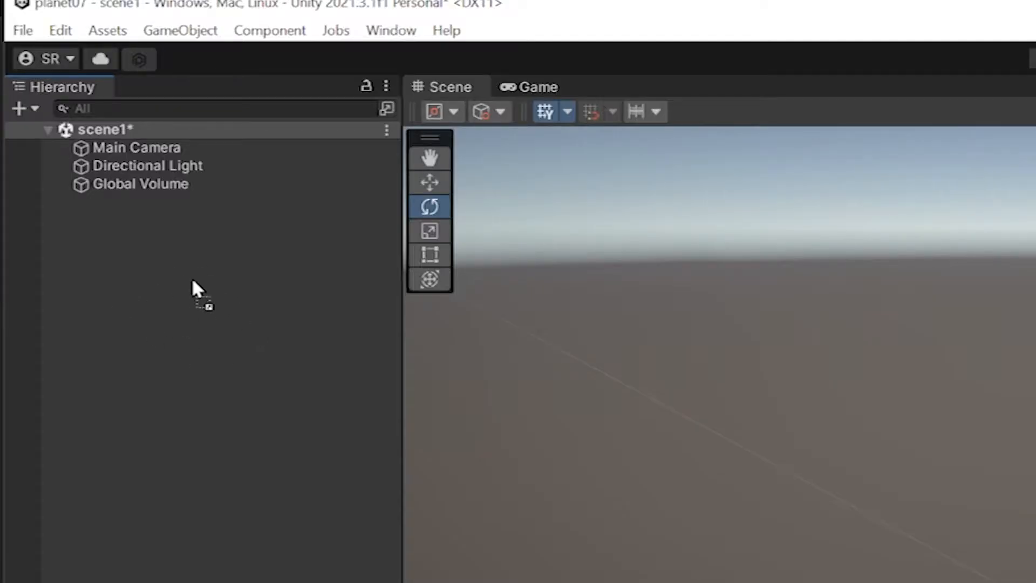
{"action": "left_click_drag", "start_coordinate": [192, 277], "coordinate": [133, 296]}
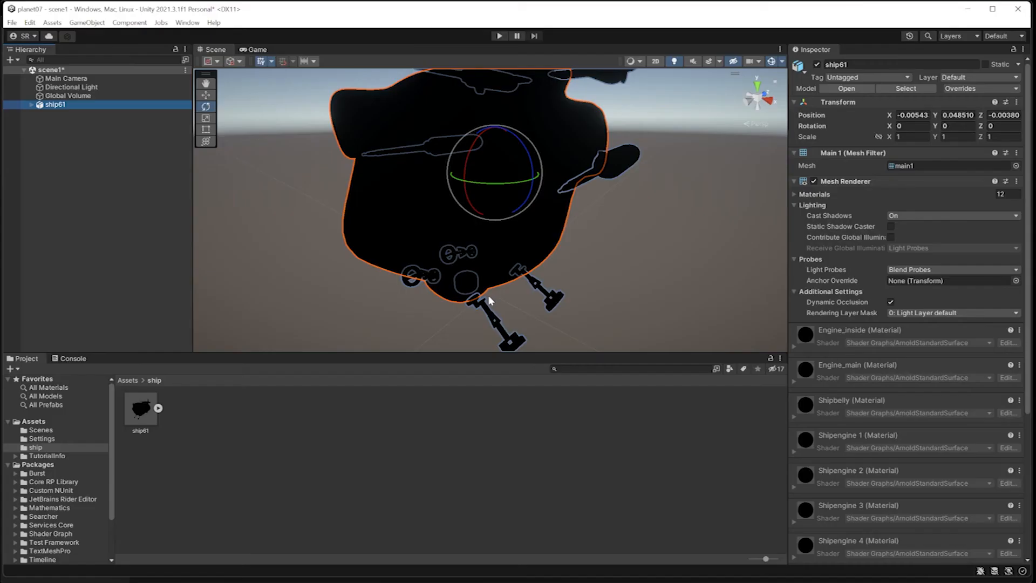
{"action": "scroll", "coordinate": [488, 296], "scroll_direction": "down", "scroll_amount": 3}
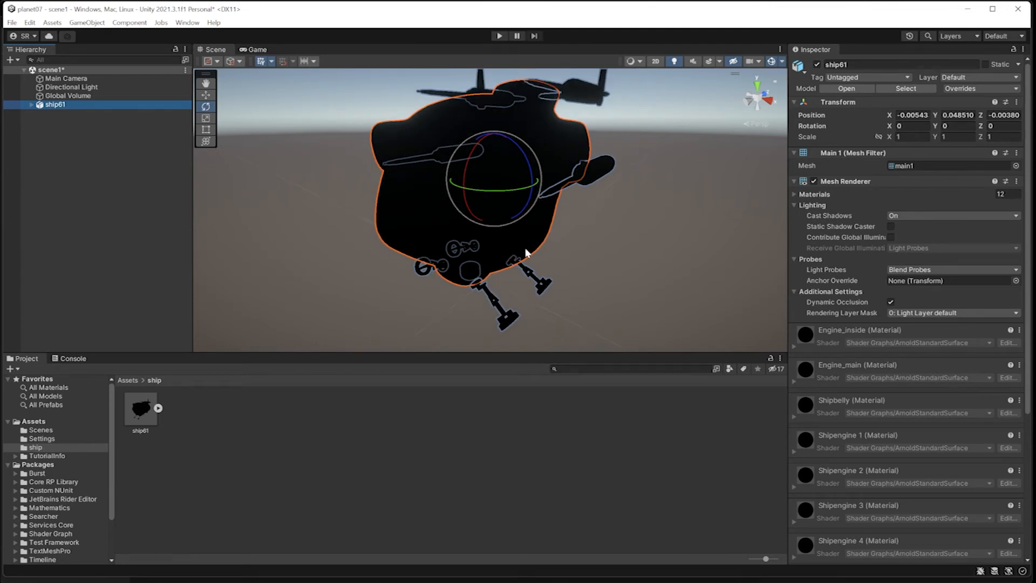
{"action": "left_click", "coordinate": [146, 412]}
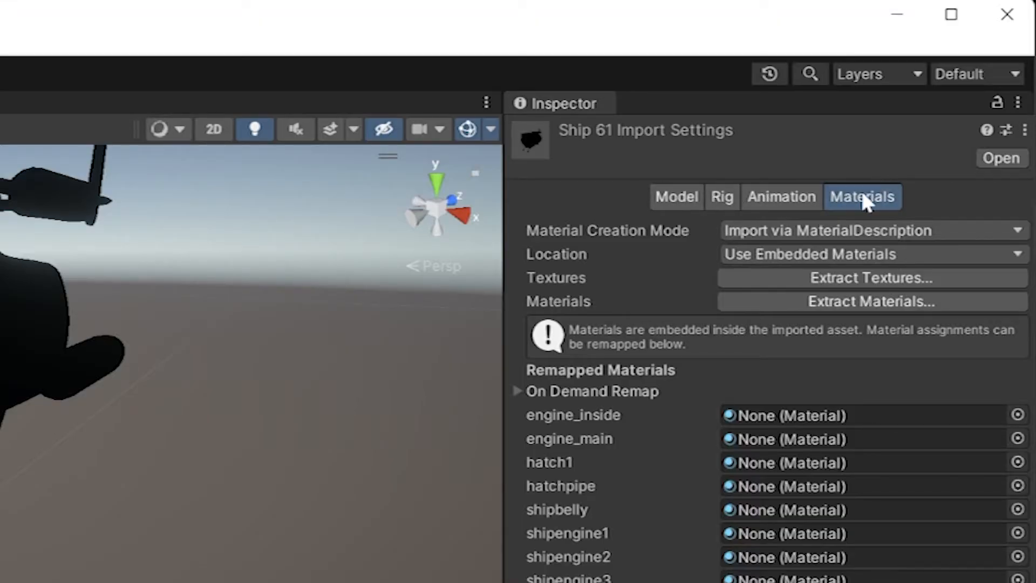
Extract ship61's textures into a new 'textures' folder under Assets/ship.
{"action": "left_click", "coordinate": [819, 276]}
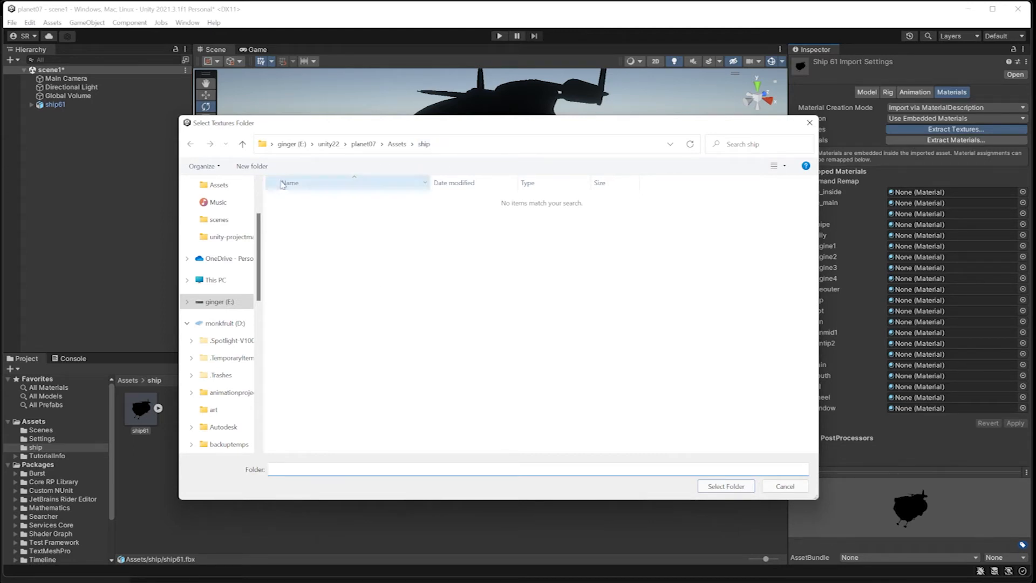
{"action": "left_click", "coordinate": [250, 166]}
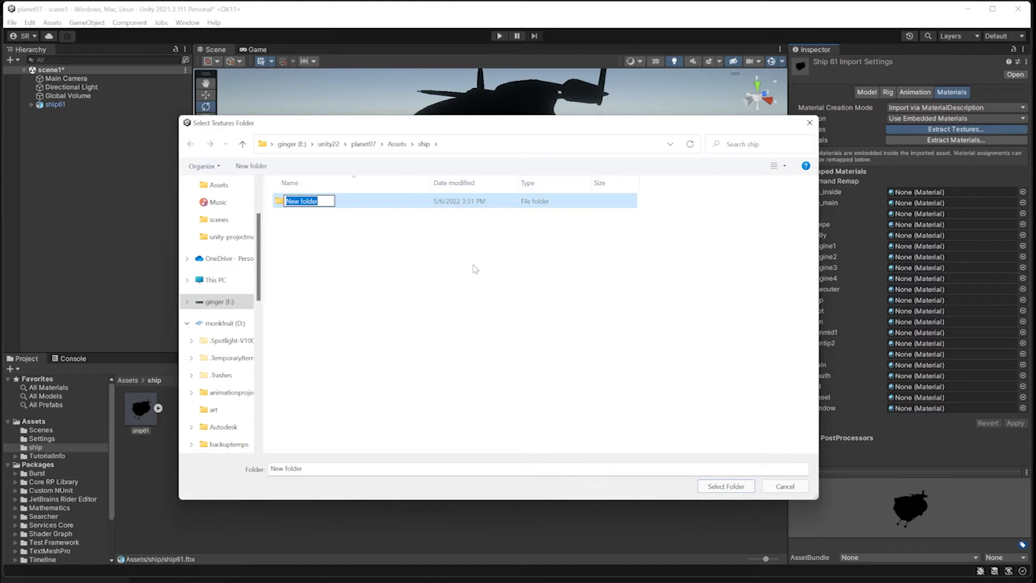
{"action": "type", "text": "textures"}
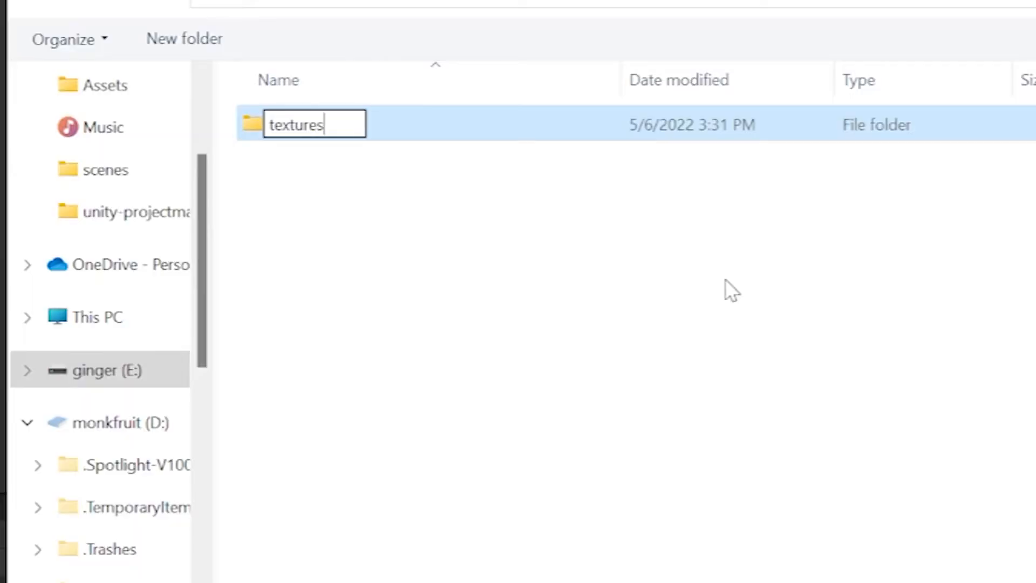
{"action": "key", "text": "Return"}
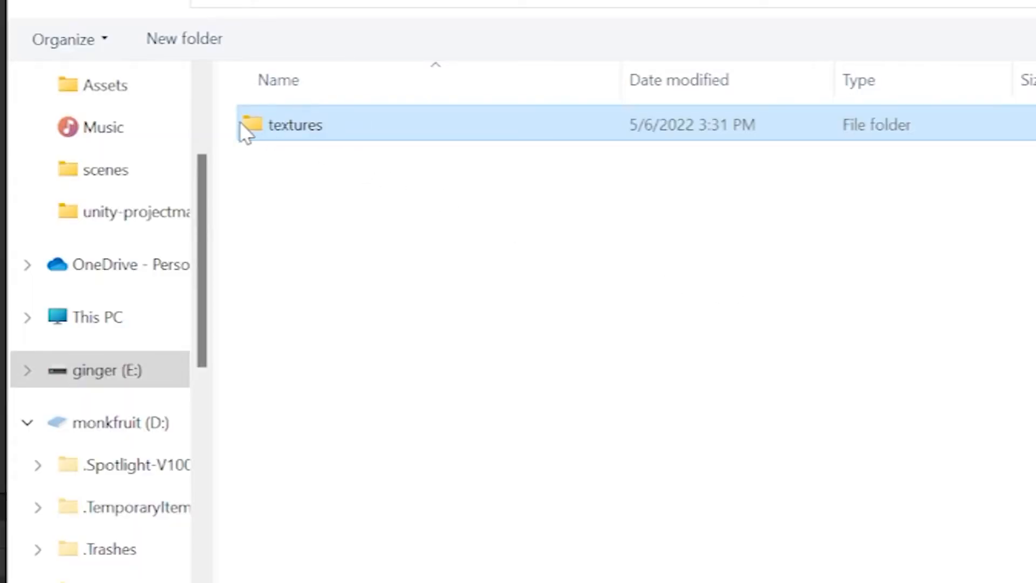
{"action": "double_click", "coordinate": [249, 125]}
{"action": "left_click", "coordinate": [718, 486]}
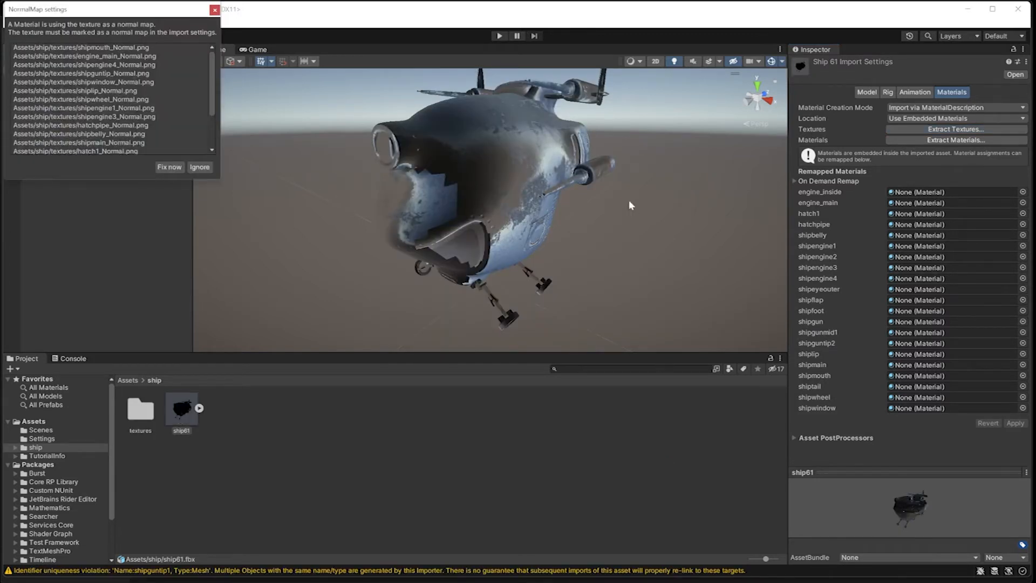
Apply the NormalMap Fix now to the ship's textures and orbit to a side view.
{"action": "scroll", "coordinate": [502, 198], "scroll_direction": "up", "scroll_amount": 4}
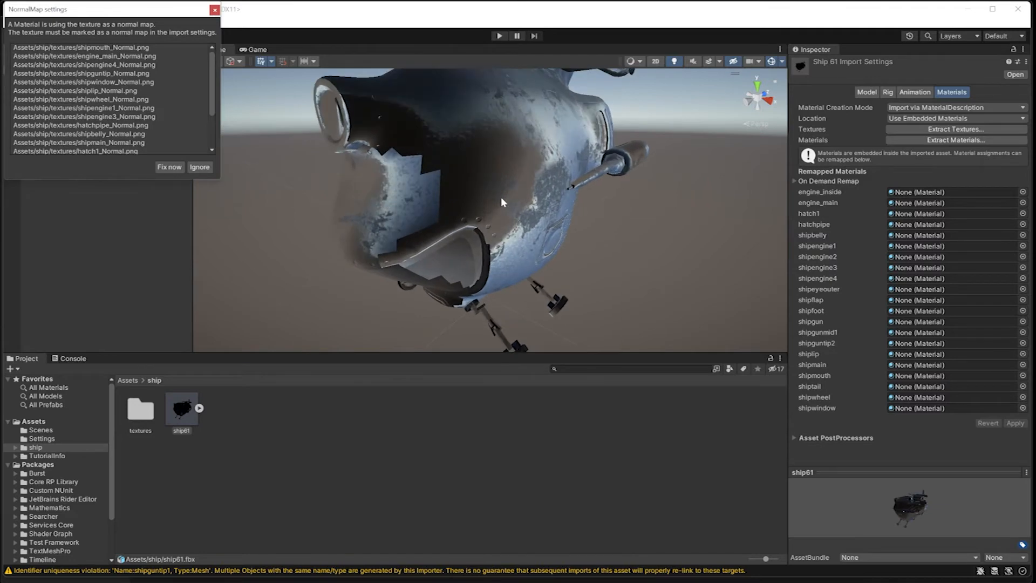
{"action": "left_click_drag", "start_coordinate": [500, 202], "coordinate": [620, 197], "text": "alt"}
{"action": "left_click_drag", "start_coordinate": [120, 13], "coordinate": [340, 233]}
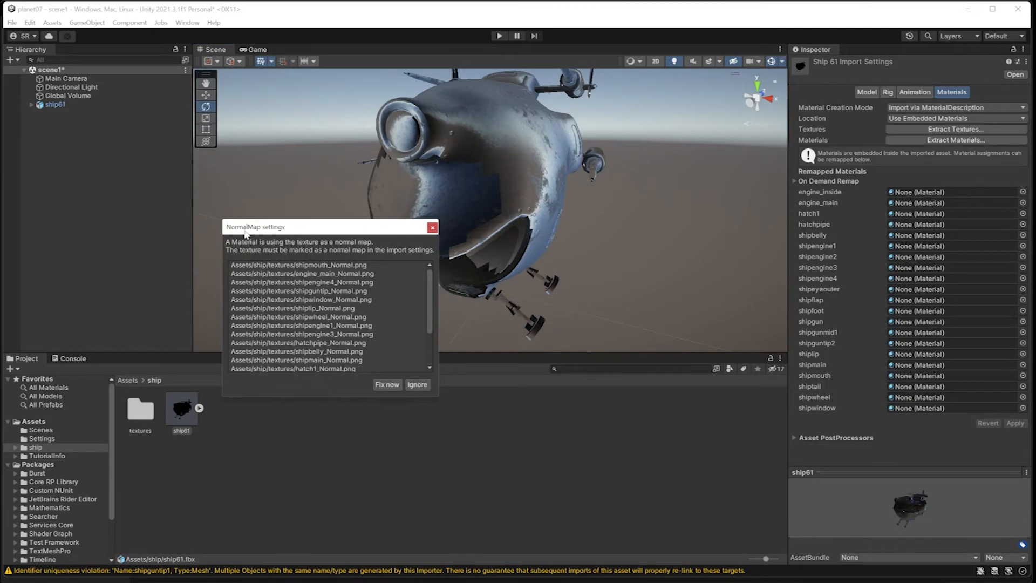
{"action": "left_click_drag", "start_coordinate": [296, 229], "coordinate": [179, 183]}
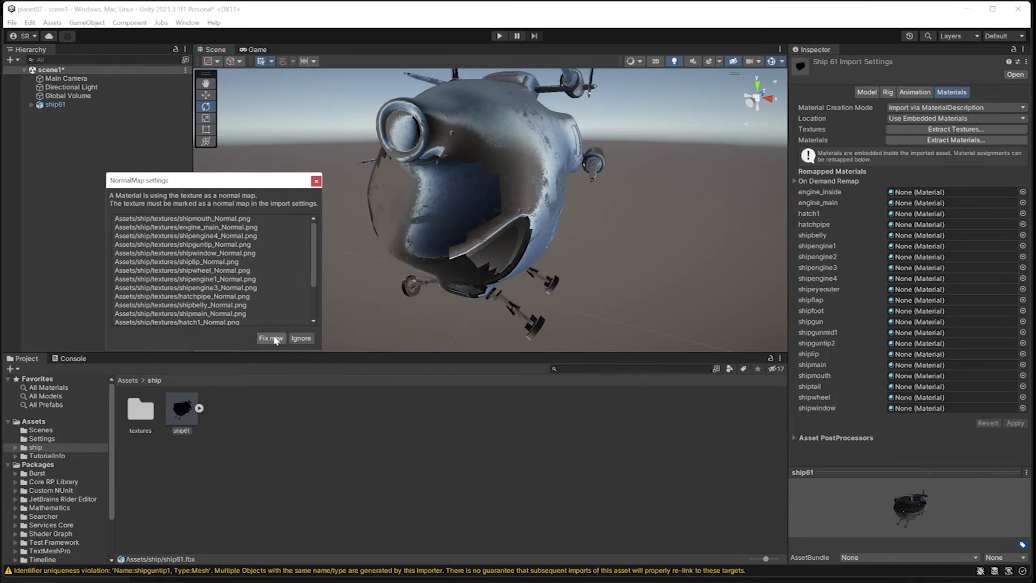
{"action": "left_click", "coordinate": [270, 337]}
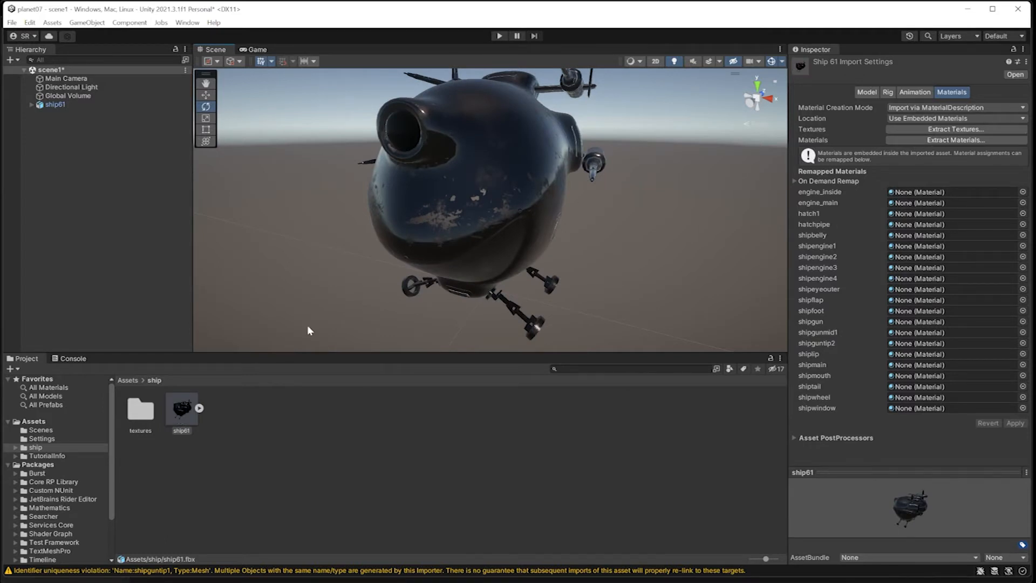
{"action": "left_click_drag", "start_coordinate": [308, 331], "coordinate": [419, 185], "text": "alt"}
{"action": "left_click_drag", "start_coordinate": [515, 278], "coordinate": [501, 307], "text": "alt"}
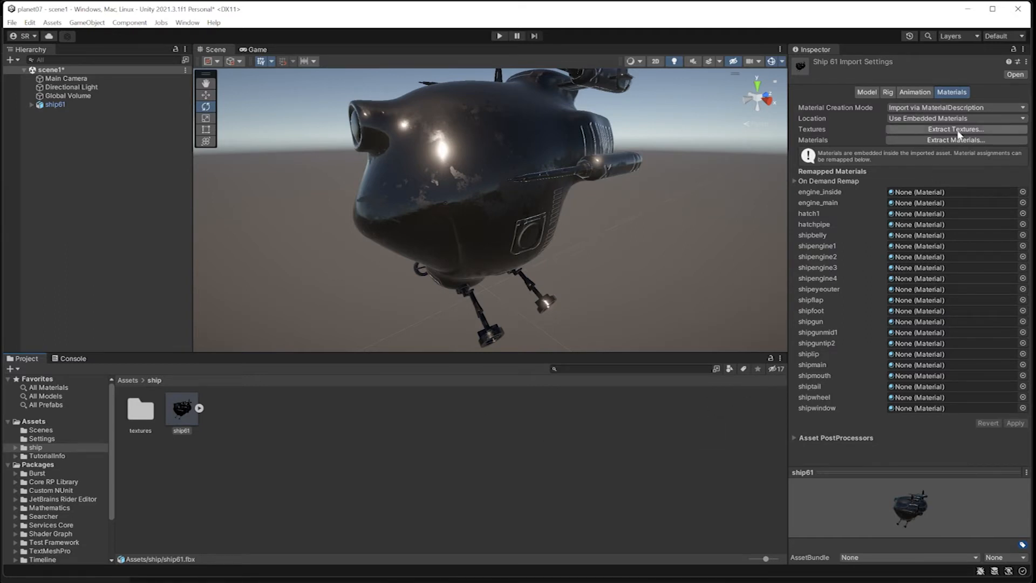
Extract ship61's materials into a new 'materials' folder and open it.
{"action": "left_click", "coordinate": [175, 413]}
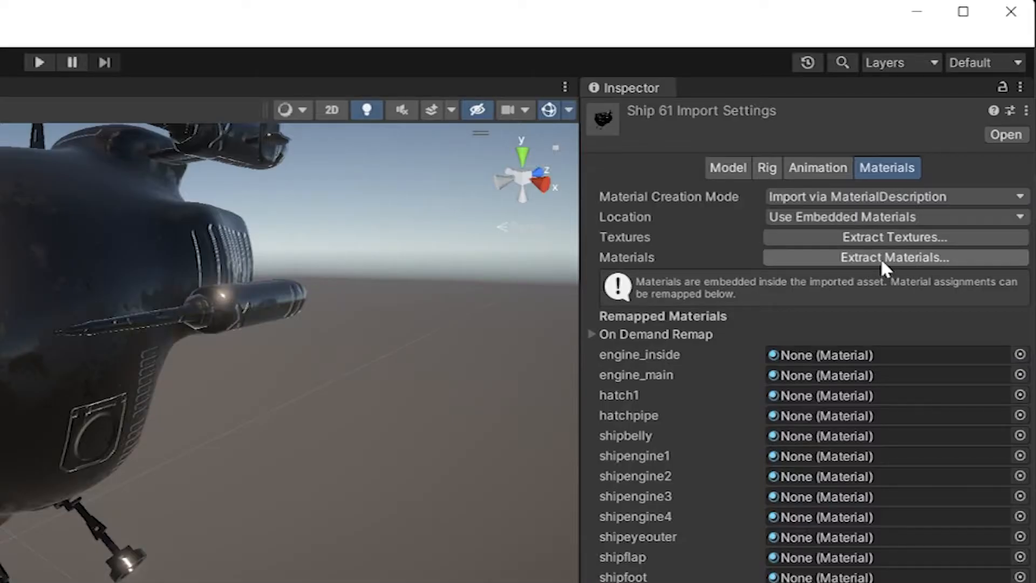
{"action": "left_click", "coordinate": [949, 140]}
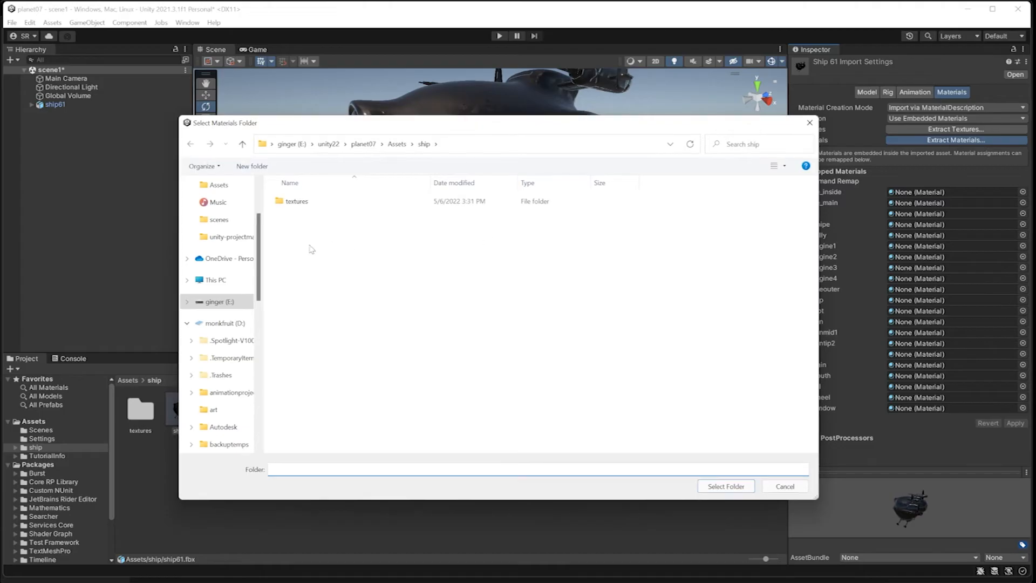
{"action": "left_click", "coordinate": [252, 166]}
{"action": "type", "text": "materials"}
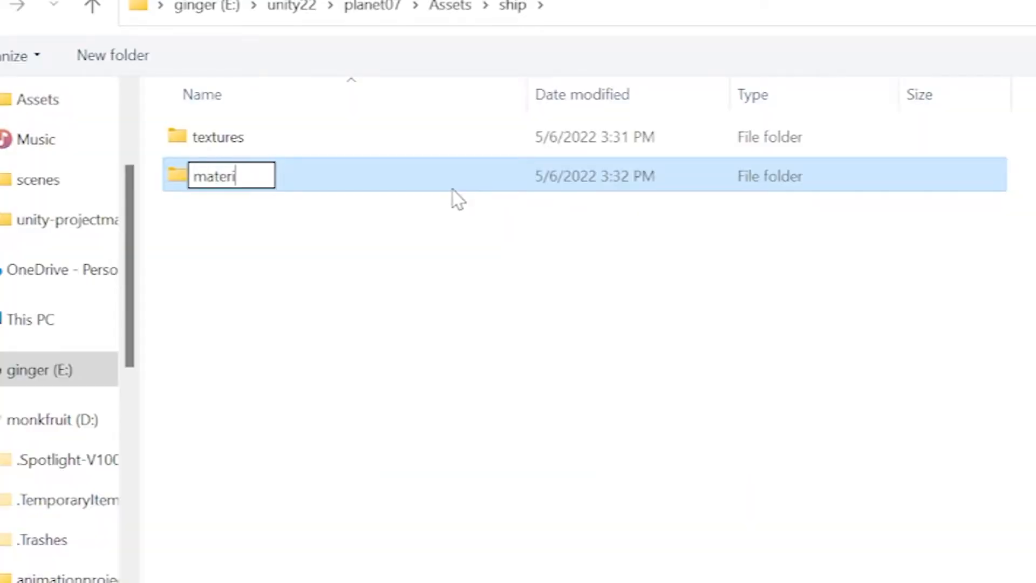
{"action": "key", "text": "Return"}
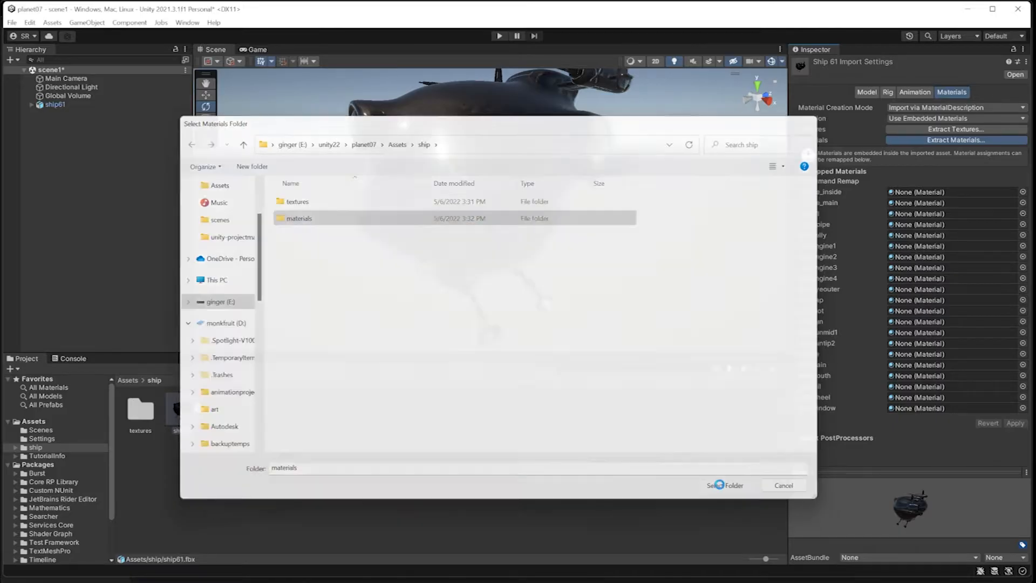
{"action": "left_click", "coordinate": [721, 481]}
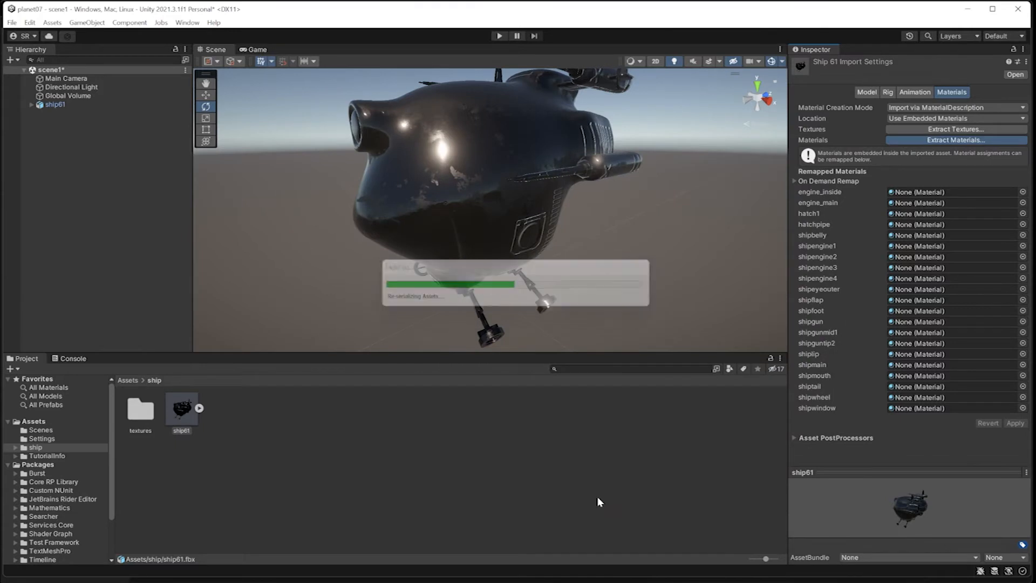
{"action": "left_click", "coordinate": [142, 416]}
{"action": "double_click", "coordinate": [140, 414]}
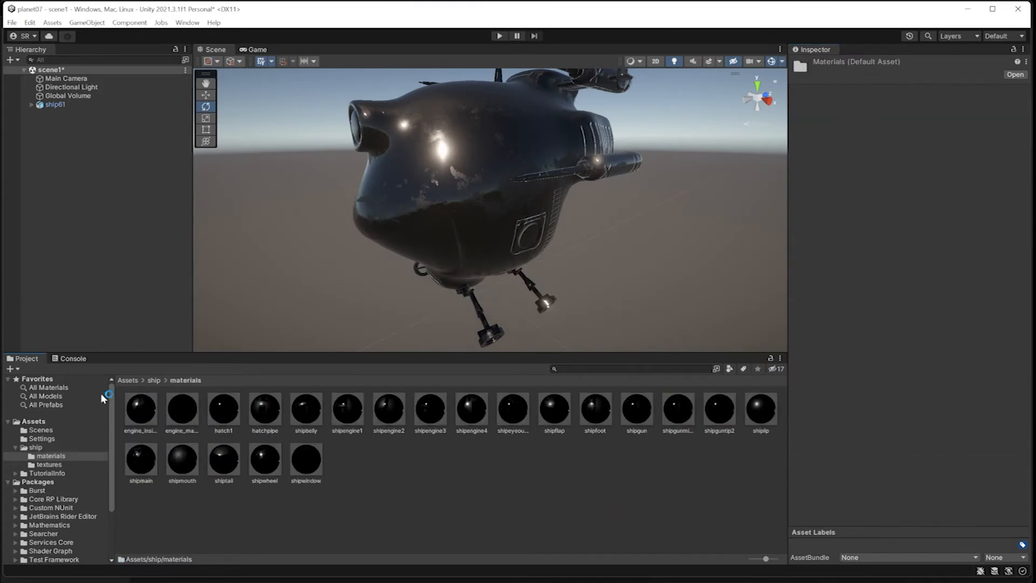
Inspect the engine_inside, engine_main and hatch1 materials.
{"action": "left_click", "coordinate": [144, 412]}
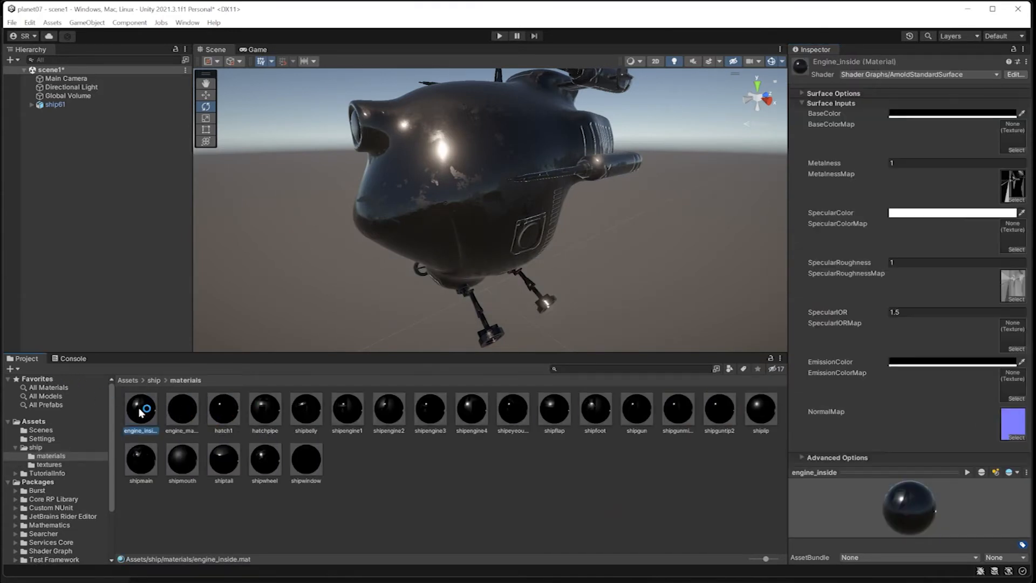
{"action": "left_click", "coordinate": [190, 416]}
{"action": "left_click", "coordinate": [235, 413]}
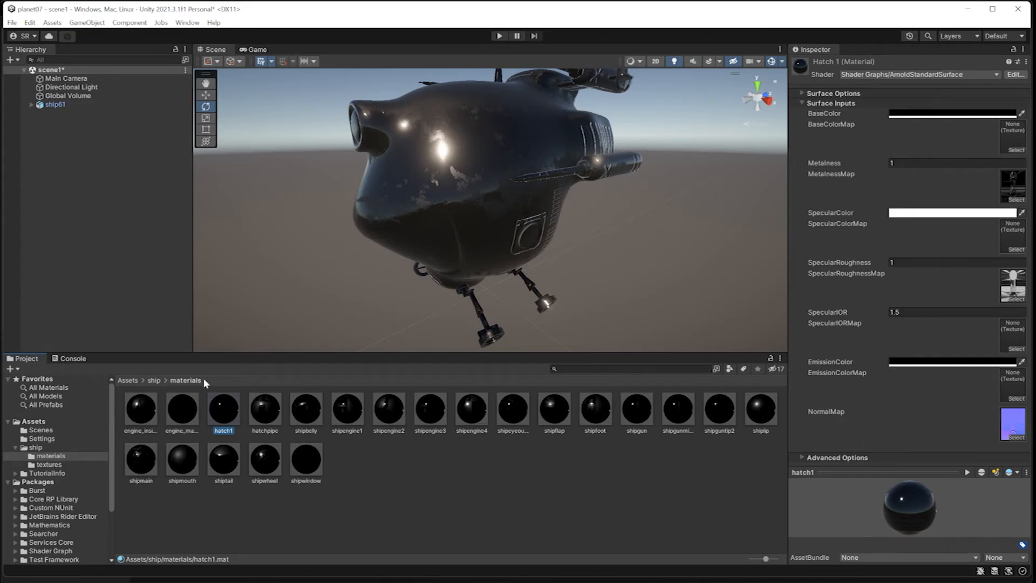
Look through the textures folder, then return to materials and inspect engine_inside.
{"action": "left_click", "coordinate": [153, 380]}
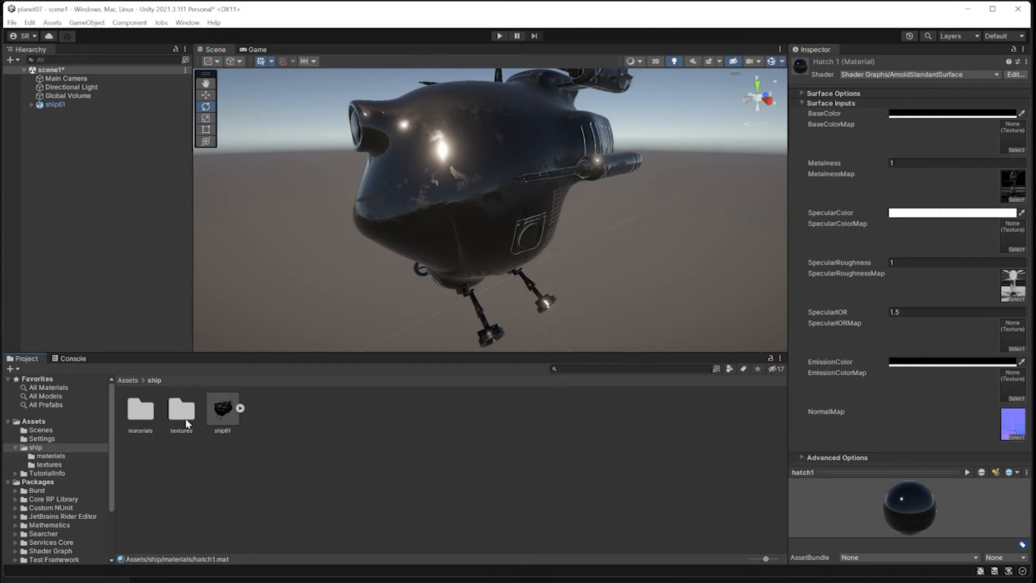
{"action": "double_click", "coordinate": [184, 413]}
{"action": "left_click", "coordinate": [154, 380]}
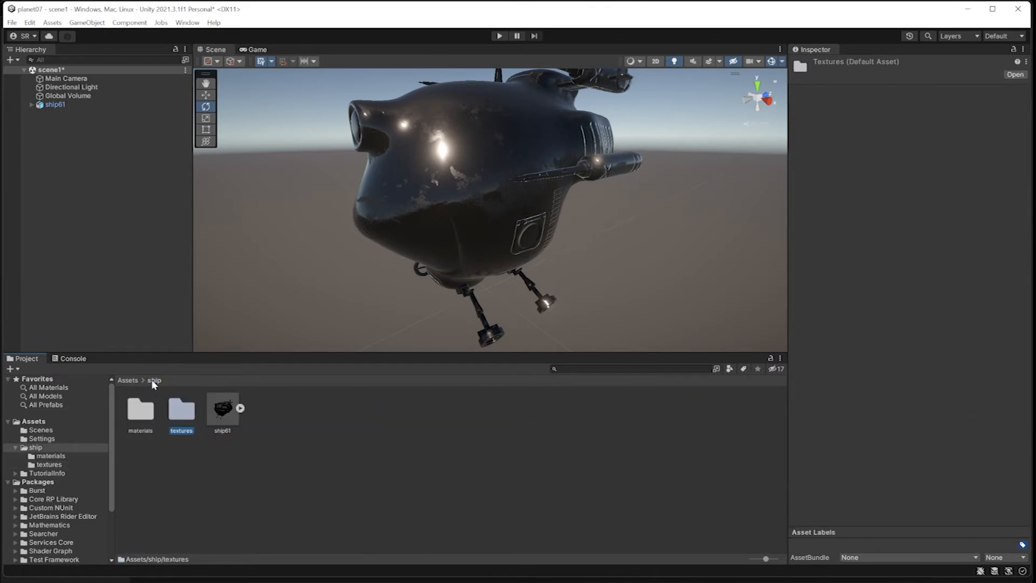
{"action": "double_click", "coordinate": [142, 413]}
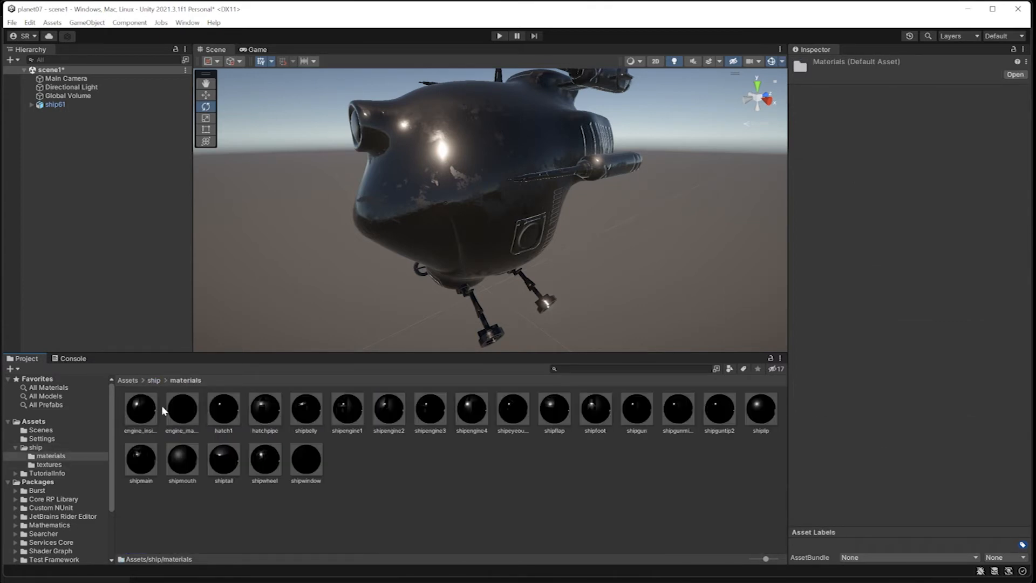
{"action": "left_click", "coordinate": [148, 410]}
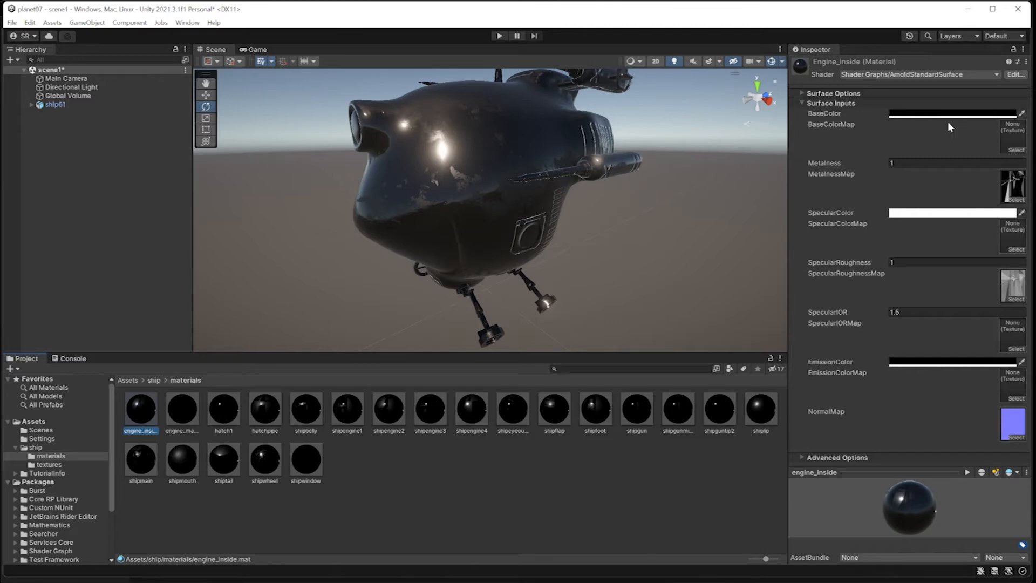
Go up to the top-level Assets folder and reopen the ship folder.
{"action": "left_click", "coordinate": [154, 381]}
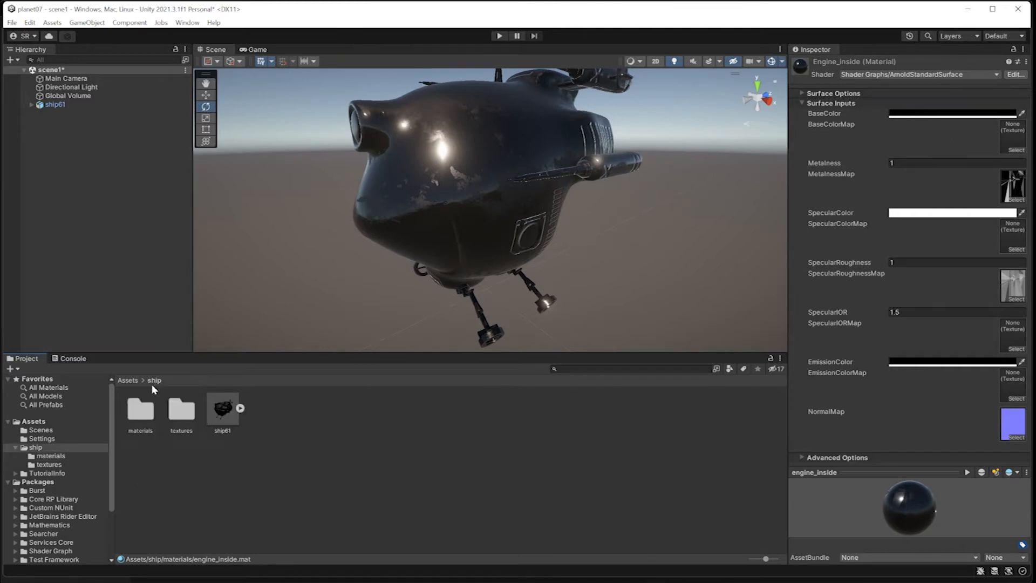
{"action": "left_click", "coordinate": [136, 379]}
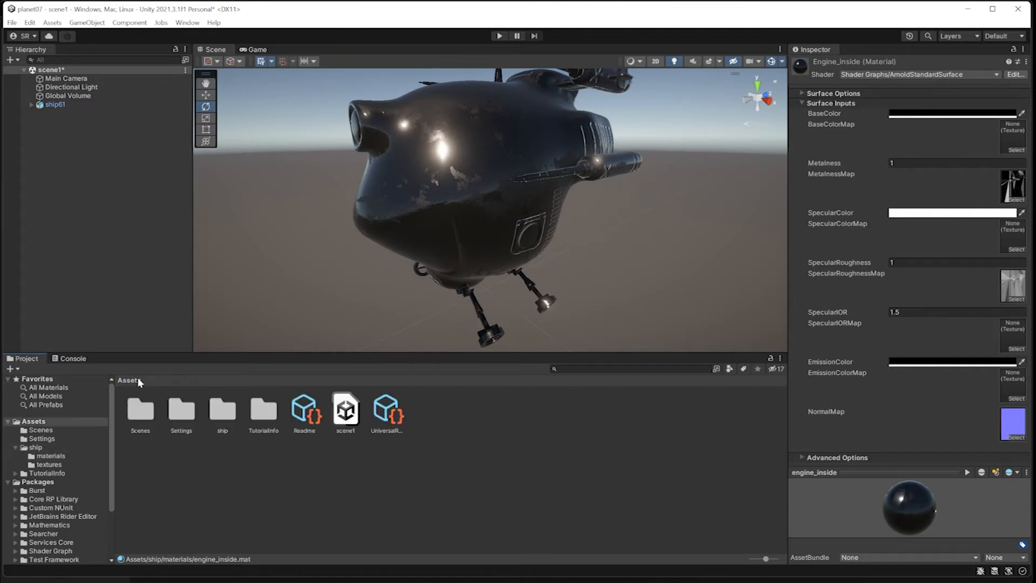
{"action": "double_click", "coordinate": [221, 417]}
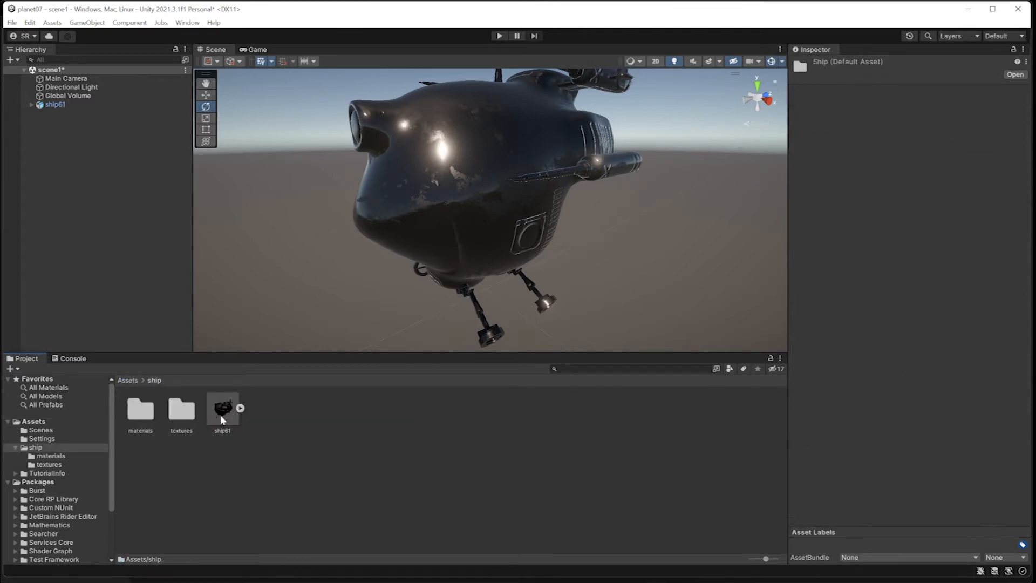
Create a 'basecolor' folder inside ship, beside materials and textures, and open it.
{"action": "right_click", "coordinate": [288, 441]}
{"action": "mouse_move", "coordinate": [393, 453]}
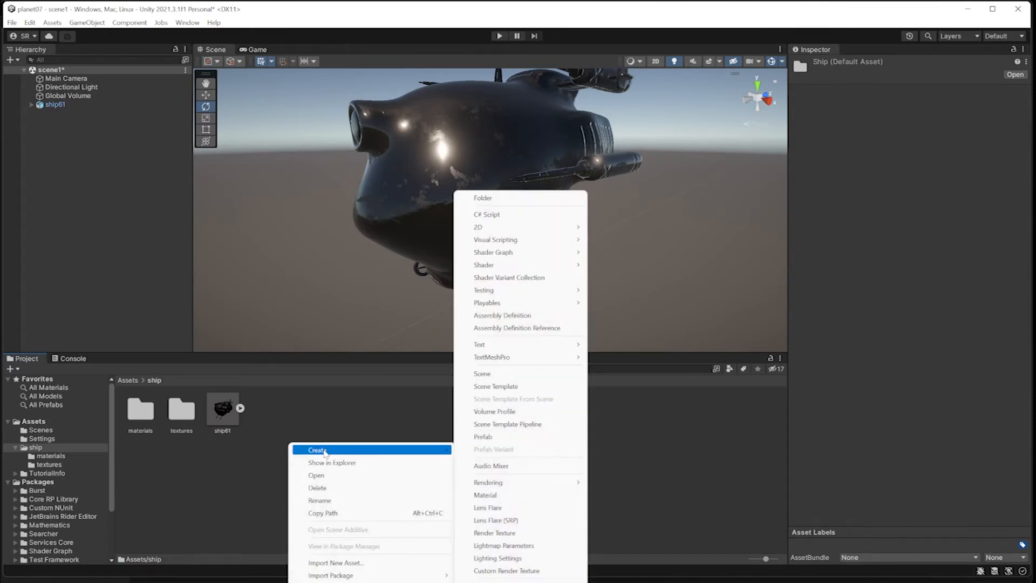
{"action": "left_click", "coordinate": [536, 204]}
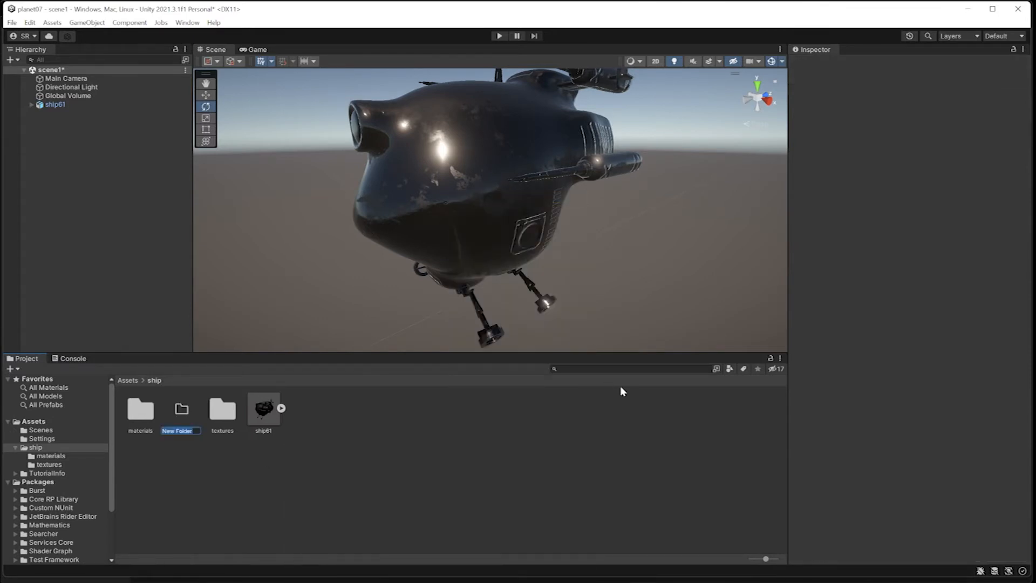
{"action": "type", "text": "basecolor"}
{"action": "key", "text": "Return"}
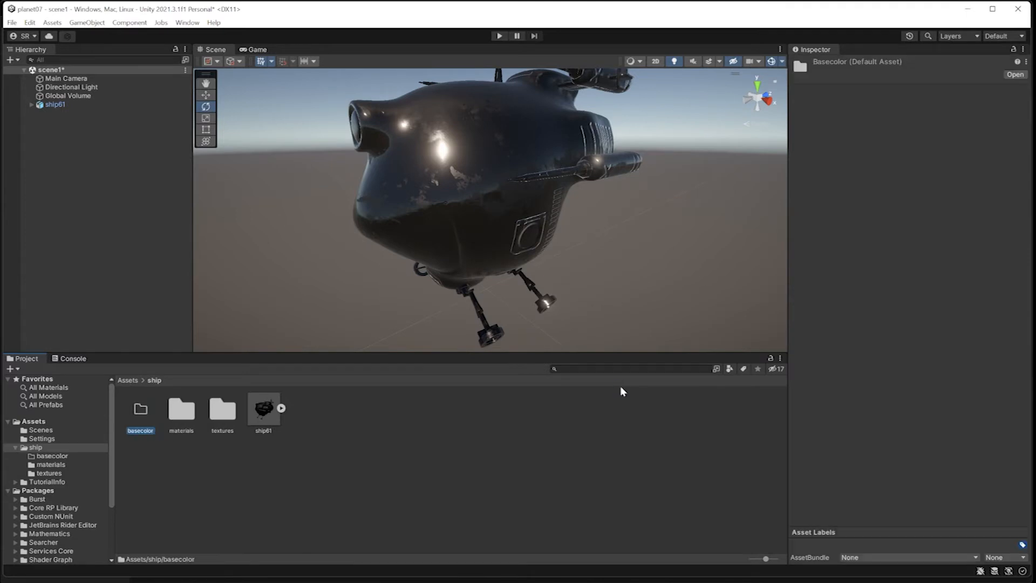
{"action": "double_click", "coordinate": [141, 411]}
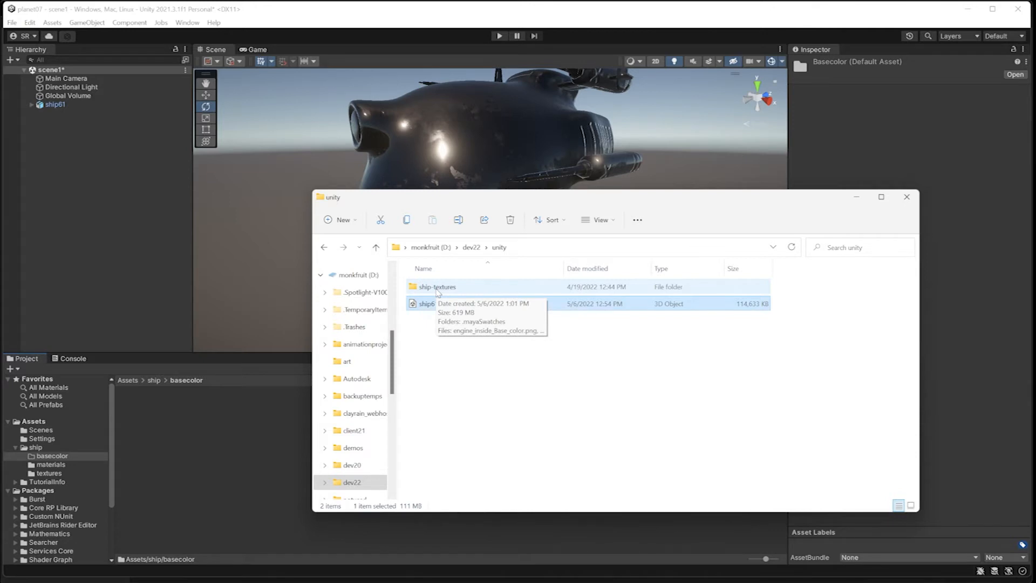
Import the *_Base_color.png files from ship-textures into basecolor, starting with engine_inside_Base_color.png.
{"action": "double_click", "coordinate": [437, 288]}
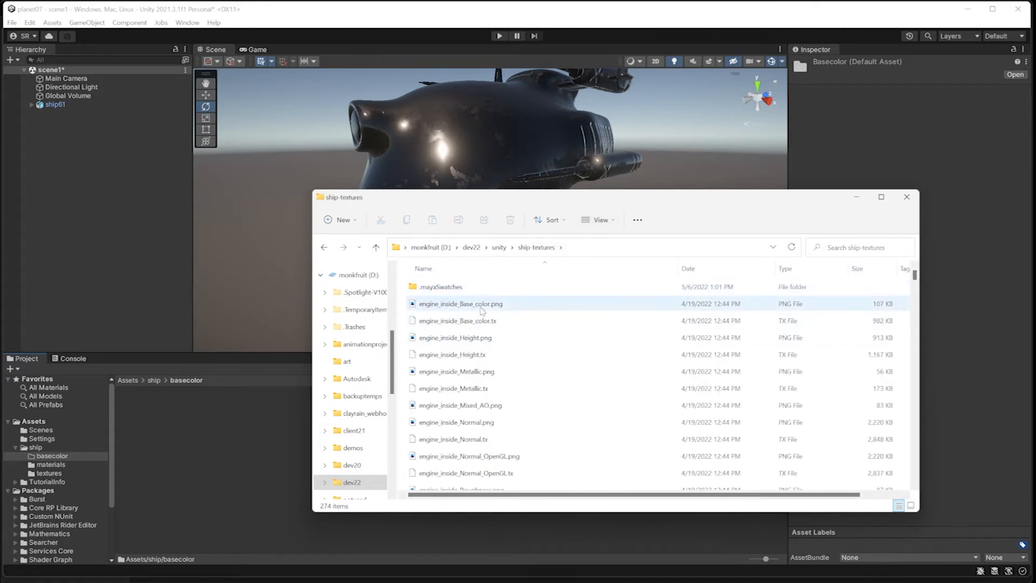
{"action": "left_click_drag", "start_coordinate": [412, 309], "coordinate": [214, 462]}
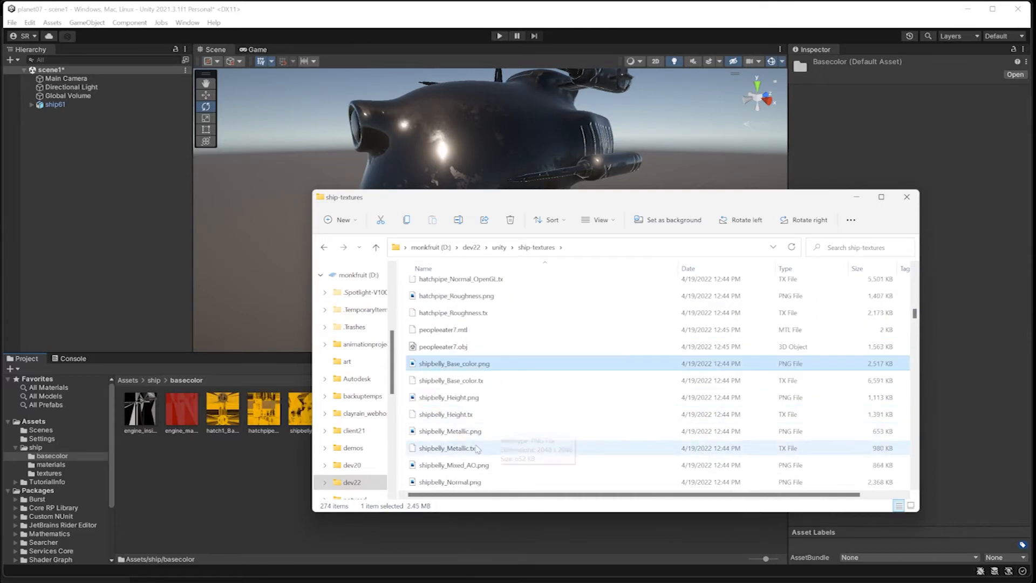
{"action": "scroll", "coordinate": [476, 378], "scroll_direction": "down", "scroll_amount": 20}
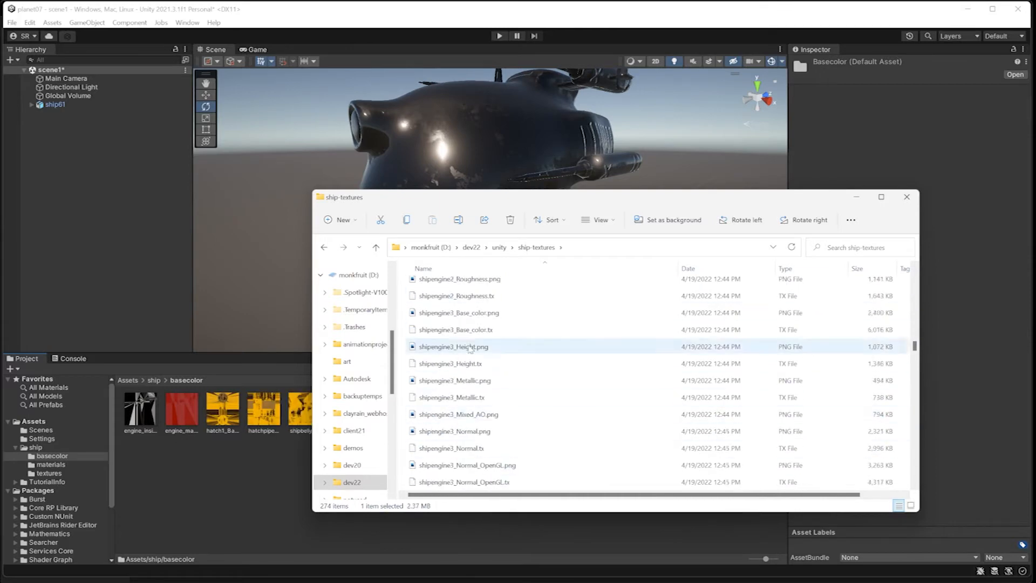
{"action": "left_click_drag", "start_coordinate": [465, 446], "coordinate": [280, 469]}
{"action": "scroll", "coordinate": [476, 418], "scroll_direction": "down", "scroll_amount": 5}
{"action": "scroll", "coordinate": [478, 421], "scroll_direction": "down", "scroll_amount": 6}
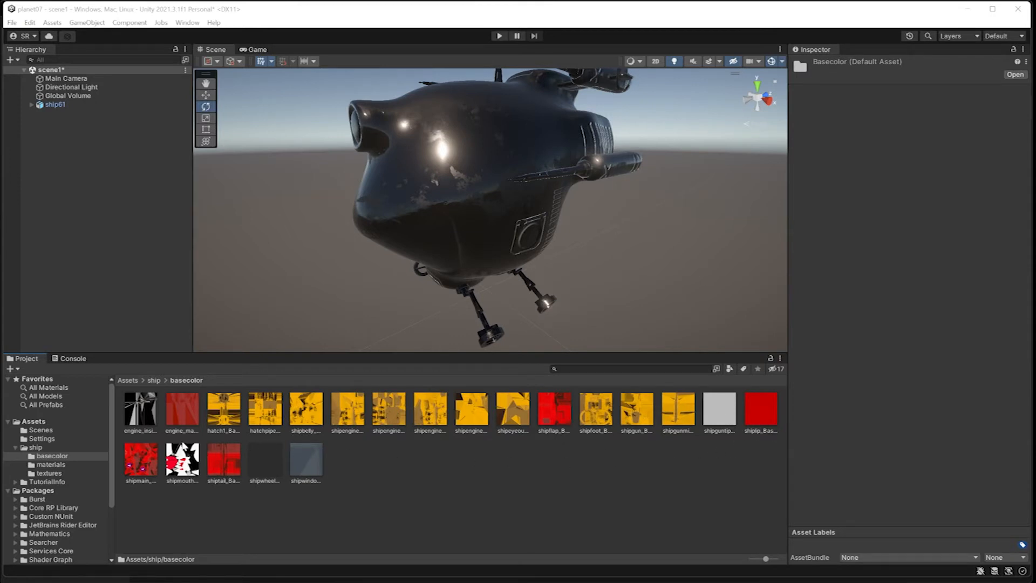
Select ship61 from the ship folder and expand its Shipmain material settings.
{"action": "left_click", "coordinate": [154, 380]}
{"action": "left_click", "coordinate": [437, 227]}
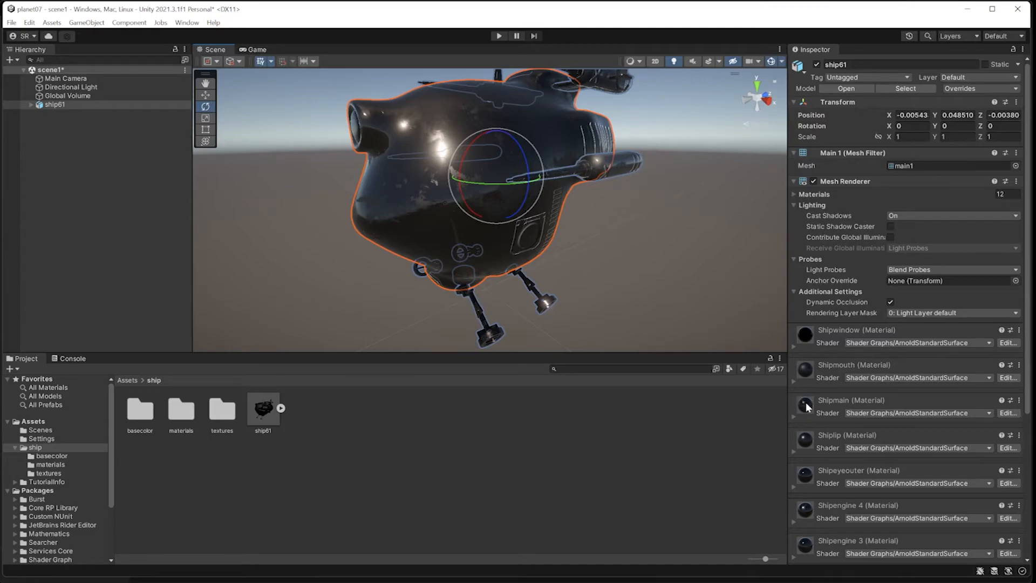
{"action": "left_click", "coordinate": [827, 404]}
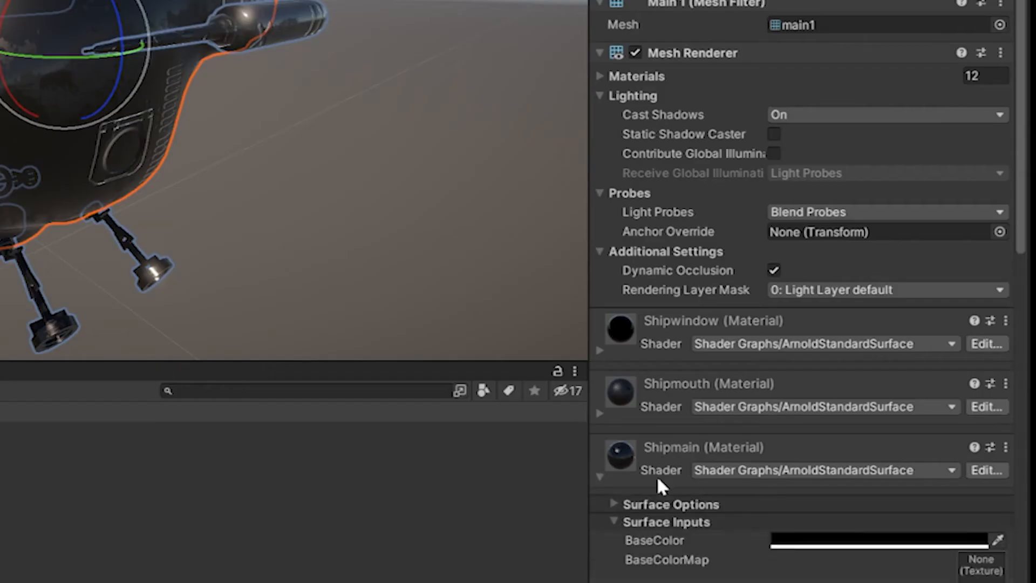
{"action": "scroll", "coordinate": [658, 480], "scroll_direction": "down", "scroll_amount": 10}
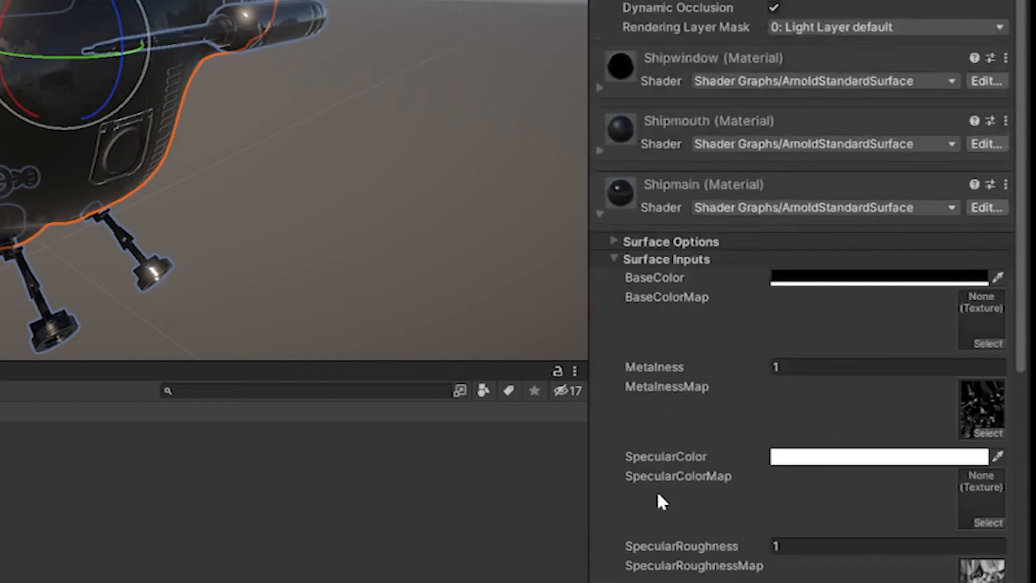
{"action": "scroll", "coordinate": [655, 497], "scroll_direction": "up", "scroll_amount": 5}
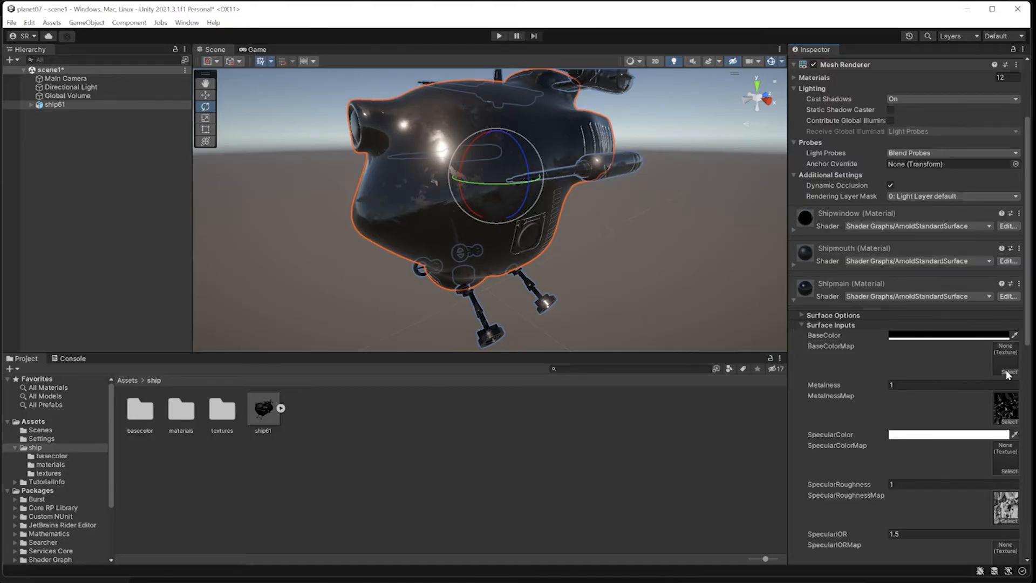
Assign shipmain_Base_color as Shipmain's BaseColorMap through the texture chooser.
{"action": "left_click", "coordinate": [1008, 373]}
{"action": "left_click_drag", "start_coordinate": [1026, 351], "coordinate": [621, 347]}
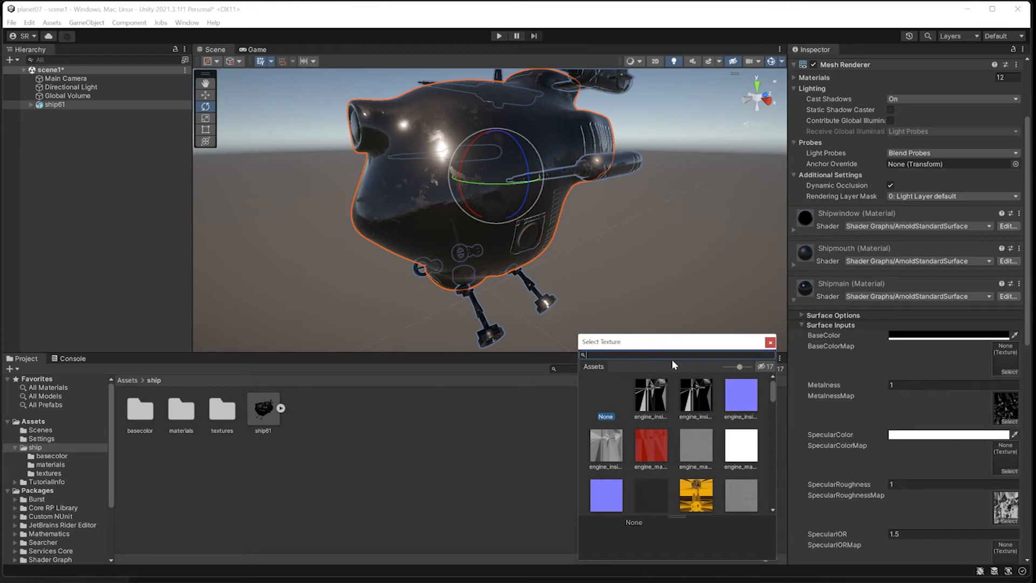
{"action": "scroll", "coordinate": [698, 406], "scroll_direction": "down", "scroll_amount": 2}
{"action": "scroll", "coordinate": [698, 406], "scroll_direction": "down", "scroll_amount": 4}
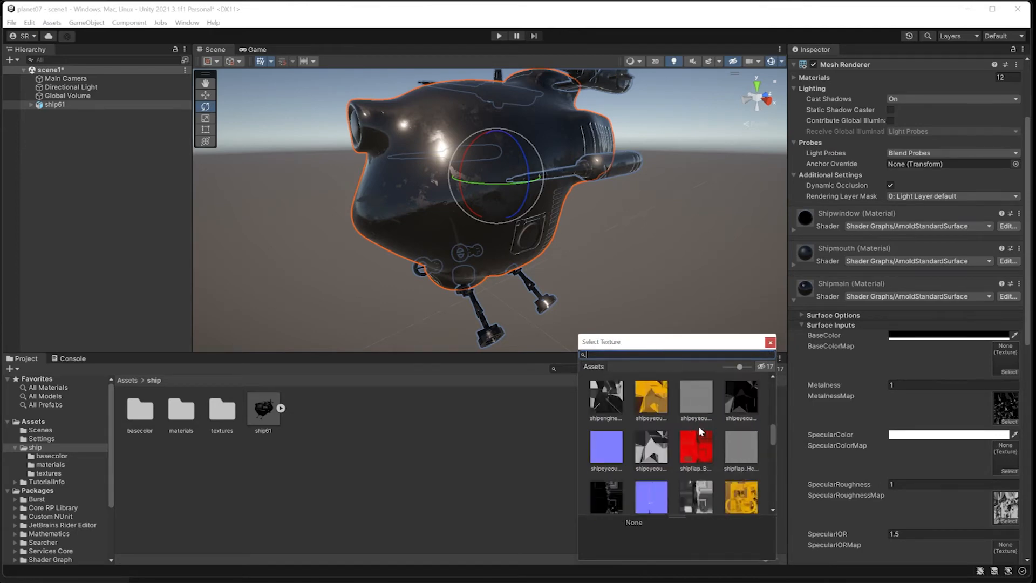
{"action": "scroll", "coordinate": [695, 446], "scroll_direction": "down", "scroll_amount": 5}
{"action": "scroll", "coordinate": [694, 448], "scroll_direction": "down", "scroll_amount": 1}
{"action": "left_click", "coordinate": [606, 415]}
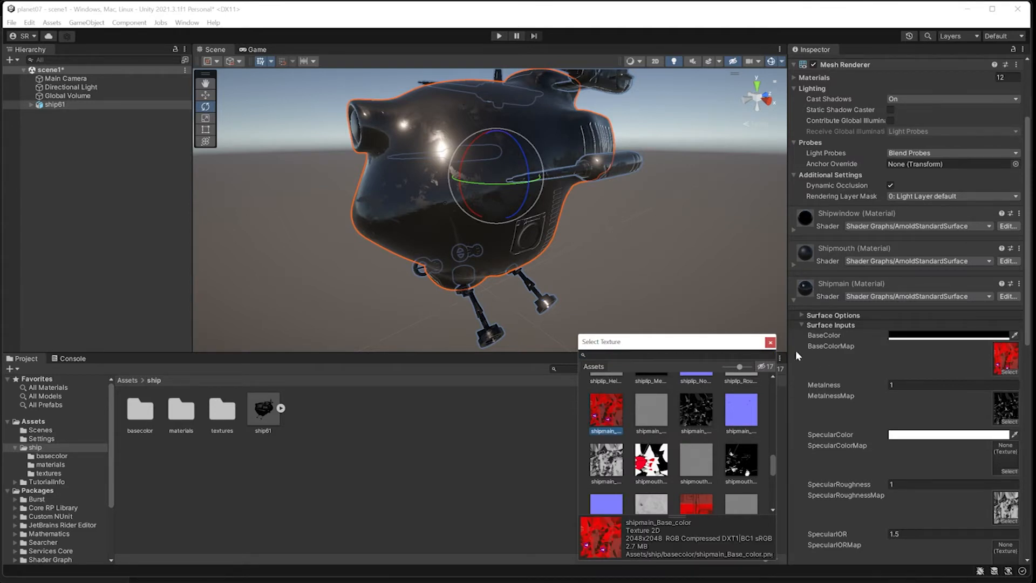
{"action": "double_click", "coordinate": [609, 418]}
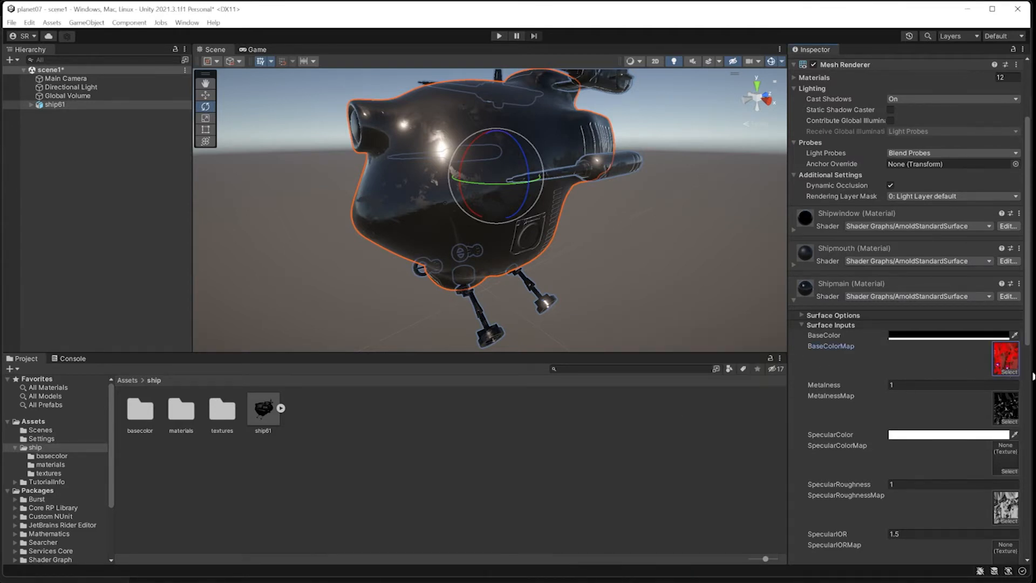
Clear Shipmain's BaseColorMap back to None.
{"action": "left_click", "coordinate": [1015, 372]}
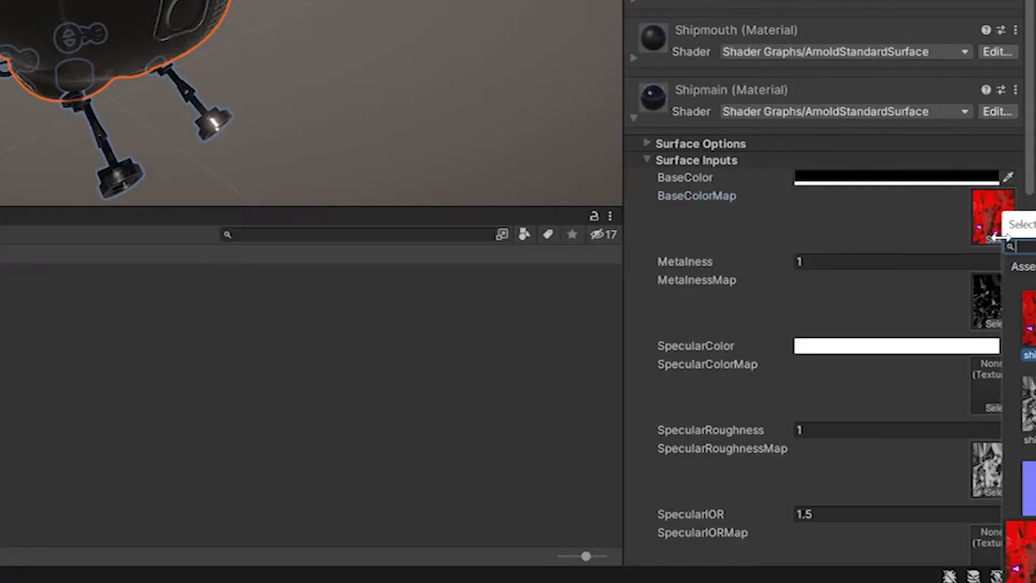
{"action": "left_click_drag", "start_coordinate": [1032, 228], "coordinate": [411, 235]}
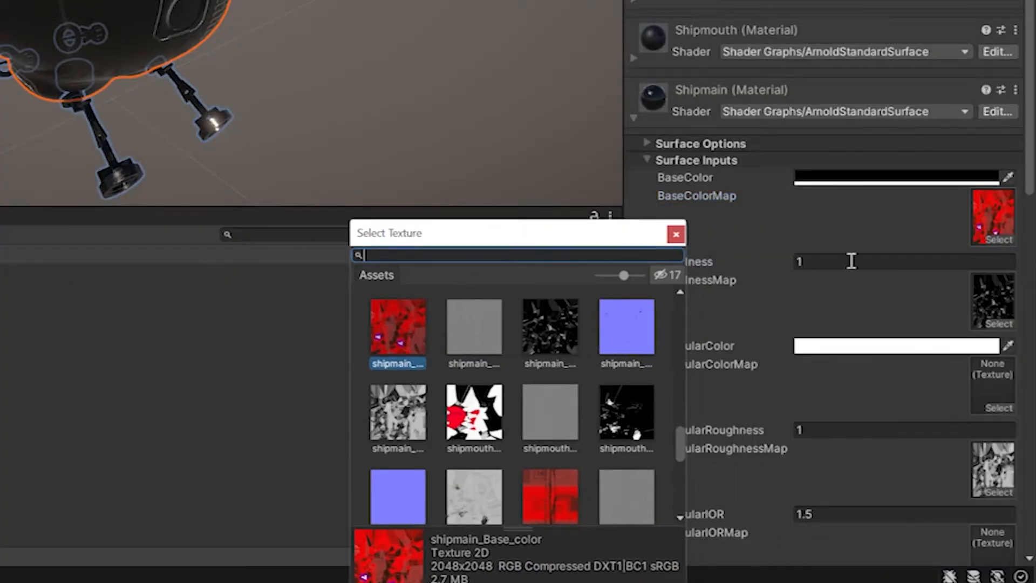
{"action": "scroll", "coordinate": [445, 333], "scroll_direction": "up", "scroll_amount": 2}
{"action": "scroll", "coordinate": [445, 333], "scroll_direction": "up", "scroll_amount": 10}
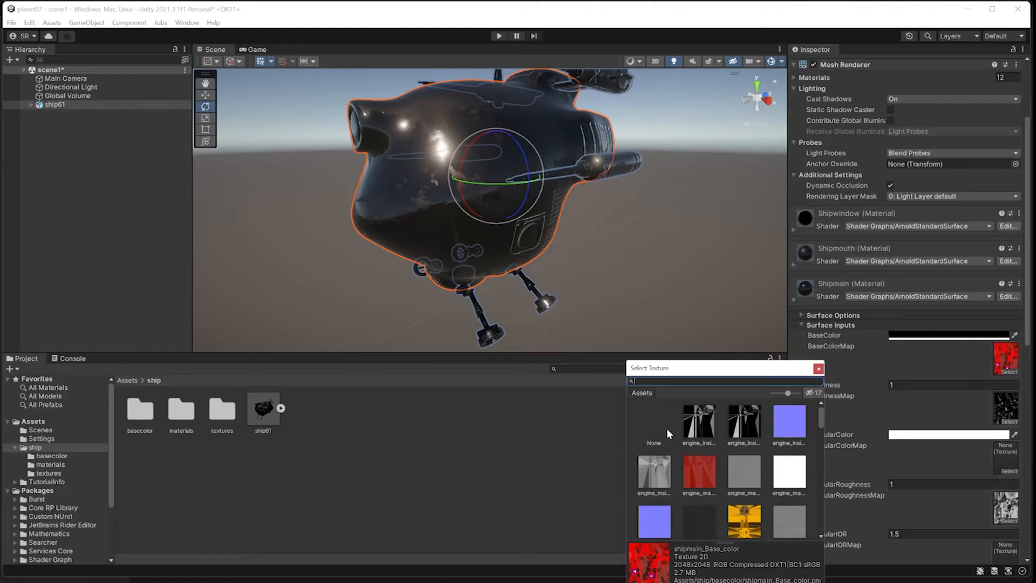
{"action": "left_click", "coordinate": [655, 425]}
{"action": "left_click", "coordinate": [818, 368]}
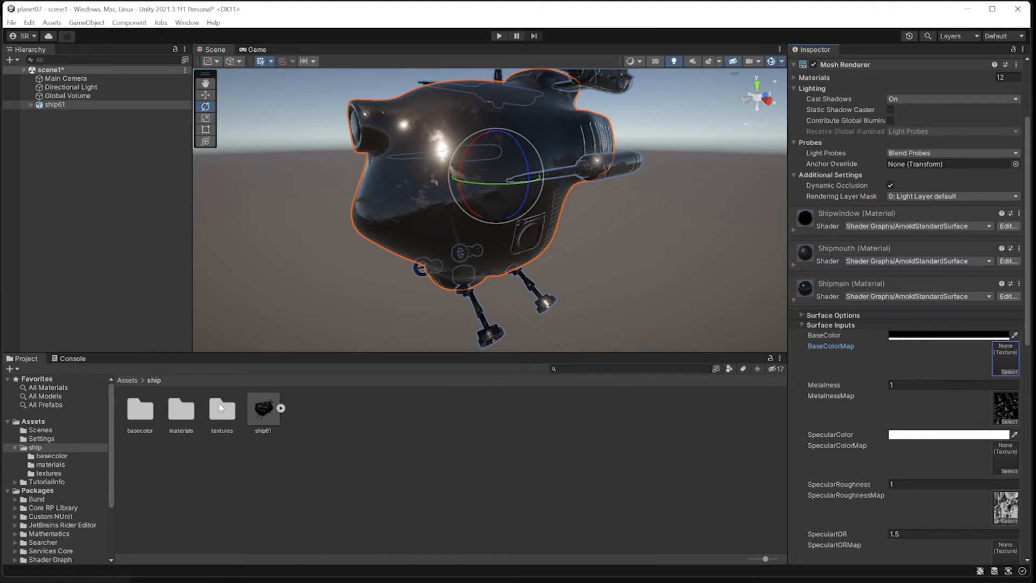
Open the basecolor folder and select ship61 with Shipmain's settings expanded.
{"action": "double_click", "coordinate": [139, 414]}
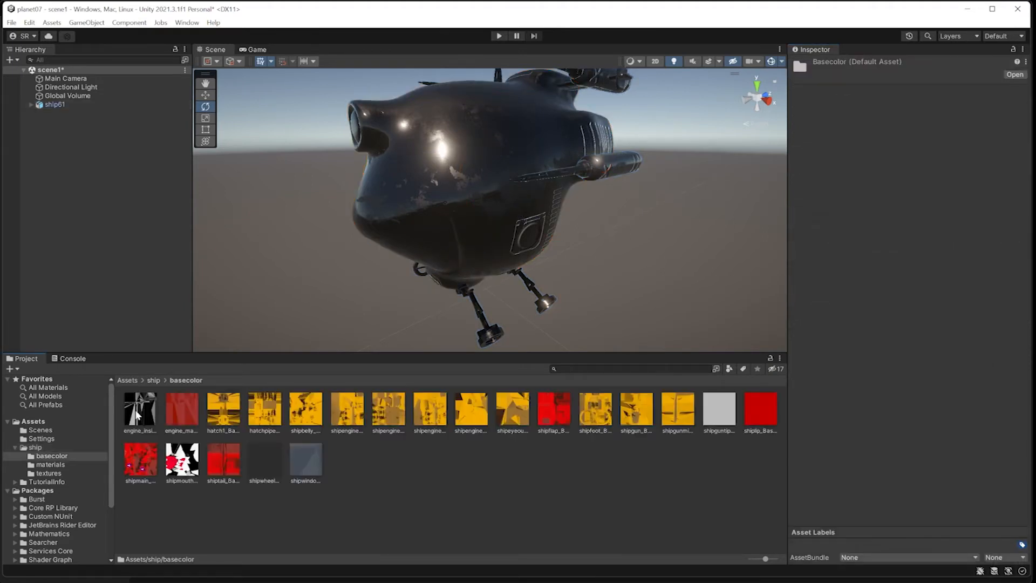
{"action": "left_click", "coordinate": [452, 231]}
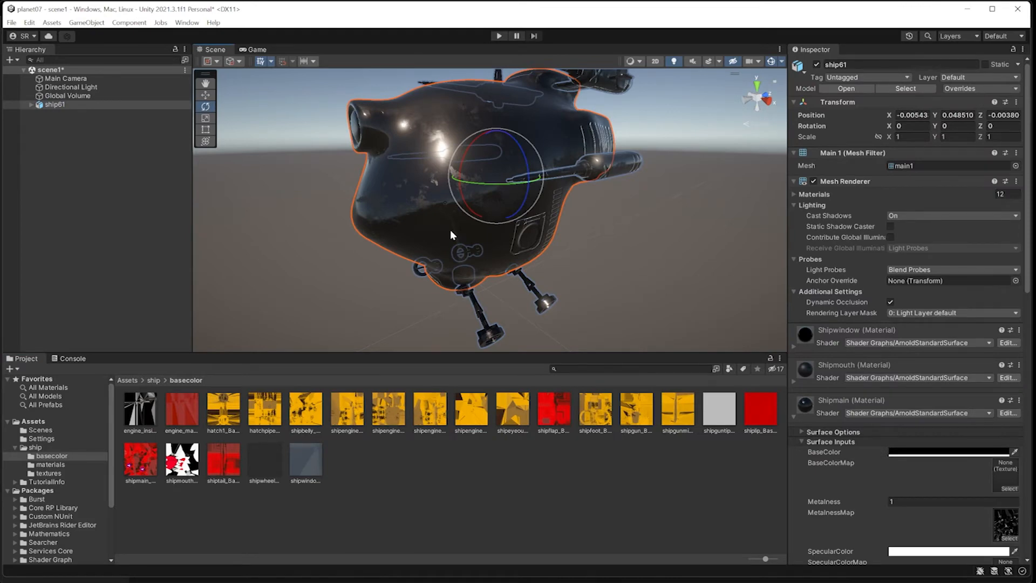
{"action": "scroll", "coordinate": [865, 404], "scroll_direction": "down", "scroll_amount": 4}
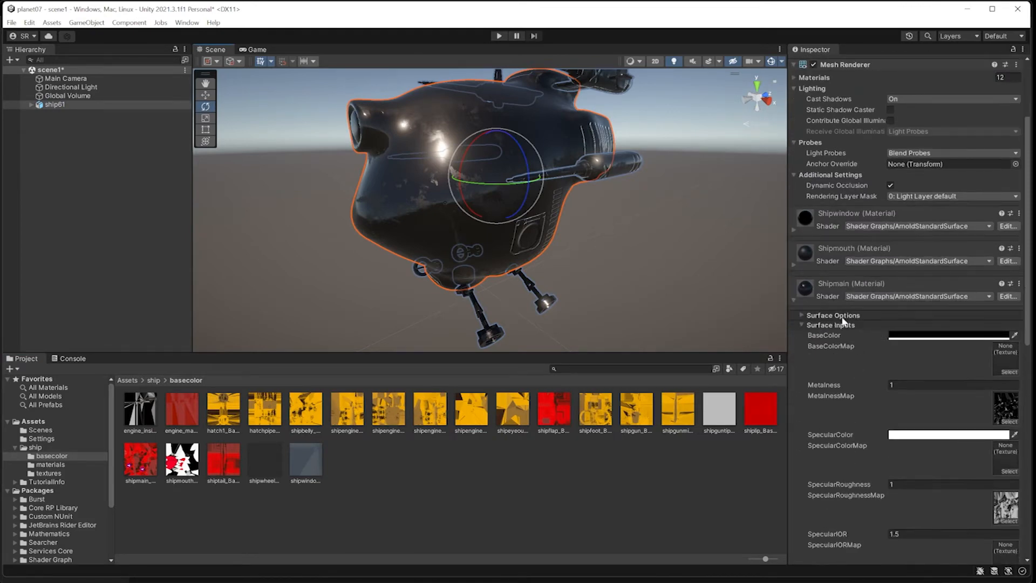
{"action": "left_click", "coordinate": [841, 286]}
{"action": "left_click", "coordinate": [837, 287]}
{"action": "left_click", "coordinate": [838, 286]}
{"action": "left_click", "coordinate": [838, 287]}
Drag shipmain_Base_color into Shipmain's BaseColorMap and set BaseColor to white (FFFFFF).
{"action": "left_click_drag", "start_coordinate": [131, 468], "coordinate": [1002, 359]}
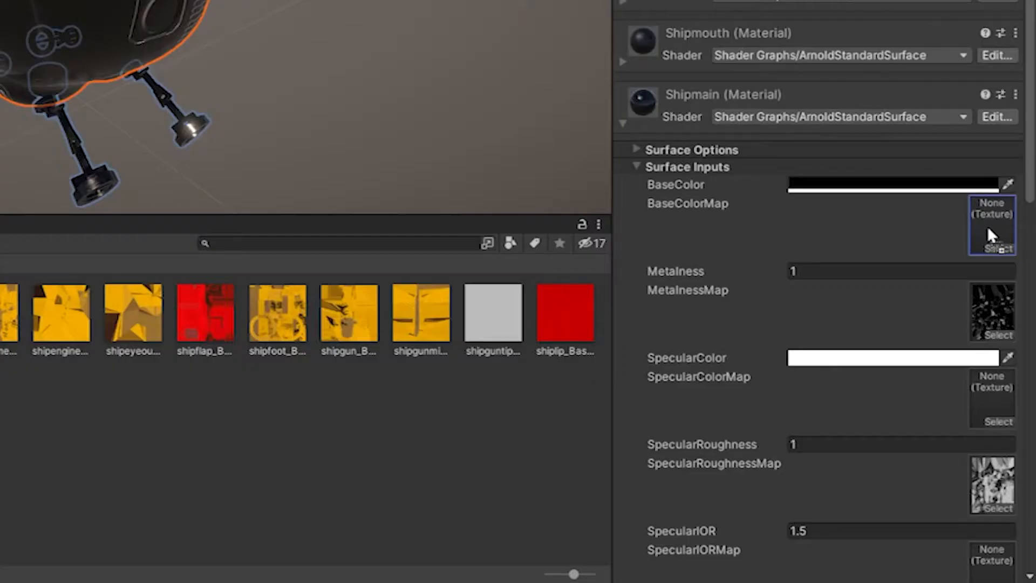
{"action": "left_click_drag", "start_coordinate": [987, 226], "coordinate": [987, 225]}
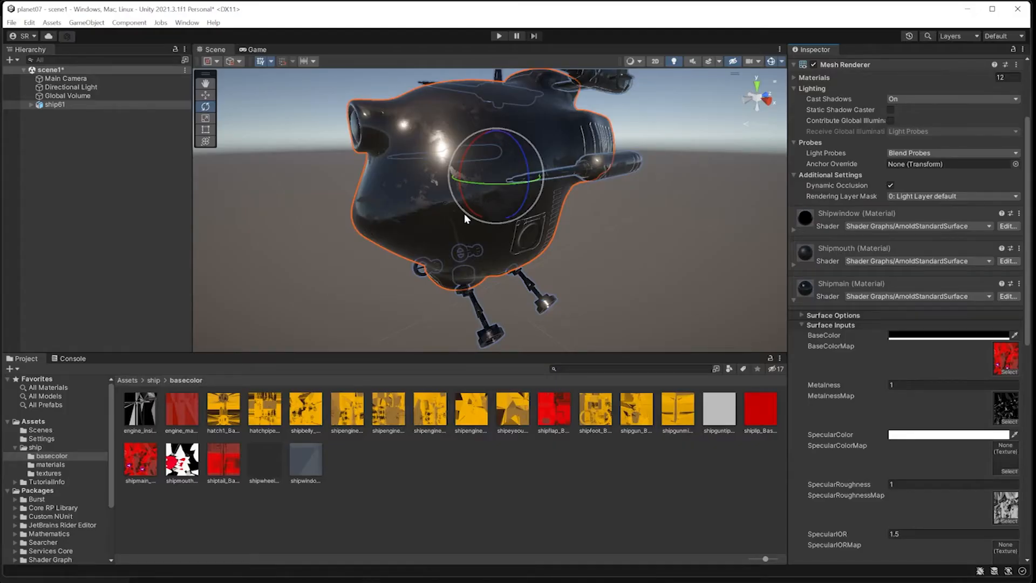
{"action": "left_click", "coordinate": [907, 336]}
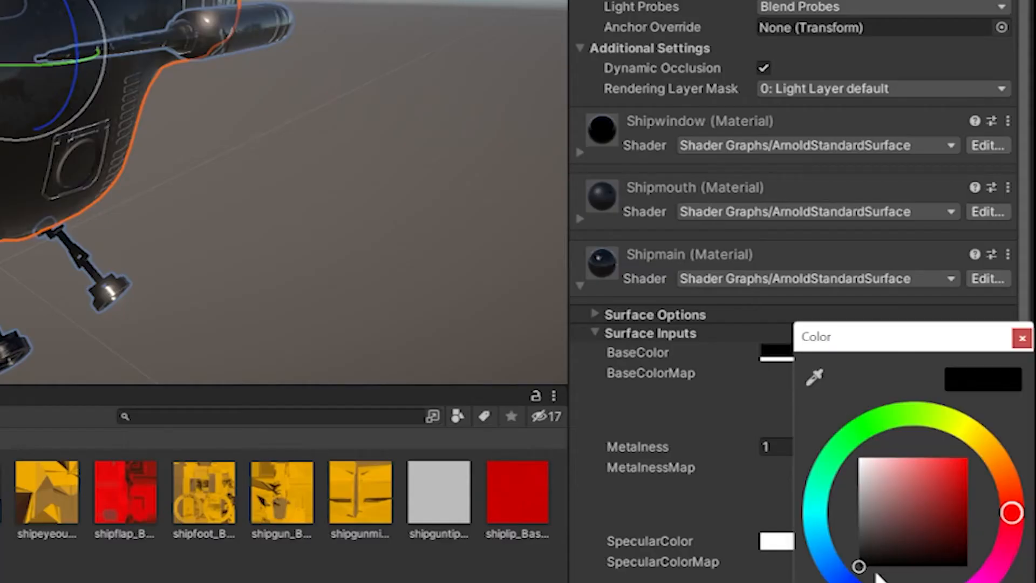
{"action": "left_click_drag", "start_coordinate": [878, 535], "coordinate": [837, 423]}
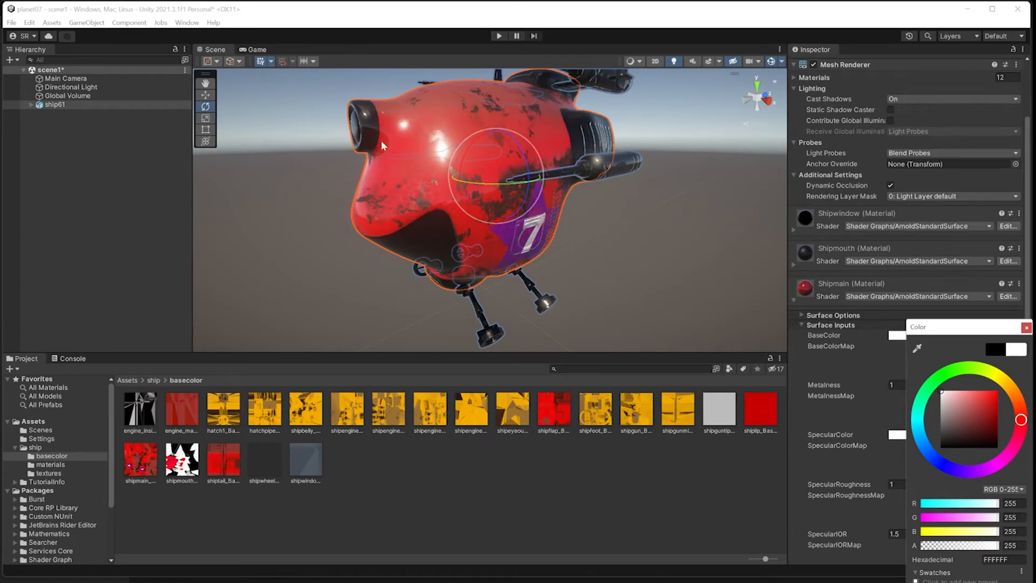
{"action": "left_click", "coordinate": [543, 489]}
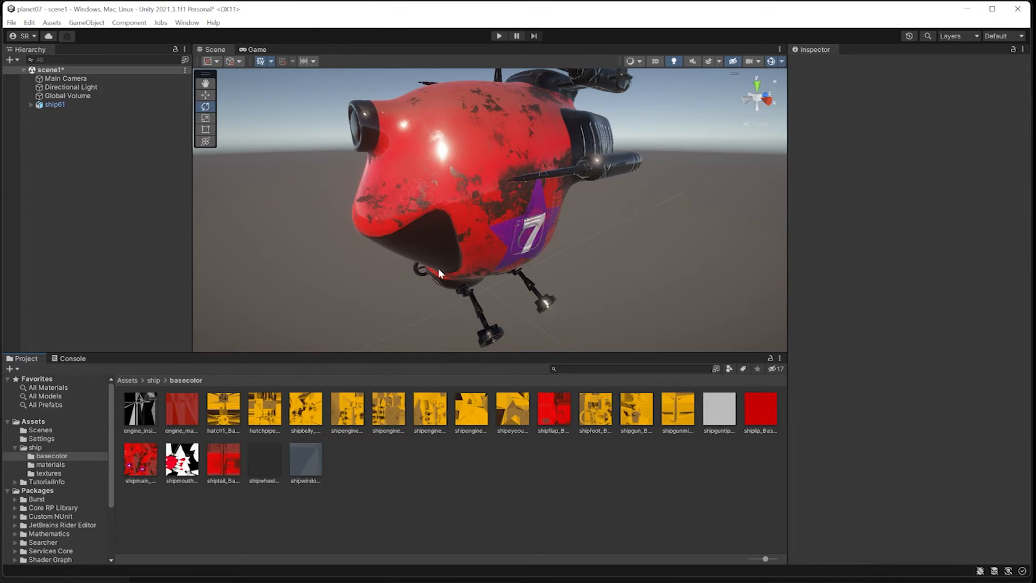
Lock the Inspector on ship61 and reselect the ship to show its materials.
{"action": "left_click", "coordinate": [467, 174]}
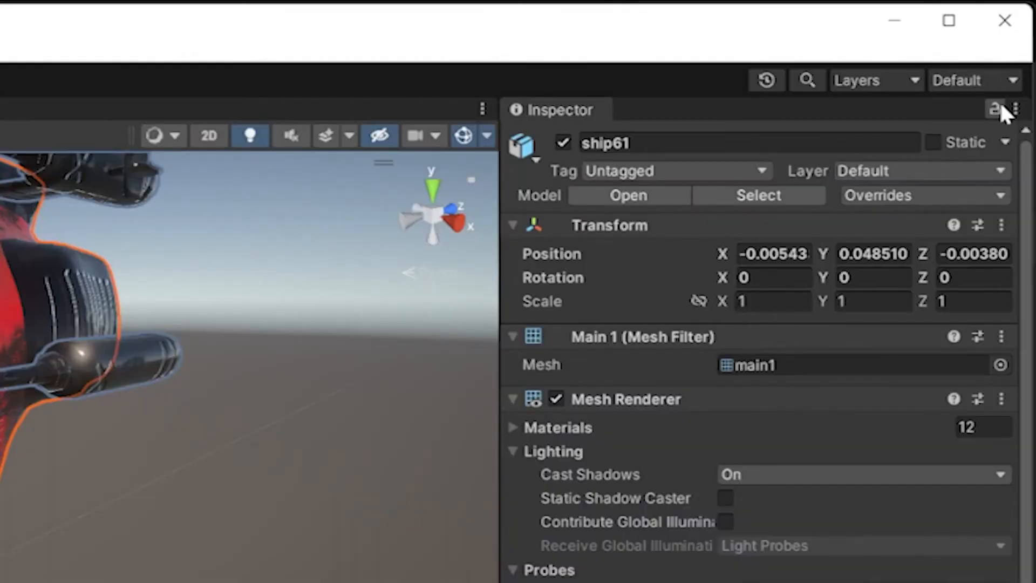
{"action": "left_click", "coordinate": [995, 110]}
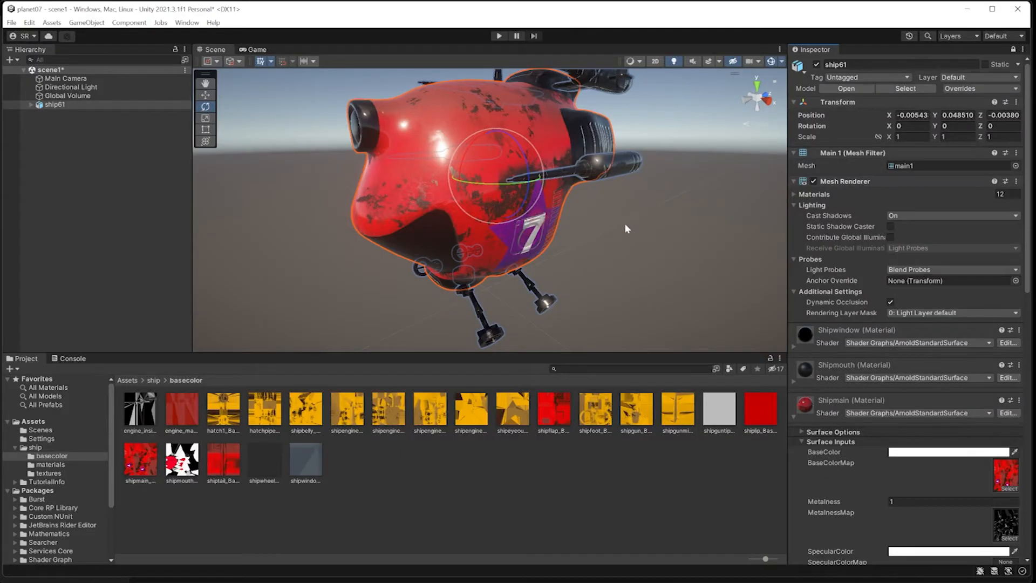
{"action": "left_click", "coordinate": [625, 228]}
{"action": "left_click", "coordinate": [471, 188]}
{"action": "left_click", "coordinate": [268, 419]}
{"action": "left_click", "coordinate": [346, 416]}
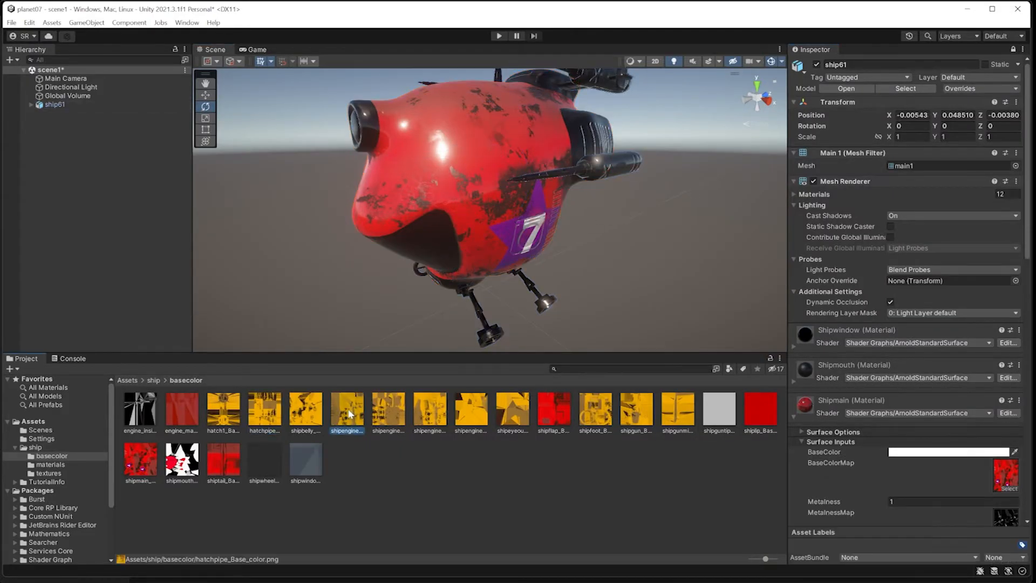
{"action": "left_click", "coordinate": [472, 188]}
{"action": "left_click", "coordinate": [503, 329]}
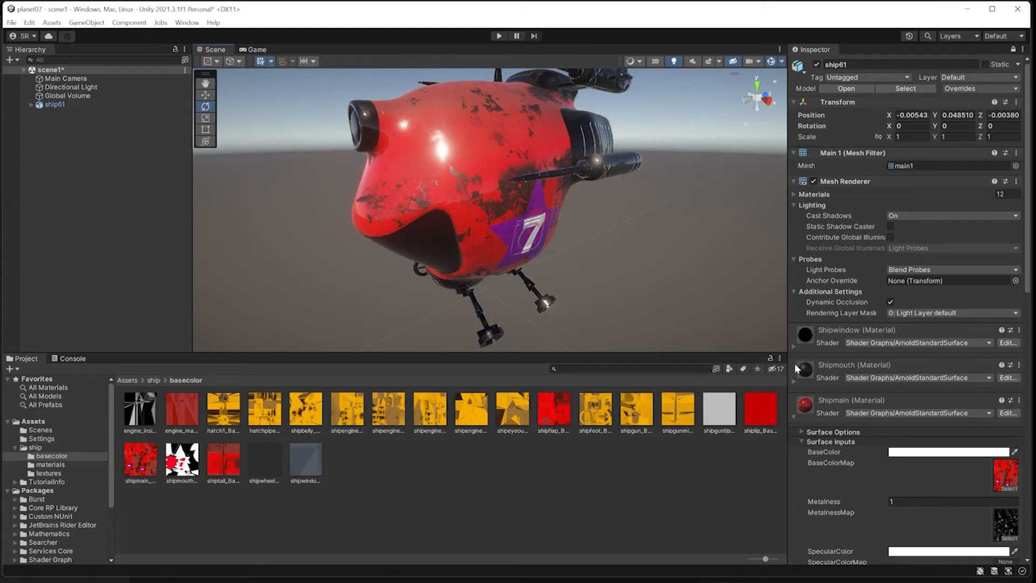
Give Shipwindow the shipwindow texture as BaseColorMap and a white BaseColor.
{"action": "left_click", "coordinate": [795, 416]}
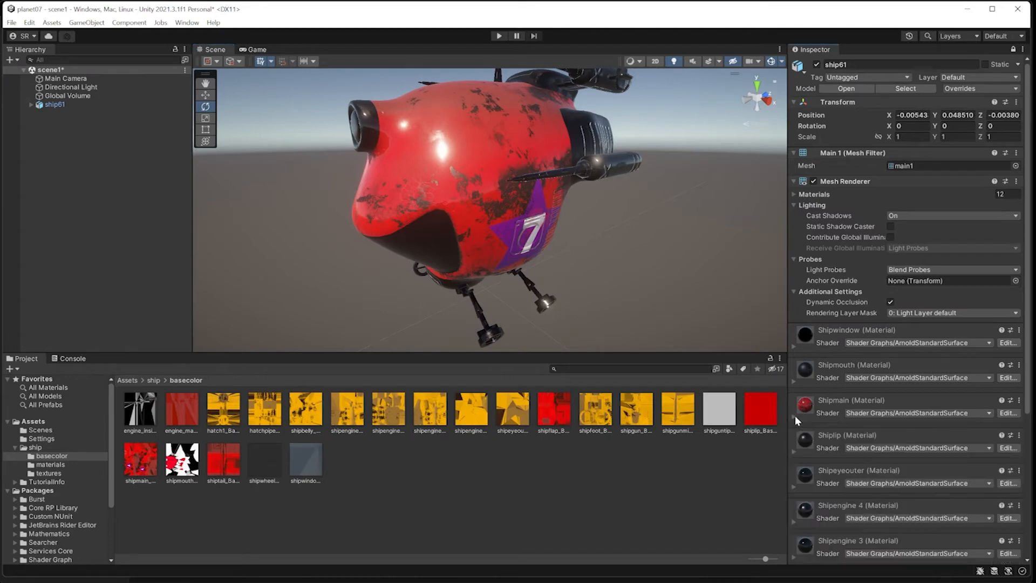
{"action": "left_click", "coordinate": [794, 347]}
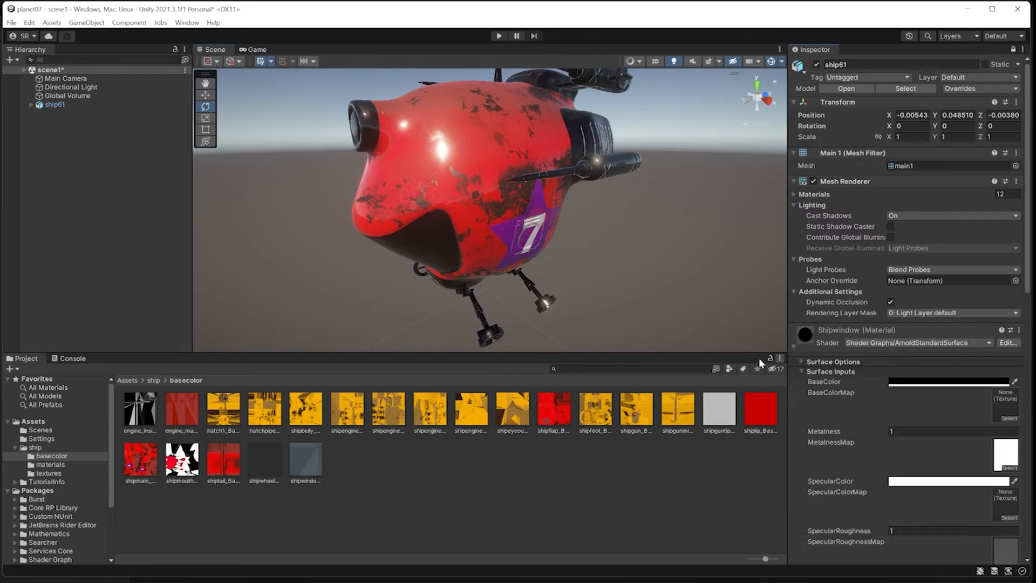
{"action": "left_click_drag", "start_coordinate": [317, 458], "coordinate": [994, 414]}
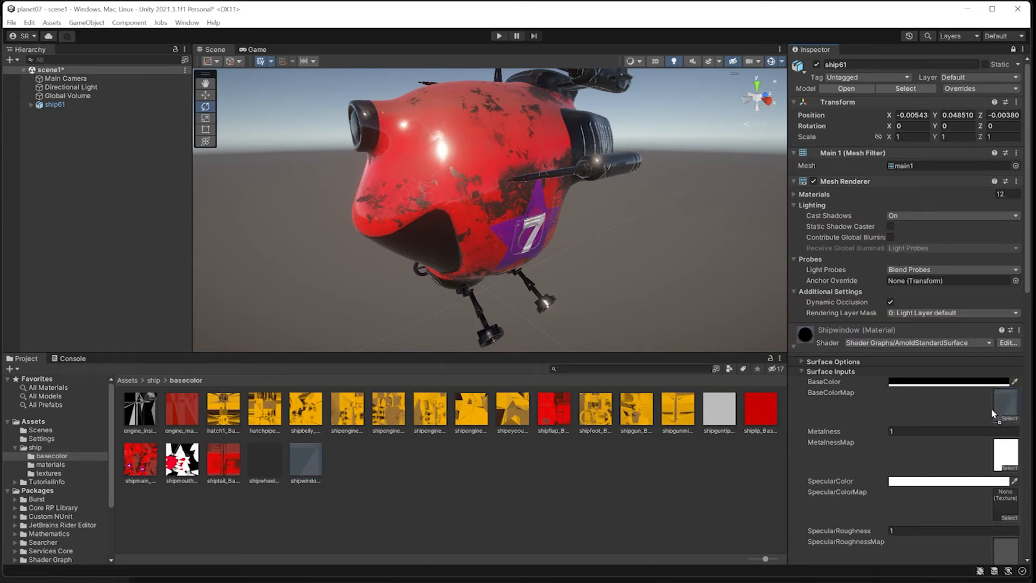
{"action": "left_click", "coordinate": [940, 382]}
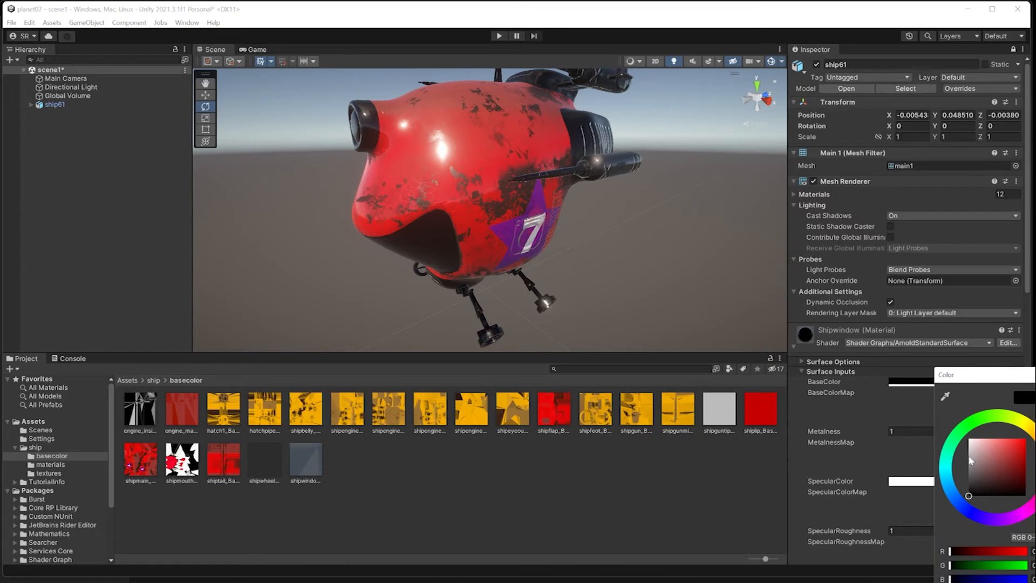
{"action": "left_click_drag", "start_coordinate": [1010, 485], "coordinate": [961, 442]}
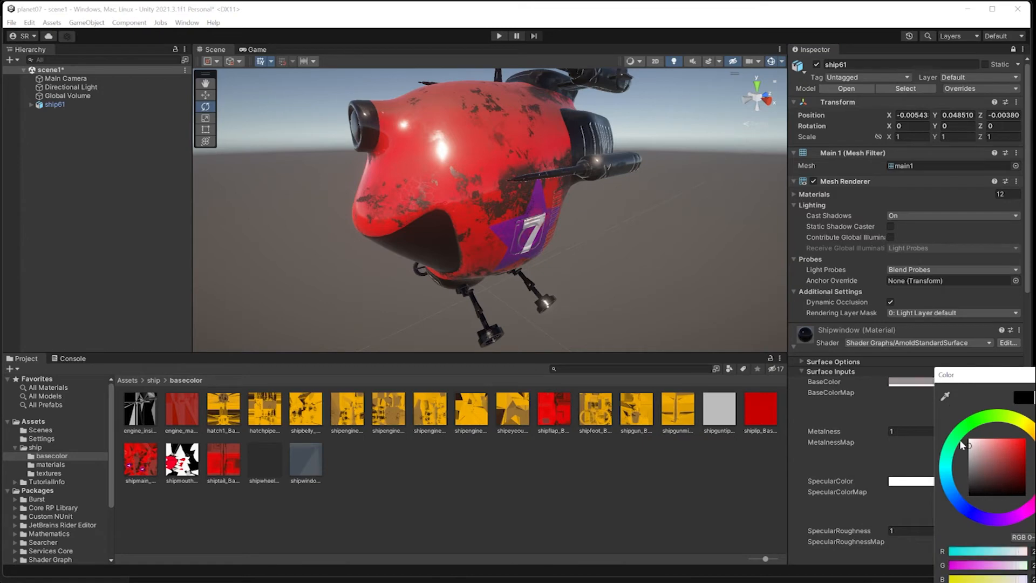
{"action": "left_click", "coordinate": [879, 393]}
{"action": "left_click_drag", "start_coordinate": [516, 241], "coordinate": [596, 254], "text": "alt"}
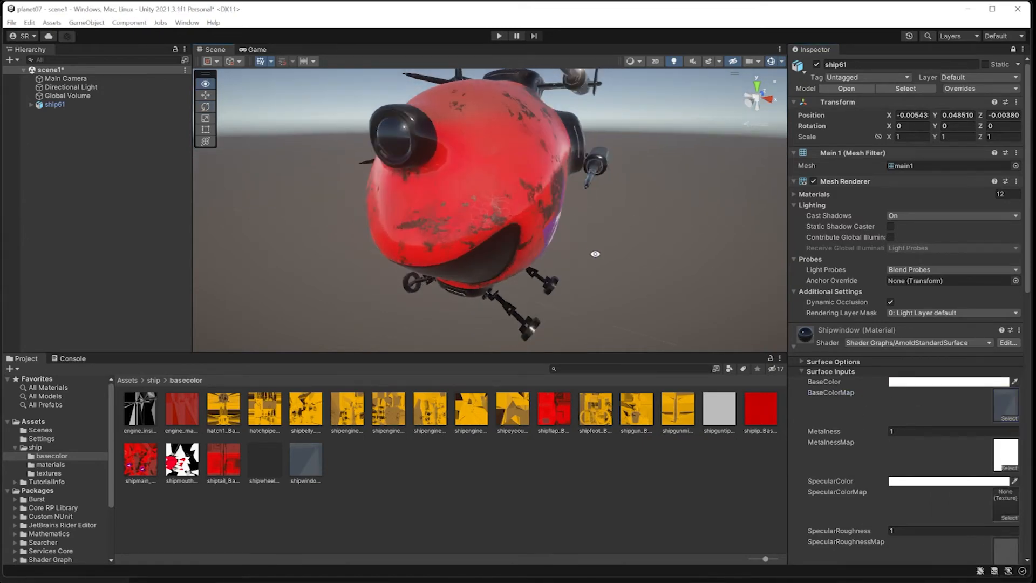
{"action": "left_click", "coordinate": [802, 372]}
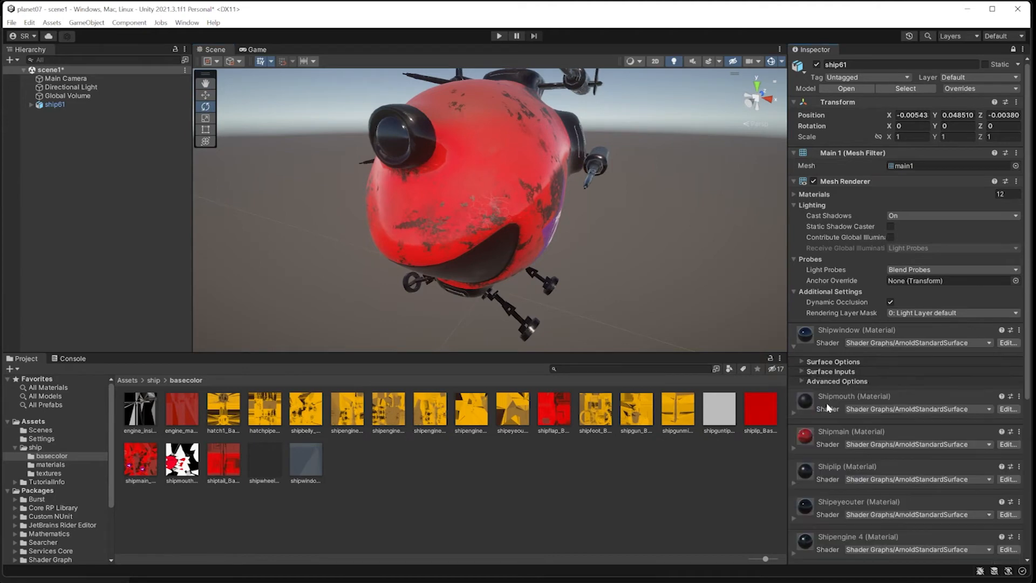
{"action": "left_click", "coordinate": [805, 405]}
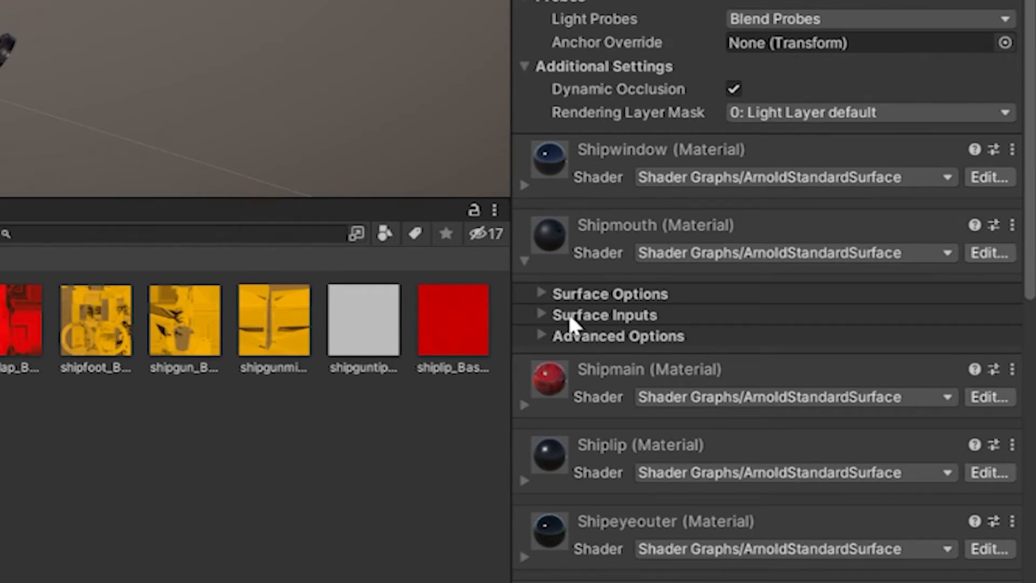
Drag the shipmouth texture onto Shipmouth's BaseColorMap and set its BaseColor to white.
{"action": "left_click", "coordinate": [541, 316]}
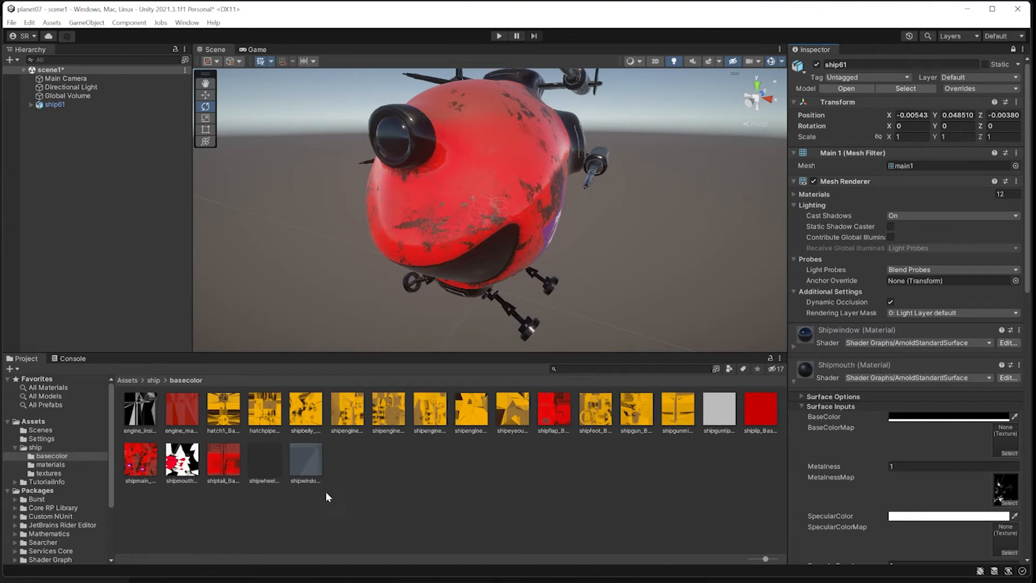
{"action": "left_click_drag", "start_coordinate": [182, 480], "coordinate": [1002, 451]}
{"action": "left_click", "coordinate": [950, 417]}
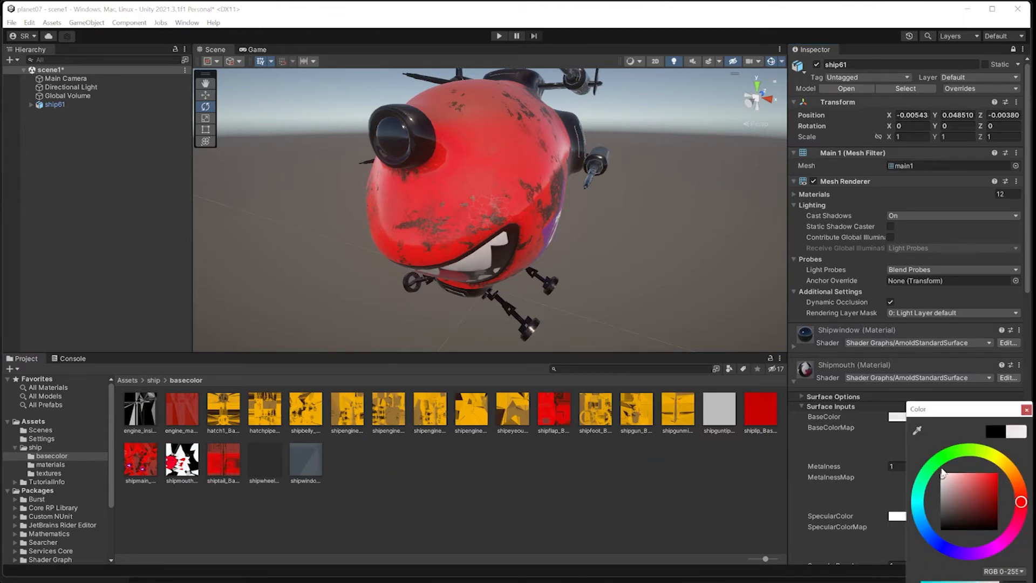
{"action": "left_click_drag", "start_coordinate": [939, 519], "coordinate": [938, 456]}
{"action": "left_click_drag", "start_coordinate": [581, 244], "coordinate": [545, 212], "text": "alt"}
{"action": "left_click", "coordinate": [793, 382]}
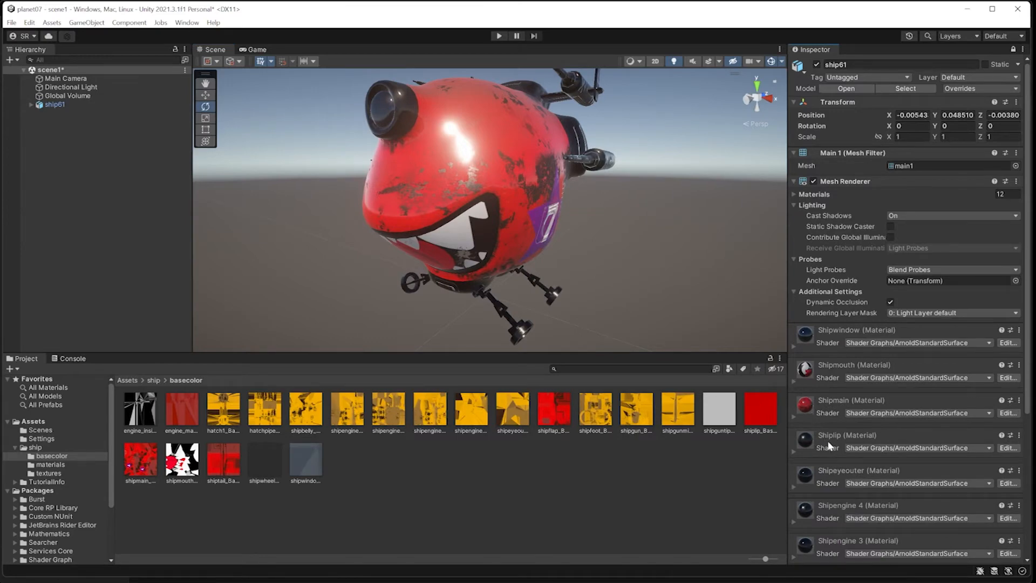
Drag the shiplip texture into Shiplip's BaseColorMap and set its BaseColor to white.
{"action": "left_click", "coordinate": [795, 452]}
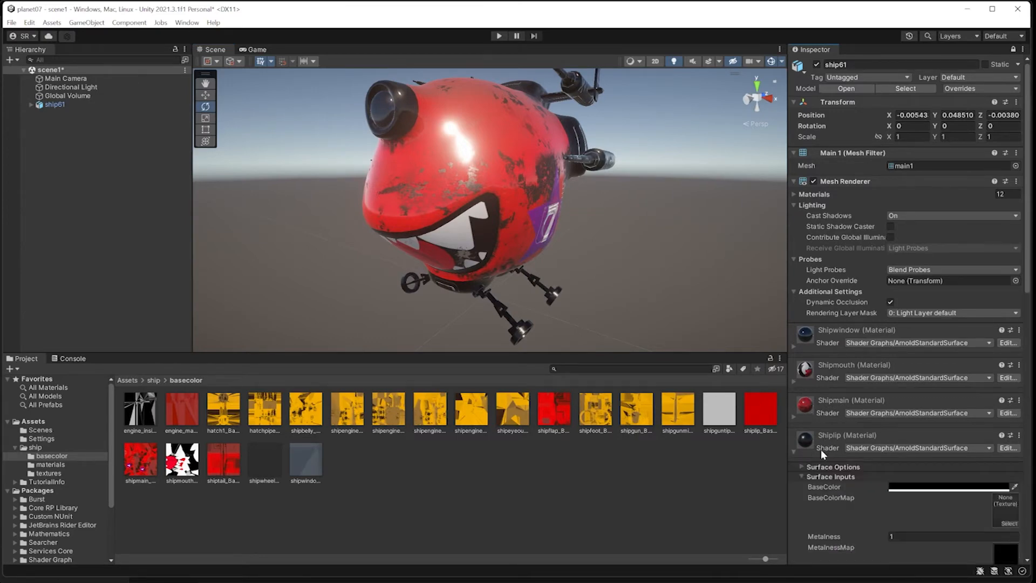
{"action": "scroll", "coordinate": [821, 450], "scroll_direction": "down", "scroll_amount": 4}
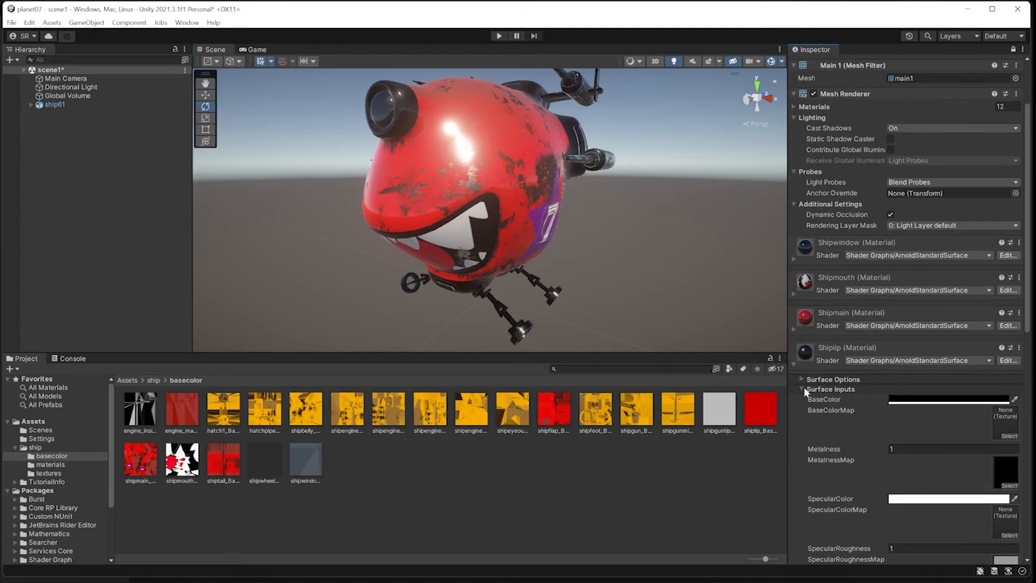
{"action": "left_click", "coordinate": [805, 390]}
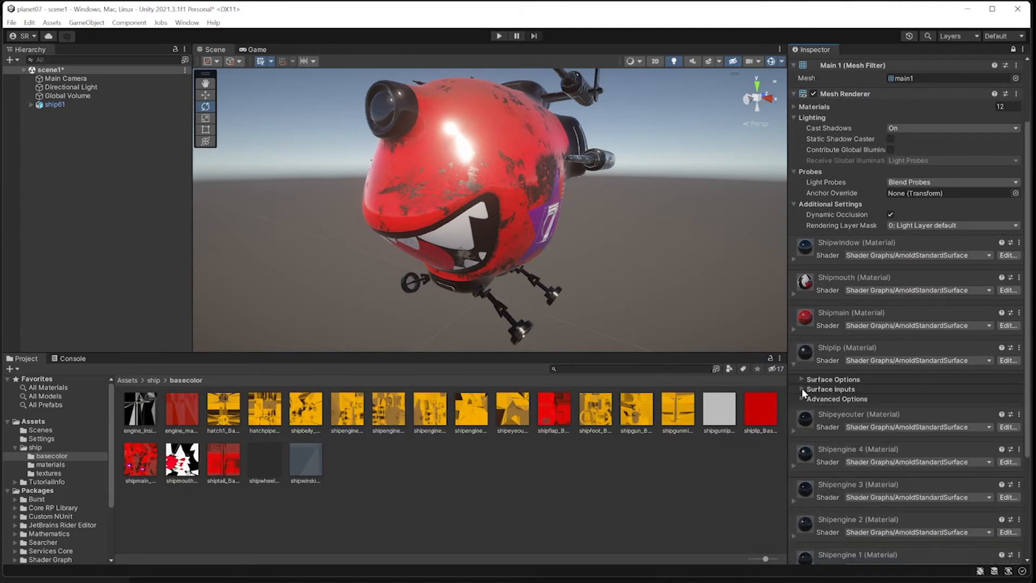
{"action": "left_click", "coordinate": [802, 389]}
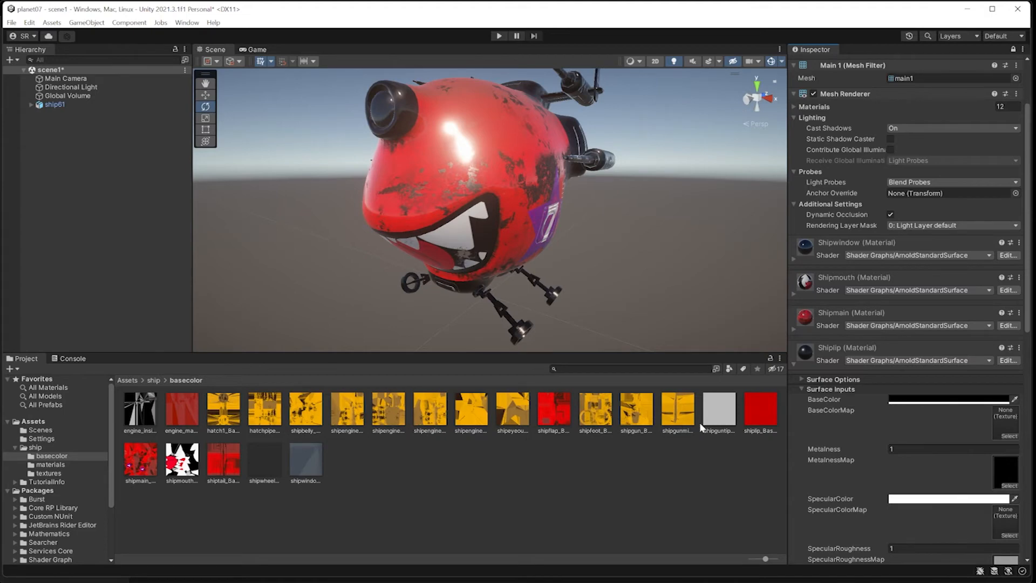
{"action": "left_click_drag", "start_coordinate": [753, 413], "coordinate": [1006, 423]}
{"action": "left_click", "coordinate": [913, 400]}
{"action": "left_click_drag", "start_coordinate": [978, 477], "coordinate": [932, 439]}
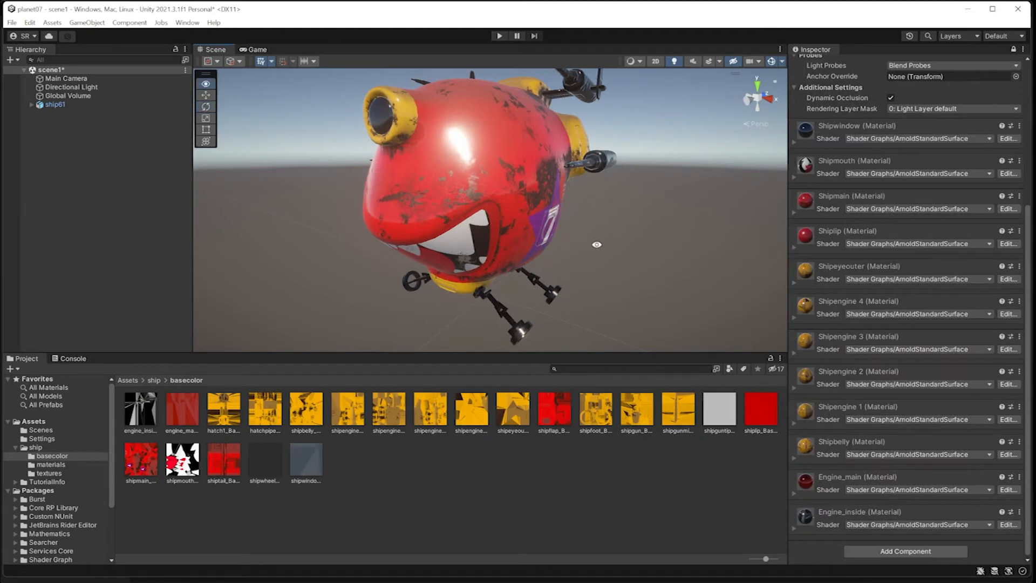
{"action": "mouse_move", "coordinate": [597, 244]}
{"action": "left_mouse_down", "text": "alt"}
{"action": "mouse_move", "coordinate": [555, 250]}
{"action": "mouse_move", "coordinate": [578, 250]}
{"action": "left_mouse_up", "text": "alt"}
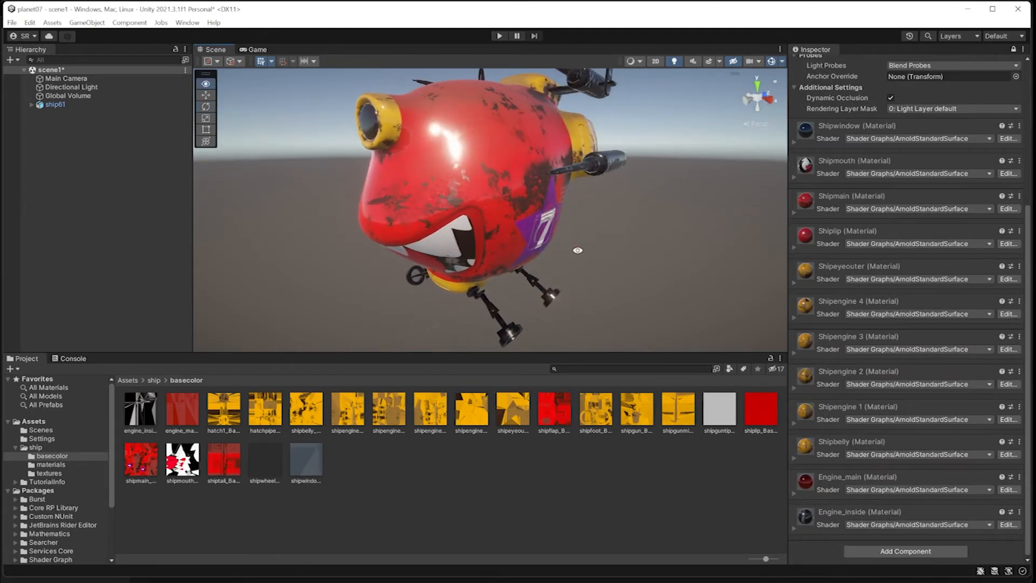
Select the shipgunback gun part, confirm its Shipgun material, and return to the ship folder.
{"action": "left_click", "coordinate": [494, 196]}
{"action": "left_click_drag", "start_coordinate": [440, 224], "coordinate": [557, 210], "text": "alt"}
{"action": "left_click", "coordinate": [594, 183]}
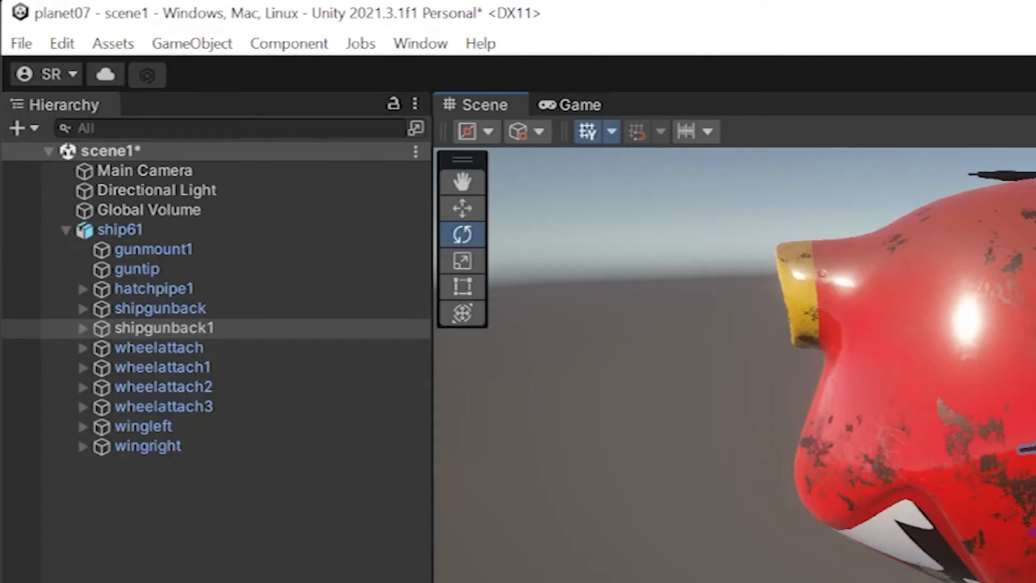
{"action": "left_click", "coordinate": [463, 250]}
{"action": "mouse_move", "coordinate": [462, 250]}
{"action": "left_mouse_down", "text": "alt"}
{"action": "mouse_move", "coordinate": [563, 261]}
{"action": "mouse_move", "coordinate": [542, 271]}
{"action": "mouse_move", "coordinate": [466, 222]}
{"action": "mouse_move", "coordinate": [441, 238]}
{"action": "mouse_move", "coordinate": [444, 250]}
{"action": "left_mouse_up", "text": "alt"}
{"action": "left_click", "coordinate": [435, 245]}
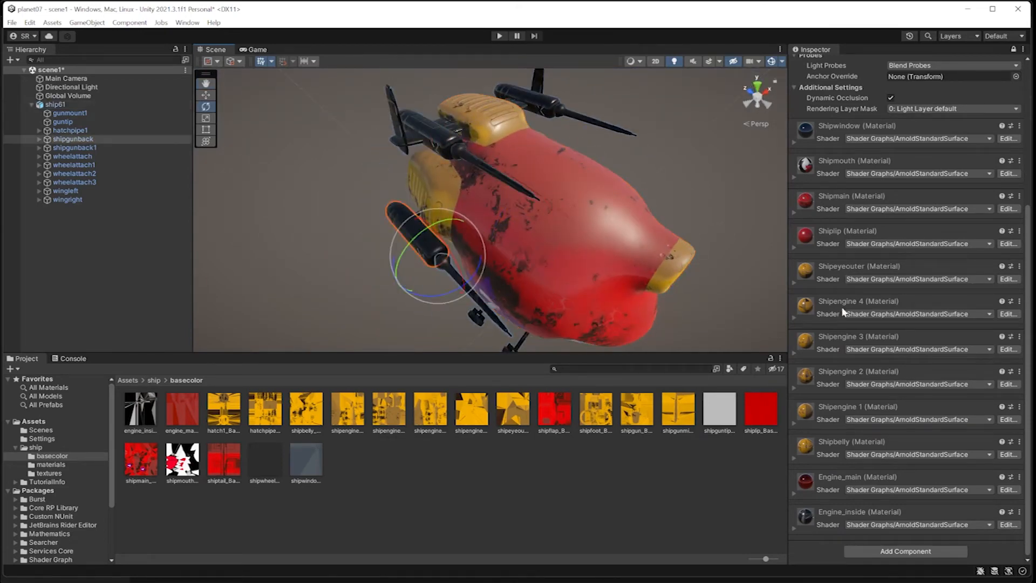
{"action": "left_click", "coordinate": [1014, 49]}
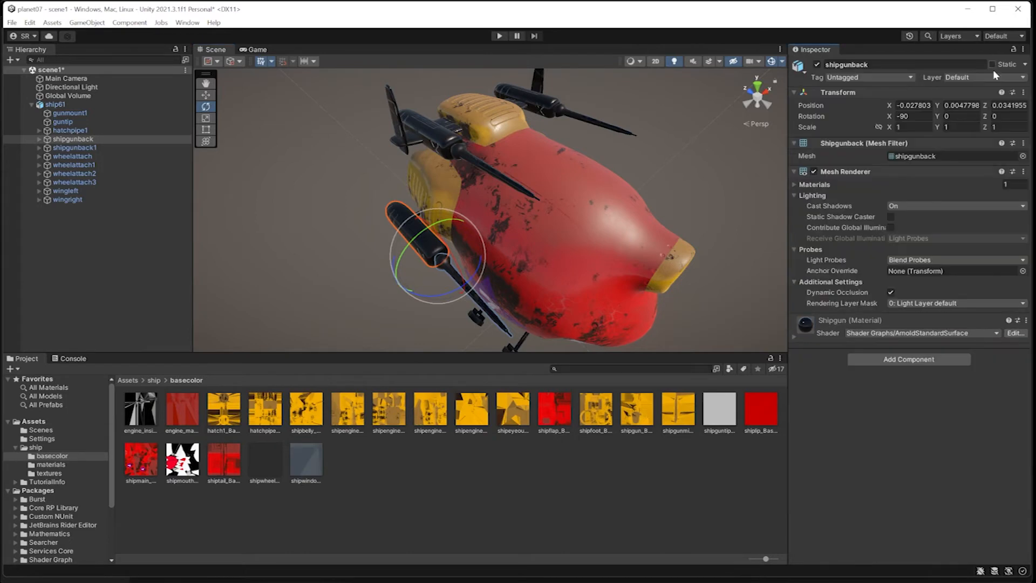
{"action": "left_click", "coordinate": [154, 380]}
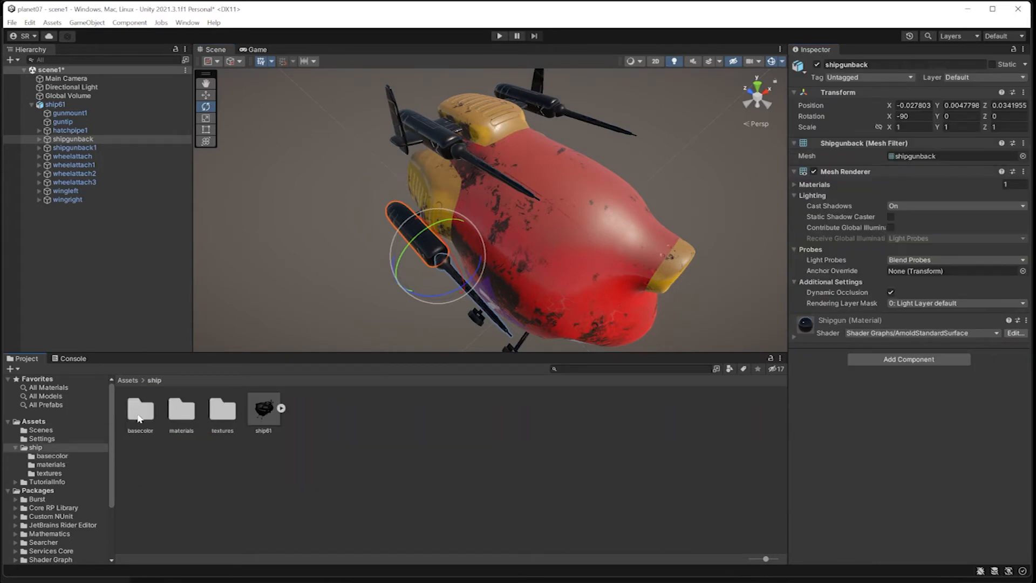
Open the materials folder, preview the ship materials, and select hatch1.
{"action": "double_click", "coordinate": [192, 418]}
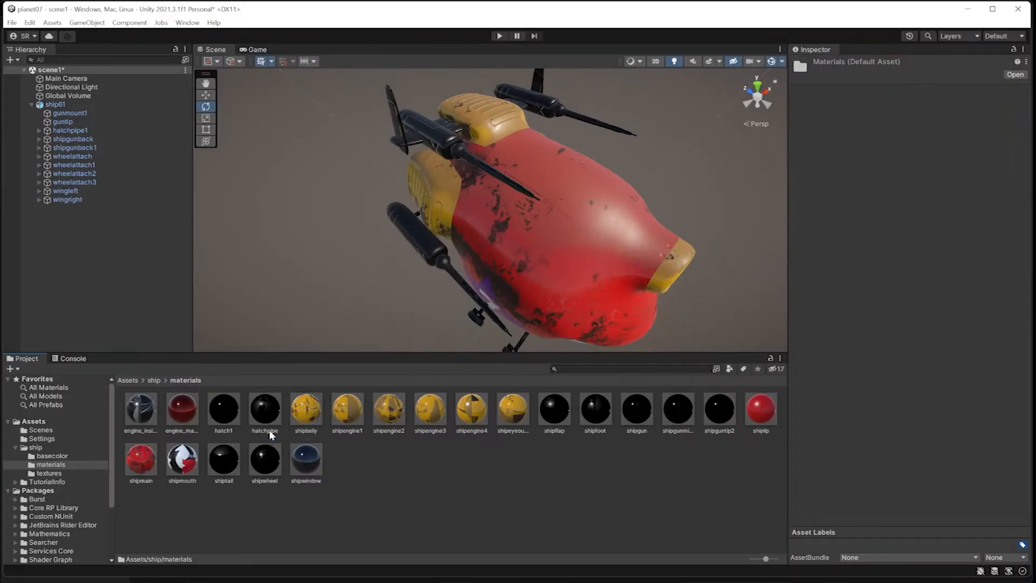
{"action": "left_click", "coordinate": [227, 417]}
{"action": "left_click", "coordinate": [228, 454]}
{"action": "left_click", "coordinate": [277, 456]}
{"action": "left_click", "coordinate": [273, 412]}
{"action": "left_click", "coordinate": [555, 409]}
{"action": "left_click", "coordinate": [598, 408]}
{"action": "left_click", "coordinate": [637, 409]}
{"action": "left_click", "coordinate": [307, 410]}
{"action": "left_click", "coordinate": [538, 481]}
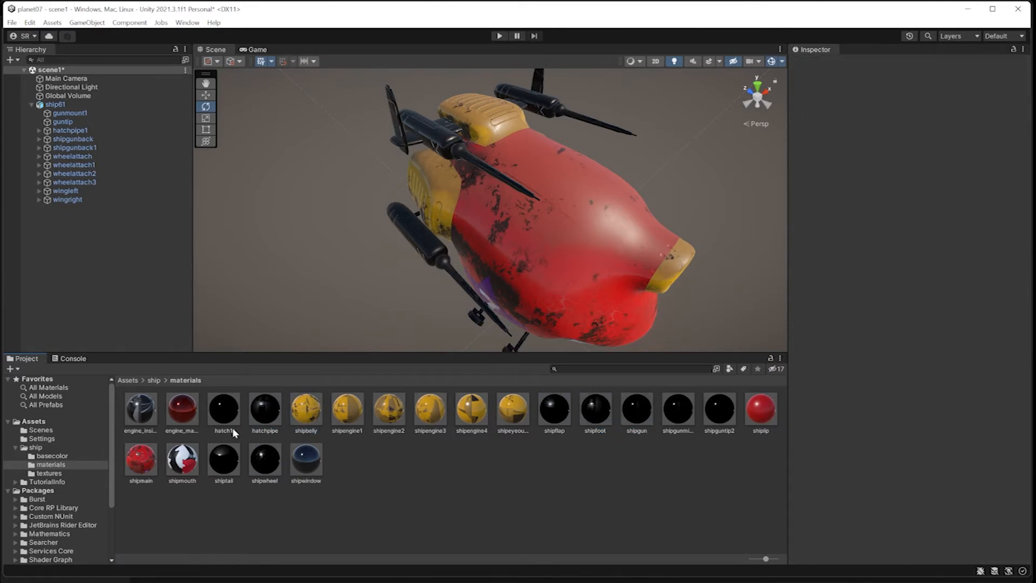
{"action": "left_click", "coordinate": [223, 410]}
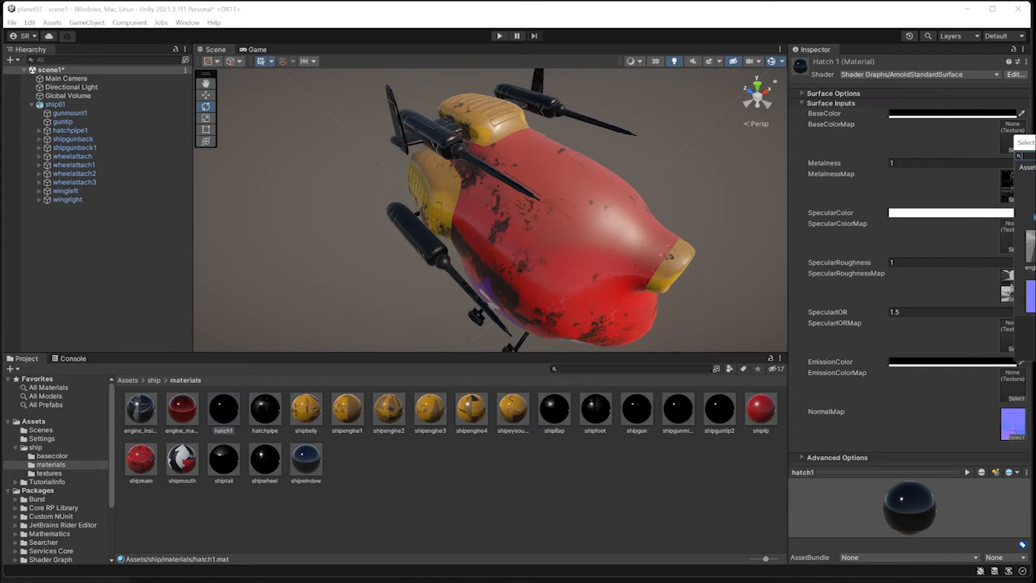
Assign hatch1_Base_color as hatch1's BaseColorMap and set its BaseColor to white.
{"action": "left_click", "coordinate": [1017, 150]}
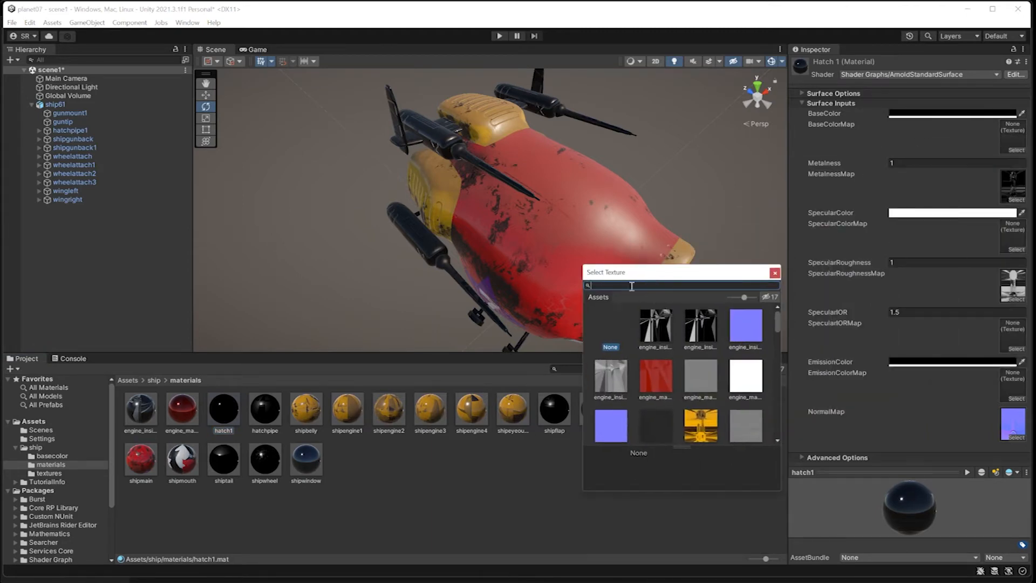
{"action": "type", "text": "hatch"}
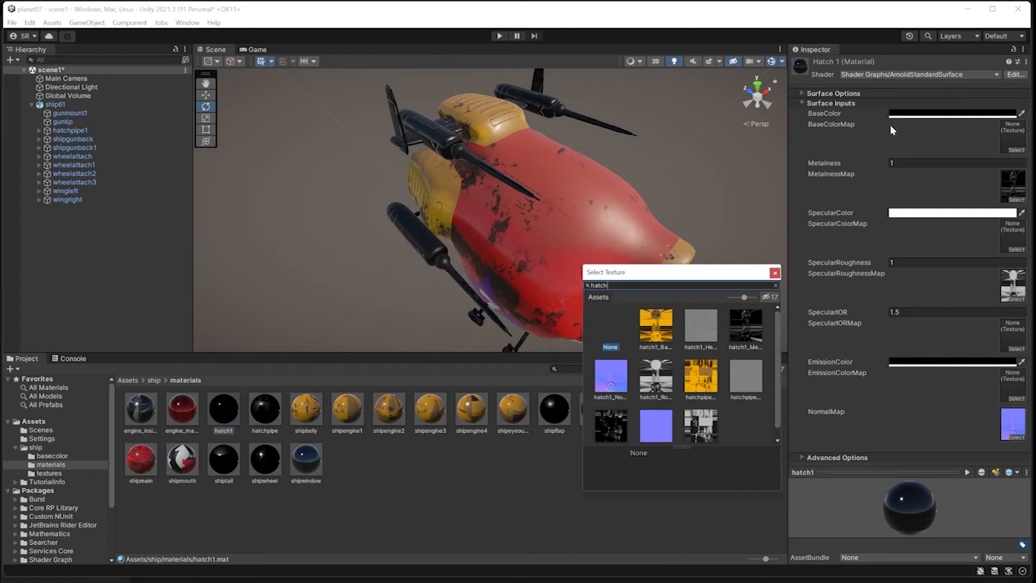
{"action": "left_click", "coordinate": [654, 330]}
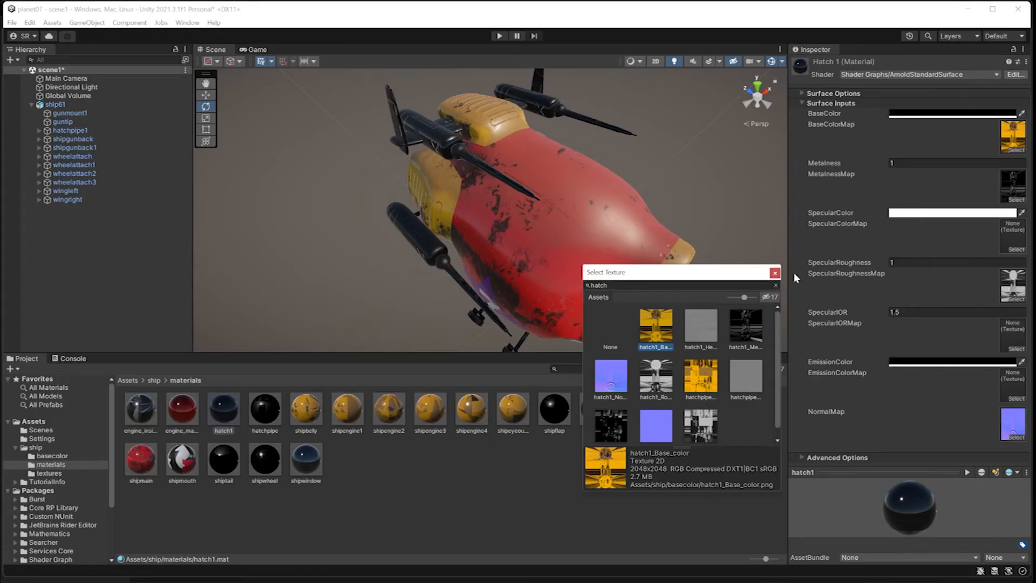
{"action": "left_click", "coordinate": [776, 273]}
{"action": "left_click", "coordinate": [912, 113]}
{"action": "left_click", "coordinate": [970, 186]}
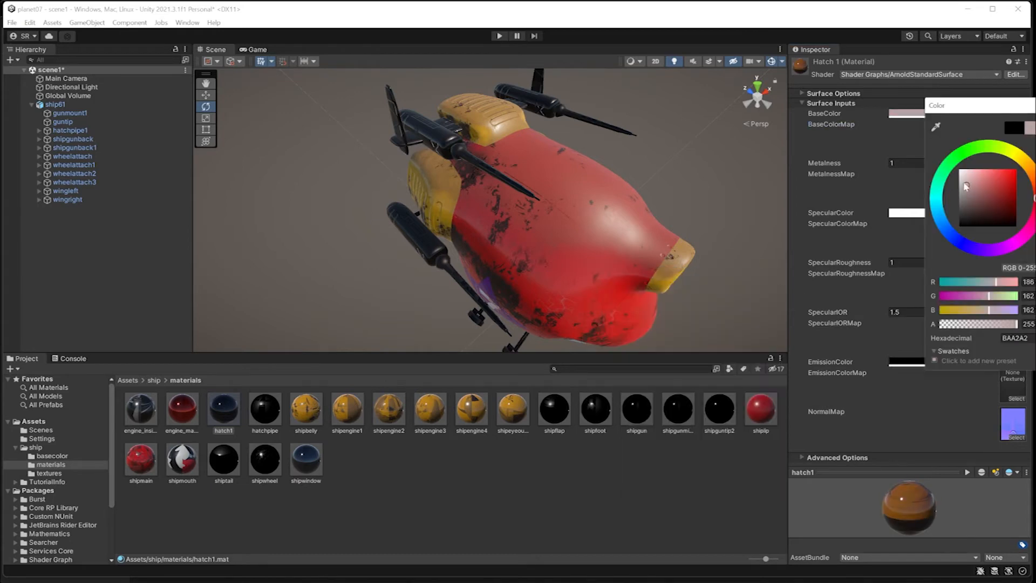
{"action": "left_click_drag", "start_coordinate": [968, 185], "coordinate": [939, 141]}
{"action": "mouse_move", "coordinate": [639, 244]}
{"action": "left_mouse_down", "text": "alt"}
{"action": "mouse_move", "coordinate": [638, 186]}
{"action": "mouse_move", "coordinate": [594, 117]}
{"action": "mouse_move", "coordinate": [591, 135]}
{"action": "left_mouse_up", "text": "alt"}
Select the hatchpipe material and zoom toward the ship's underside.
{"action": "left_click", "coordinate": [265, 409]}
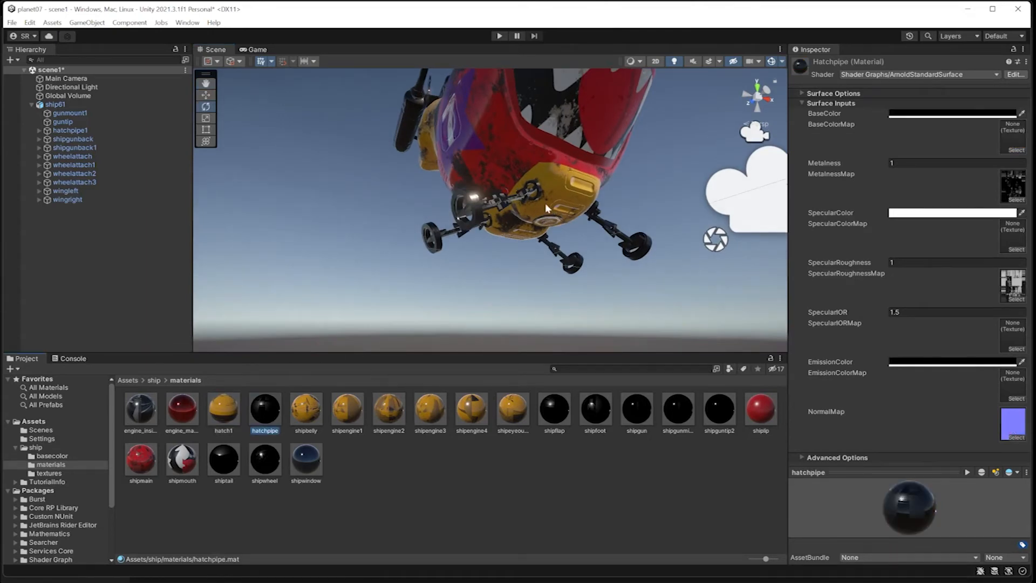
{"action": "scroll", "coordinate": [545, 193], "scroll_direction": "up", "scroll_amount": 6}
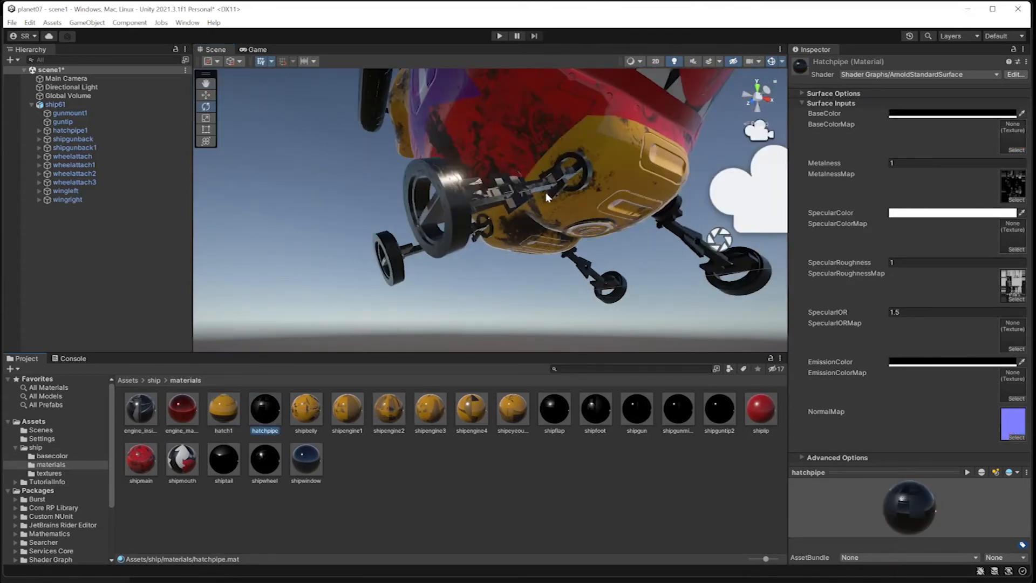
{"action": "scroll", "coordinate": [546, 192], "scroll_direction": "down", "scroll_amount": 6}
{"action": "mouse_move", "coordinate": [571, 252]}
{"action": "right_mouse_down", "text": "alt"}
{"action": "mouse_move", "coordinate": [562, 216]}
{"action": "mouse_move", "coordinate": [566, 300]}
{"action": "mouse_move", "coordinate": [562, 209]}
{"action": "mouse_move", "coordinate": [563, 275]}
{"action": "mouse_move", "coordinate": [598, 417]}
{"action": "mouse_move", "coordinate": [590, 430]}
{"action": "right_mouse_up", "text": "alt"}
{"action": "left_click", "coordinate": [264, 420]}
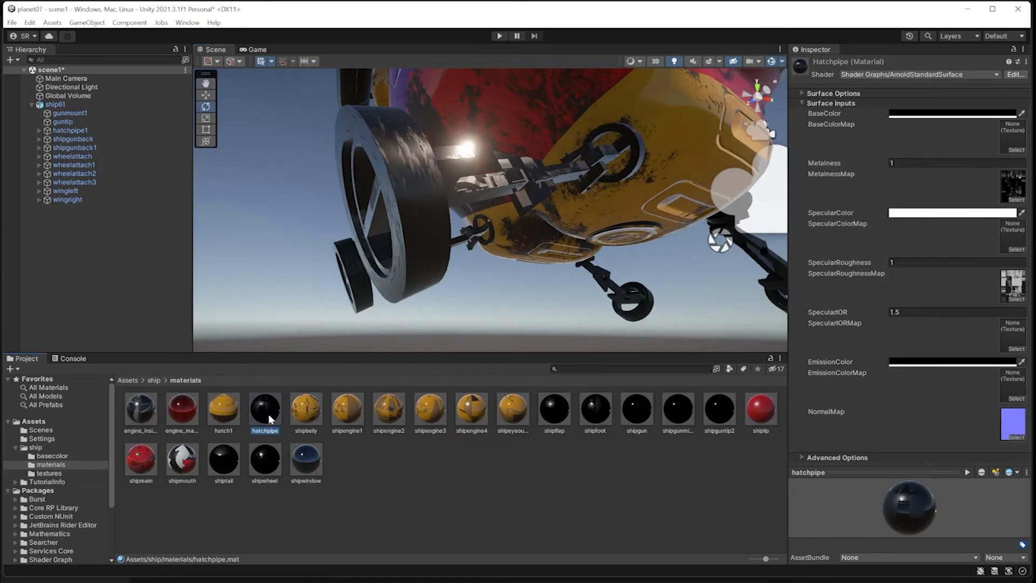
Assign hatchpipe_Base_color as its BaseColorMap and set BaseColor to white.
{"action": "left_click", "coordinate": [1015, 154]}
{"action": "type", "text": "hatch"}
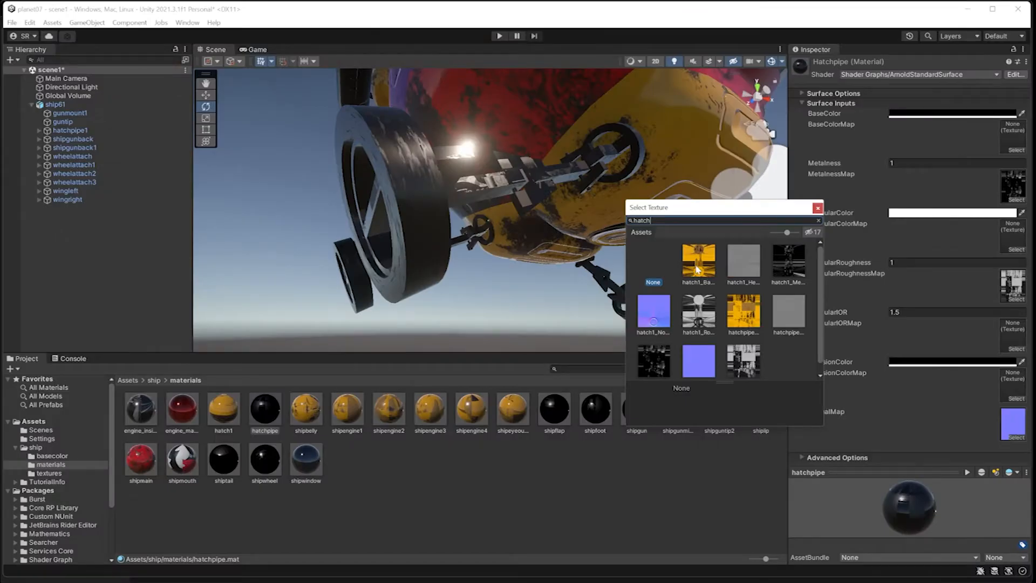
{"action": "left_click", "coordinate": [749, 319]}
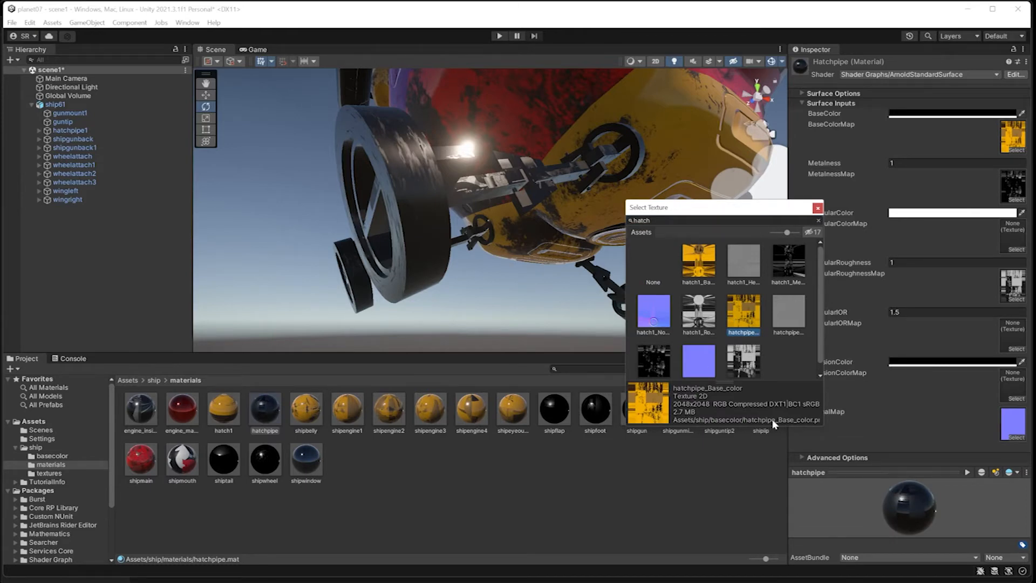
{"action": "double_click", "coordinate": [749, 324]}
{"action": "left_click", "coordinate": [972, 112]}
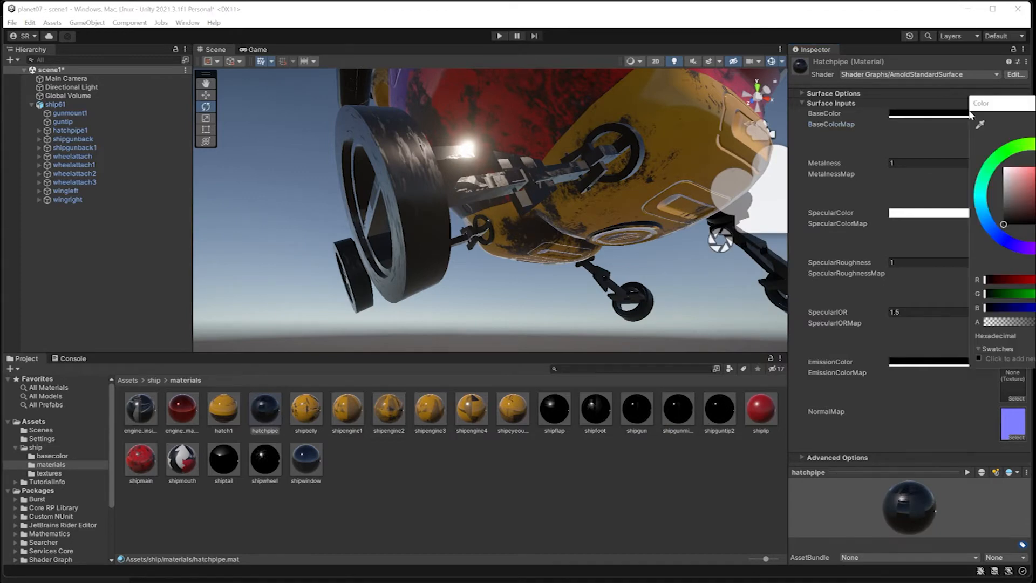
{"action": "left_click_drag", "start_coordinate": [1004, 217], "coordinate": [987, 145]}
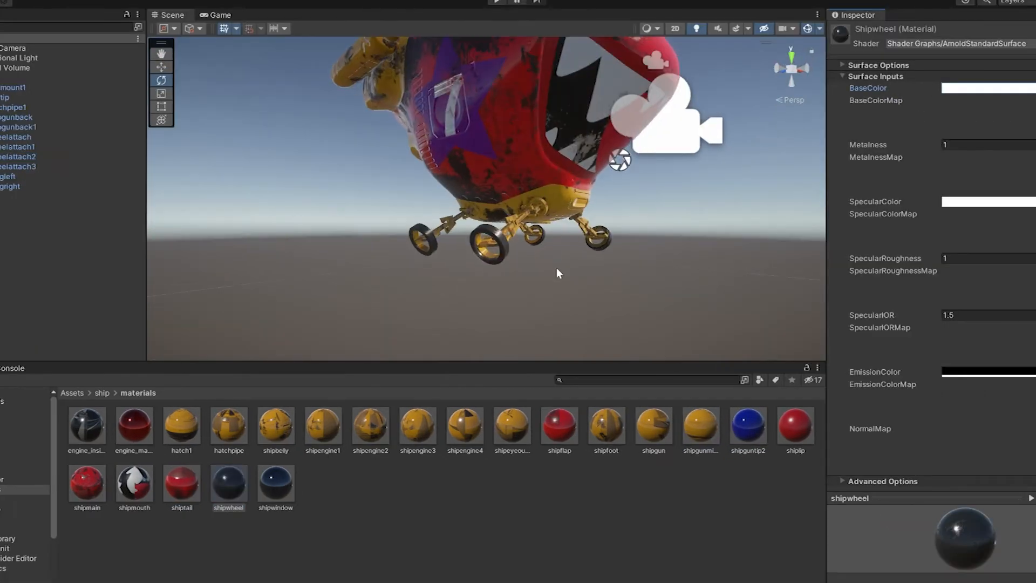
Orbit the view to inspect the painted ship from its top front.
{"action": "left_click_drag", "start_coordinate": [600, 226], "coordinate": [485, 199], "text": "alt"}
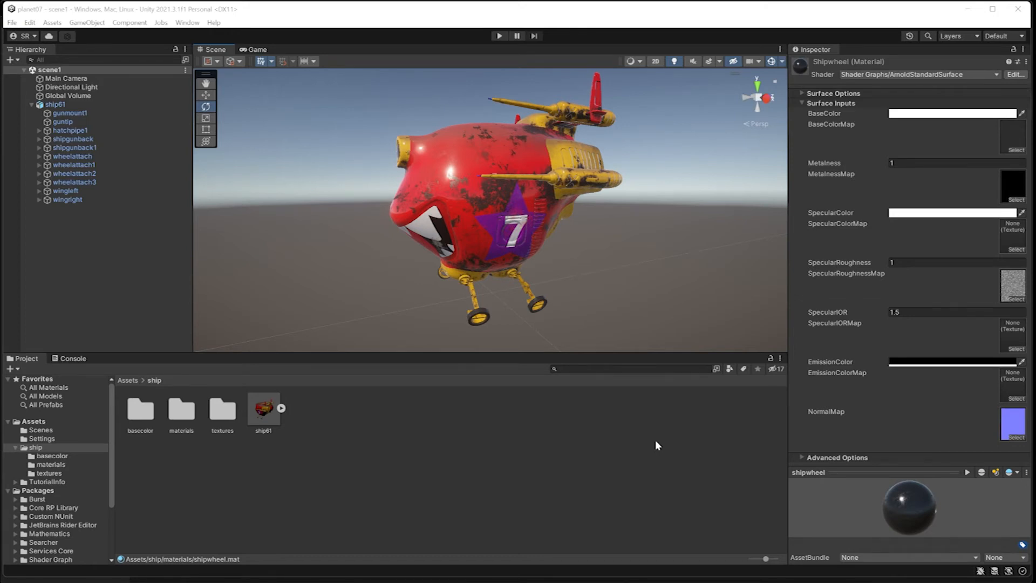
Open the Package Manager from the Window menu with Unity Registry as the source.
{"action": "left_click", "coordinate": [188, 22]}
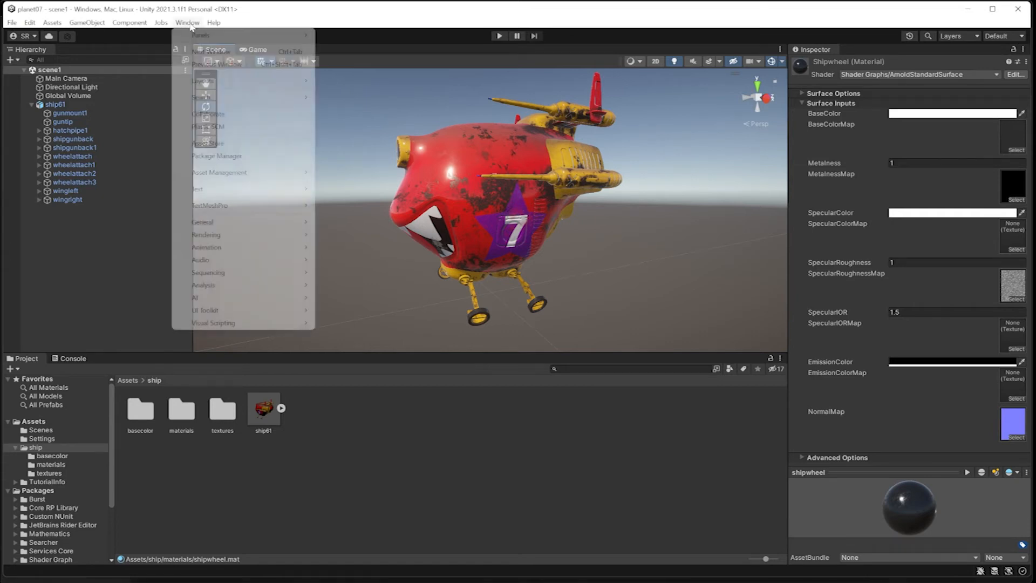
{"action": "left_click", "coordinate": [216, 155]}
{"action": "left_click_drag", "start_coordinate": [293, 225], "coordinate": [397, 171]}
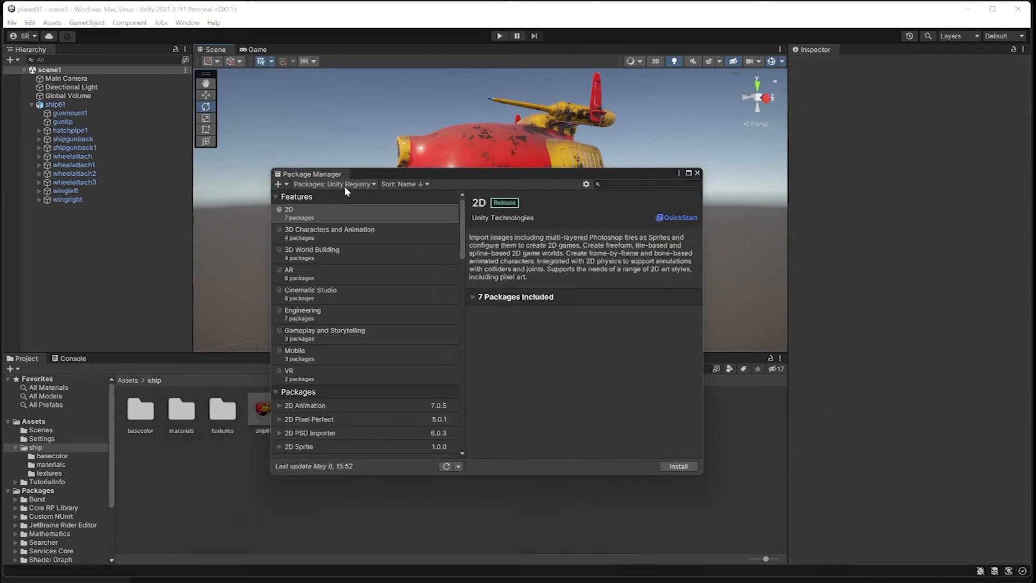
{"action": "left_click", "coordinate": [351, 184]}
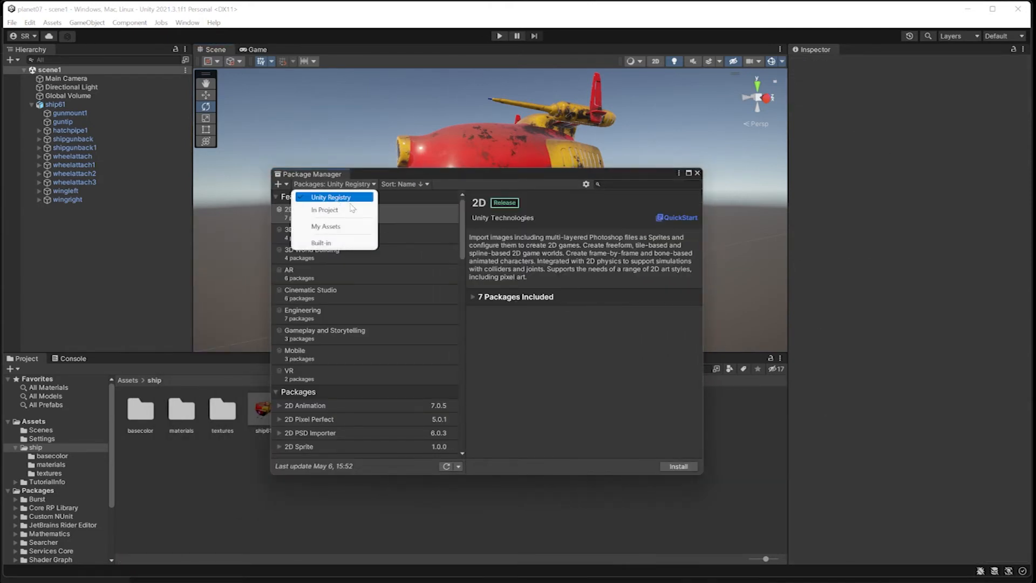
{"action": "left_click", "coordinate": [370, 177]}
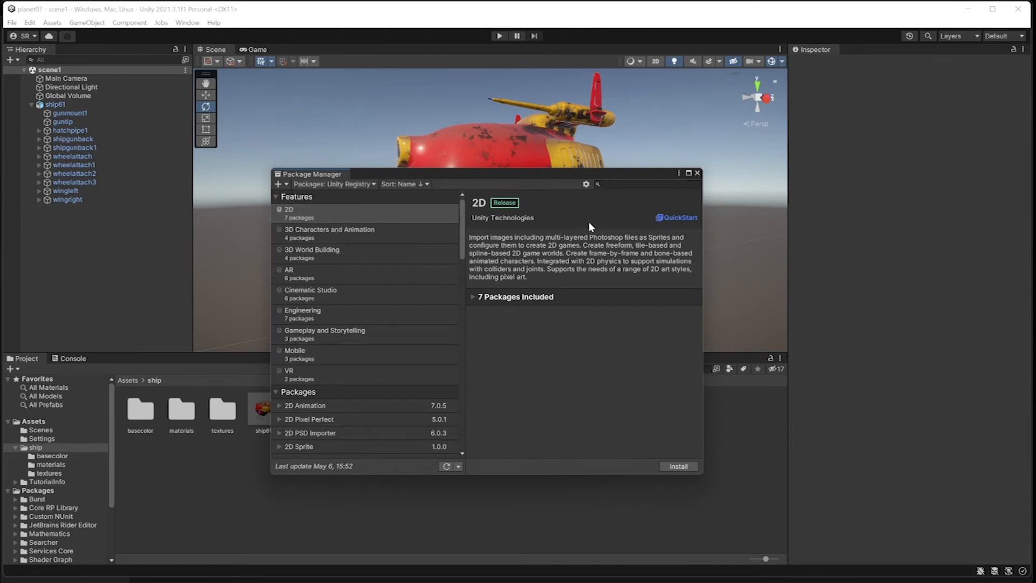
{"action": "left_click", "coordinate": [330, 184]}
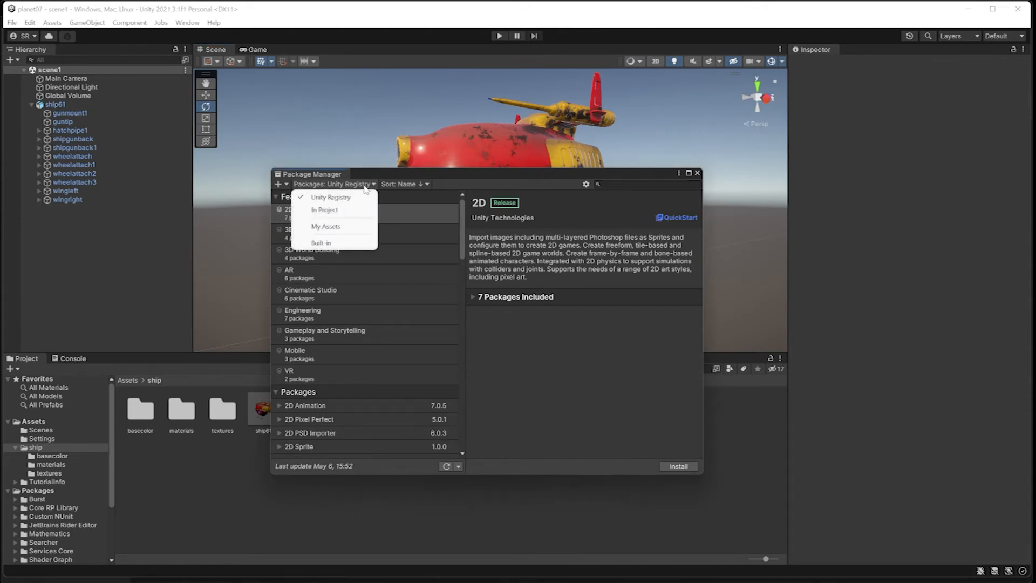
{"action": "left_click", "coordinate": [367, 169]}
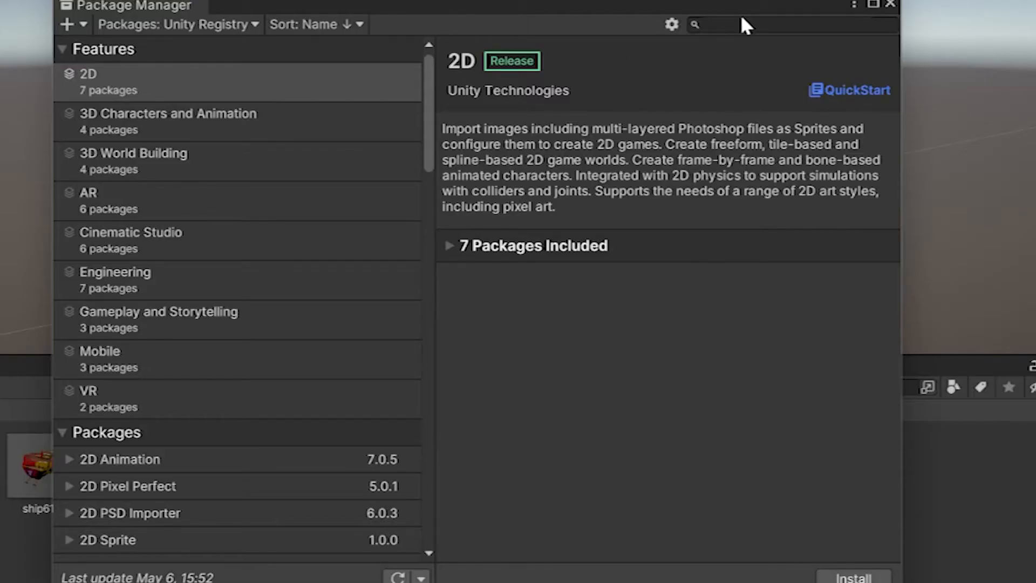
Search 'record', install the Recorder 3.0.3 package, and close the Package Manager.
{"action": "left_click", "coordinate": [737, 23]}
{"action": "type", "text": "record"}
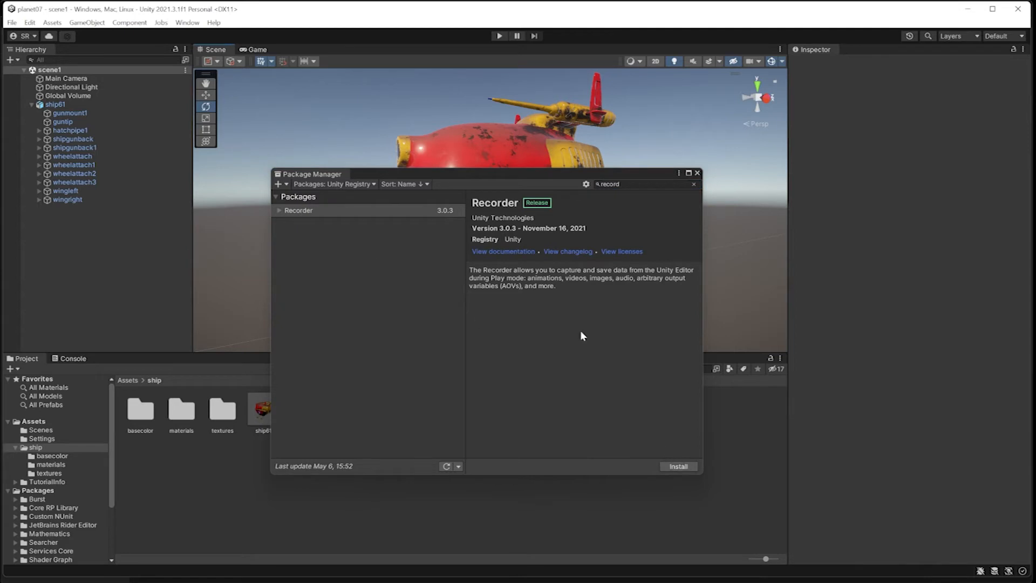
{"action": "left_click", "coordinate": [681, 469]}
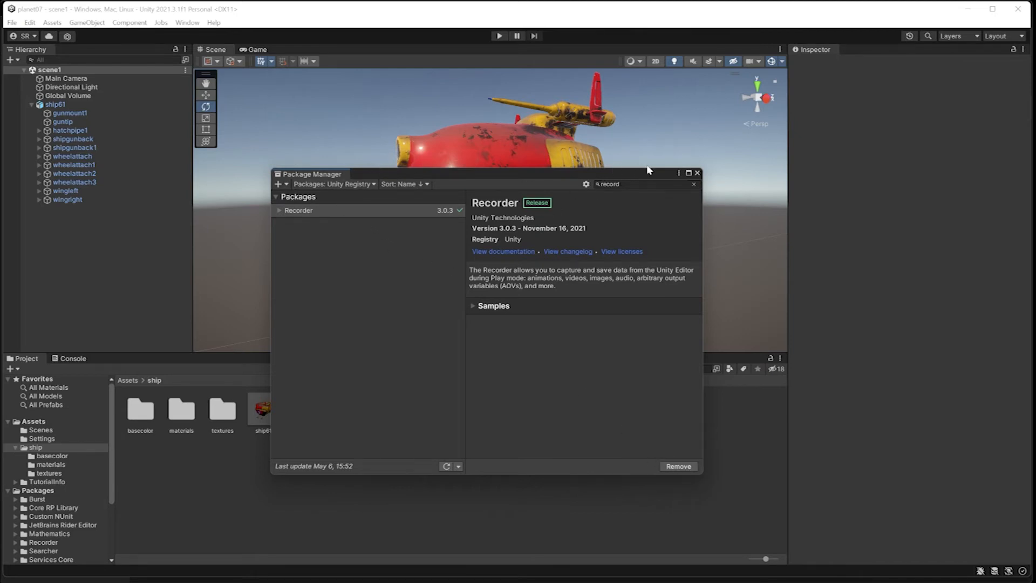
{"action": "left_click", "coordinate": [697, 174]}
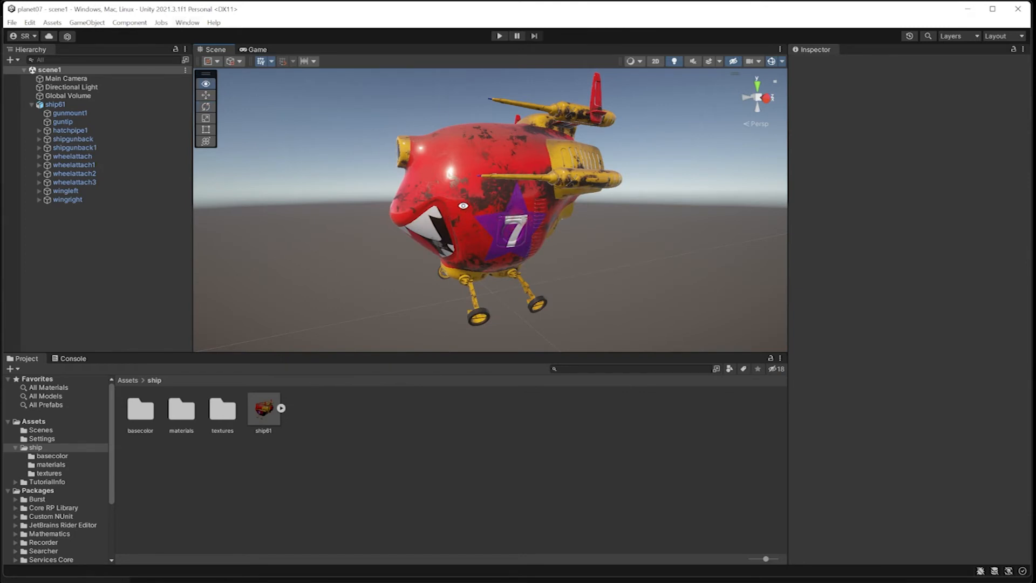
Align the Main Camera with the scene view and set its near clip plane to 0.01.
{"action": "scroll", "coordinate": [462, 206], "scroll_direction": "up", "scroll_amount": 5}
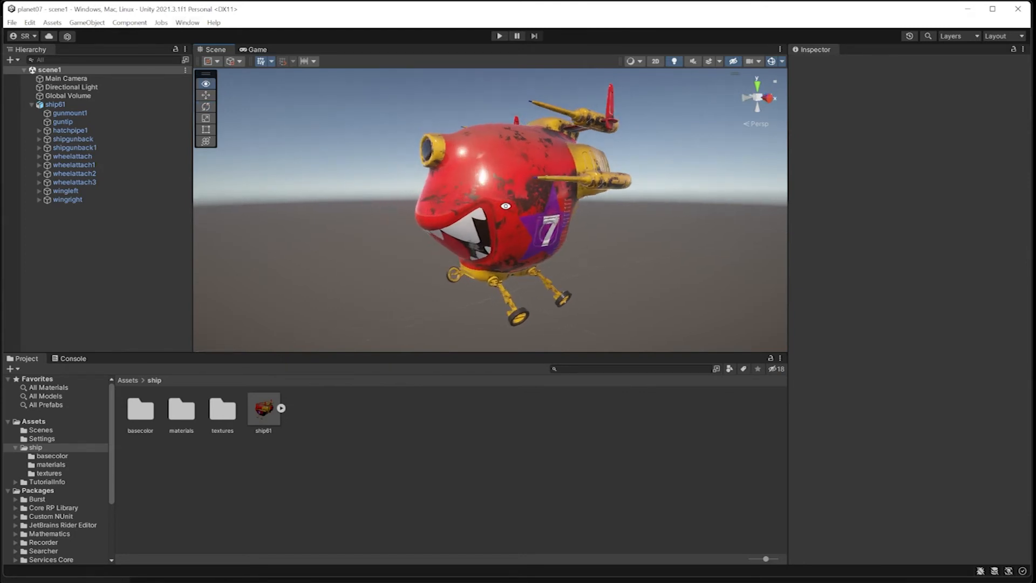
{"action": "left_click", "coordinate": [69, 79]}
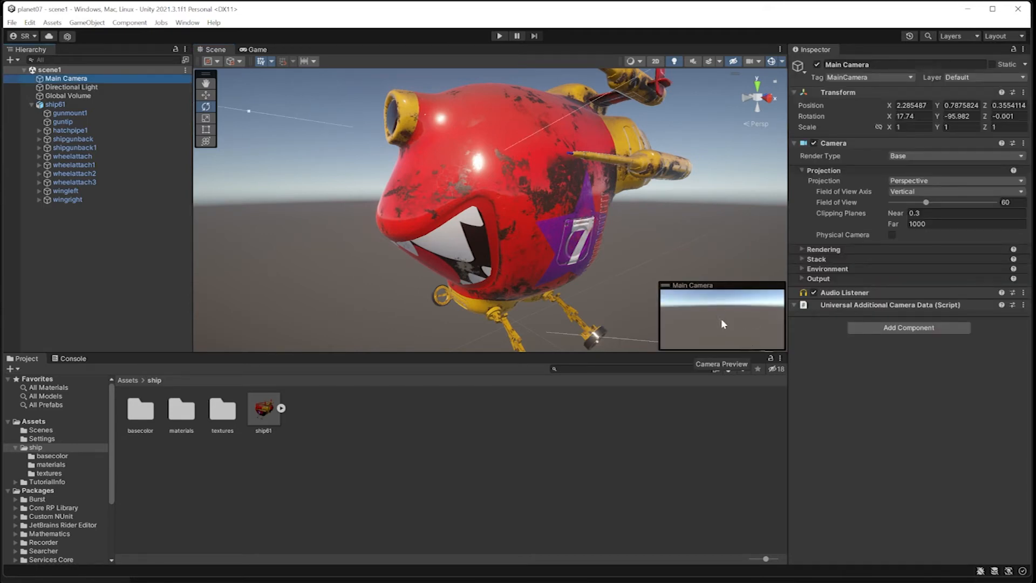
{"action": "left_click", "coordinate": [75, 81]}
{"action": "left_click", "coordinate": [86, 22]}
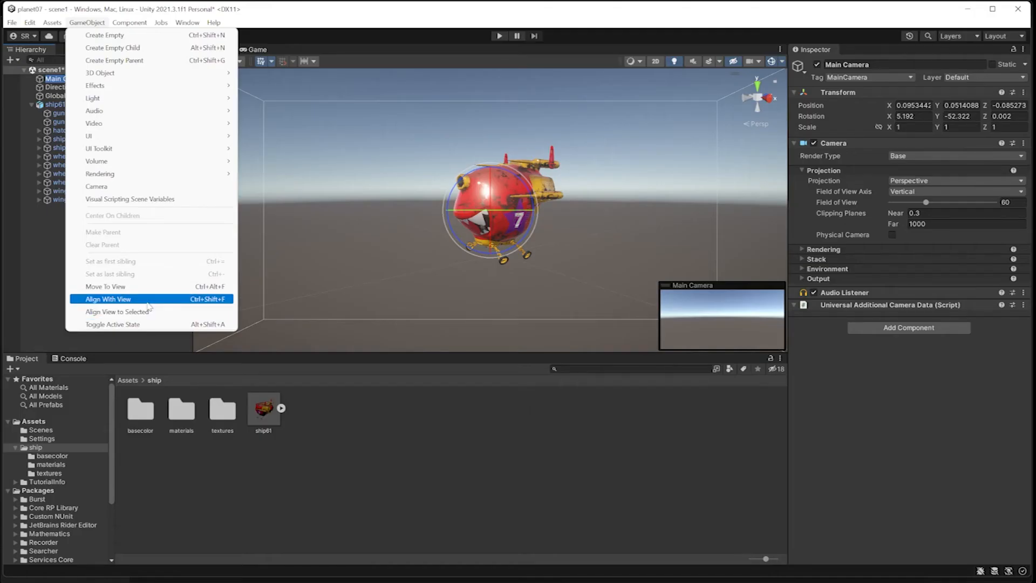
{"action": "left_click", "coordinate": [147, 300]}
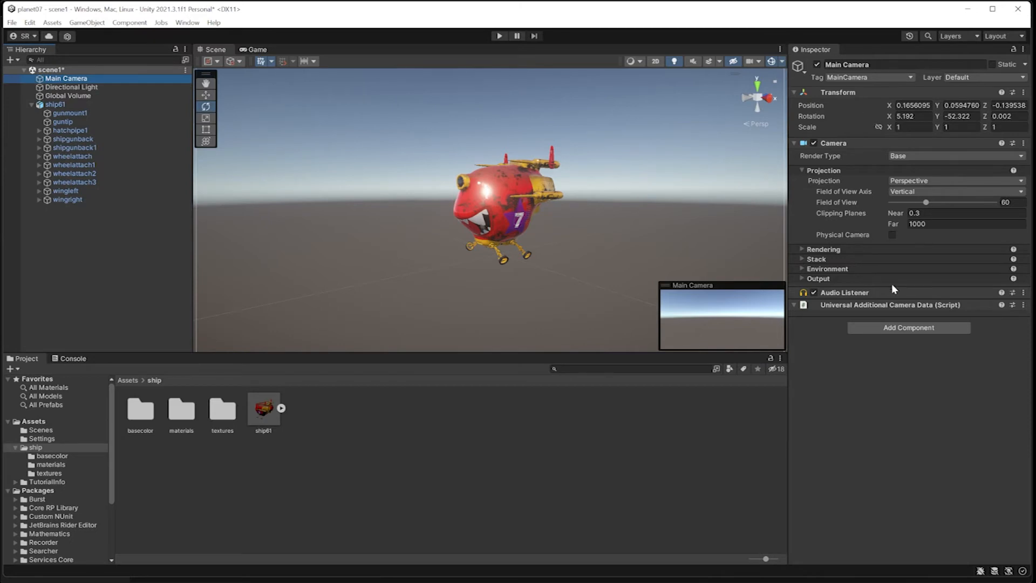
{"action": "left_click", "coordinate": [917, 212]}
{"action": "type", "text": "0"}
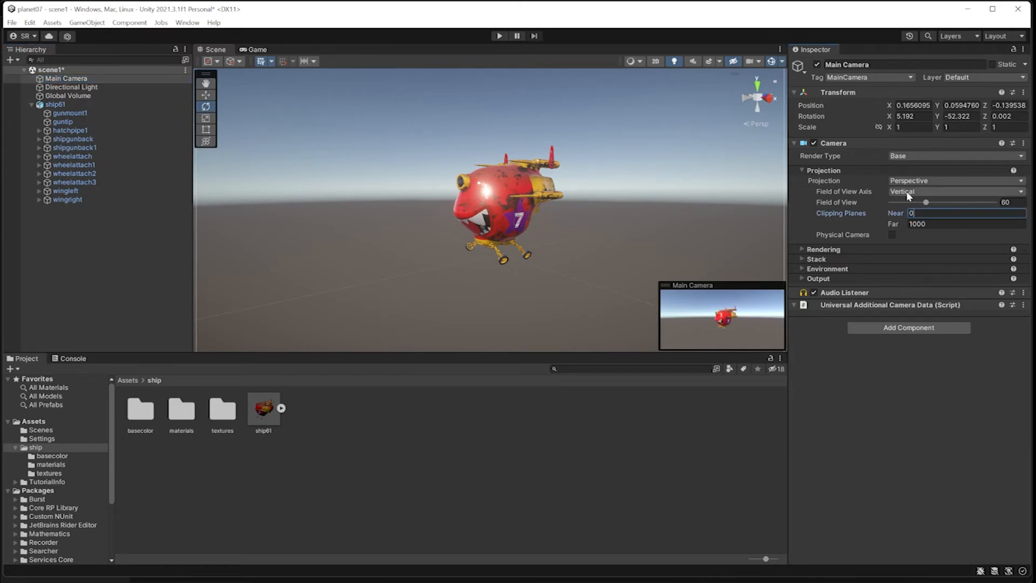
{"action": "type", "text": ".01"}
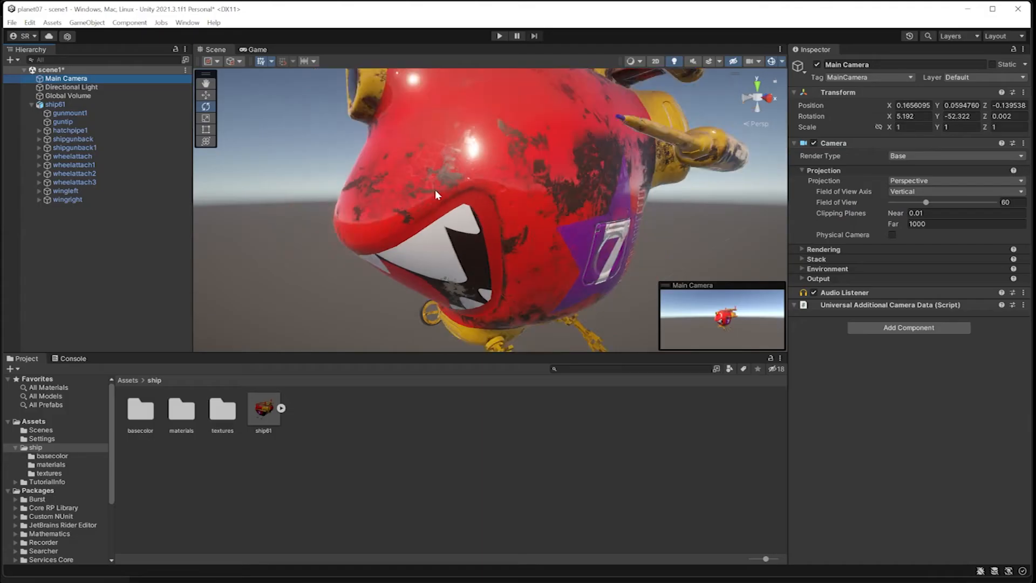
Orbit the scene view around the ship and realign the Main Camera to the new view.
{"action": "scroll", "coordinate": [435, 190], "scroll_direction": "down", "scroll_amount": 3}
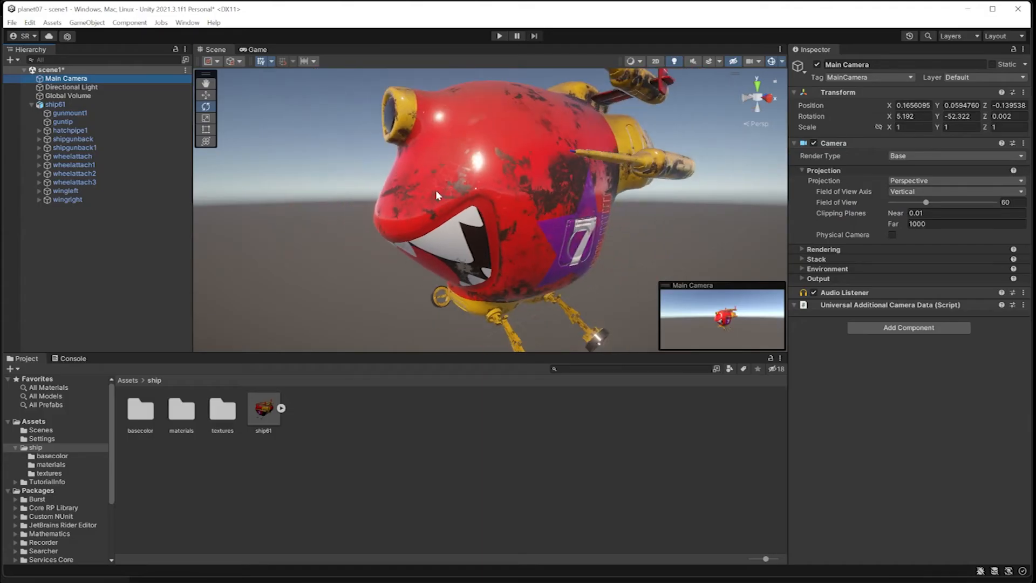
{"action": "mouse_move", "coordinate": [460, 196]}
{"action": "left_mouse_down", "text": "alt"}
{"action": "mouse_move", "coordinate": [519, 203]}
{"action": "mouse_move", "coordinate": [532, 193]}
{"action": "mouse_move", "coordinate": [460, 193]}
{"action": "left_mouse_up", "text": "alt"}
{"action": "left_click", "coordinate": [66, 80]}
{"action": "left_click", "coordinate": [87, 23]}
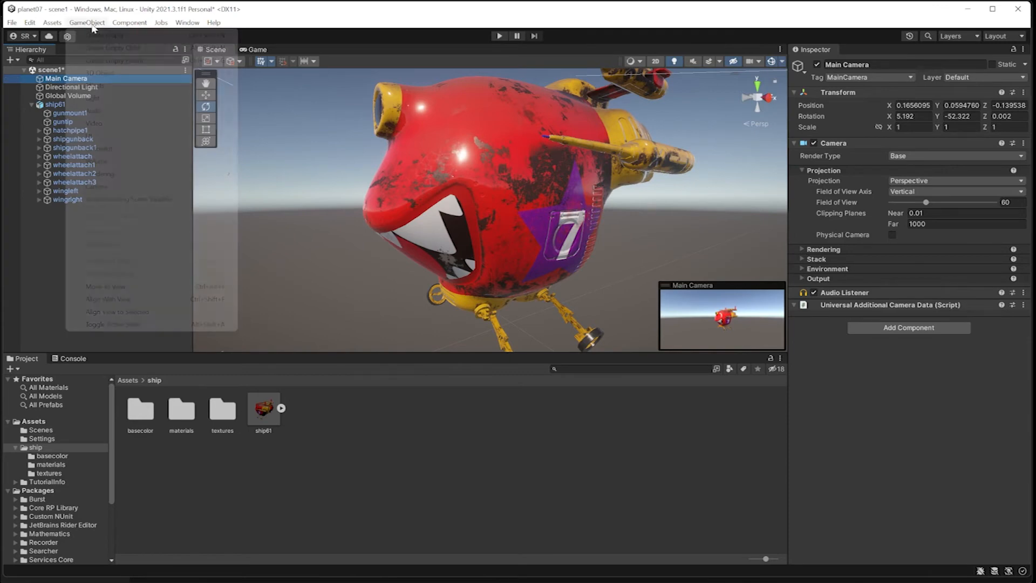
{"action": "left_click", "coordinate": [139, 300]}
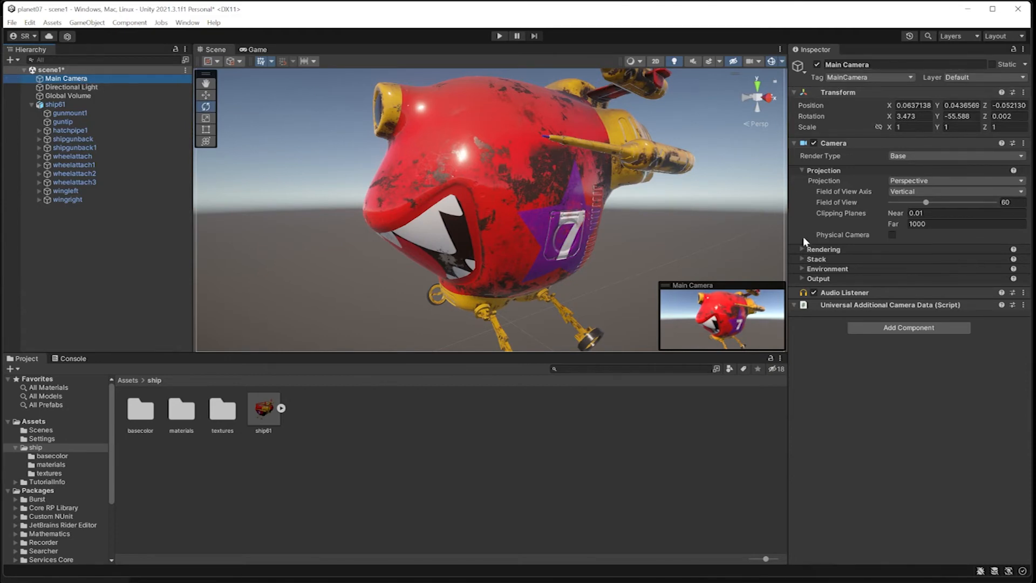
Try a 0.3 near clip, settle back on 0.01, and preview the camera's render in Game view.
{"action": "left_click", "coordinate": [928, 214]}
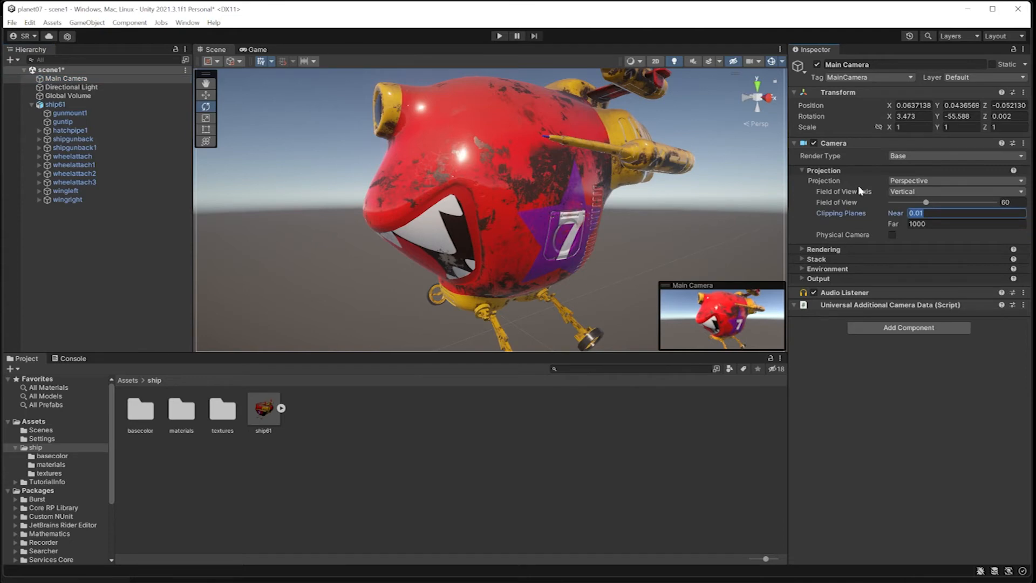
{"action": "key", "text": "BackSpace"}
{"action": "type", "text": "0.3"}
{"action": "key", "text": "Return"}
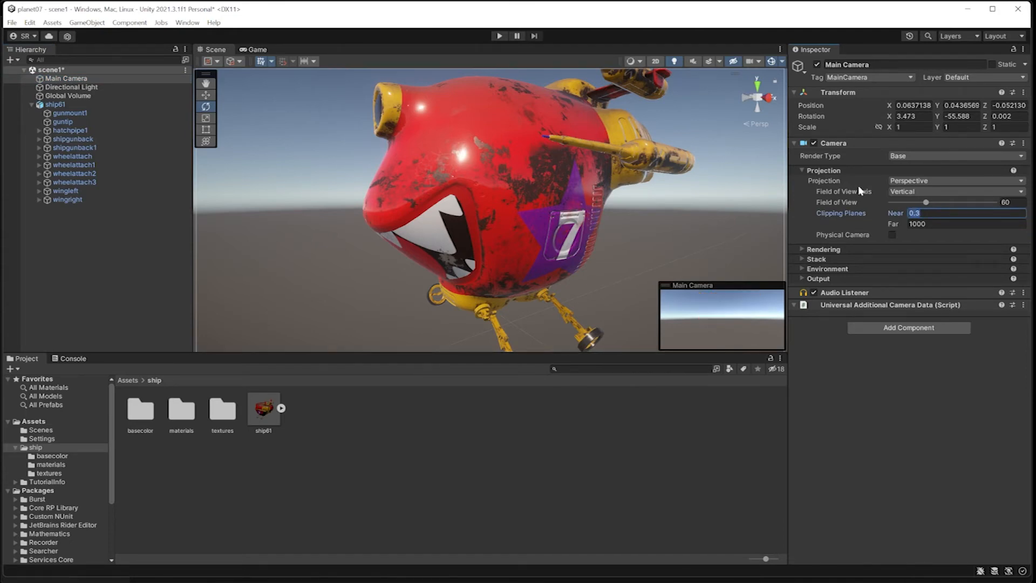
{"action": "left_click", "coordinate": [255, 49]}
{"action": "left_click", "coordinate": [213, 49]}
{"action": "left_click", "coordinate": [923, 213]}
{"action": "type", "text": "0.01"}
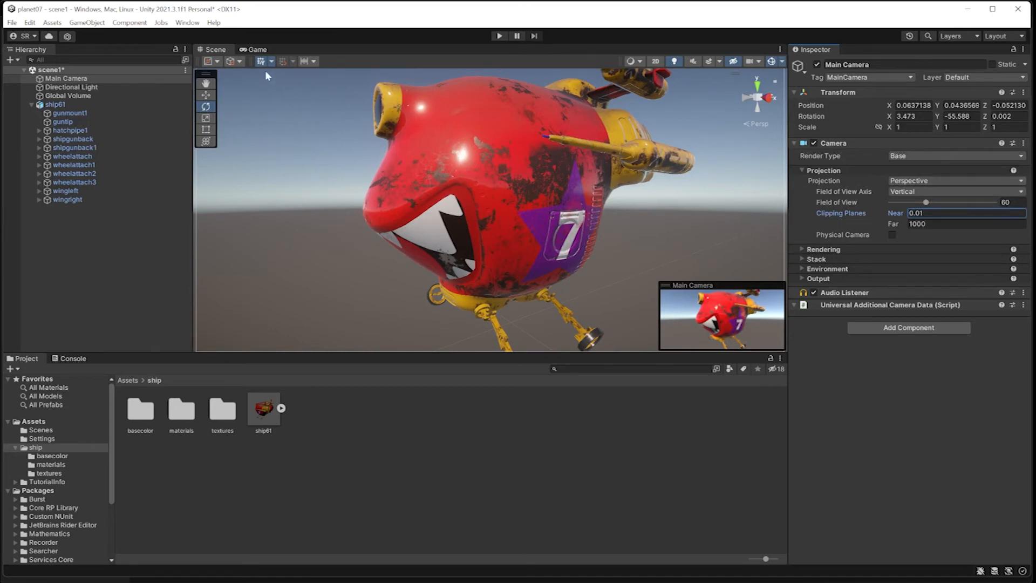
{"action": "left_click", "coordinate": [257, 51]}
{"action": "left_click", "coordinate": [227, 50]}
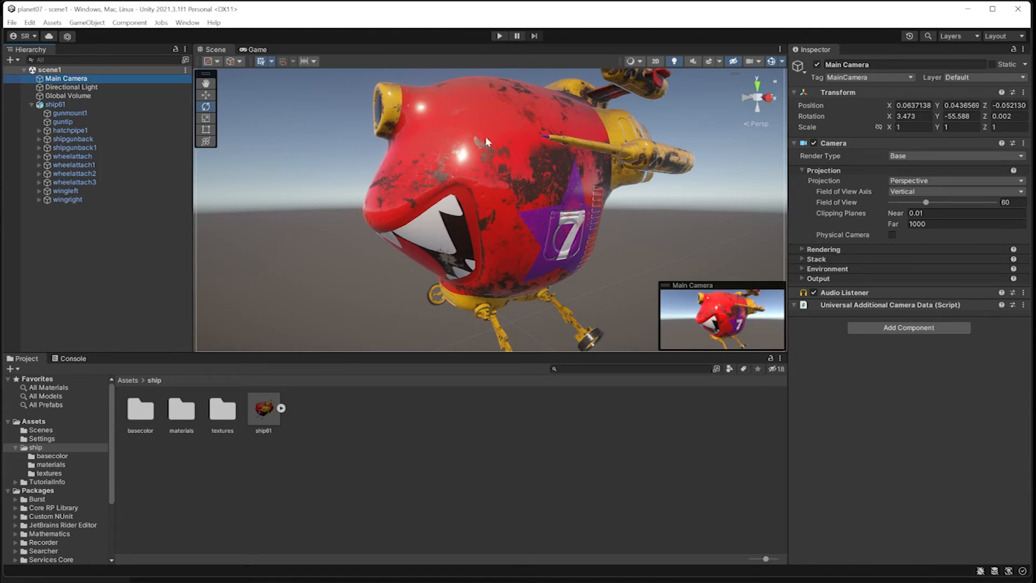
{"action": "left_click", "coordinate": [258, 50]}
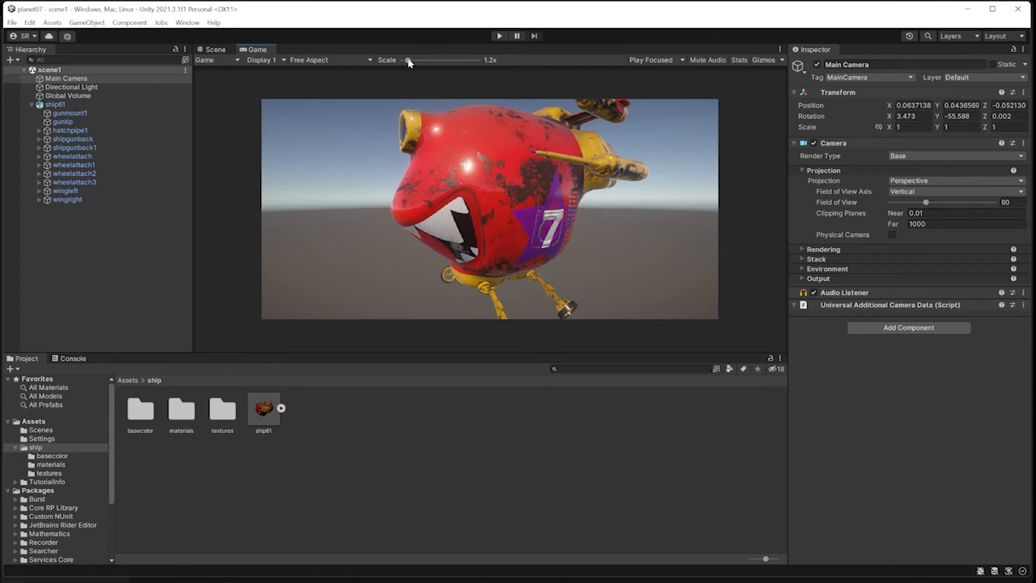
{"action": "mouse_move", "coordinate": [408, 60]}
{"action": "left_mouse_down"}
{"action": "mouse_move", "coordinate": [435, 64]}
{"action": "mouse_move", "coordinate": [402, 64]}
{"action": "left_mouse_up"}
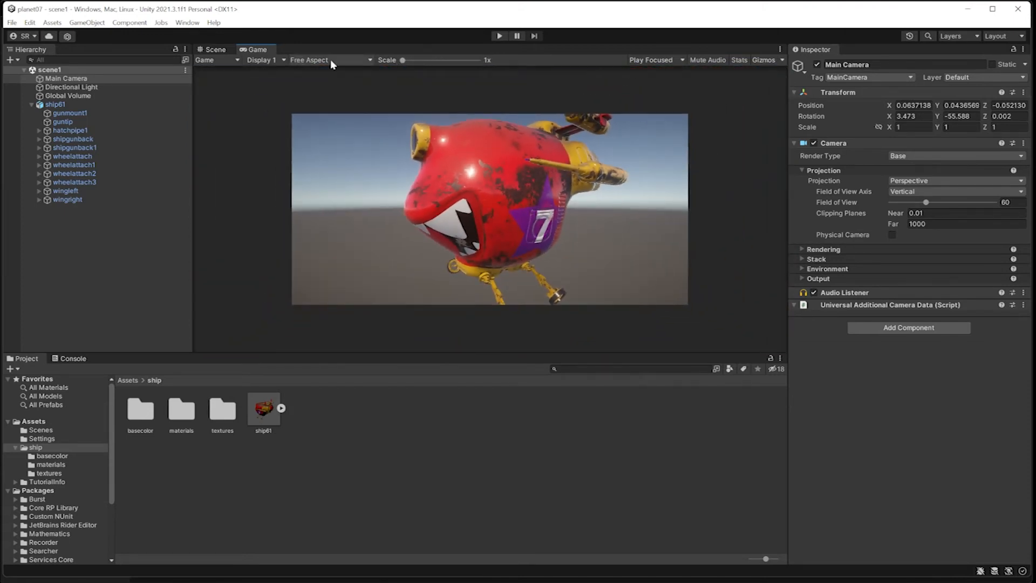
{"action": "left_click", "coordinate": [356, 63]}
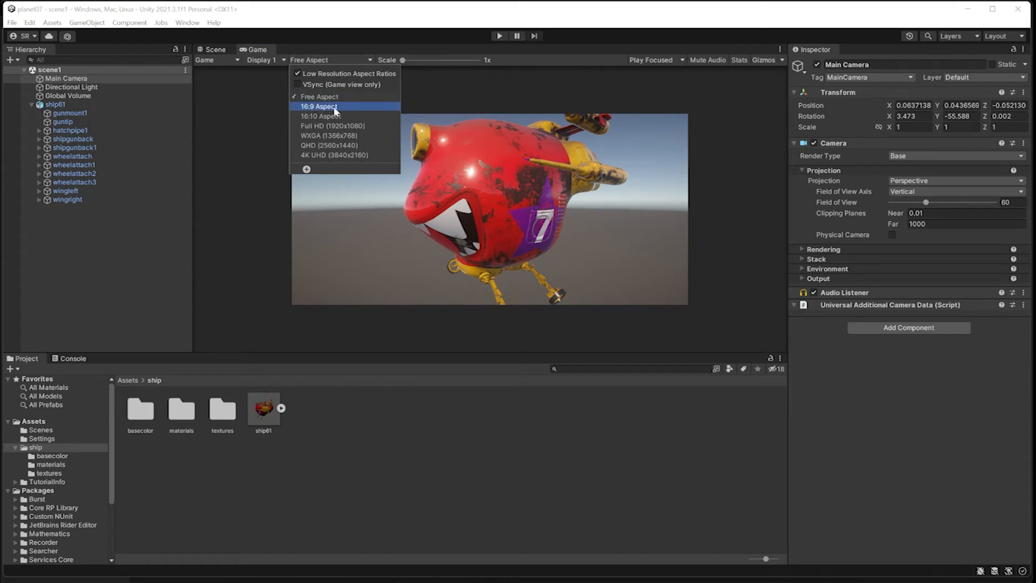
{"action": "left_click", "coordinate": [361, 127]}
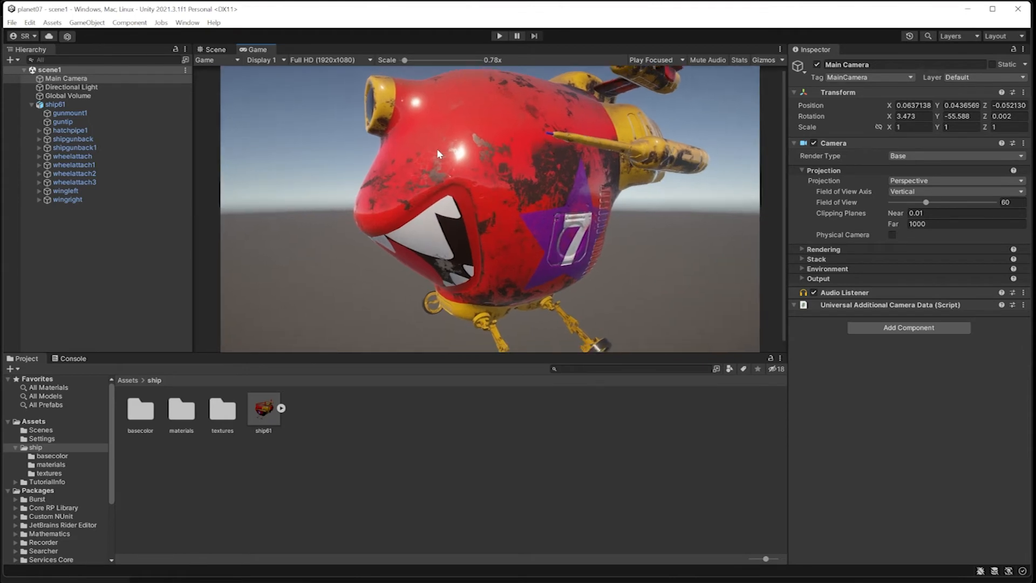
{"action": "scroll", "coordinate": [436, 148], "scroll_direction": "up", "scroll_amount": 5}
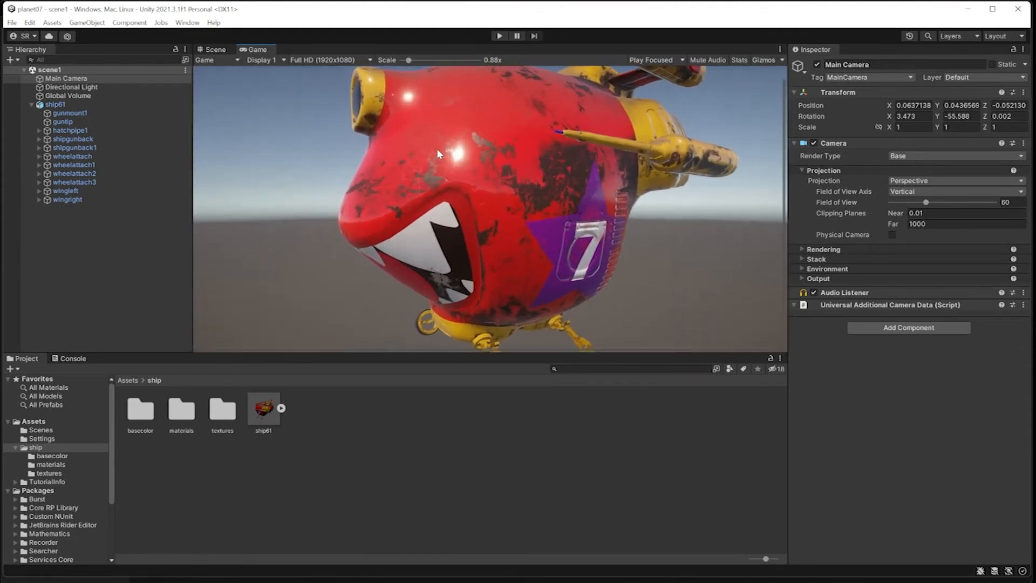
{"action": "scroll", "coordinate": [436, 148], "scroll_direction": "down", "scroll_amount": 5}
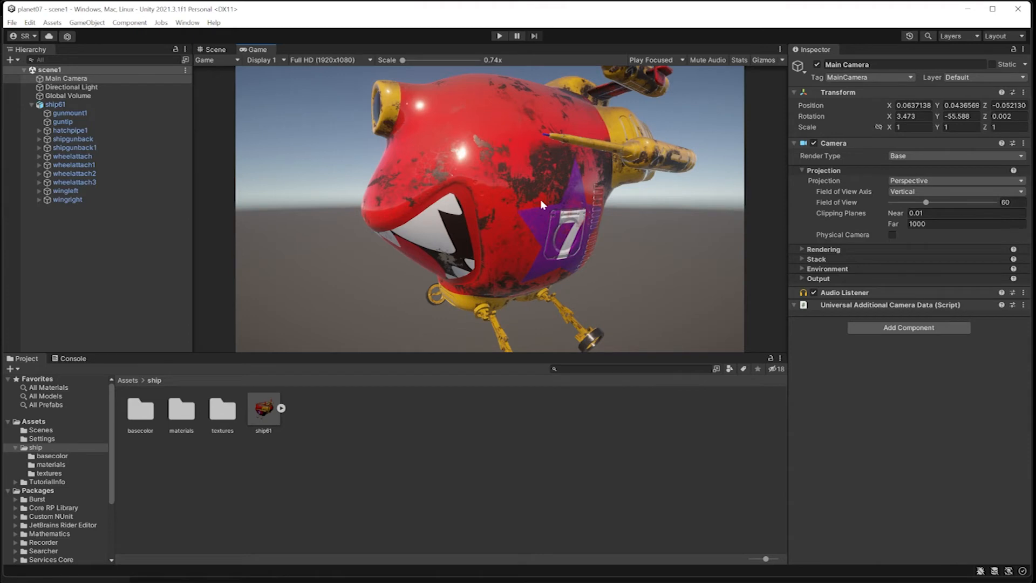
Open the Recorder Window from Window > General > Recorder and add an Image Sequence recorder.
{"action": "left_click", "coordinate": [189, 23]}
{"action": "mouse_move", "coordinate": [239, 228]}
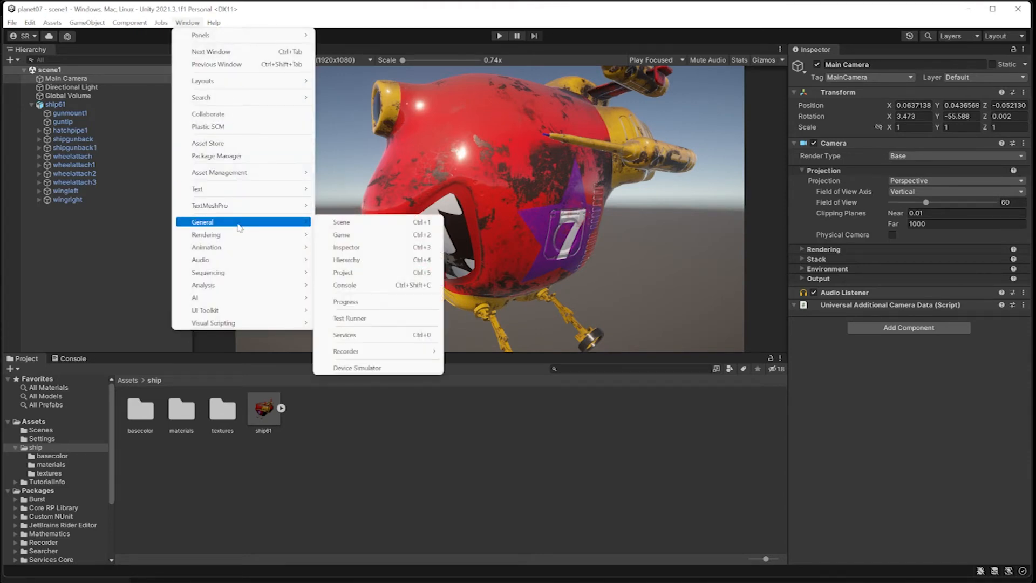
{"action": "mouse_move", "coordinate": [369, 352]}
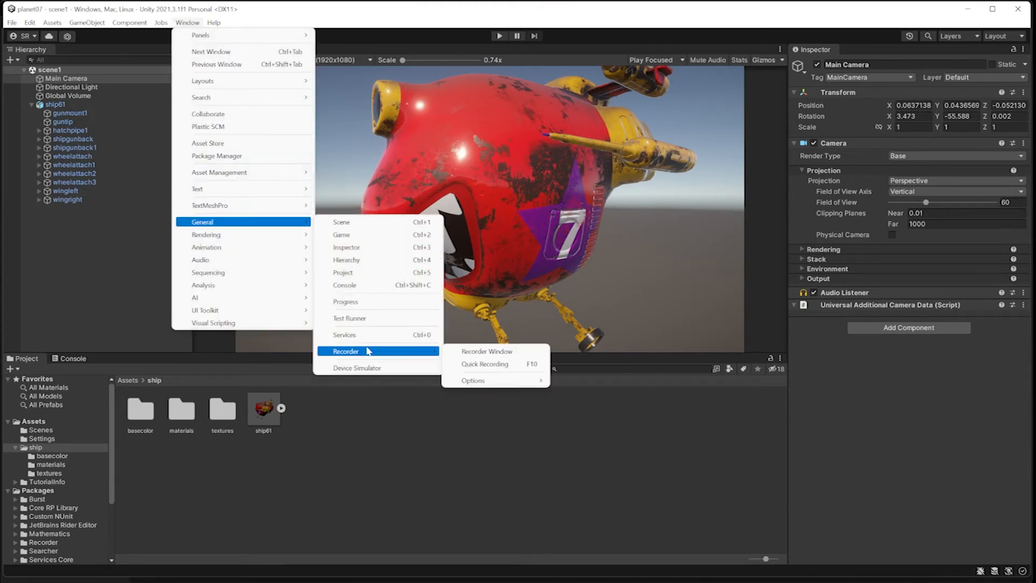
{"action": "left_click", "coordinate": [500, 352]}
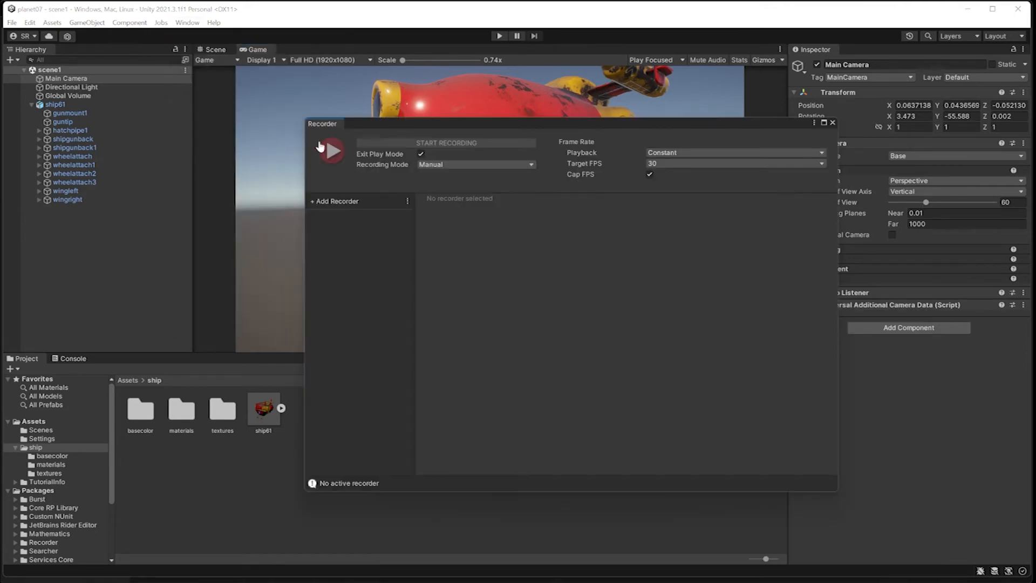
{"action": "left_click", "coordinate": [321, 204]}
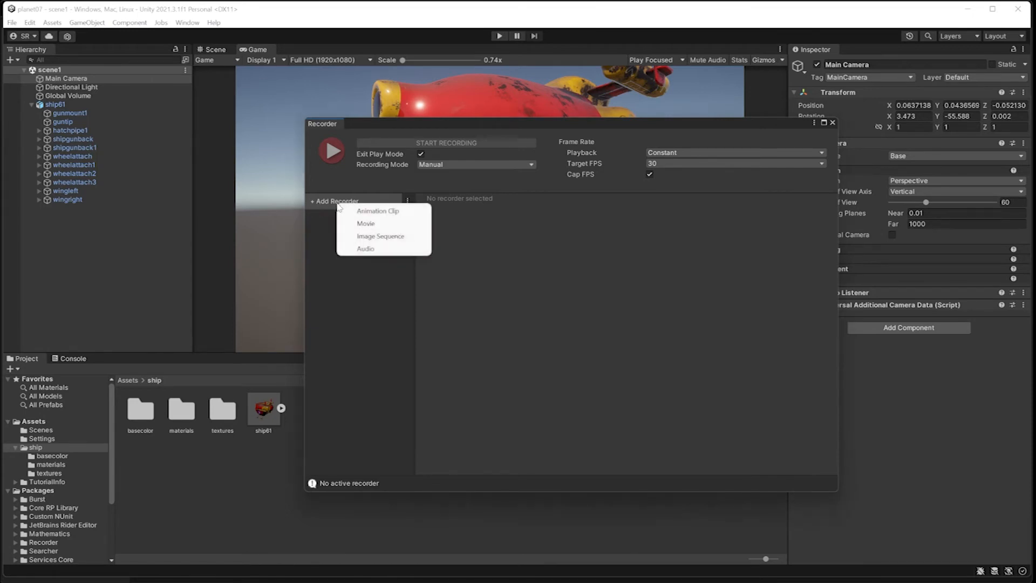
{"action": "left_click", "coordinate": [374, 238]}
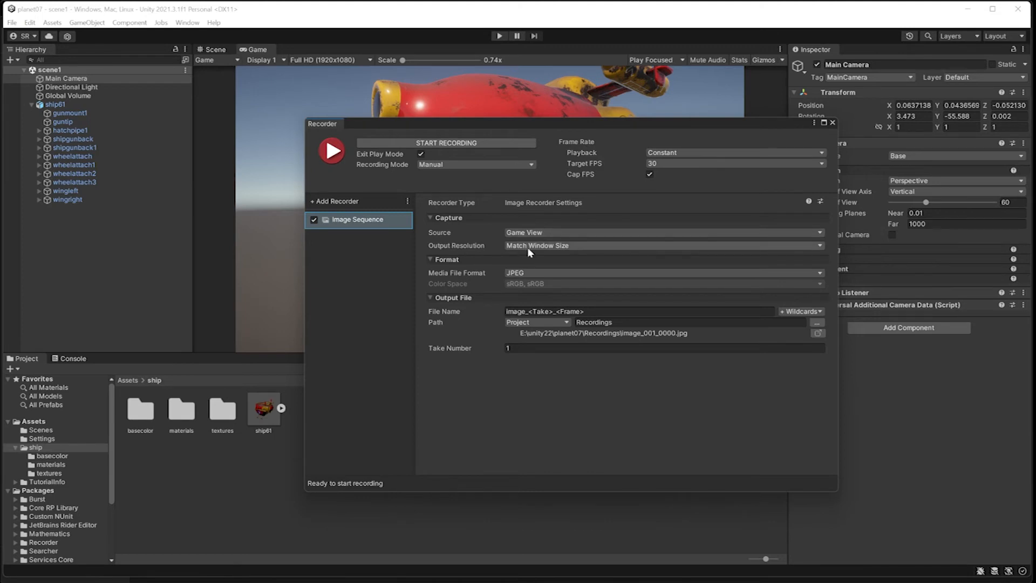
Keep the output resolution matching the window and switch the media format to PNG.
{"action": "left_click", "coordinate": [567, 247]}
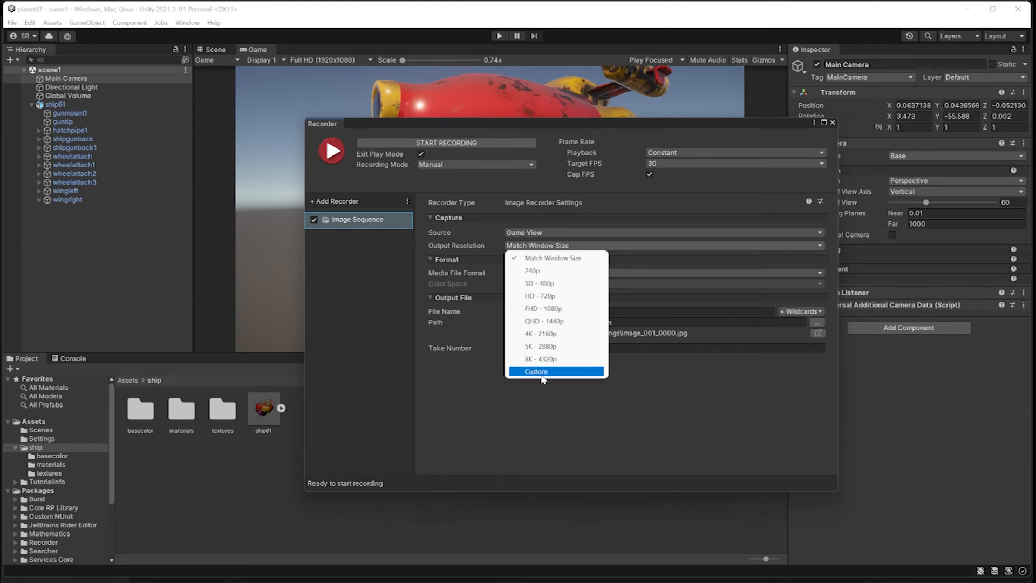
{"action": "left_click", "coordinate": [539, 247]}
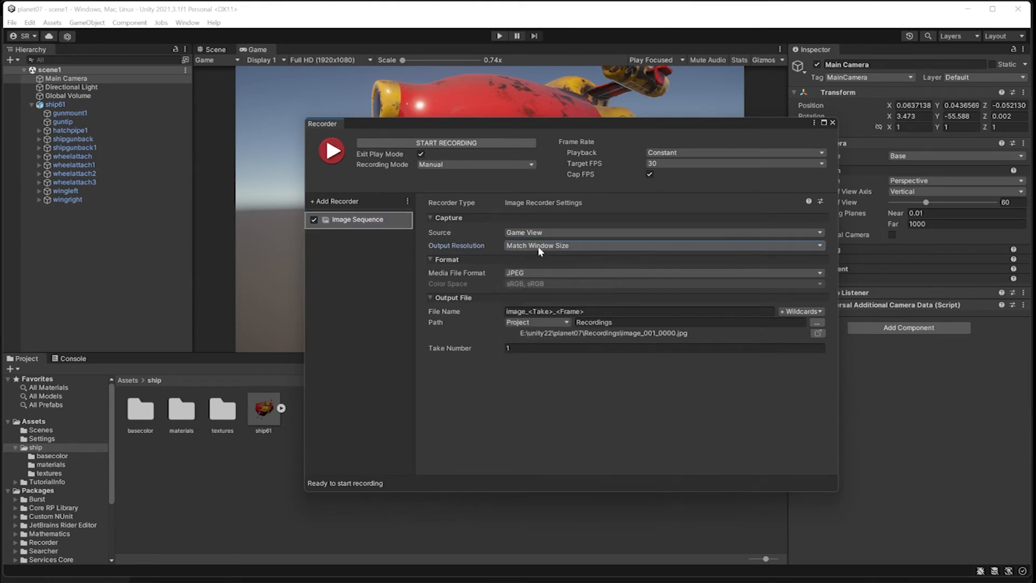
{"action": "left_click", "coordinate": [518, 273]}
{"action": "left_click", "coordinate": [524, 273]}
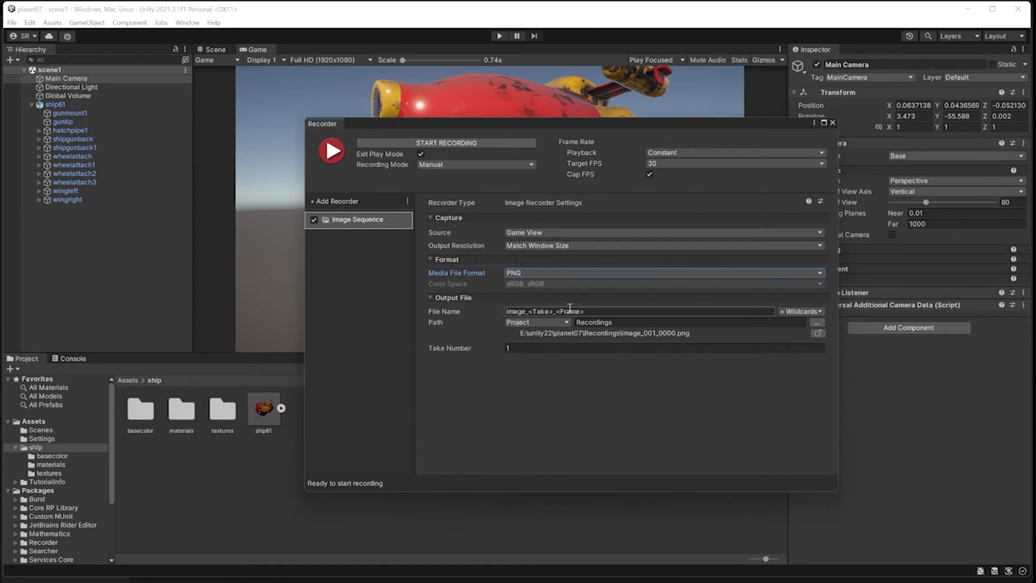
Rename the file prefix from 'image' to 'ship', keeping Recordings as the output path.
{"action": "left_click_drag", "start_coordinate": [526, 311], "coordinate": [471, 309]}
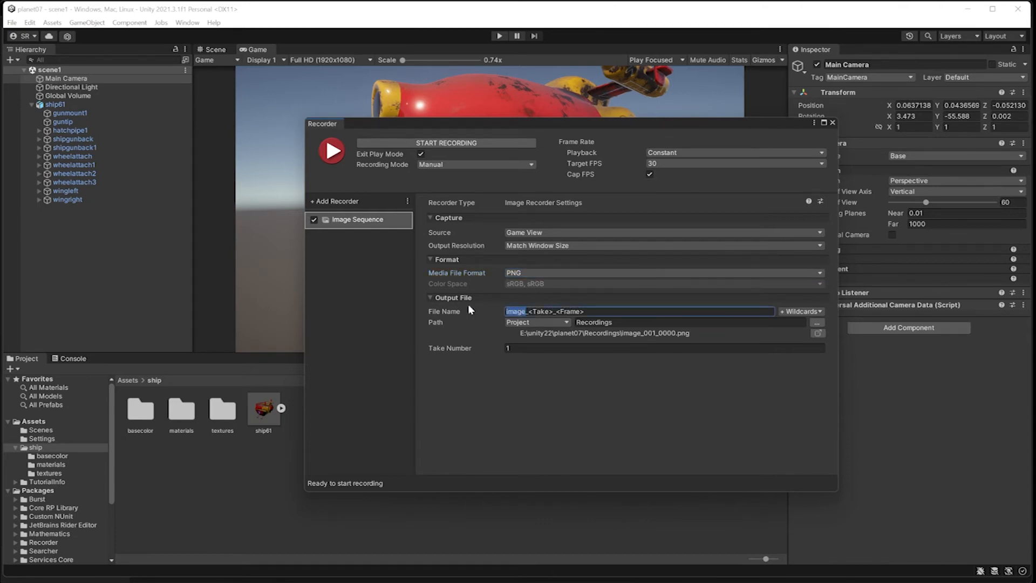
{"action": "type", "text": "ship"}
{"action": "left_click", "coordinate": [817, 324]}
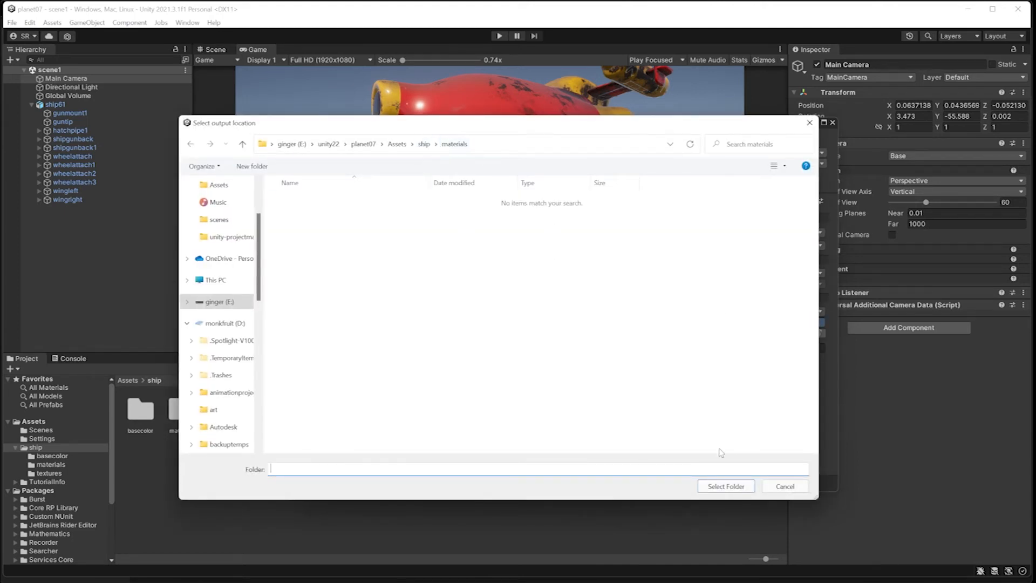
{"action": "left_click", "coordinate": [784, 486]}
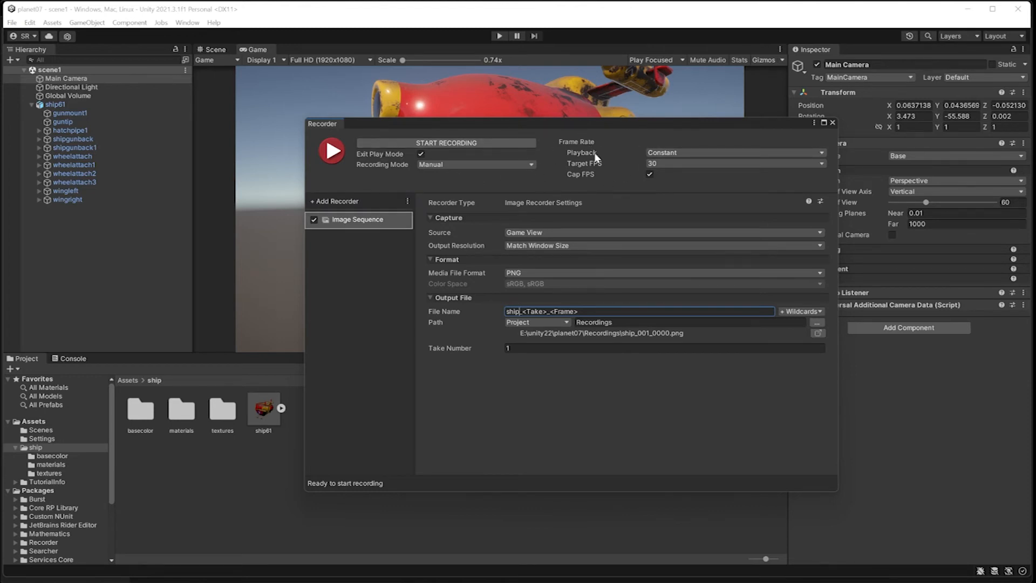
Keep playback at Constant frame rate with a Target FPS of 30.
{"action": "left_click", "coordinate": [677, 153]}
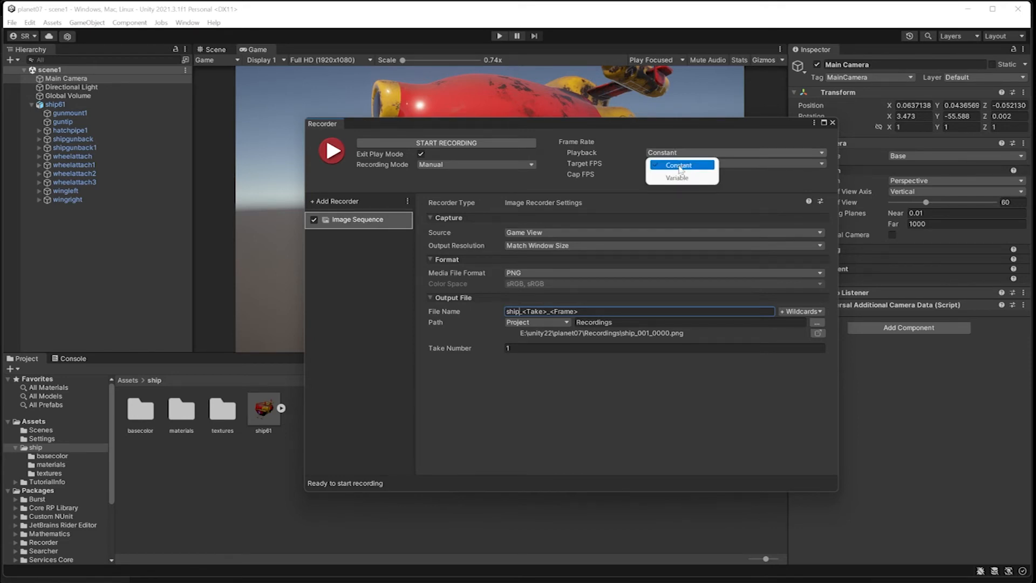
{"action": "left_click", "coordinate": [679, 166]}
{"action": "left_click", "coordinate": [666, 163]}
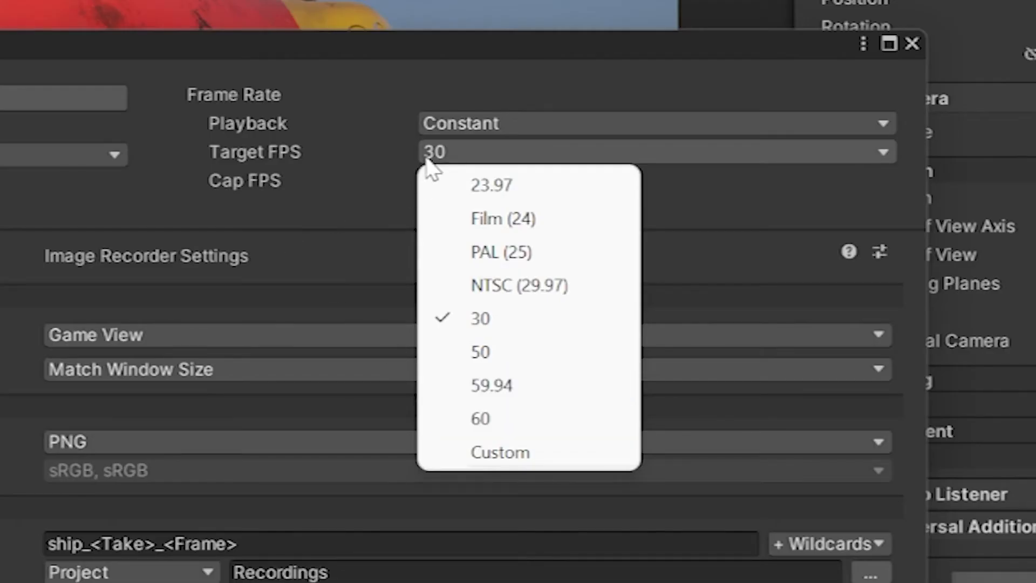
{"action": "left_click", "coordinate": [341, 174]}
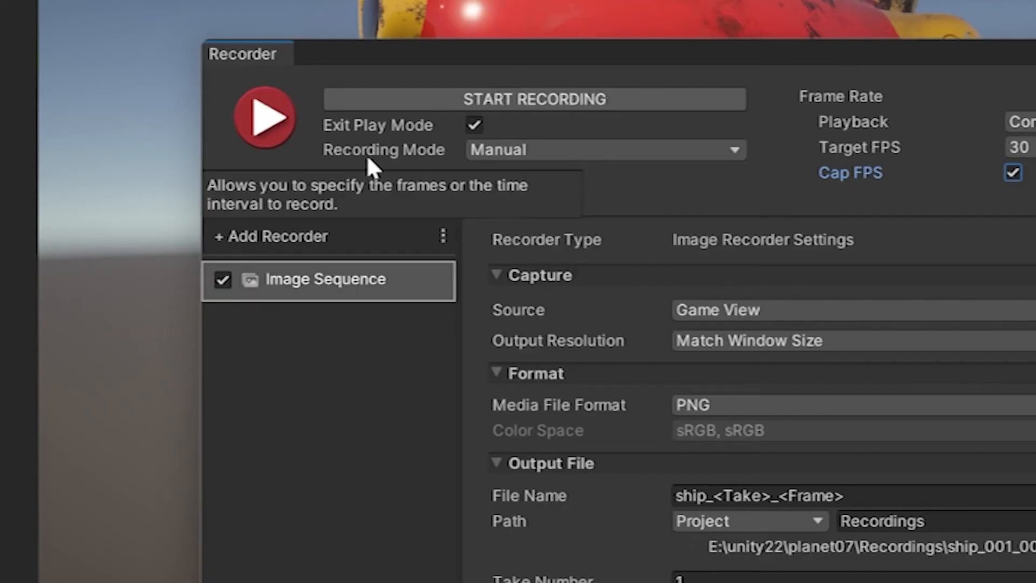
Set the Recording Mode to Single Frame with Target Frame 0.
{"action": "left_click", "coordinate": [532, 153]}
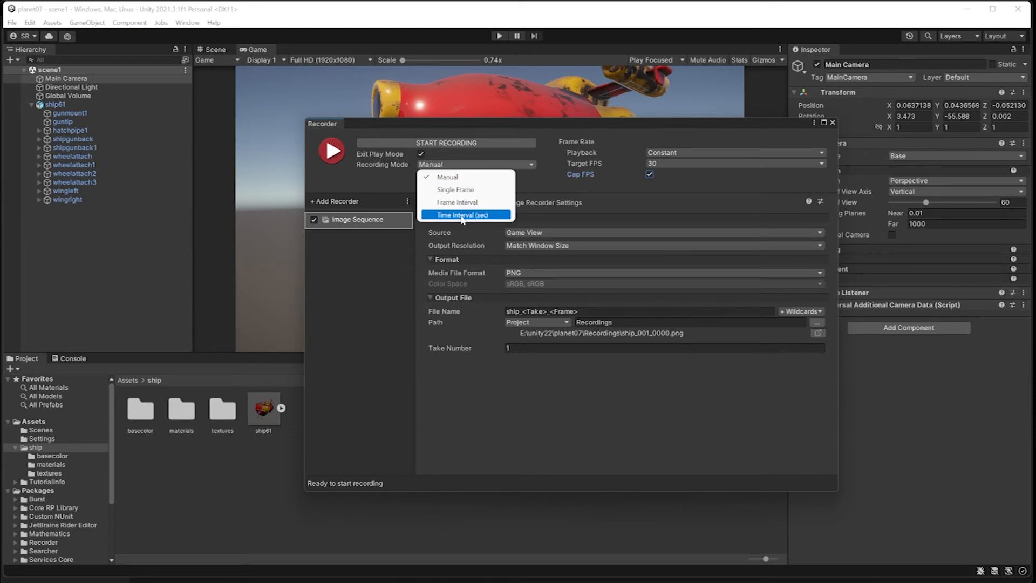
{"action": "left_click", "coordinate": [462, 215]}
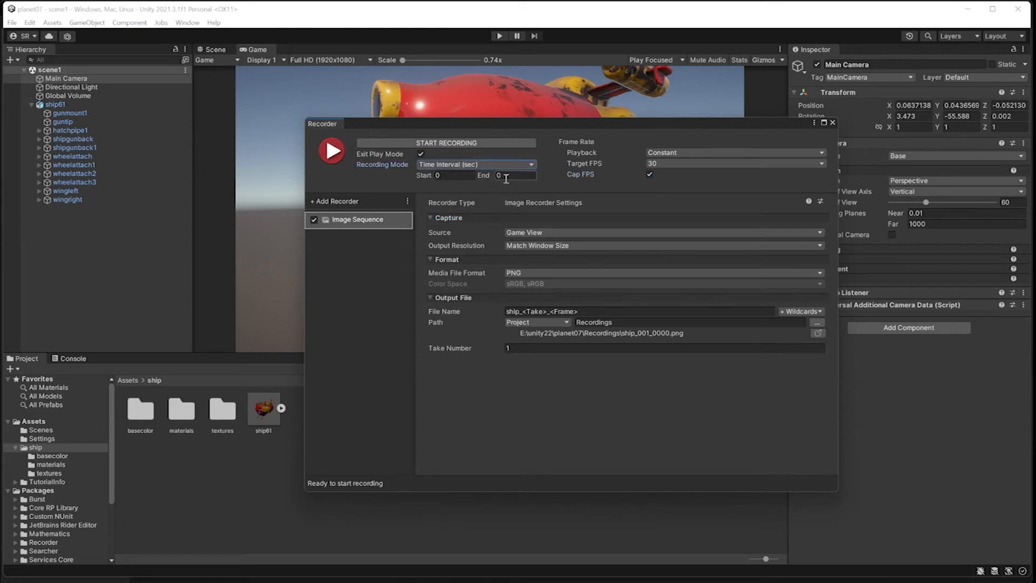
{"action": "left_click", "coordinate": [463, 164]}
{"action": "left_click", "coordinate": [456, 190]}
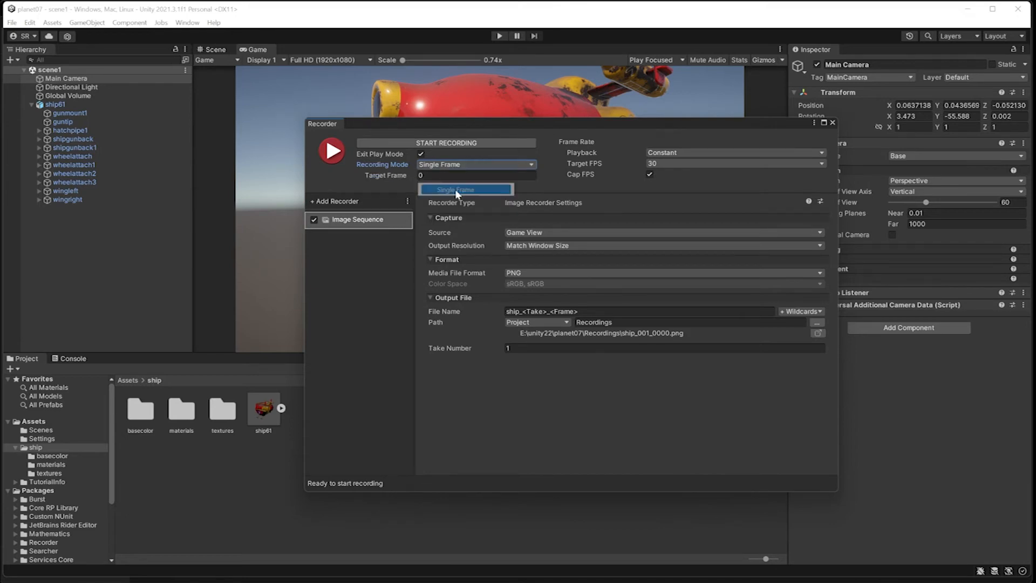
{"action": "left_click", "coordinate": [464, 165]}
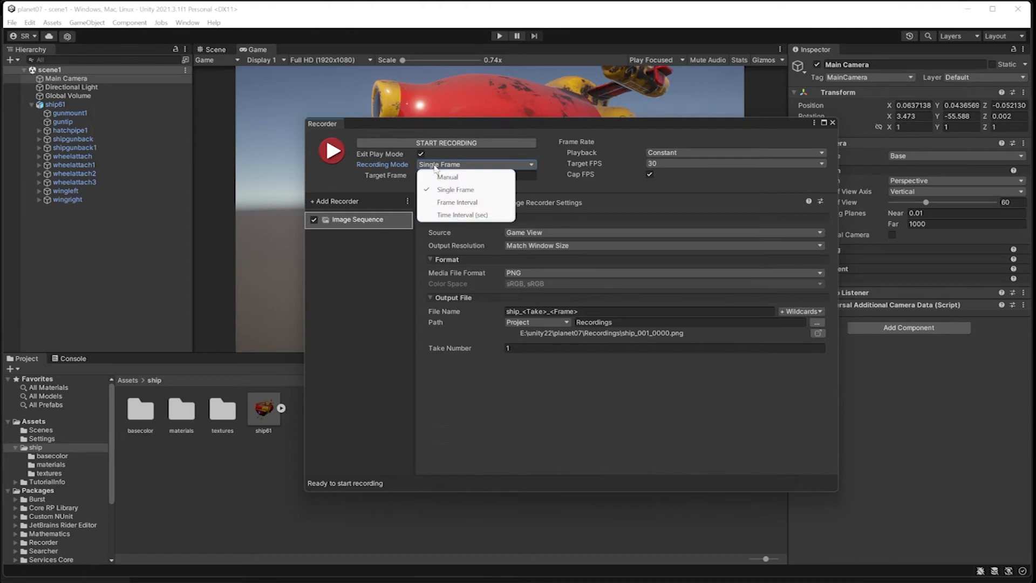
Keep Single Frame mode and start recording, capturing one frame of the ship as take 1.
{"action": "left_click", "coordinate": [478, 364]}
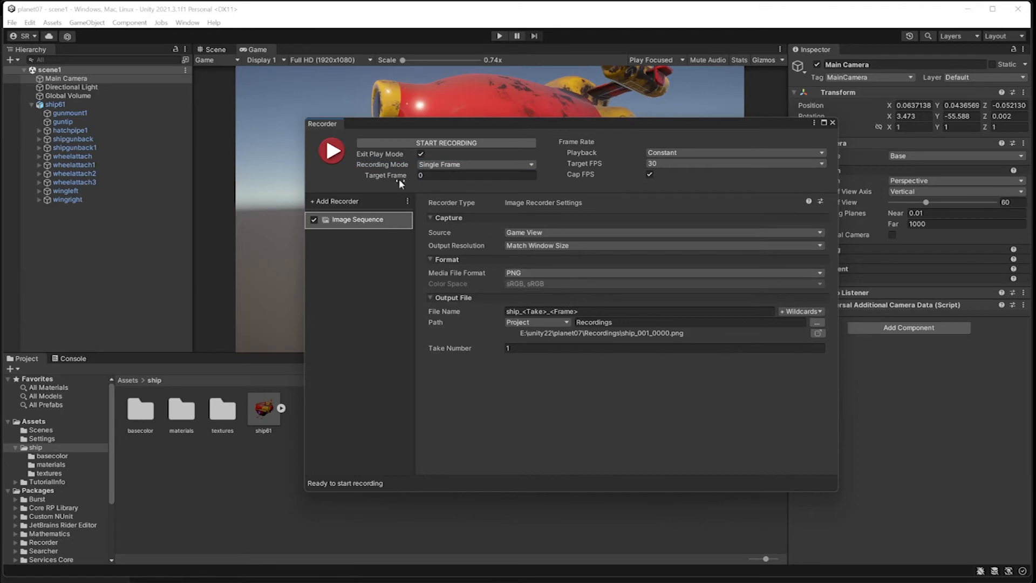
{"action": "left_click", "coordinate": [335, 158]}
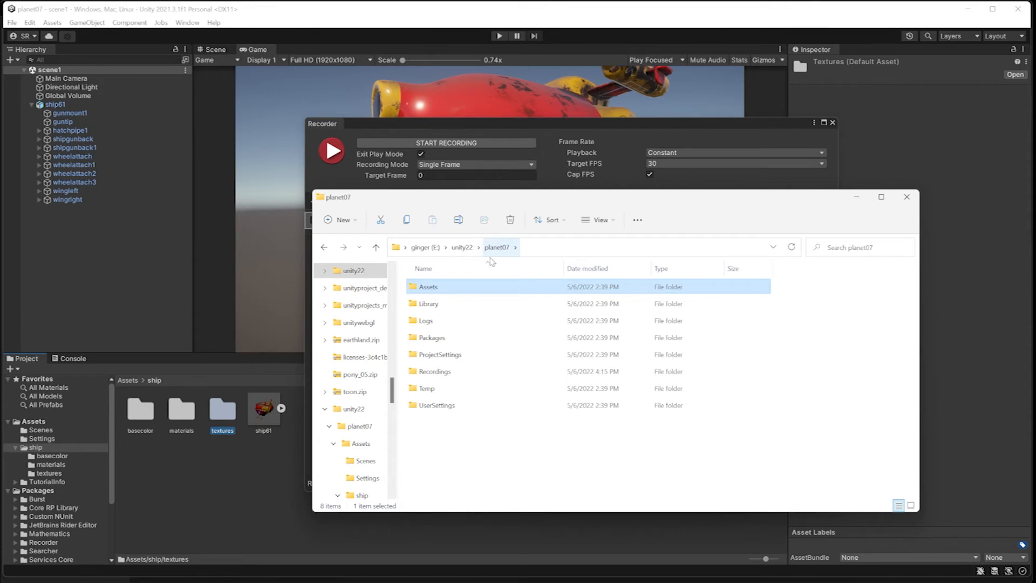
Open the Recordings folder and view ship_001_0000.png in Photos.
{"action": "double_click", "coordinate": [435, 371]}
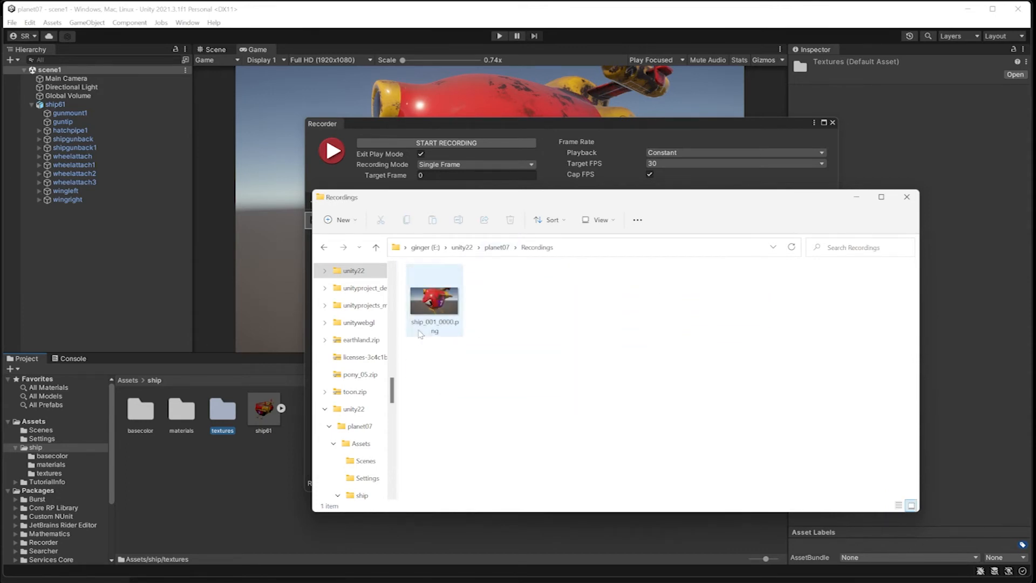
{"action": "double_click", "coordinate": [443, 318]}
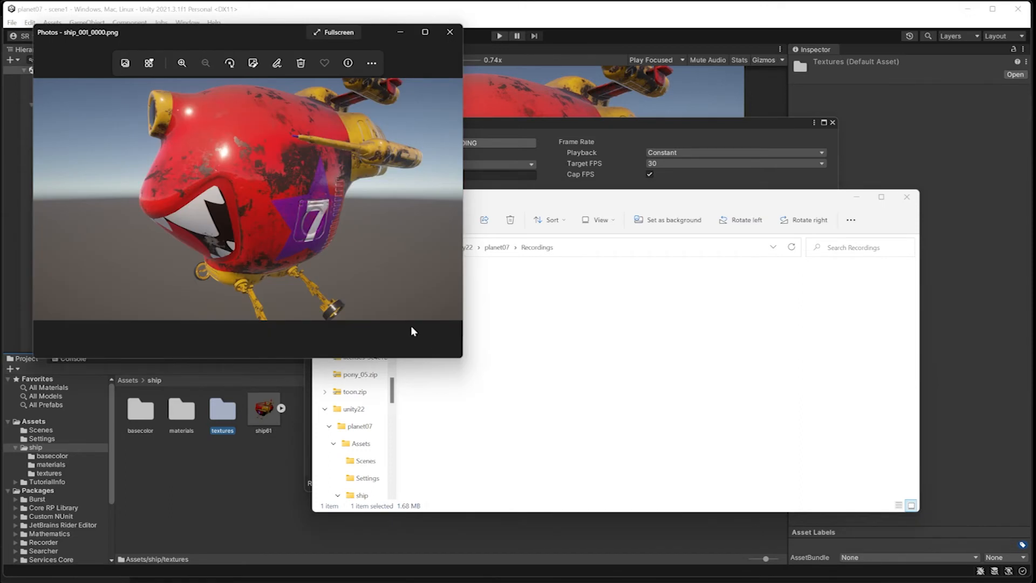
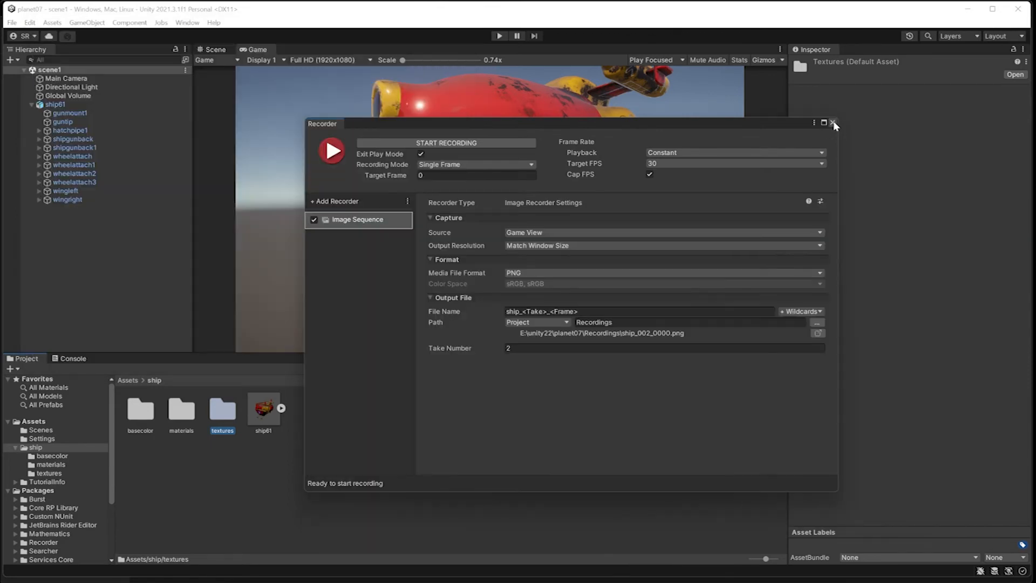
Close the Photos preview of ship_001_0000.png and return to the Unity editor.
{"action": "left_click", "coordinate": [833, 122]}
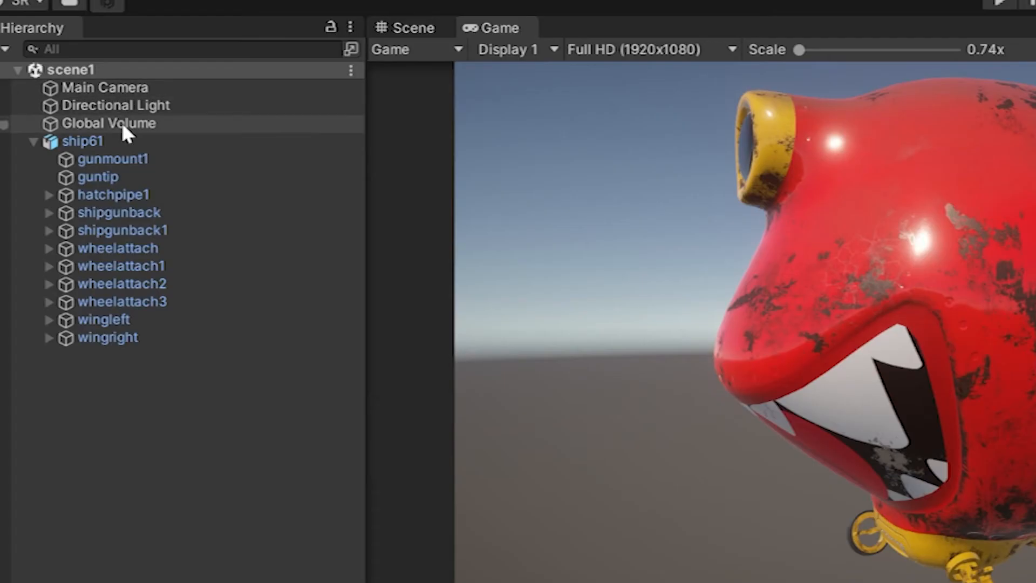
Select Global Volume and toggle Tonemapping off and on to compare the look.
{"action": "left_click", "coordinate": [122, 127]}
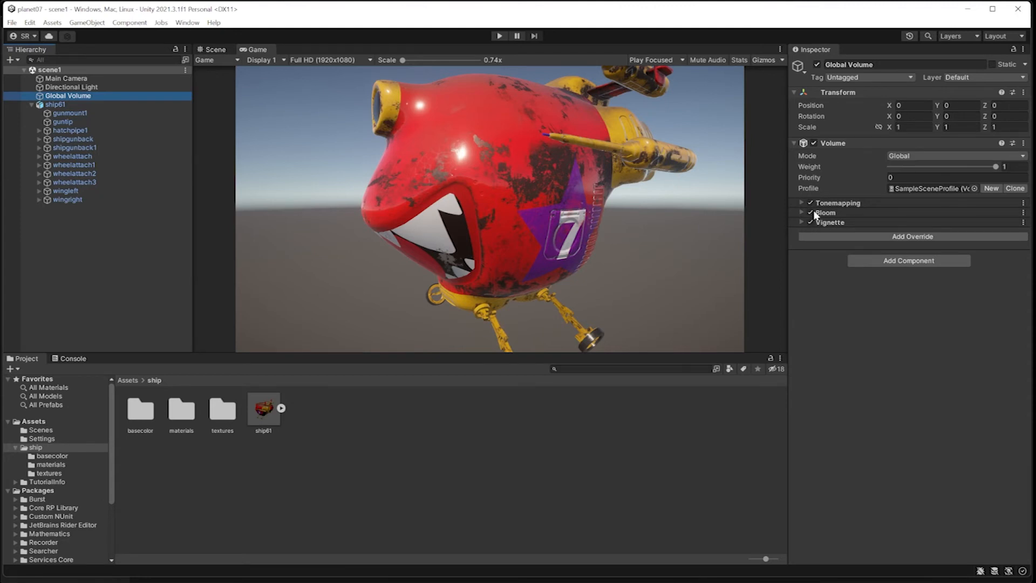
{"action": "left_click", "coordinate": [811, 203]}
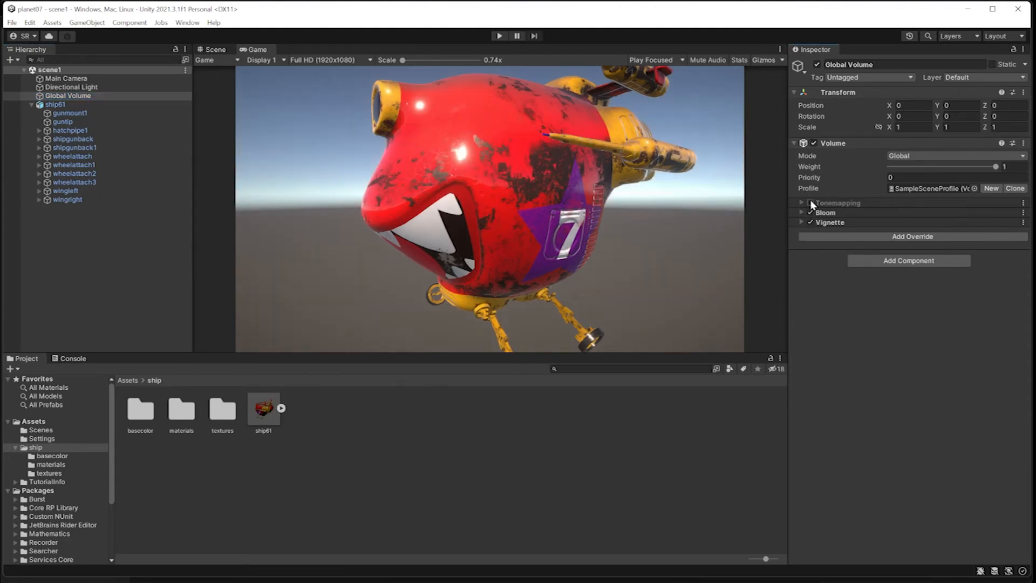
{"action": "left_click", "coordinate": [810, 203]}
{"action": "left_click", "coordinate": [811, 204]}
{"action": "left_click", "coordinate": [811, 203]}
{"action": "left_click", "coordinate": [811, 204]}
{"action": "left_click", "coordinate": [811, 203]}
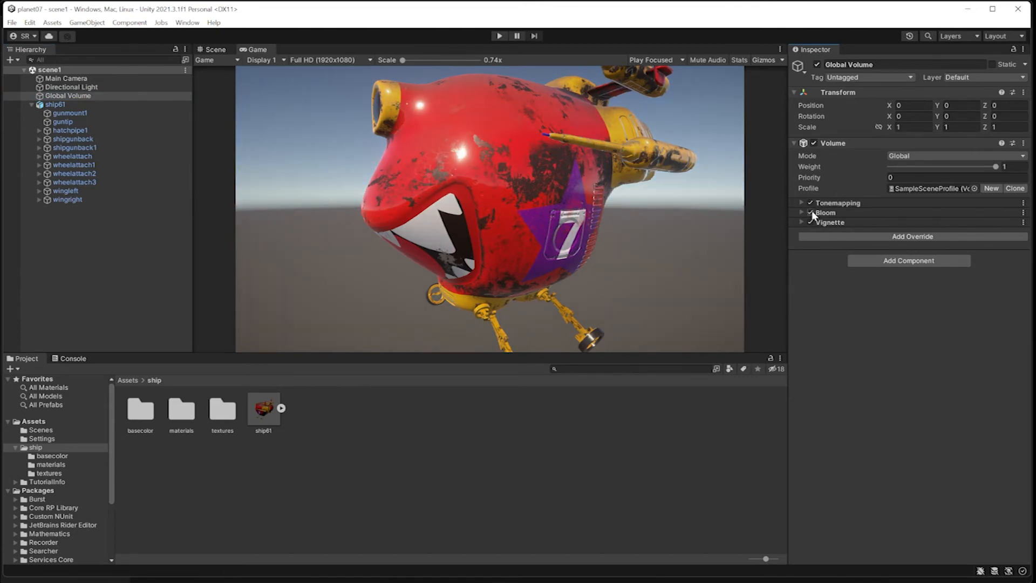
Toggle Bloom and Vignette off and on to compare, leaving both enabled.
{"action": "left_click", "coordinate": [812, 212]}
{"action": "left_click", "coordinate": [811, 213]}
{"action": "left_click", "coordinate": [812, 213]}
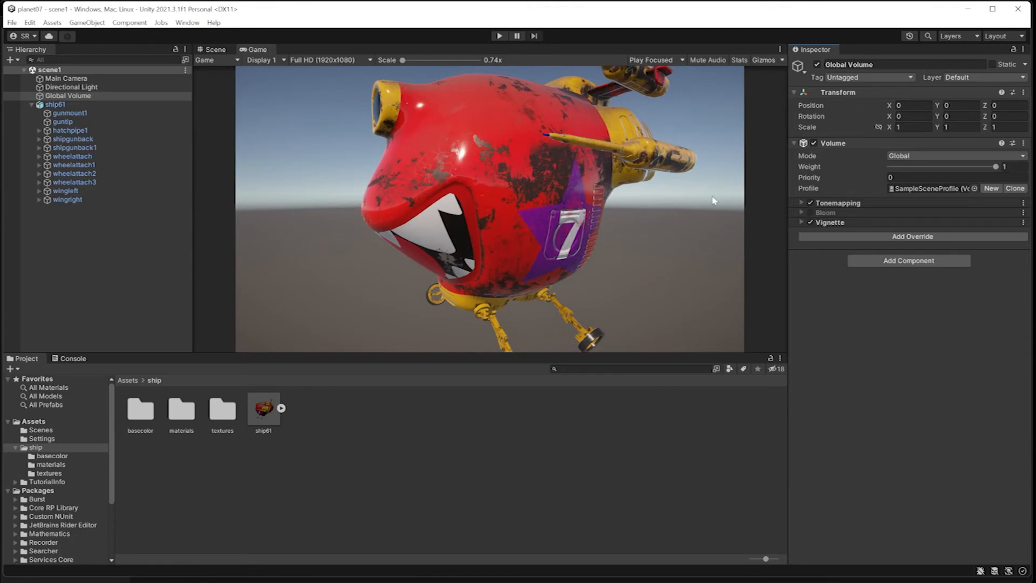
{"action": "left_click", "coordinate": [812, 213]}
{"action": "left_click", "coordinate": [811, 213]}
{"action": "left_click", "coordinate": [811, 213]}
{"action": "left_click", "coordinate": [811, 222]}
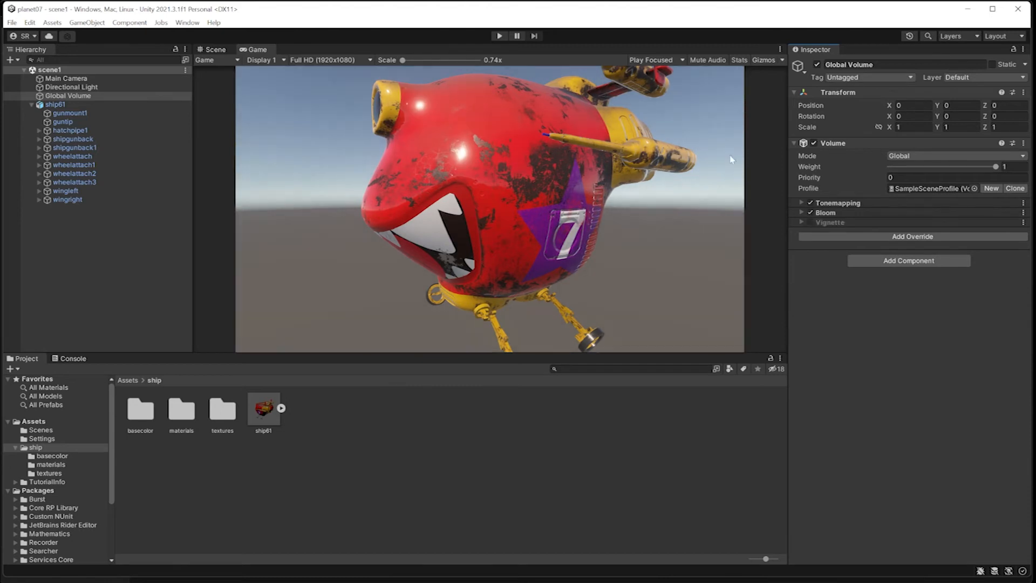
{"action": "left_click", "coordinate": [811, 222]}
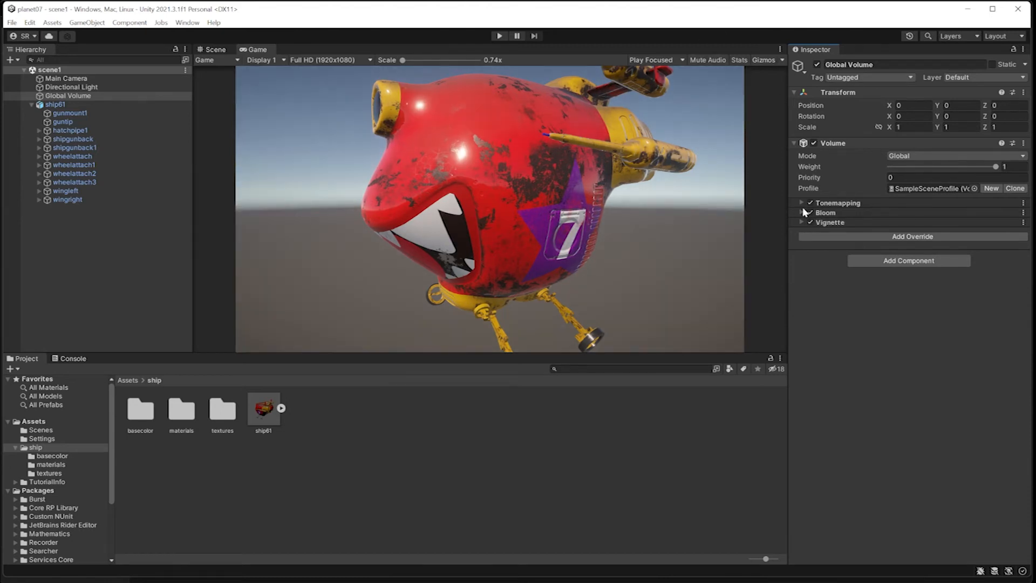
Expand Bloom and drag its Intensity up and down to tune the glow.
{"action": "left_click", "coordinate": [802, 211]}
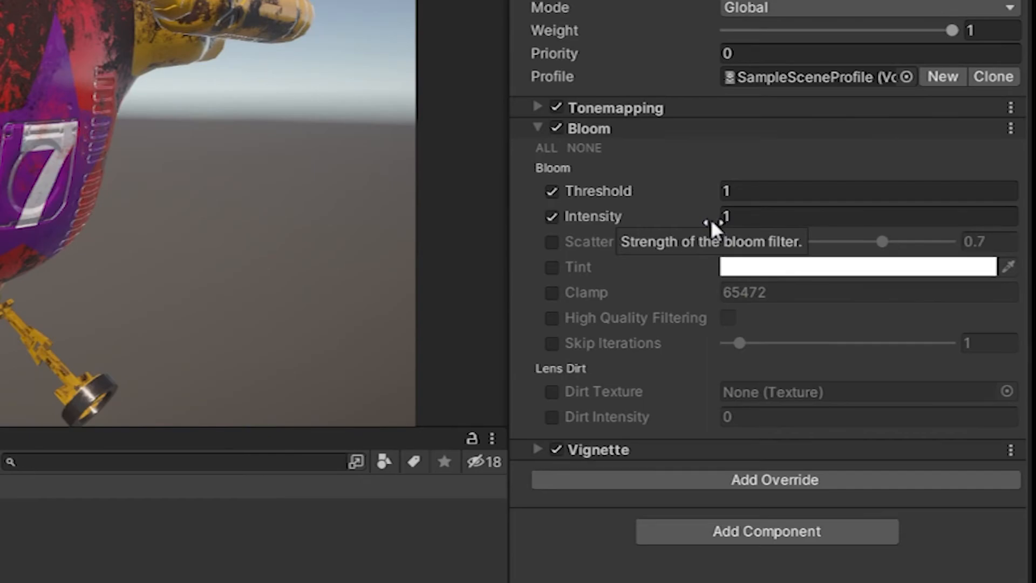
{"action": "left_click_drag", "start_coordinate": [711, 219], "coordinate": [960, 223]}
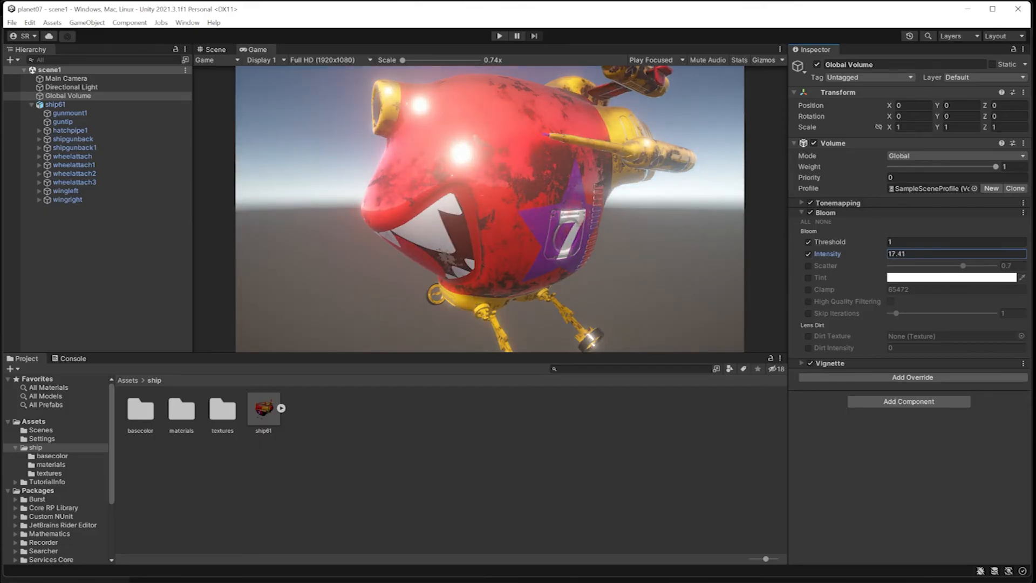
{"action": "left_click_drag", "start_coordinate": [994, 254], "coordinate": [990, 302]}
{"action": "left_click_drag", "start_coordinate": [925, 286], "coordinate": [717, 211]}
{"action": "left_click", "coordinate": [801, 212]}
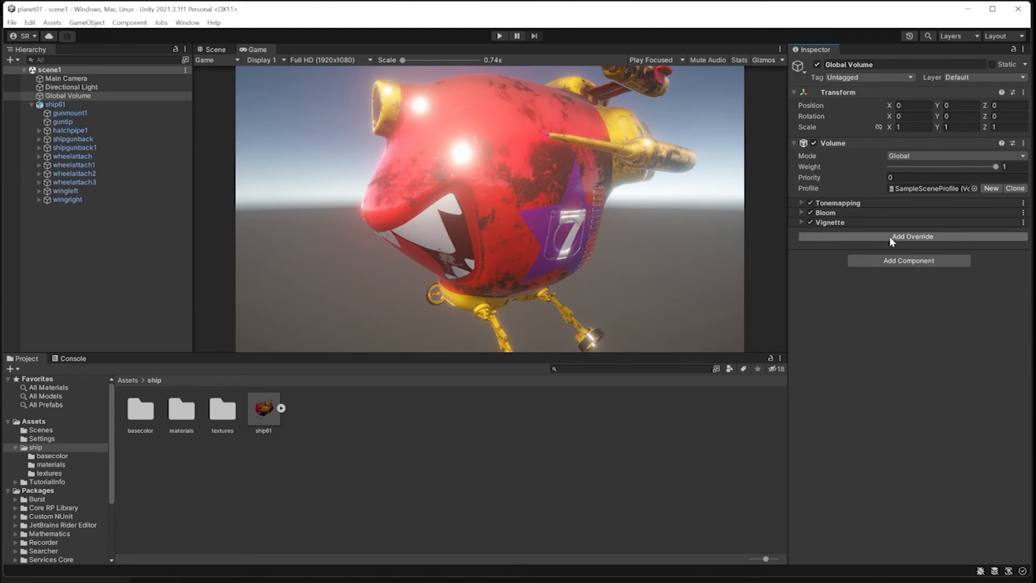
Set the Bloom Intensity to 5.
{"action": "left_click", "coordinate": [891, 213]}
{"action": "left_click", "coordinate": [909, 254]}
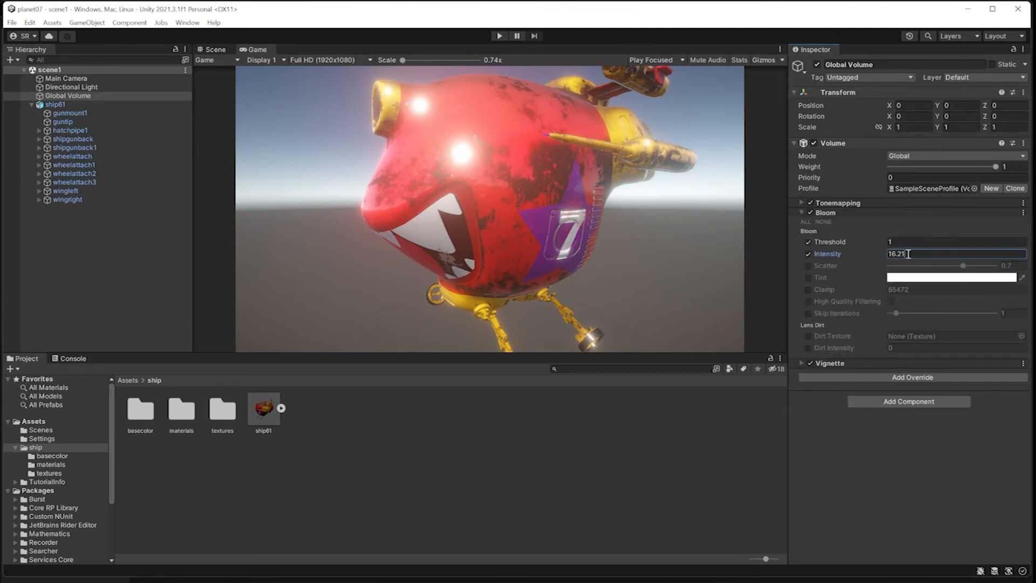
{"action": "mouse_move", "coordinate": [830, 239]}
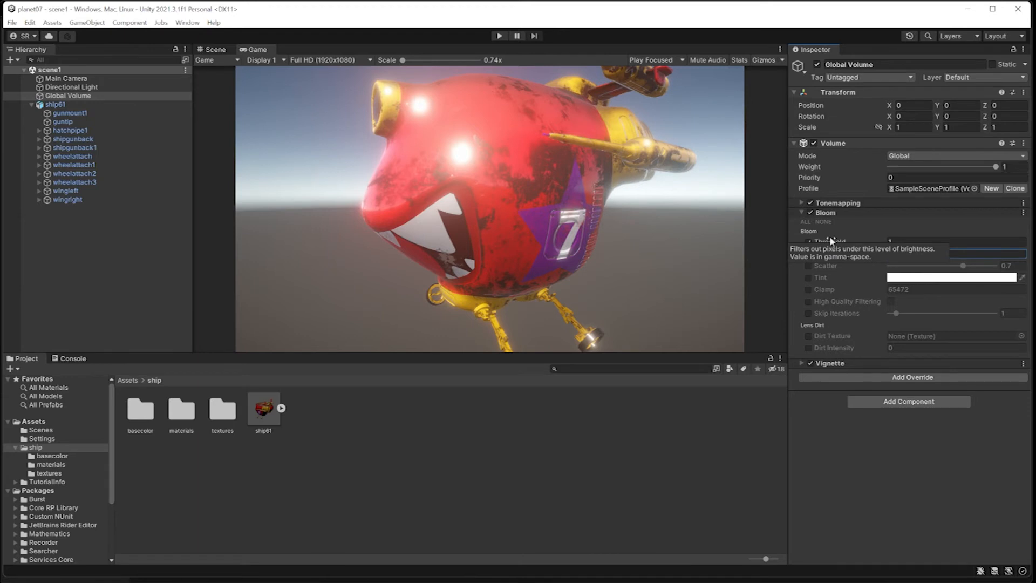
{"action": "key", "text": "BackSpace"}
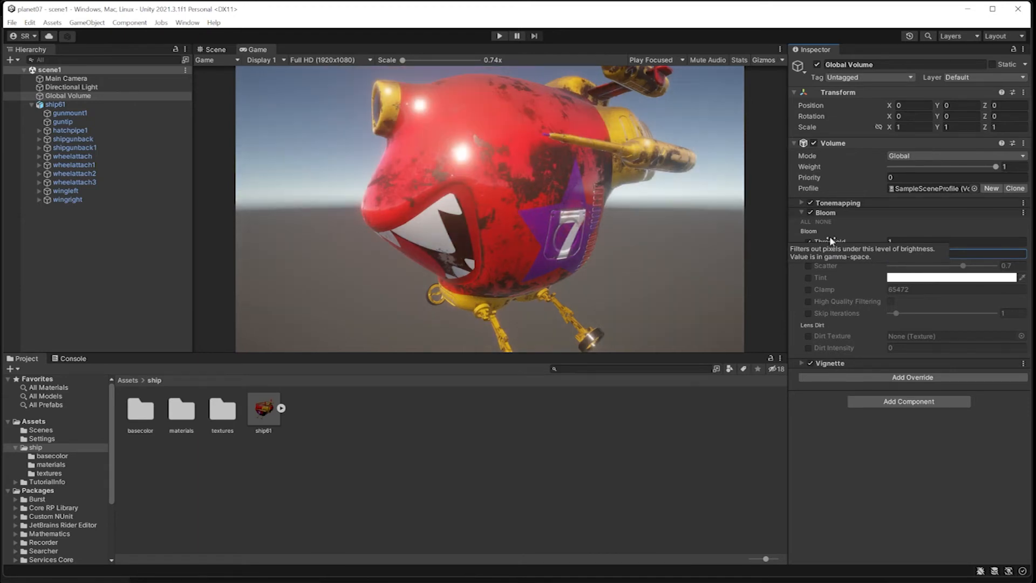
{"action": "type", "text": "5"}
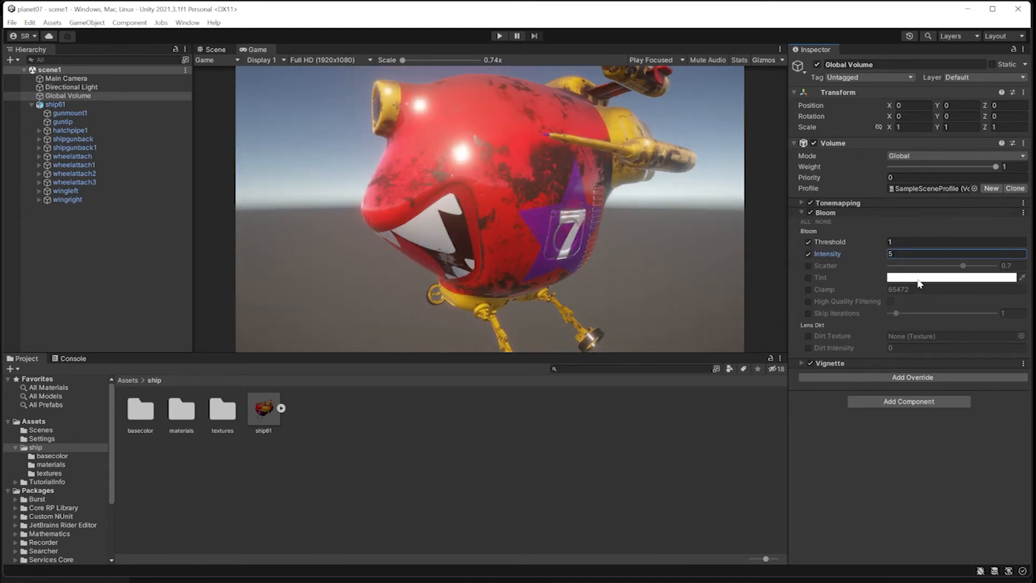
Enable the Bloom Tint and set it to a crimson red (661E34).
{"action": "left_click", "coordinate": [808, 278]}
{"action": "left_click", "coordinate": [912, 278]}
{"action": "left_click_drag", "start_coordinate": [963, 371], "coordinate": [957, 387]}
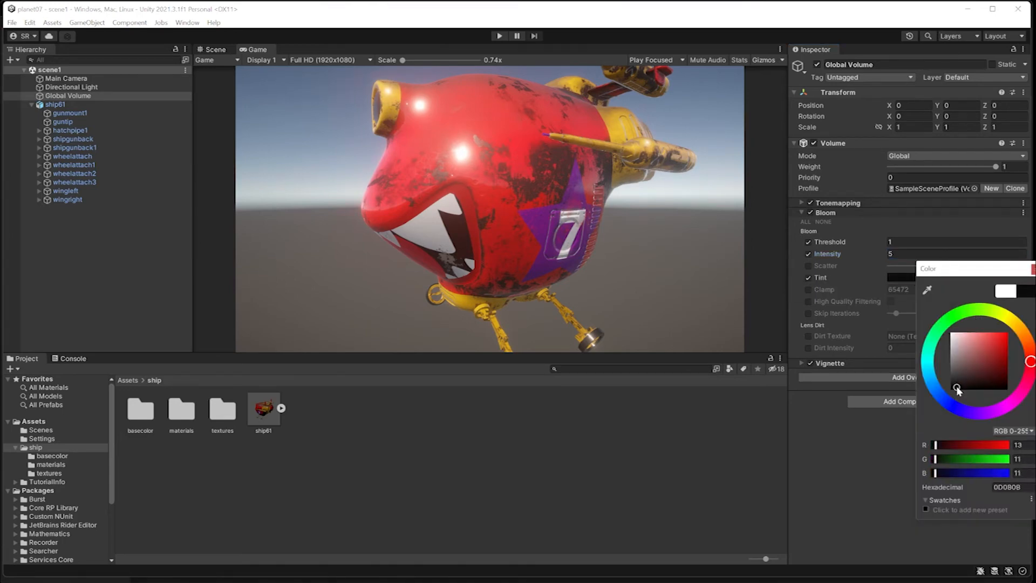
{"action": "left_click", "coordinate": [937, 391]}
{"action": "left_click_drag", "start_coordinate": [985, 389], "coordinate": [997, 364]}
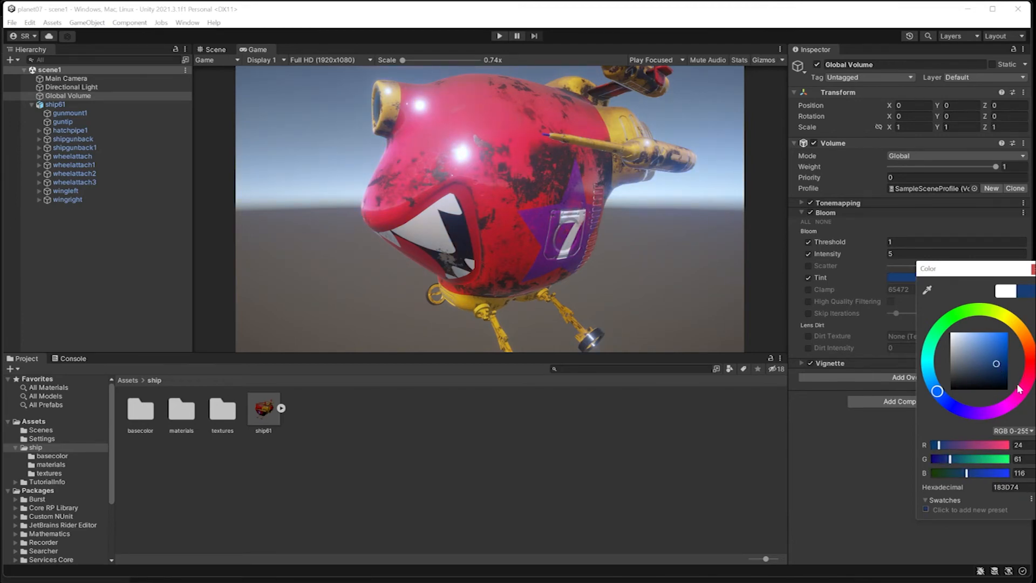
{"action": "mouse_move", "coordinate": [1022, 392]}
{"action": "left_mouse_down"}
{"action": "mouse_move", "coordinate": [1010, 364]}
{"action": "mouse_move", "coordinate": [992, 369]}
{"action": "left_mouse_up"}
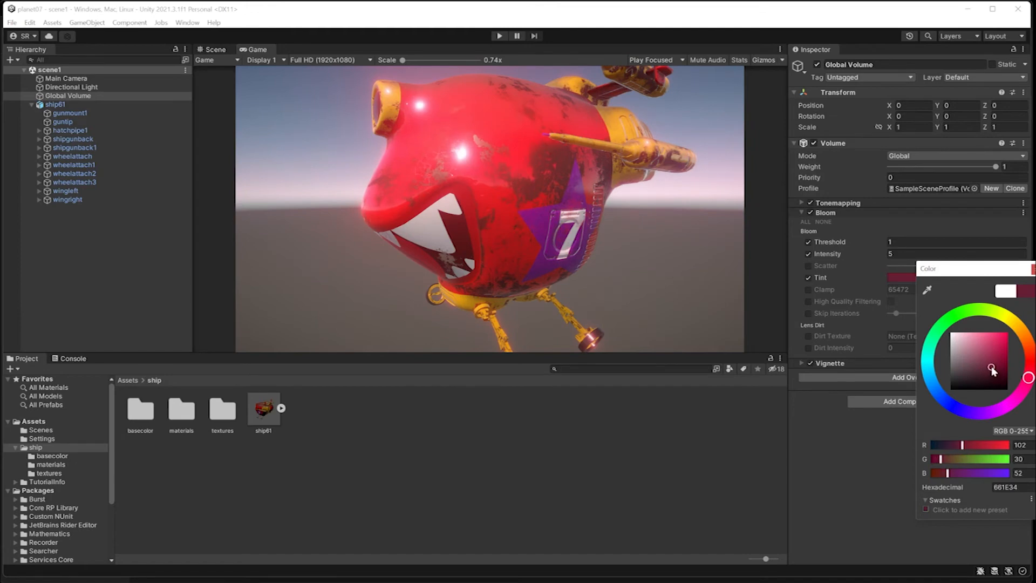
{"action": "left_click", "coordinate": [809, 424]}
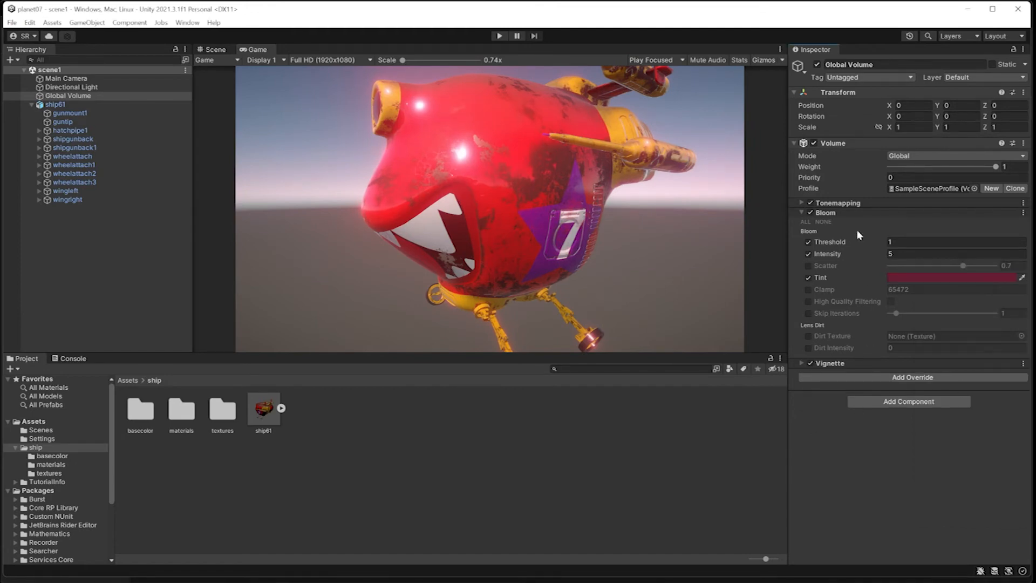
{"action": "left_click", "coordinate": [802, 210]}
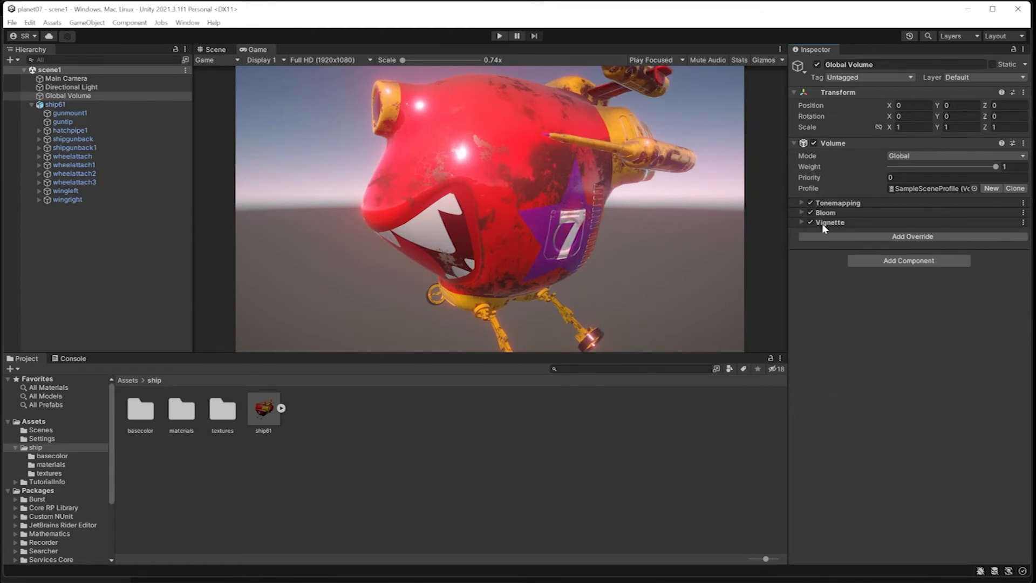
Add a Post-processing Depth Of Field override to the Global Volume.
{"action": "left_click", "coordinate": [901, 236]}
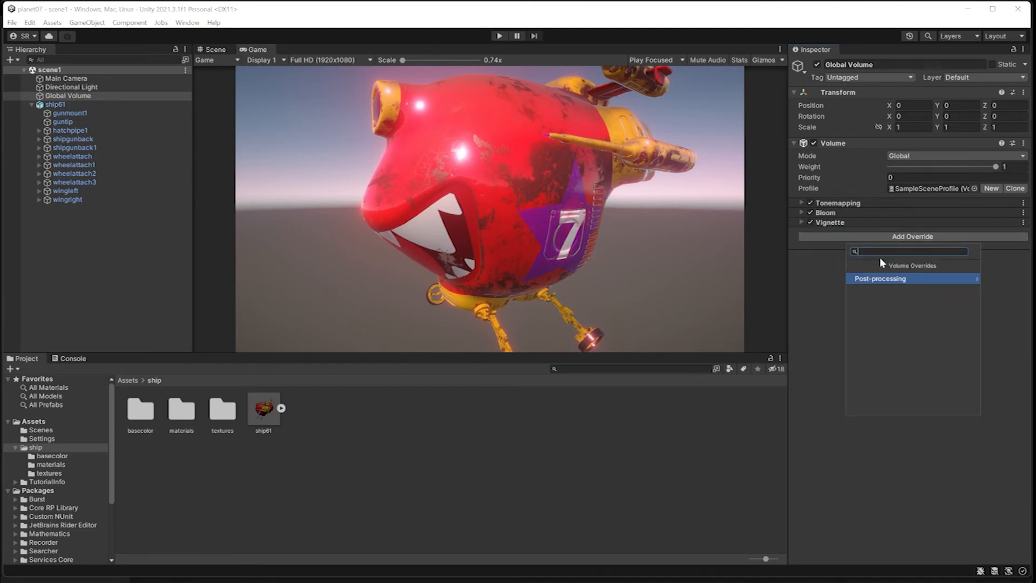
{"action": "left_click", "coordinate": [876, 280]}
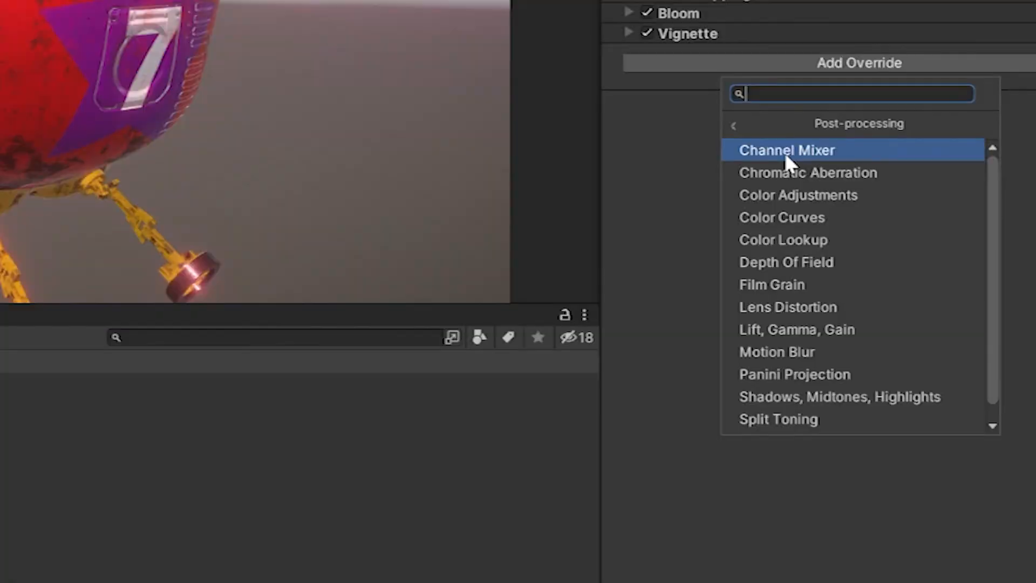
{"action": "left_click", "coordinate": [780, 262]}
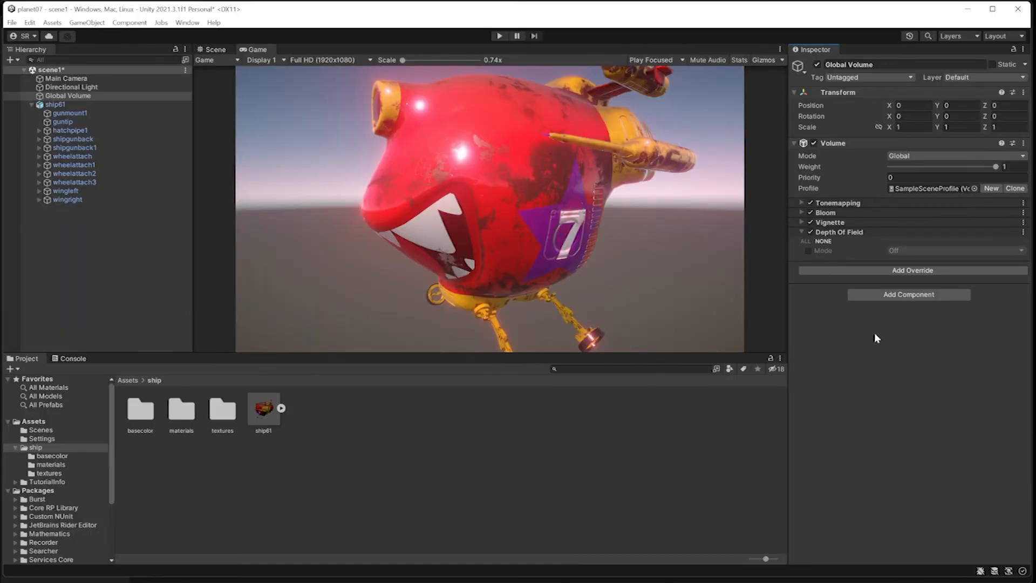
Enable the Depth Of Field Mode override and set it to Gaussian.
{"action": "left_click", "coordinate": [809, 251]}
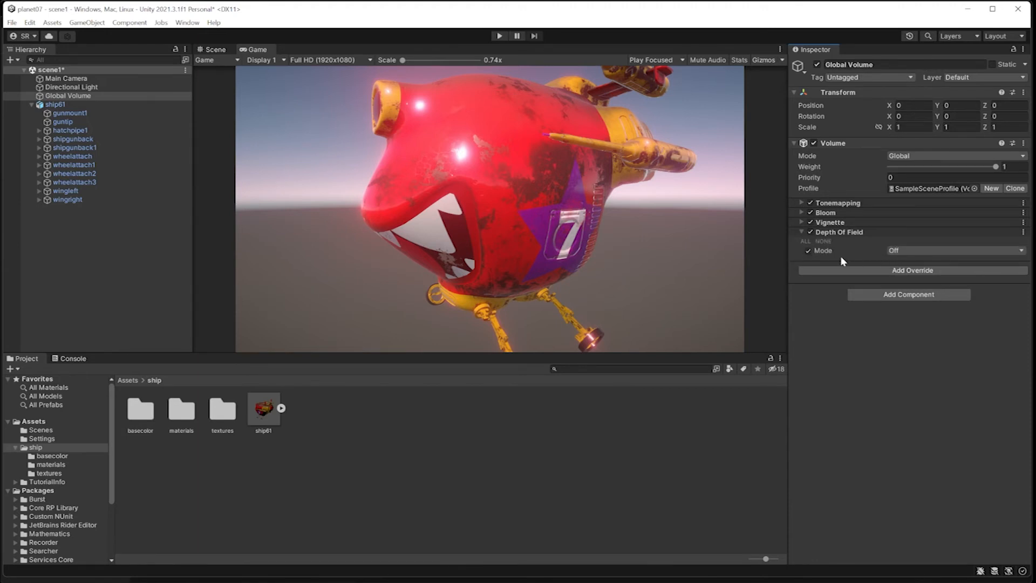
{"action": "left_click", "coordinate": [808, 251]}
{"action": "left_click", "coordinate": [803, 232]}
{"action": "left_click", "coordinate": [803, 232]}
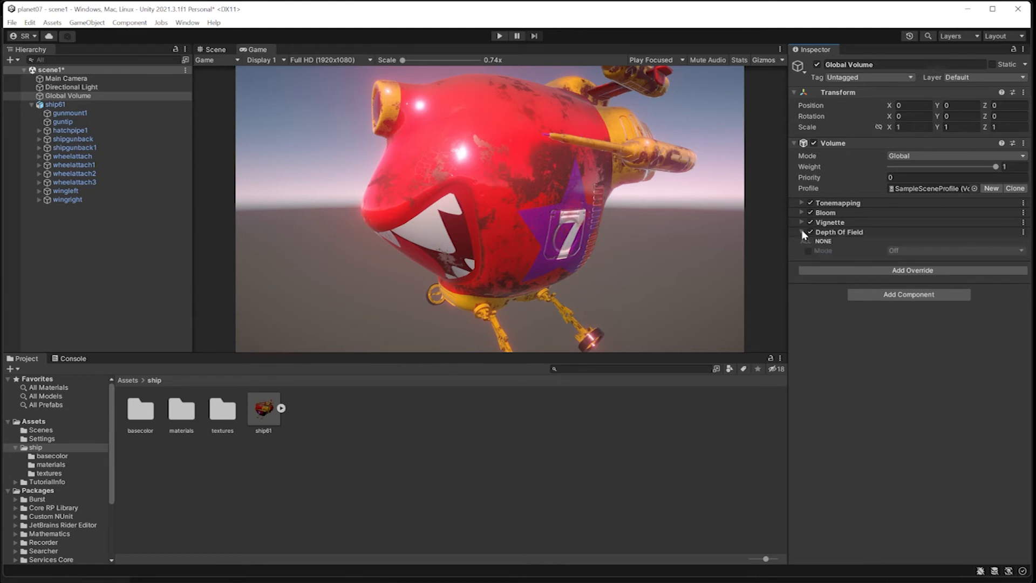
{"action": "left_click", "coordinate": [809, 250]}
{"action": "left_click", "coordinate": [906, 250]}
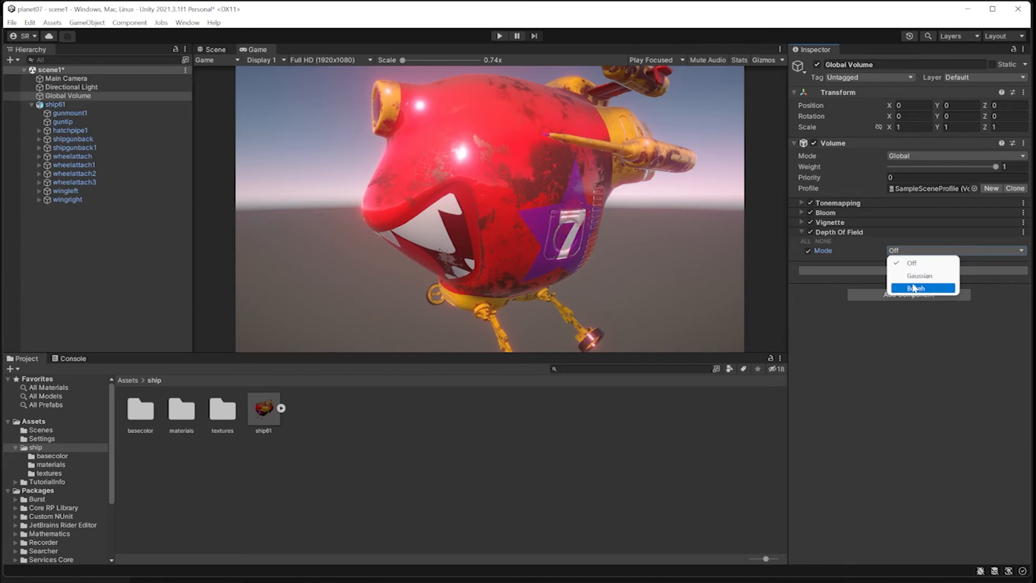
{"action": "left_click", "coordinate": [914, 276]}
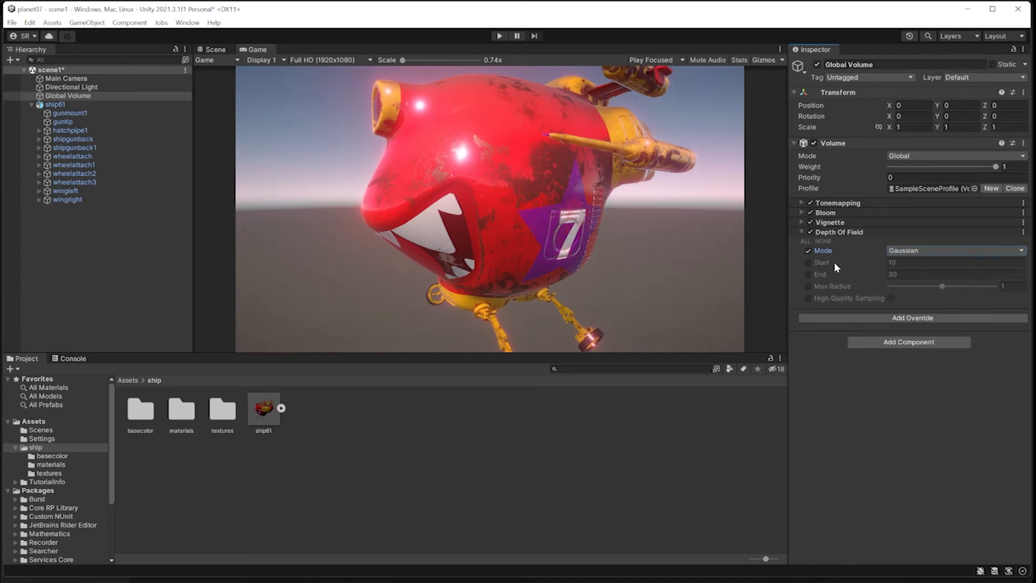
Enable the Gaussian Start and End distances and drag their values to adjust them.
{"action": "left_click", "coordinate": [808, 262]}
{"action": "left_click", "coordinate": [809, 275]}
{"action": "left_click_drag", "start_coordinate": [883, 263], "coordinate": [690, 265]}
{"action": "mouse_move", "coordinate": [876, 273]}
{"action": "left_mouse_down"}
{"action": "mouse_move", "coordinate": [988, 275]}
{"action": "mouse_move", "coordinate": [520, 287]}
{"action": "mouse_move", "coordinate": [804, 294]}
{"action": "mouse_move", "coordinate": [886, 273]}
{"action": "left_mouse_up"}
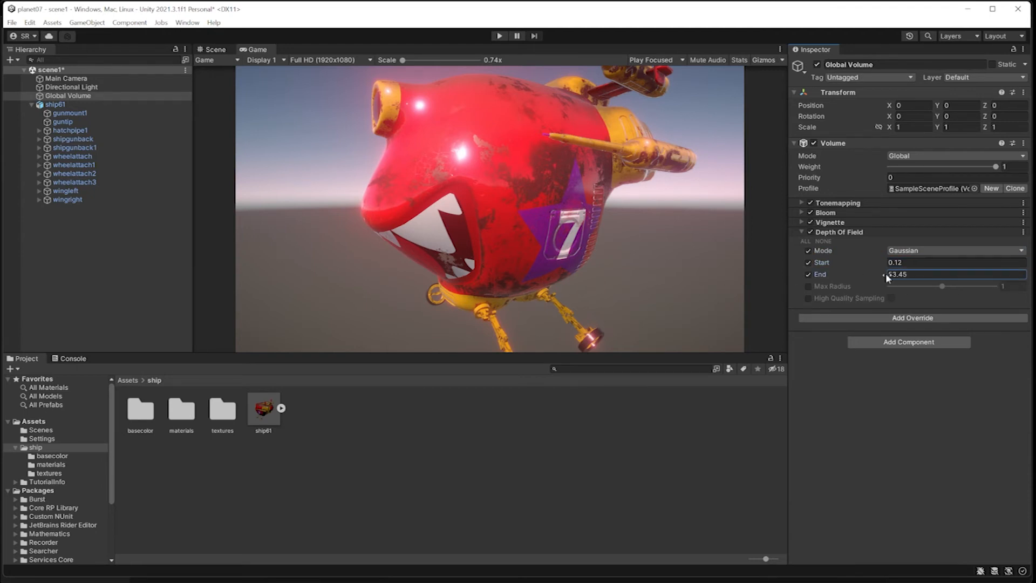
{"action": "left_click", "coordinate": [886, 264]}
{"action": "left_click_drag", "start_coordinate": [883, 272], "coordinate": [1025, 286]}
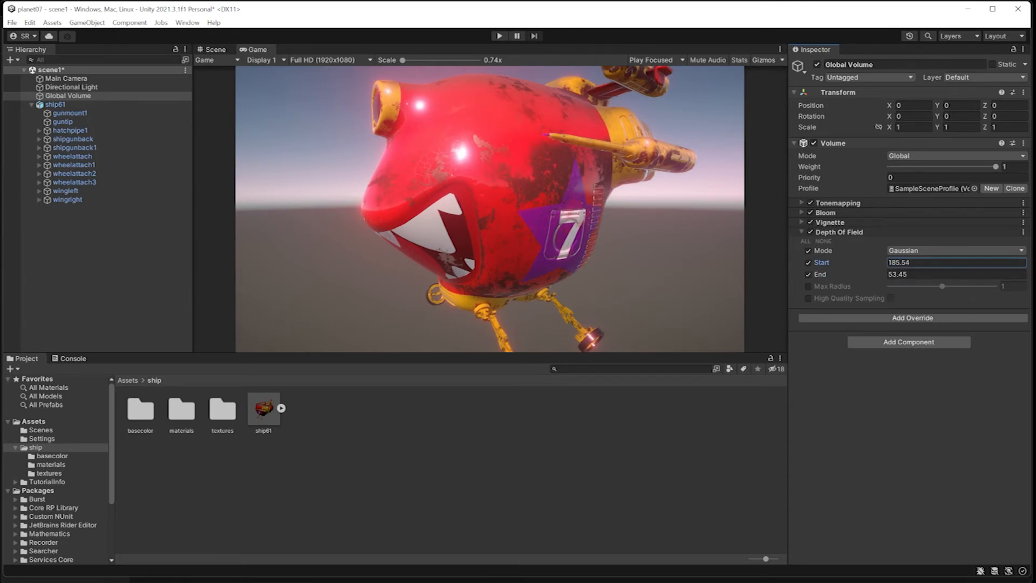
{"action": "left_click", "coordinate": [898, 252]}
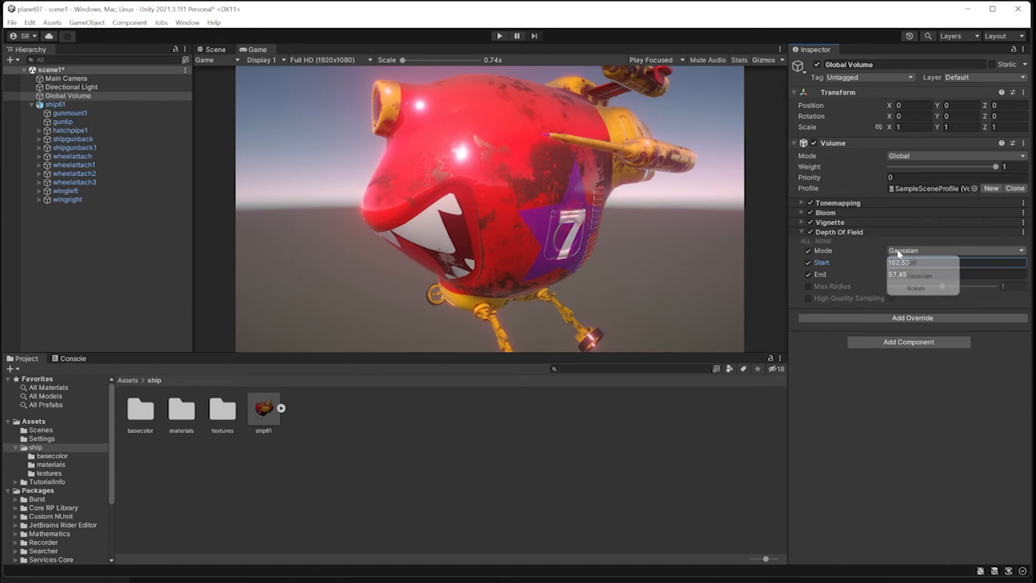
Switch Depth Of Field to Bokeh with Focus Distance 16.1, then raise it, and Focal Length 164.
{"action": "left_click", "coordinate": [916, 288]}
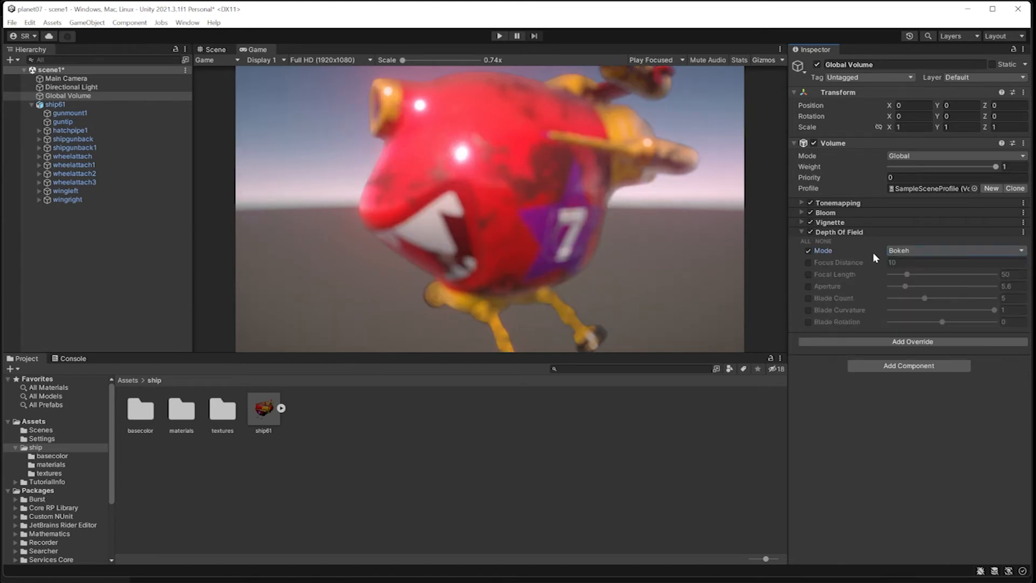
{"action": "left_click", "coordinate": [808, 262]}
{"action": "left_click", "coordinate": [883, 262]}
{"action": "type", "text": "16.1"}
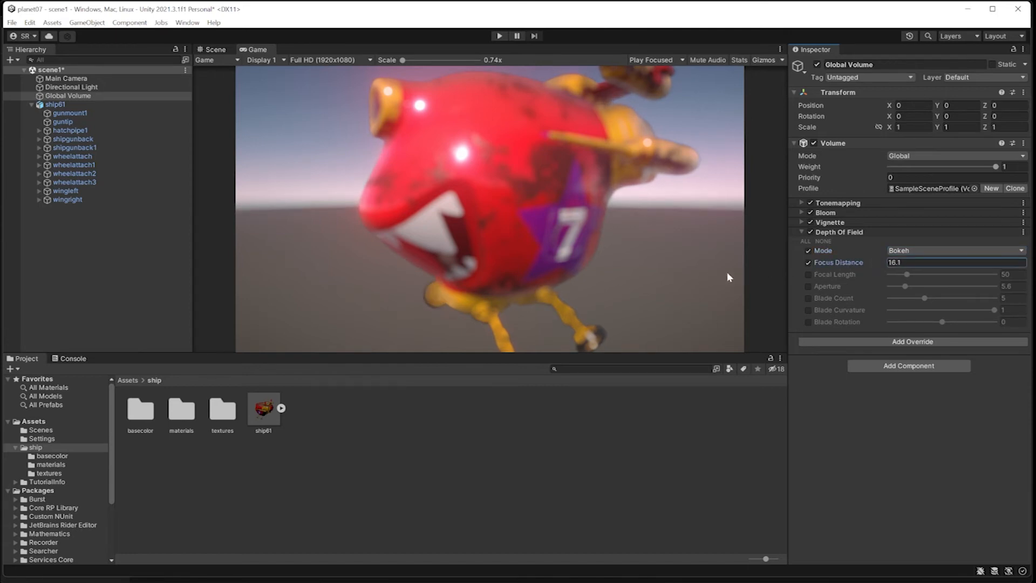
{"action": "left_click_drag", "start_coordinate": [727, 273], "coordinate": [1015, 300]}
{"action": "left_click_drag", "start_coordinate": [884, 261], "coordinate": [479, 274]}
{"action": "left_click", "coordinate": [808, 275]}
{"action": "mouse_move", "coordinate": [908, 274]}
{"action": "left_mouse_down"}
{"action": "mouse_move", "coordinate": [996, 275]}
{"action": "mouse_move", "coordinate": [893, 277]}
{"action": "left_mouse_up"}
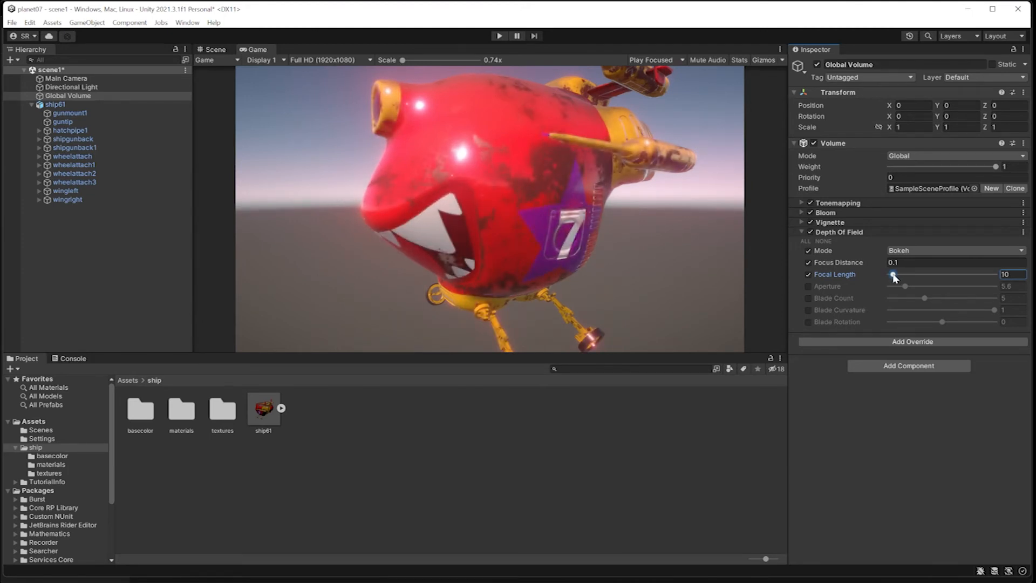
Remove the Depth Of Field override from the Global Volume.
{"action": "left_click", "coordinate": [800, 231]}
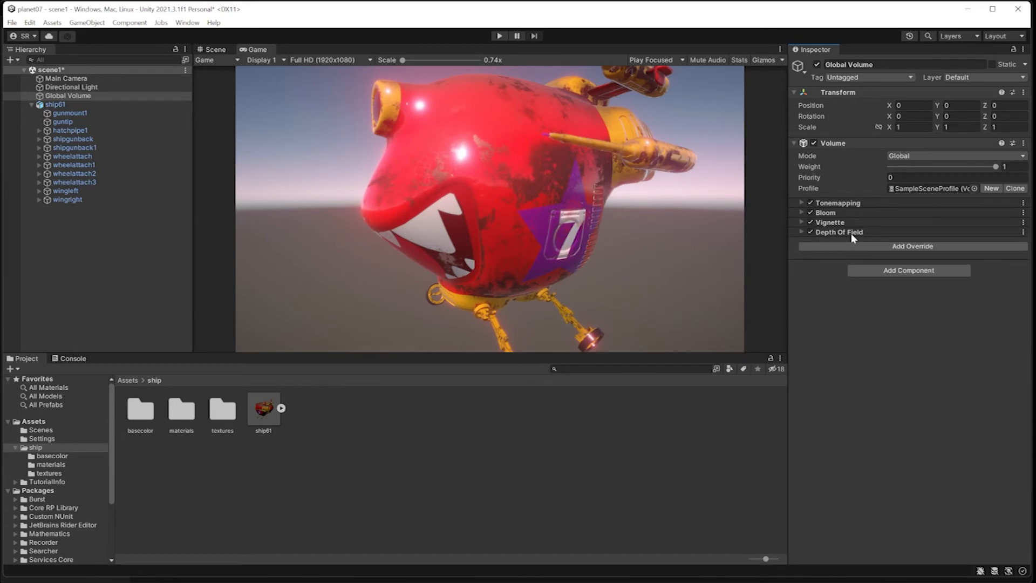
{"action": "left_click", "coordinate": [1007, 232]}
{"action": "left_click", "coordinate": [1023, 232]}
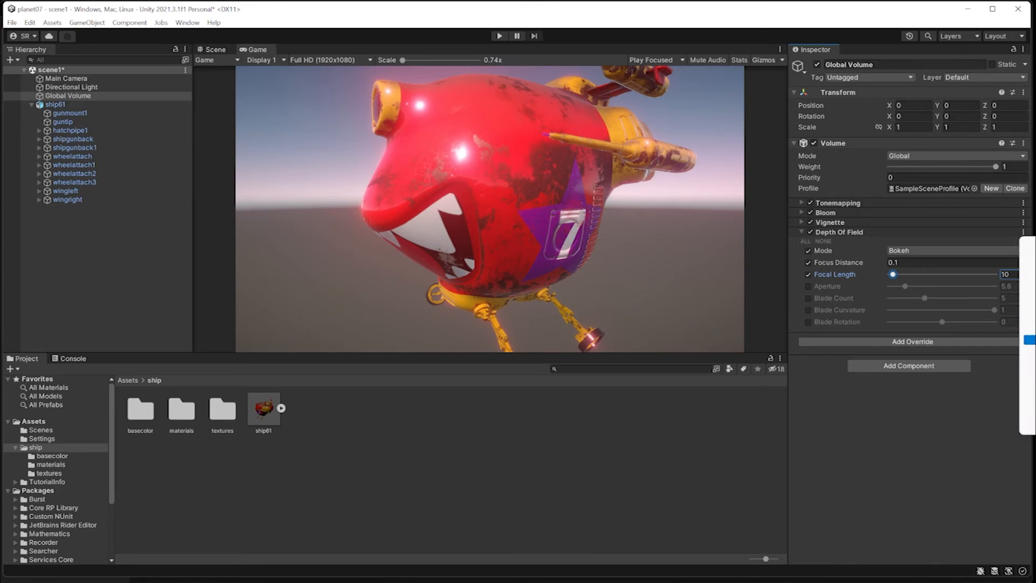
{"action": "left_click", "coordinate": [1029, 339]}
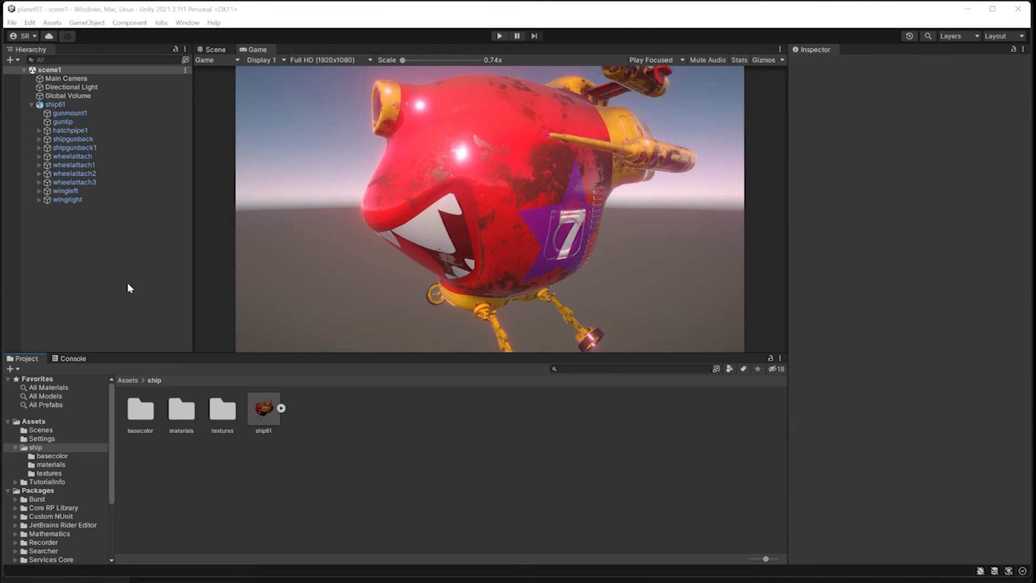
Switch to the Scene view and create an empty object named maintimeline.
{"action": "left_click", "coordinate": [32, 104]}
{"action": "left_click", "coordinate": [55, 106]}
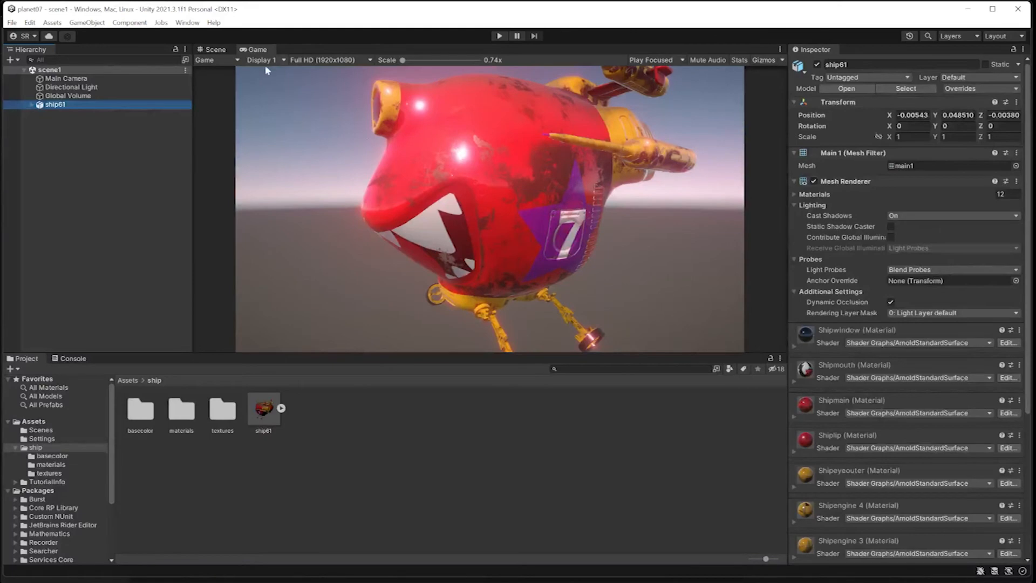
{"action": "left_click", "coordinate": [215, 50]}
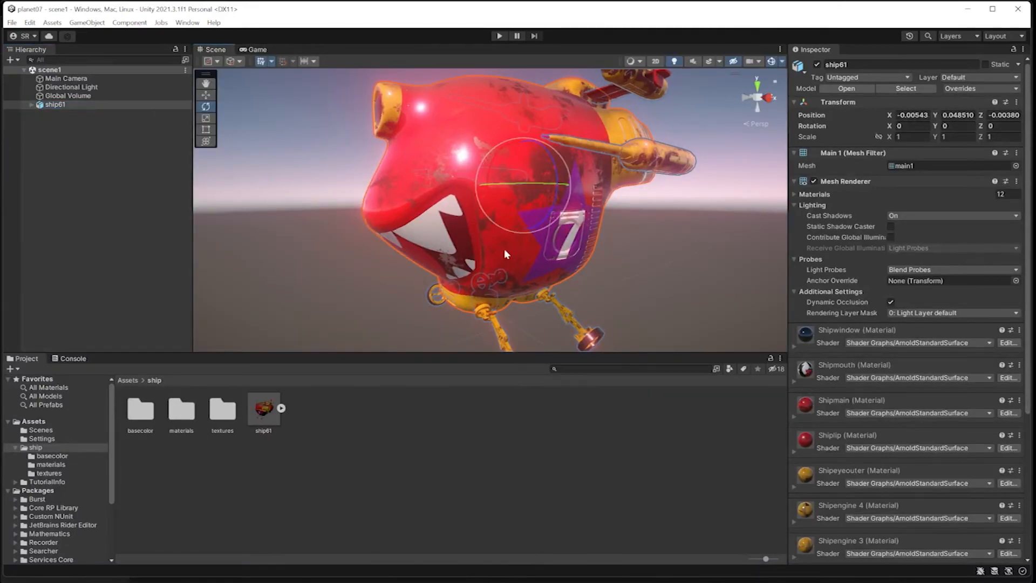
{"action": "right_click", "coordinate": [47, 146]}
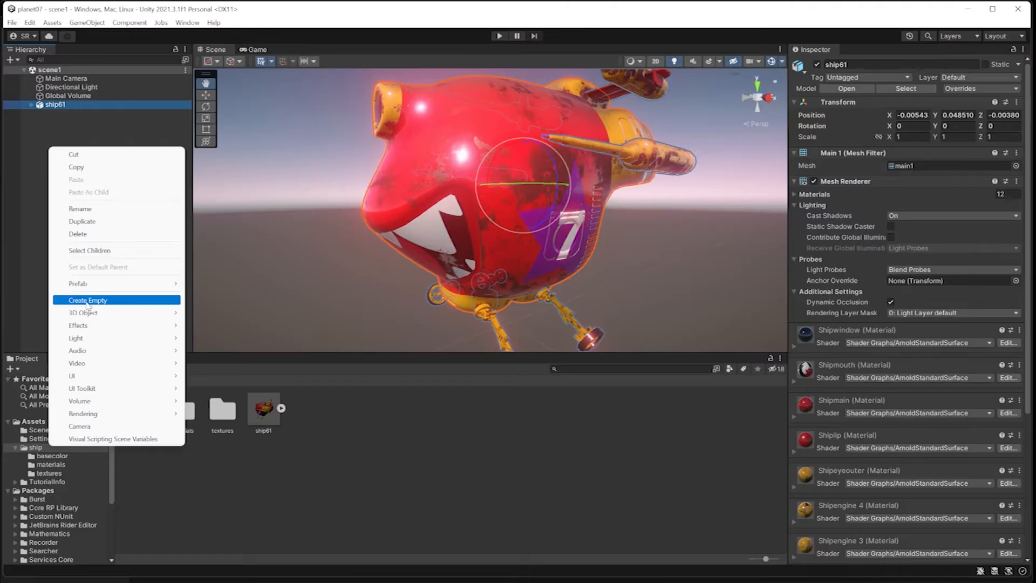
{"action": "left_click", "coordinate": [155, 403]}
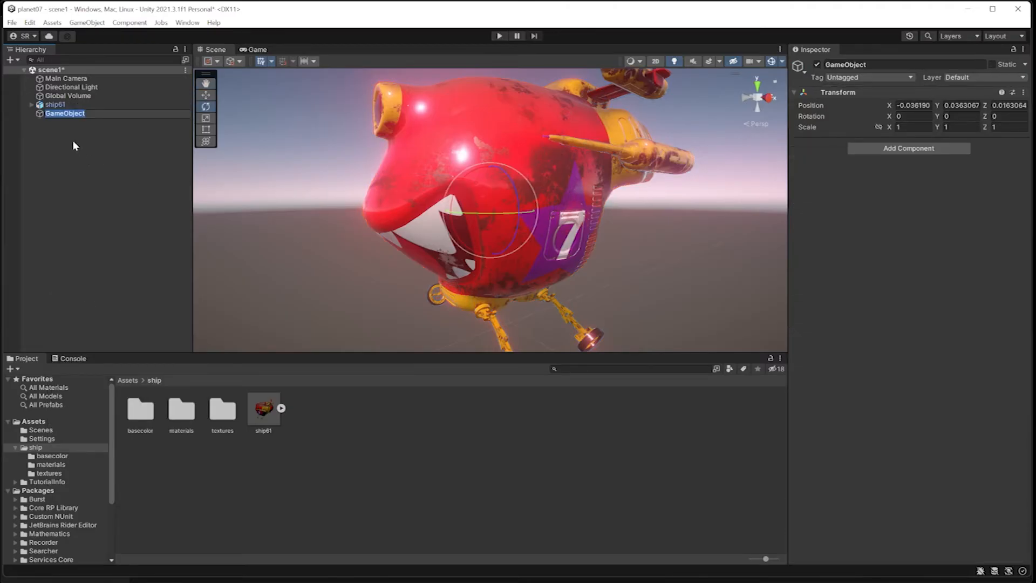
{"action": "type", "text": "t"}
{"action": "key", "text": "BackSpace"}
{"action": "type", "text": "maintimeline"}
{"action": "key", "text": "Return"}
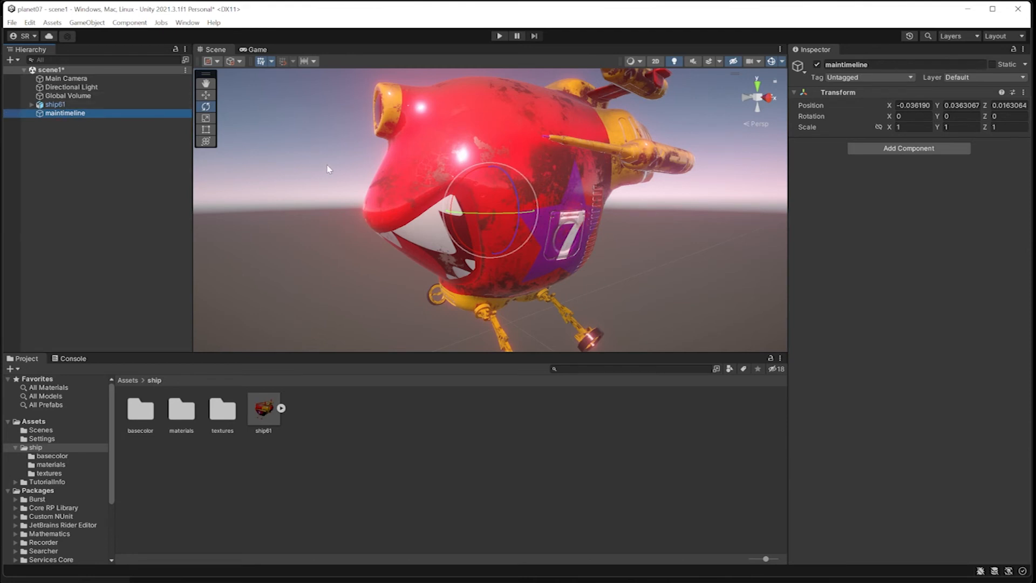
Reset maintimeline's Transform so it sits at position 0, 0, 0.
{"action": "left_click", "coordinate": [206, 95]}
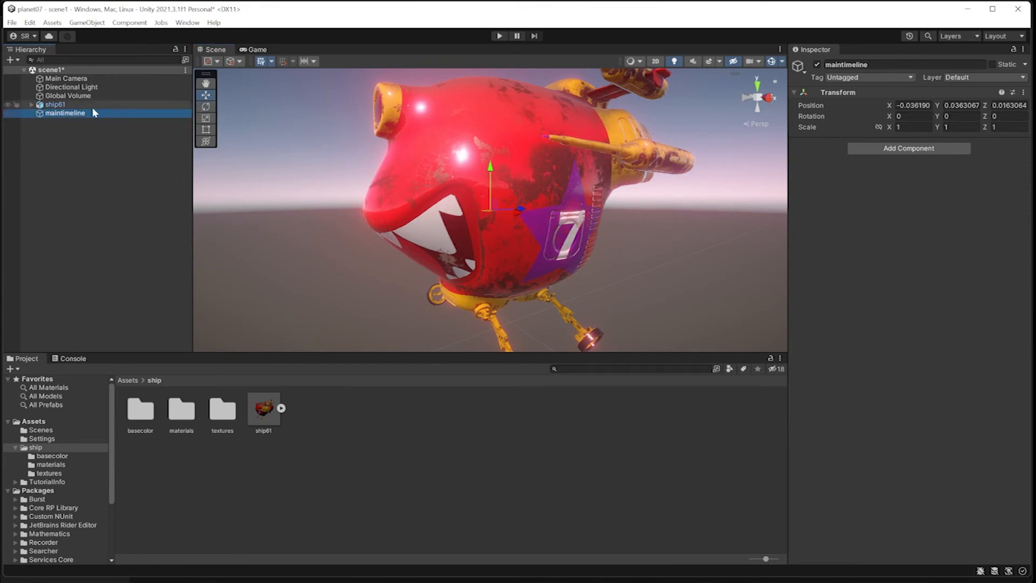
{"action": "left_click", "coordinate": [1026, 93]}
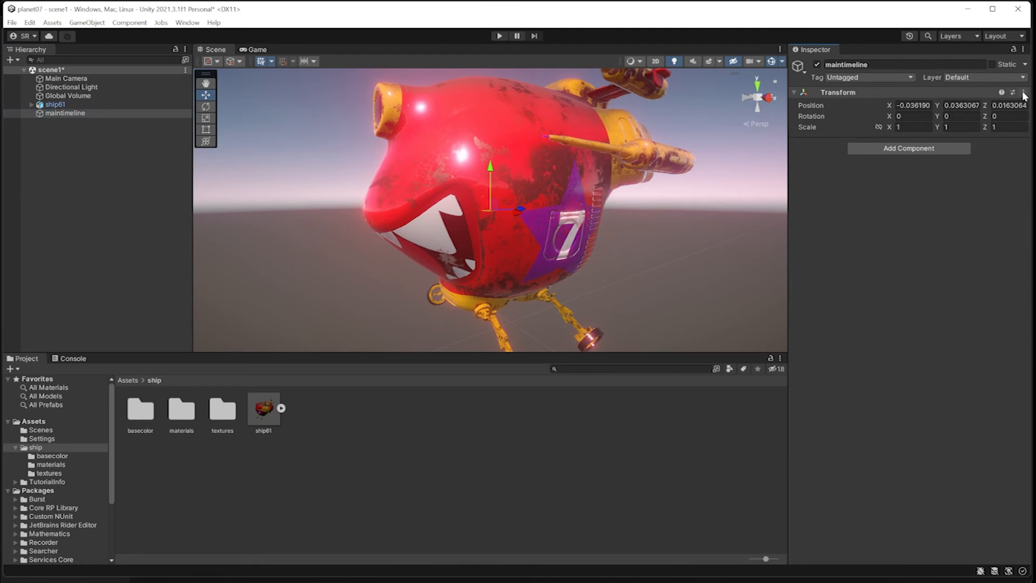
{"action": "left_click", "coordinate": [1025, 93]}
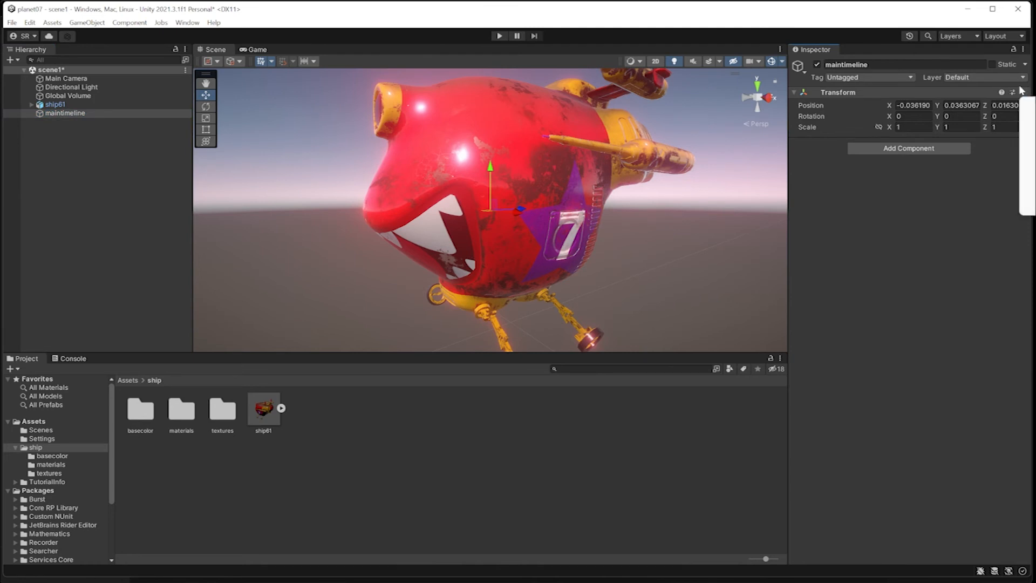
{"action": "left_click_drag", "start_coordinate": [921, 11], "coordinate": [787, 23]}
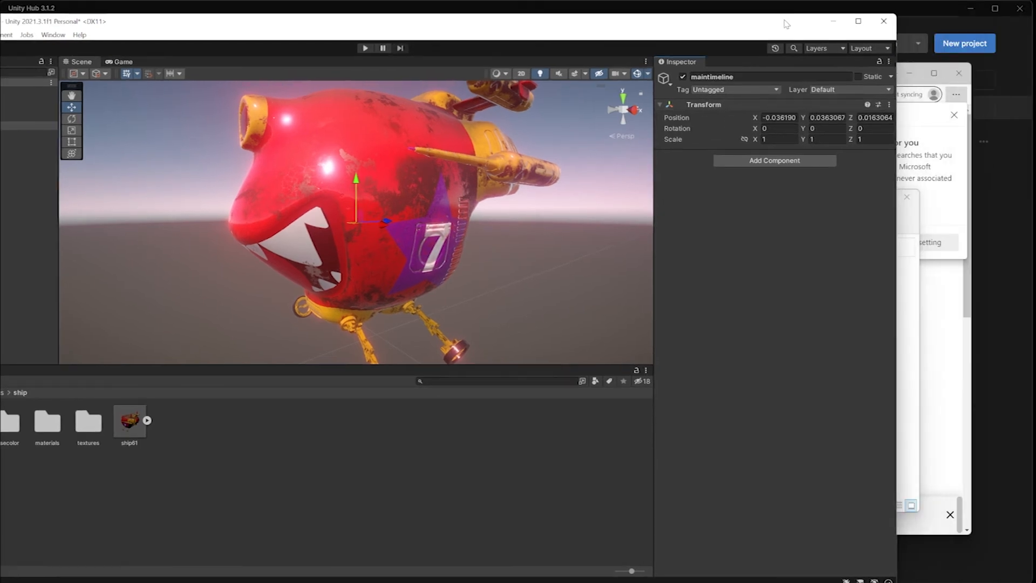
{"action": "left_click", "coordinate": [890, 105]}
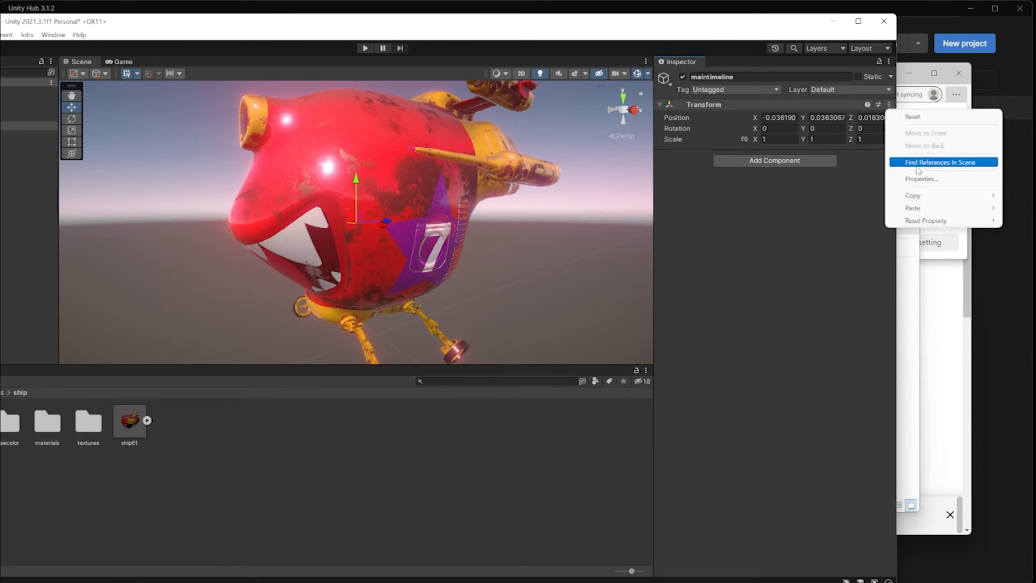
{"action": "left_click", "coordinate": [913, 117]}
{"action": "double_click", "coordinate": [708, 20]}
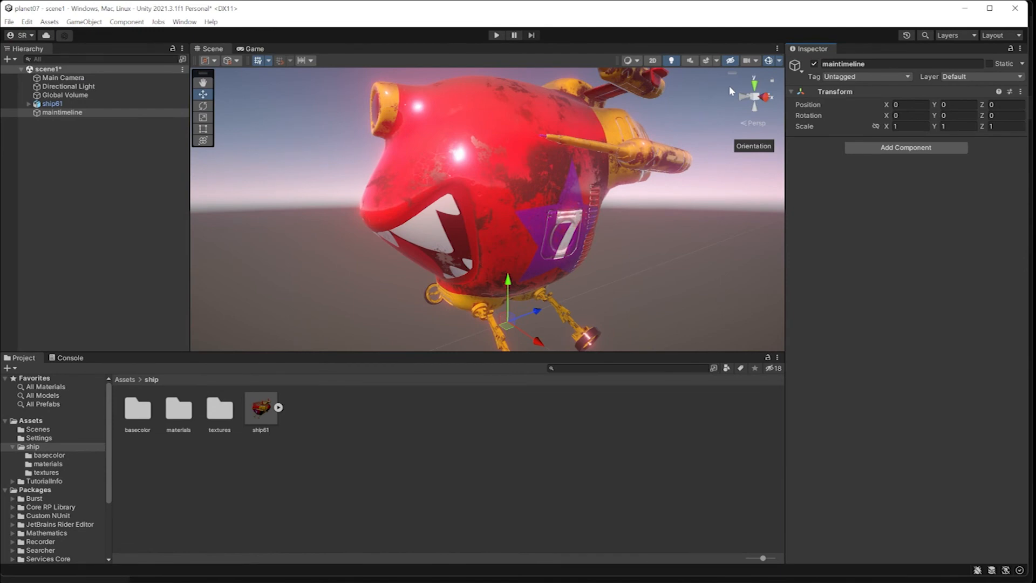
With maintimeline selected, open the Timeline window from Window > Sequencing.
{"action": "left_click", "coordinate": [62, 113]}
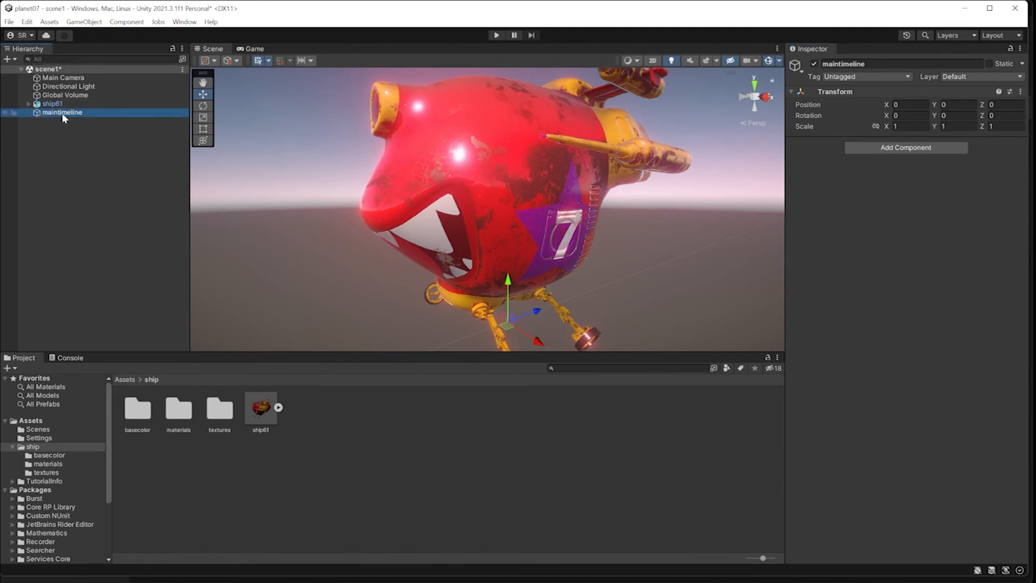
{"action": "left_click", "coordinate": [184, 22]}
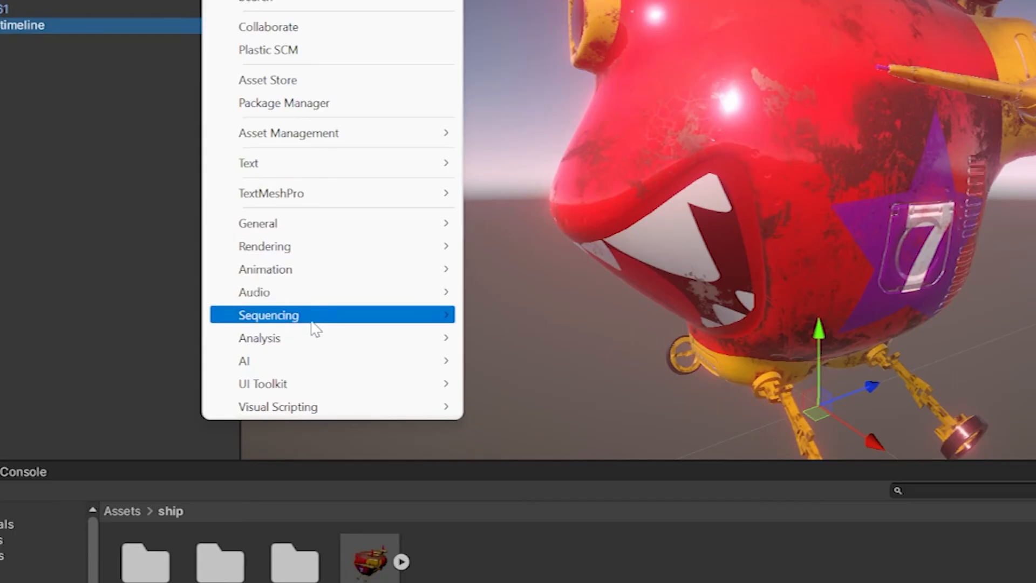
{"action": "mouse_move", "coordinate": [229, 276]}
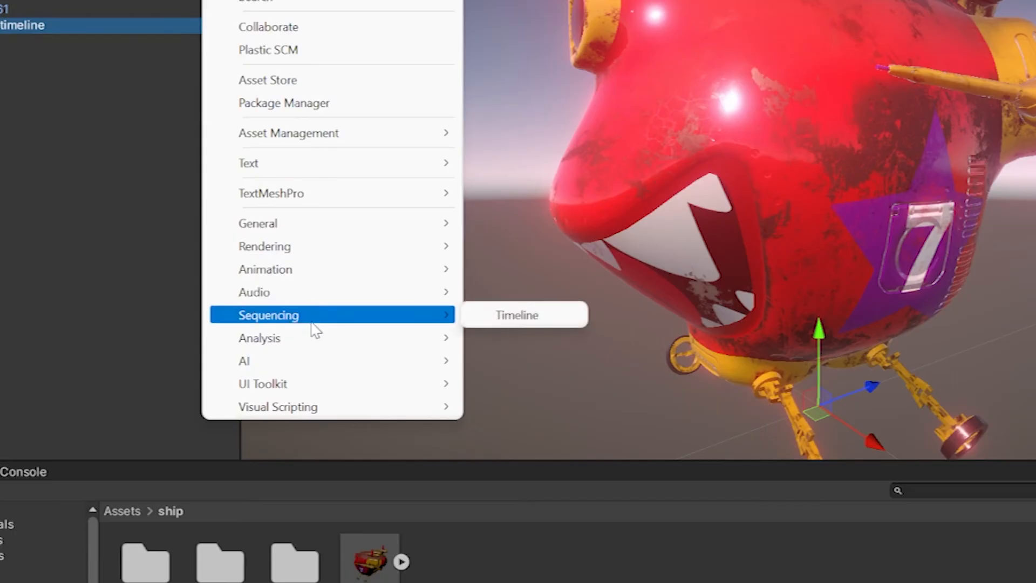
{"action": "left_click", "coordinate": [524, 319]}
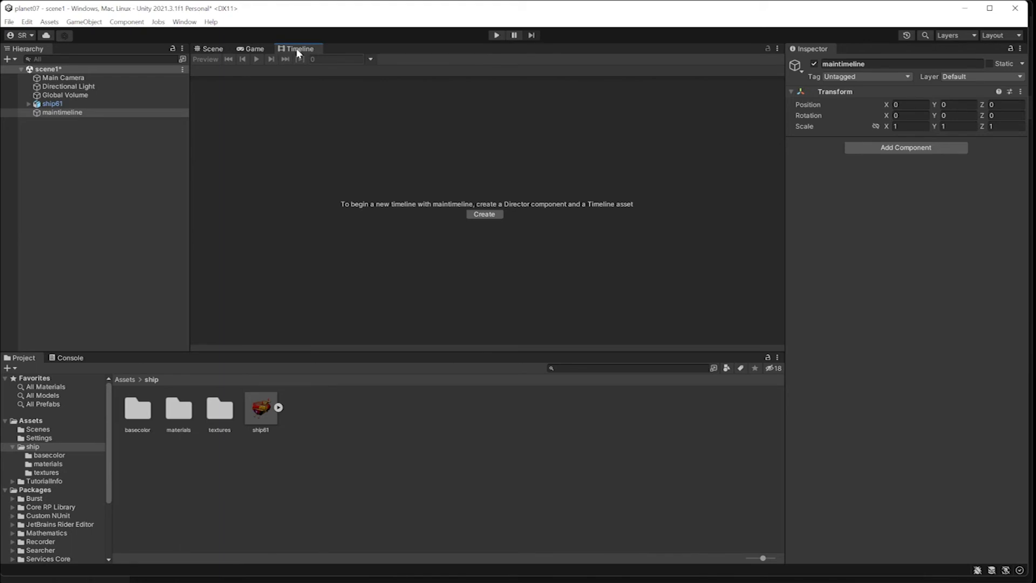
Dock the Timeline as a bottom panel below the Scene view and enlarge it.
{"action": "left_click_drag", "start_coordinate": [297, 50], "coordinate": [286, 143]}
{"action": "left_click_drag", "start_coordinate": [269, 274], "coordinate": [215, 379]}
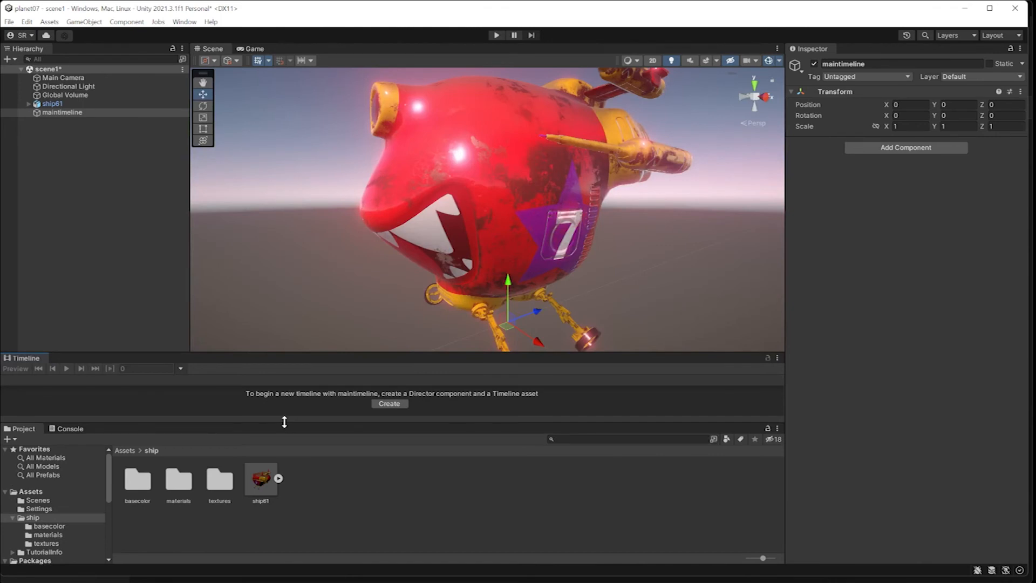
{"action": "left_click_drag", "start_coordinate": [285, 421], "coordinate": [301, 471]}
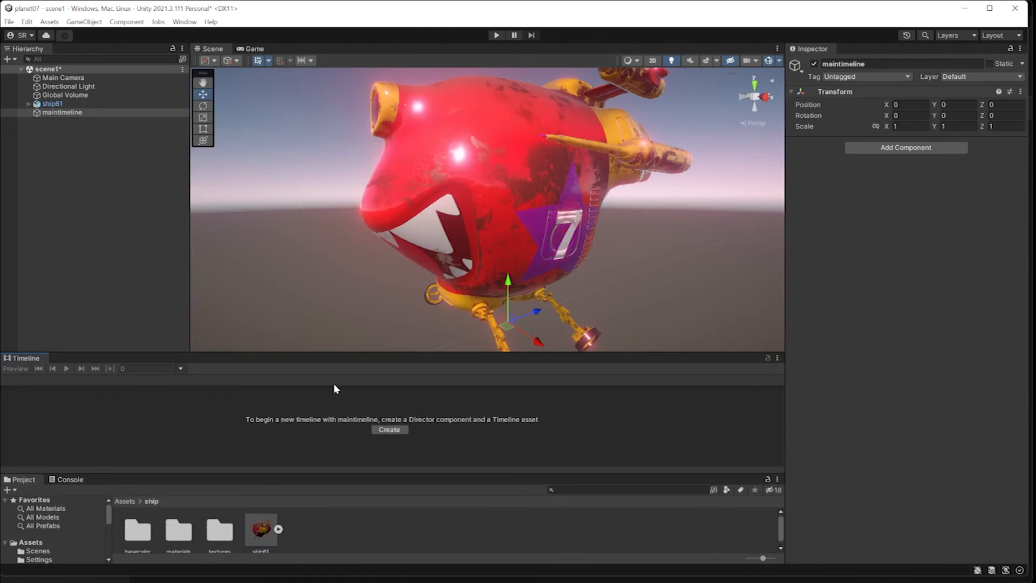
{"action": "mouse_move", "coordinate": [306, 473]}
{"action": "left_mouse_down"}
{"action": "mouse_move", "coordinate": [303, 439]}
{"action": "mouse_move", "coordinate": [303, 489]}
{"action": "mouse_move", "coordinate": [303, 463]}
{"action": "mouse_move", "coordinate": [307, 480]}
{"action": "left_mouse_up"}
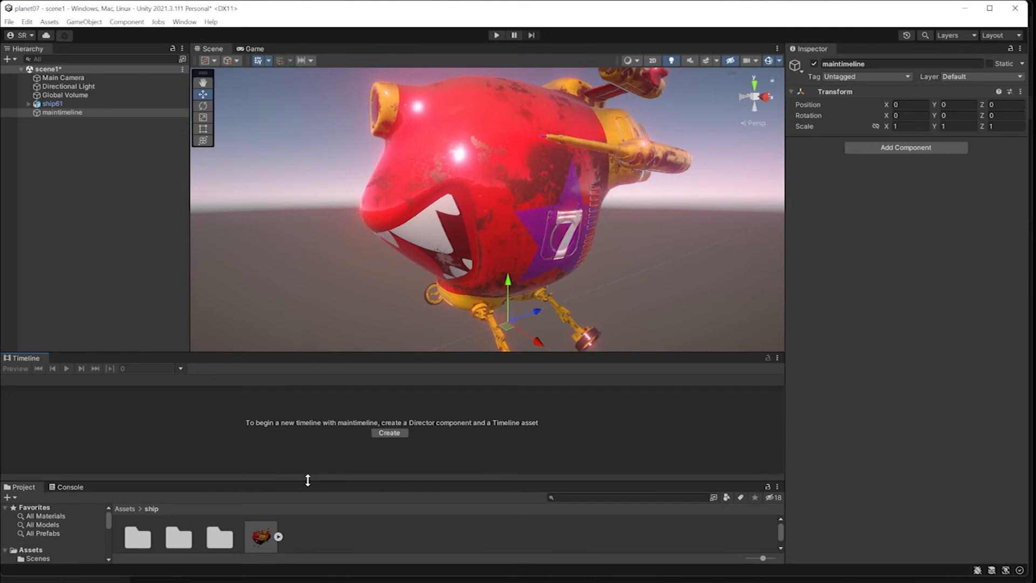
{"action": "left_click_drag", "start_coordinate": [351, 353], "coordinate": [354, 320]}
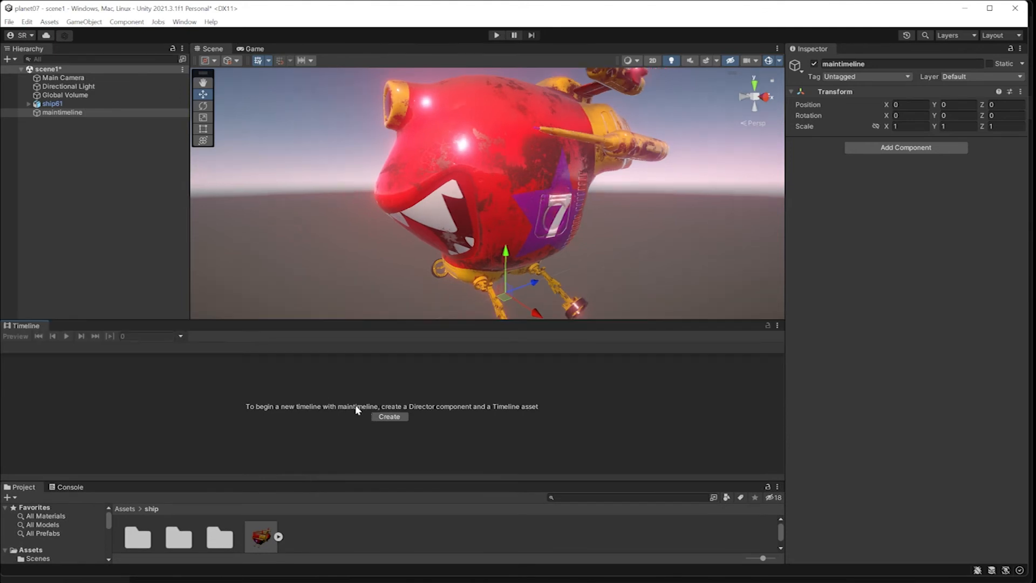
Create and save the maintimeline Timeline asset, then drag ship61 into the Timeline.
{"action": "left_click", "coordinate": [385, 418]}
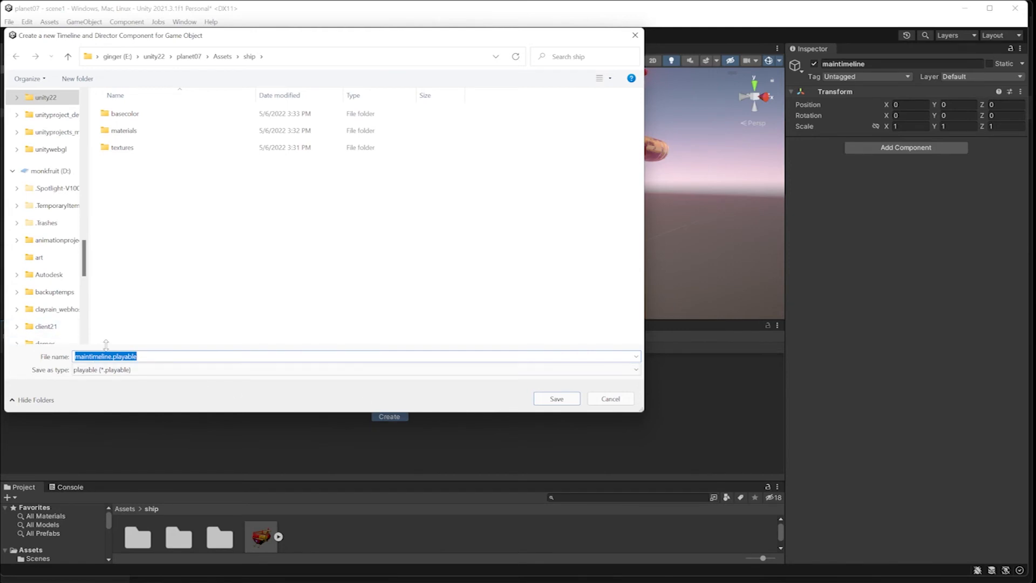
{"action": "left_click", "coordinate": [551, 396]}
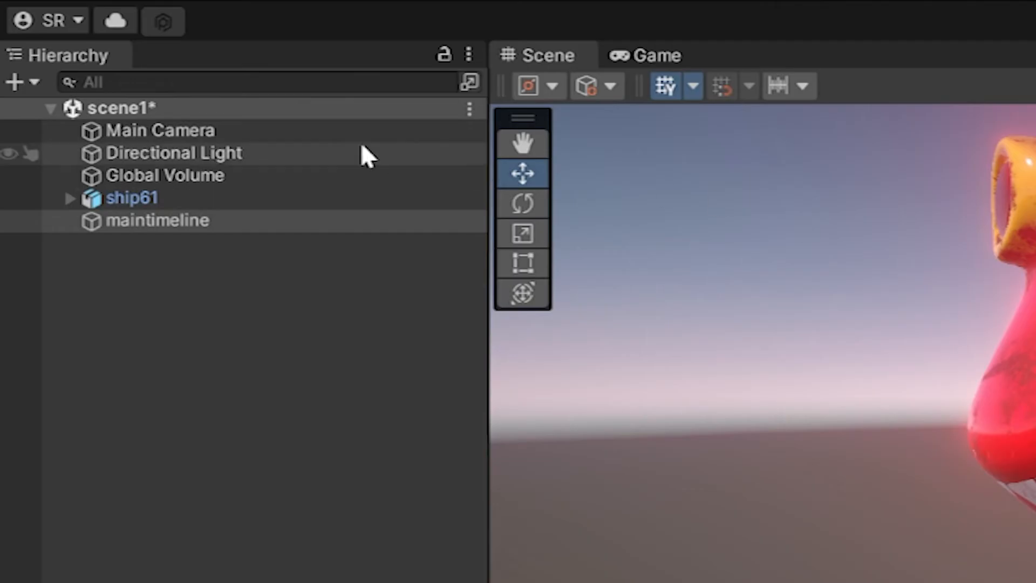
{"action": "left_click", "coordinate": [55, 103]}
{"action": "left_click_drag", "start_coordinate": [137, 198], "coordinate": [61, 379]}
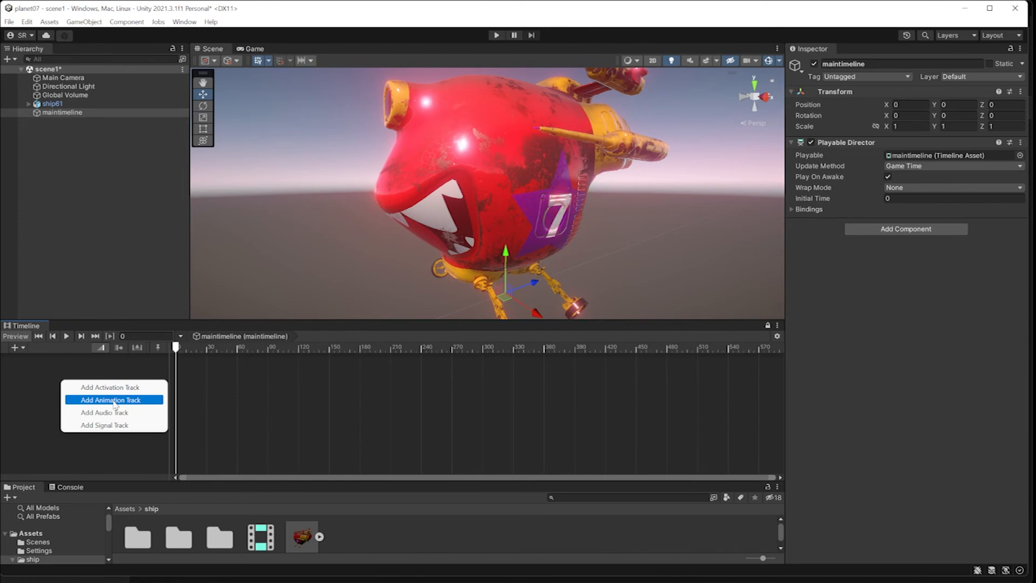
Add an Animation Track bound to ship61.
{"action": "left_click", "coordinate": [114, 400]}
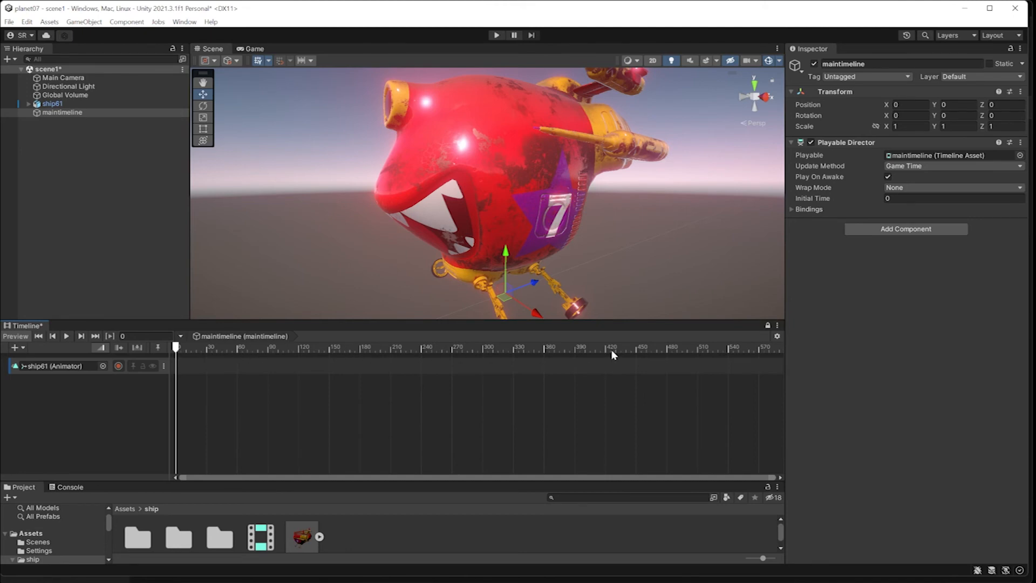
{"action": "key", "text": "alt"}
{"action": "left_click_drag", "start_coordinate": [633, 422], "coordinate": [675, 427], "text": "alt"}
Move the playhead to frame 60, then back to frame 0.
{"action": "left_click_drag", "start_coordinate": [176, 347], "coordinate": [239, 351]}
{"action": "left_click", "coordinate": [141, 335]}
{"action": "type", "text": "6059"}
{"action": "key", "text": "Return"}
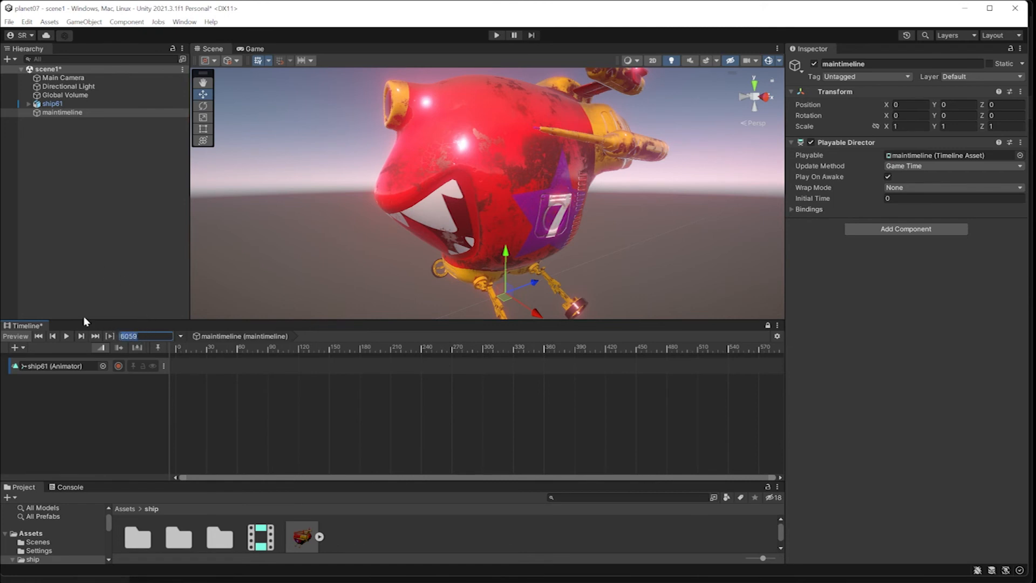
{"action": "type", "text": "60"}
{"action": "key", "text": "Return"}
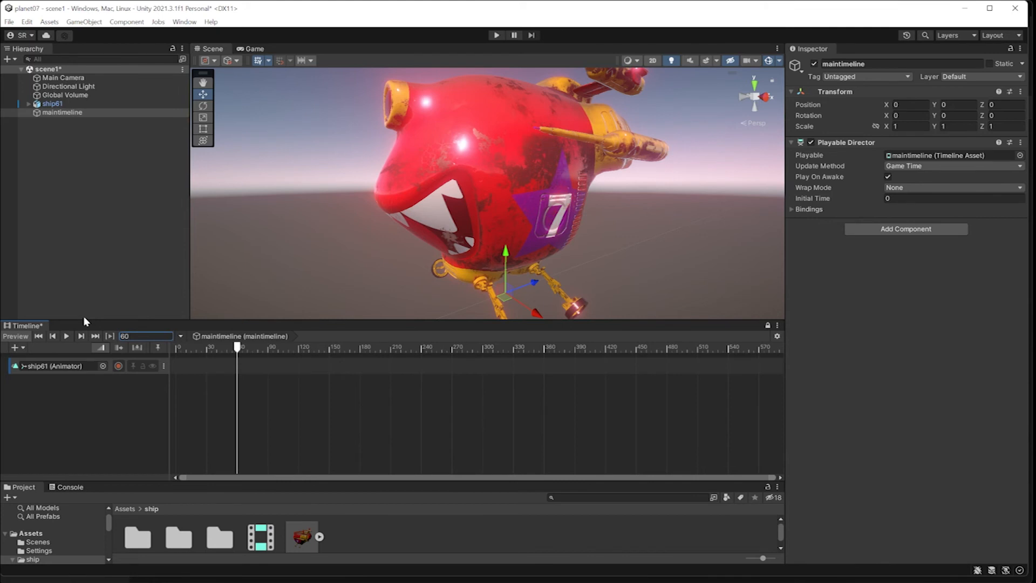
{"action": "type", "text": "0"}
{"action": "key", "text": "Return"}
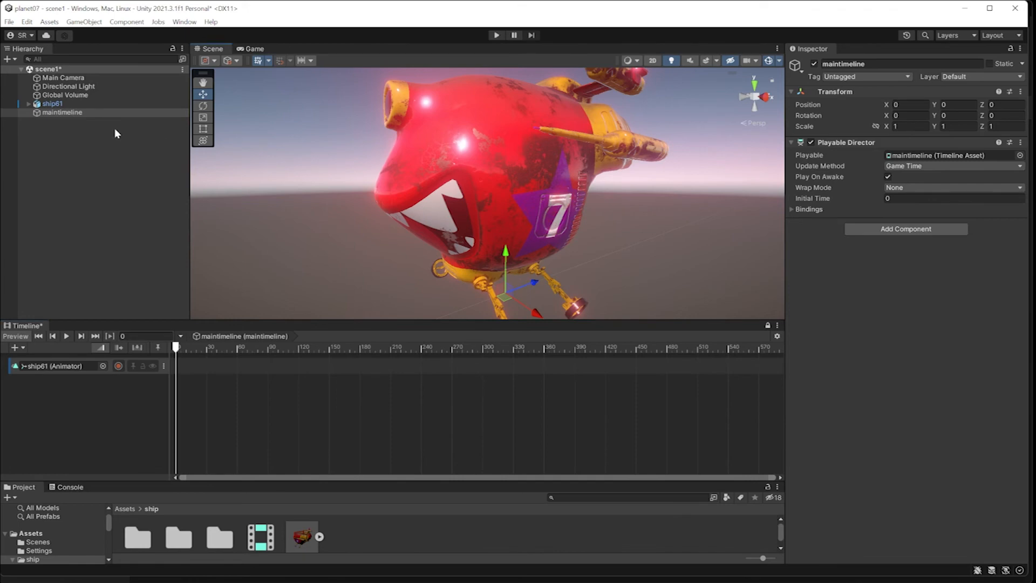
Start recording on ship61's track and key its Z position 0.2395 at frame 0.
{"action": "left_click", "coordinate": [53, 104]}
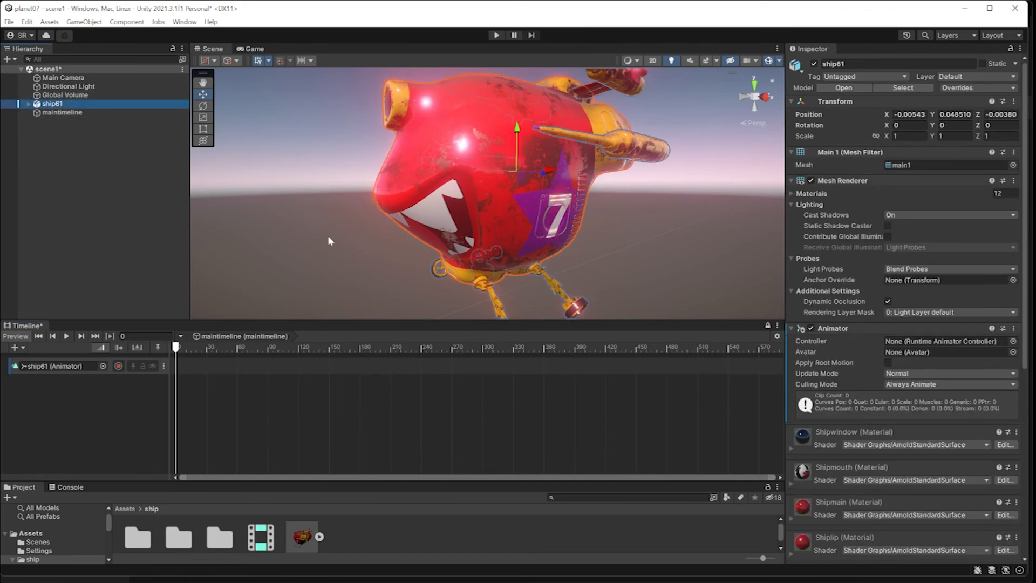
{"action": "left_click_drag", "start_coordinate": [547, 176], "coordinate": [737, 149], "text": "alt"}
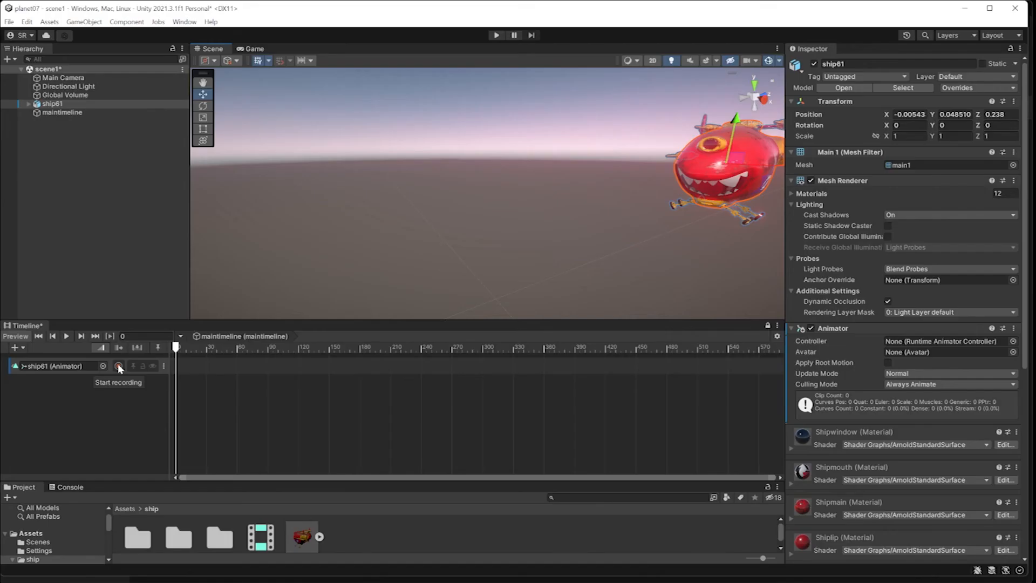
{"action": "left_click", "coordinate": [265, 234]}
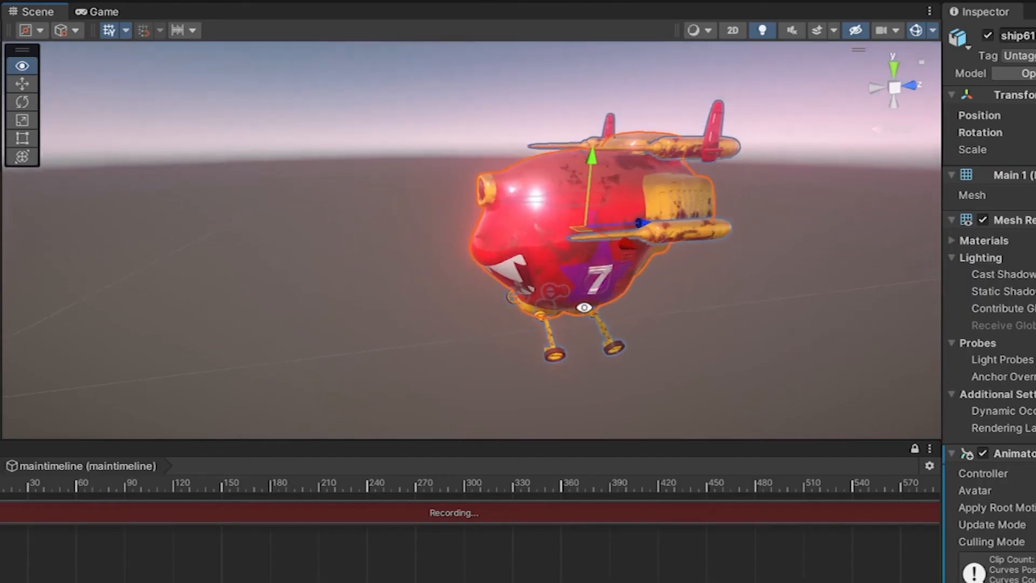
{"action": "left_click_drag", "start_coordinate": [634, 220], "coordinate": [654, 218]}
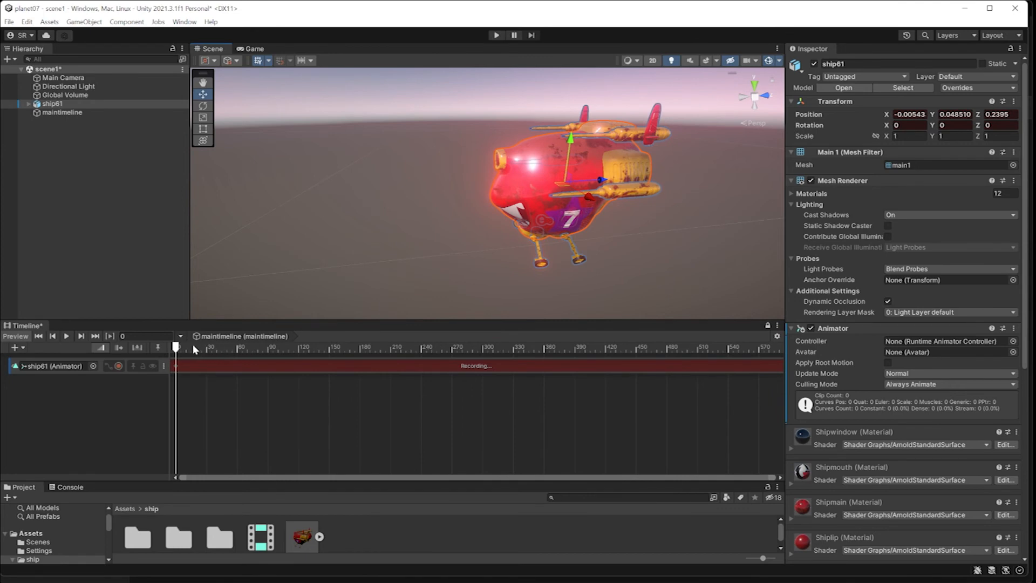
At frame 150, move ship61 forward to Z 0.0464 and stop recording.
{"action": "left_click", "coordinate": [129, 336]}
{"action": "type", "text": "150"}
{"action": "key", "text": "Return"}
{"action": "left_click_drag", "start_coordinate": [603, 183], "coordinate": [274, 216]}
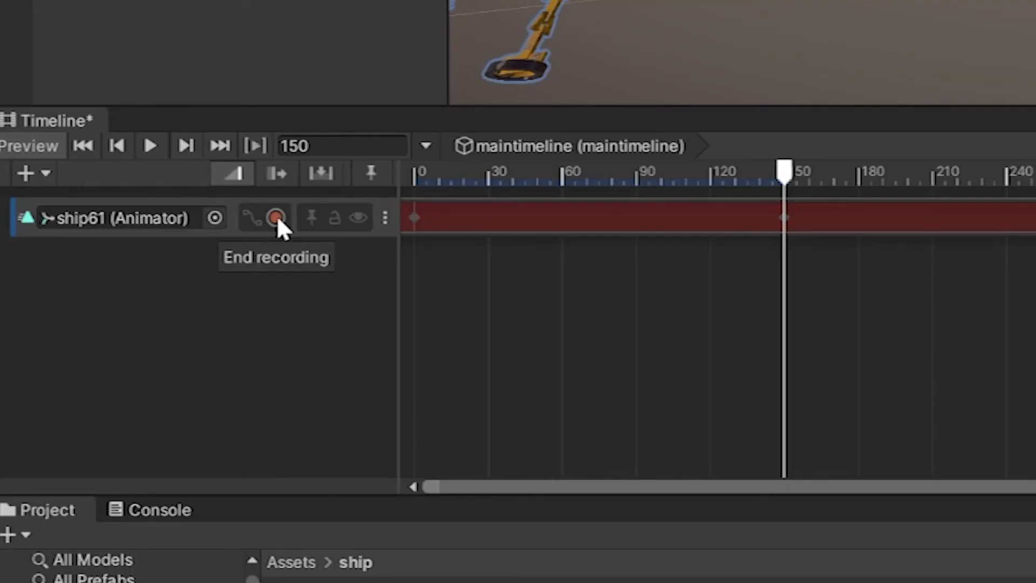
{"action": "left_click", "coordinate": [276, 217]}
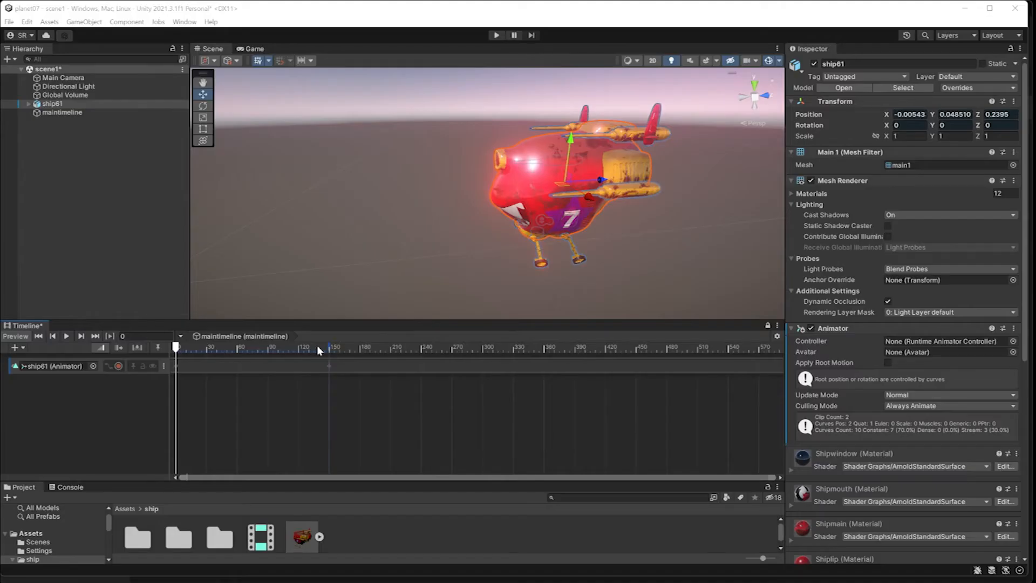
Record a frame 60 key raising ship61 to Y 0.0607 on its track.
{"action": "left_click_drag", "start_coordinate": [311, 346], "coordinate": [241, 352]}
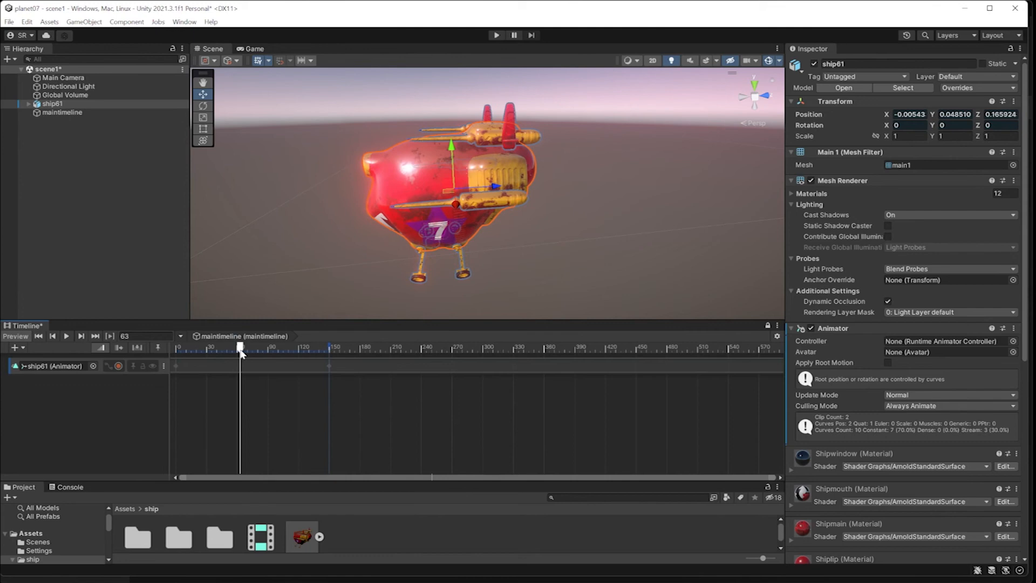
{"action": "left_click", "coordinate": [134, 336]}
{"action": "type", "text": "60"}
{"action": "key", "text": "Return"}
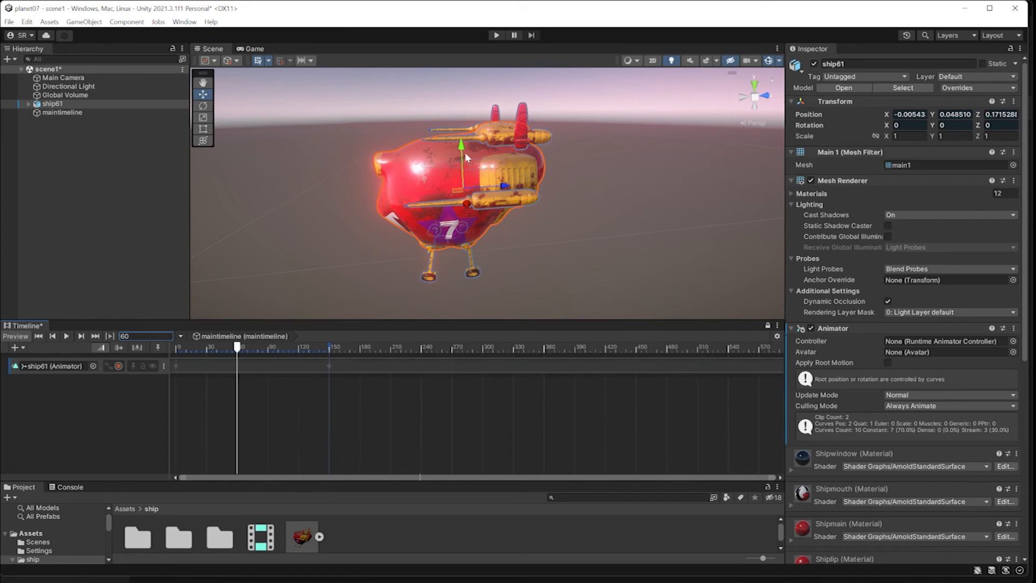
{"action": "left_click", "coordinate": [118, 366]}
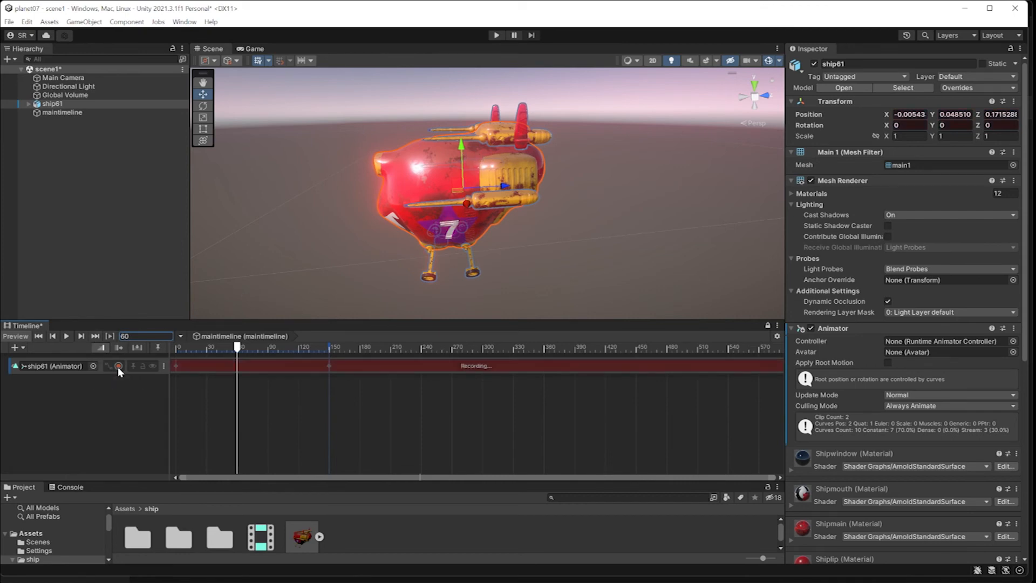
{"action": "left_click_drag", "start_coordinate": [457, 144], "coordinate": [463, 130]}
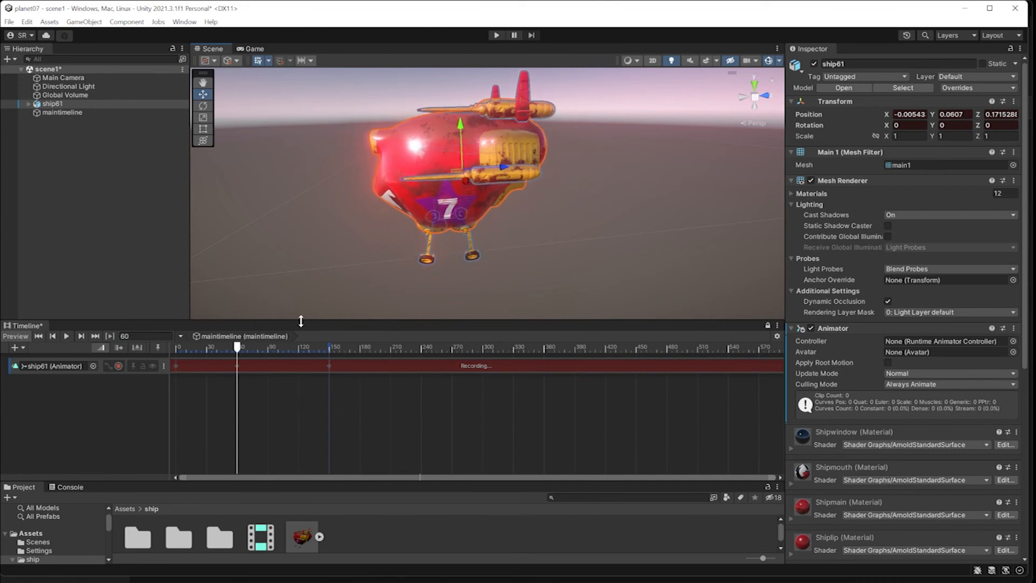
Stop recording and play back the ship's animation from frame 0.
{"action": "left_click_drag", "start_coordinate": [238, 347], "coordinate": [131, 359]}
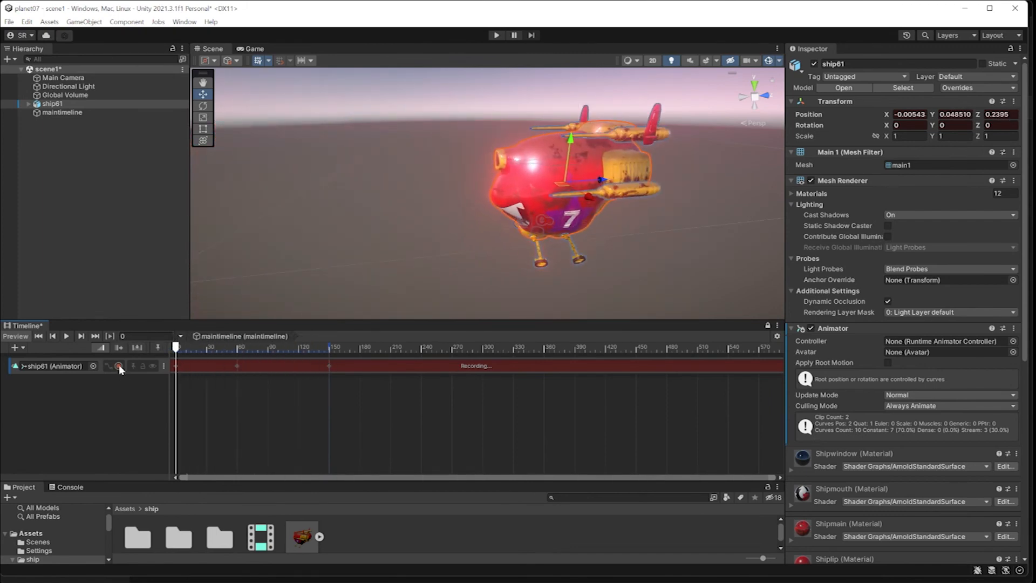
{"action": "left_click", "coordinate": [119, 367]}
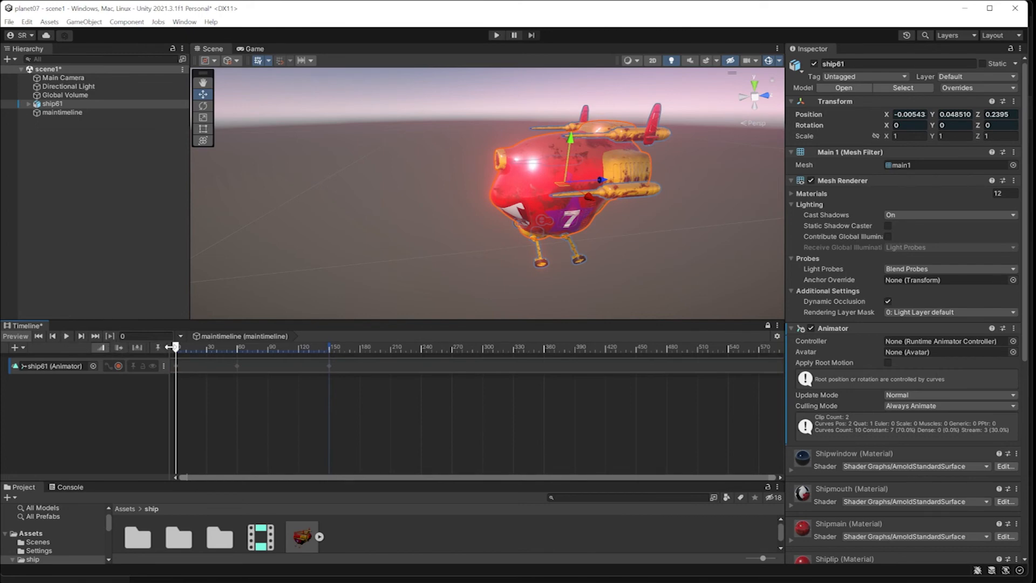
{"action": "left_click_drag", "start_coordinate": [176, 348], "coordinate": [152, 347]}
{"action": "left_click", "coordinate": [67, 337]}
Test Play mode and scrub the ship animation as seen through the Main Camera in Game view.
{"action": "left_click", "coordinate": [253, 50]}
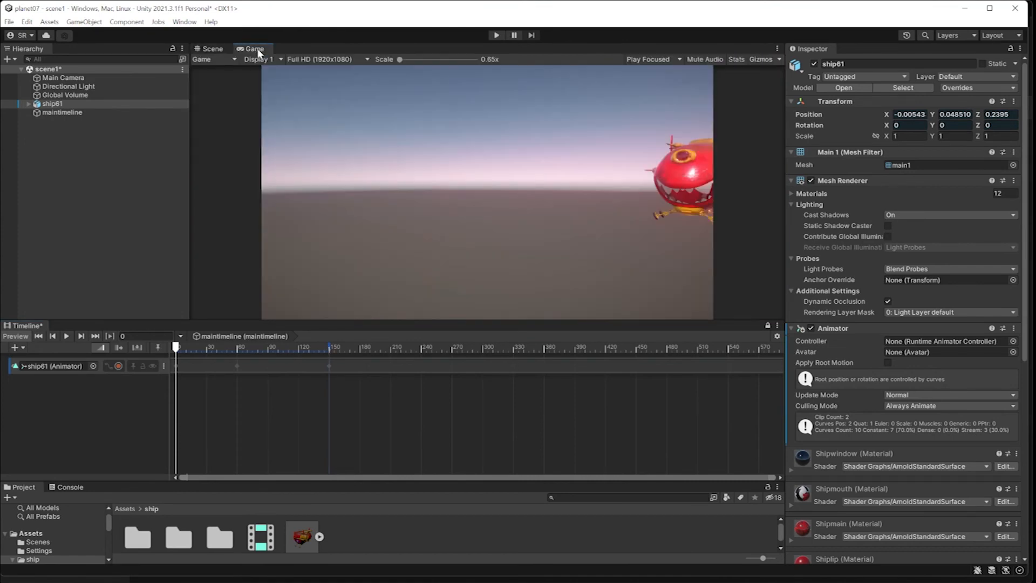
{"action": "left_click", "coordinate": [496, 35]}
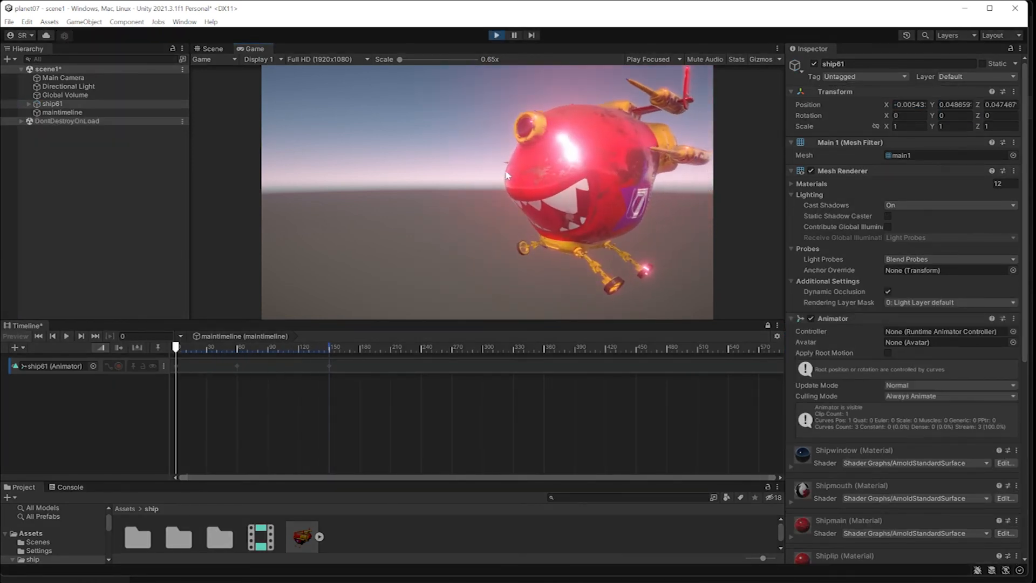
{"action": "left_click", "coordinate": [498, 36]}
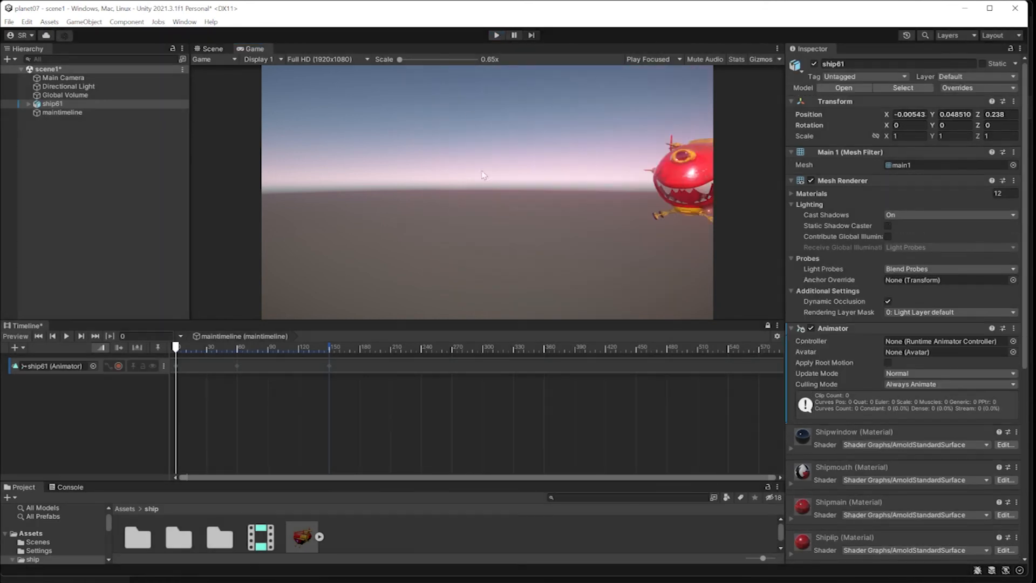
{"action": "left_click", "coordinate": [212, 49]}
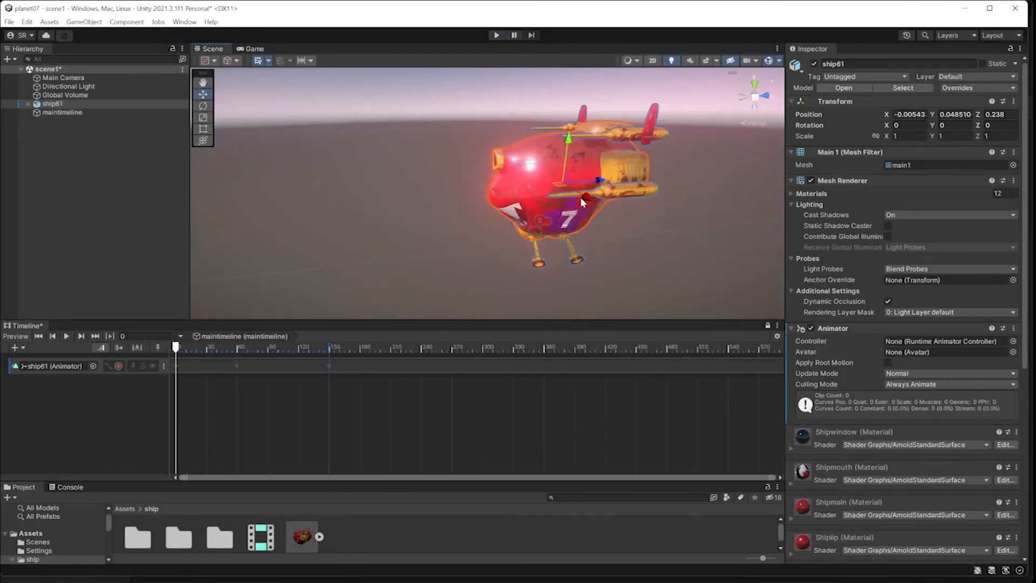
{"action": "left_click", "coordinate": [187, 360]}
{"action": "left_click", "coordinate": [63, 78]}
{"action": "left_click", "coordinate": [254, 49]}
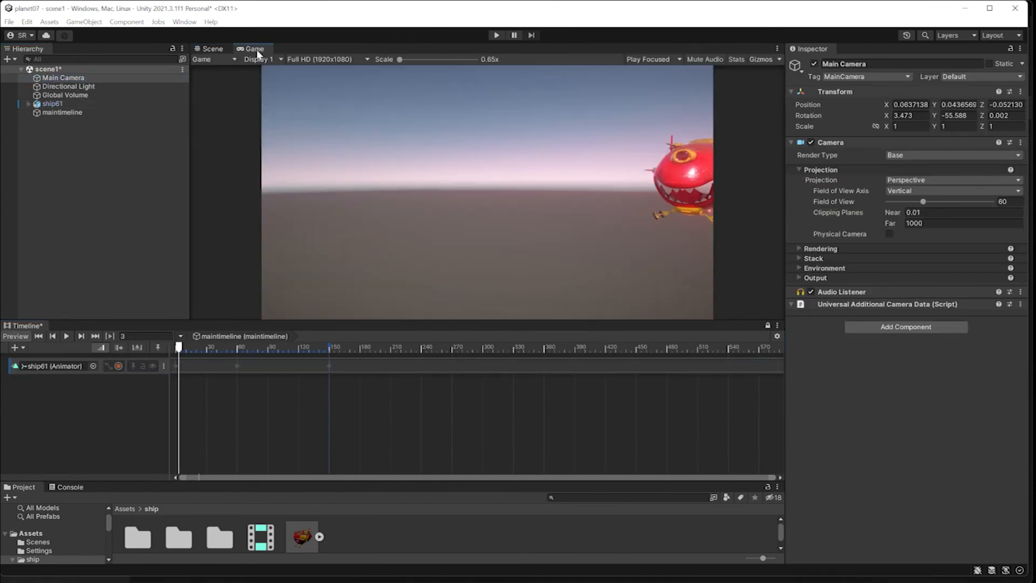
{"action": "left_click_drag", "start_coordinate": [179, 348], "coordinate": [276, 348]}
Set Main Camera's Field of View to 55 and enable Physical Camera.
{"action": "left_click", "coordinate": [68, 79]}
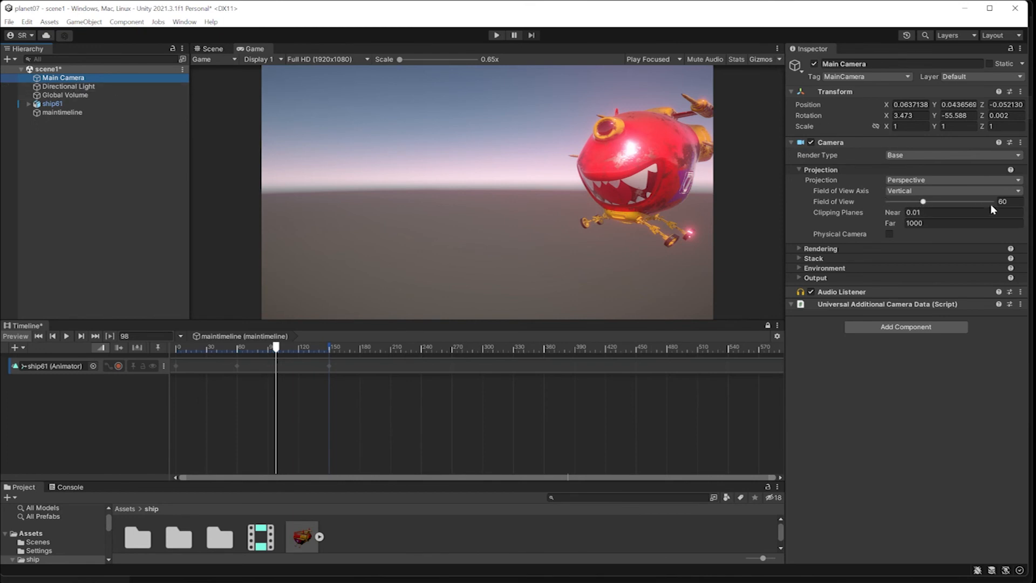
{"action": "left_click", "coordinate": [1008, 202]}
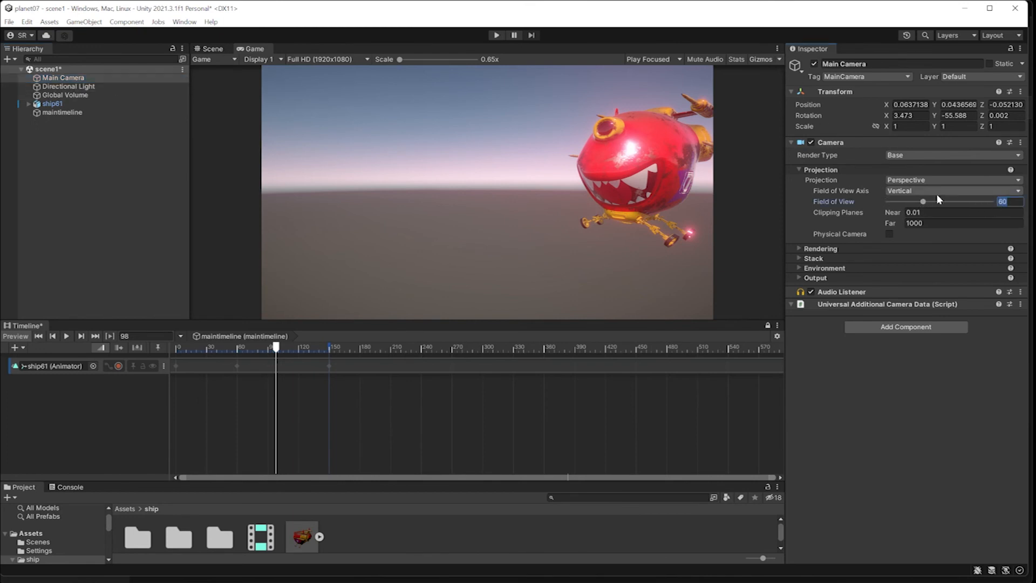
{"action": "type", "text": "100"}
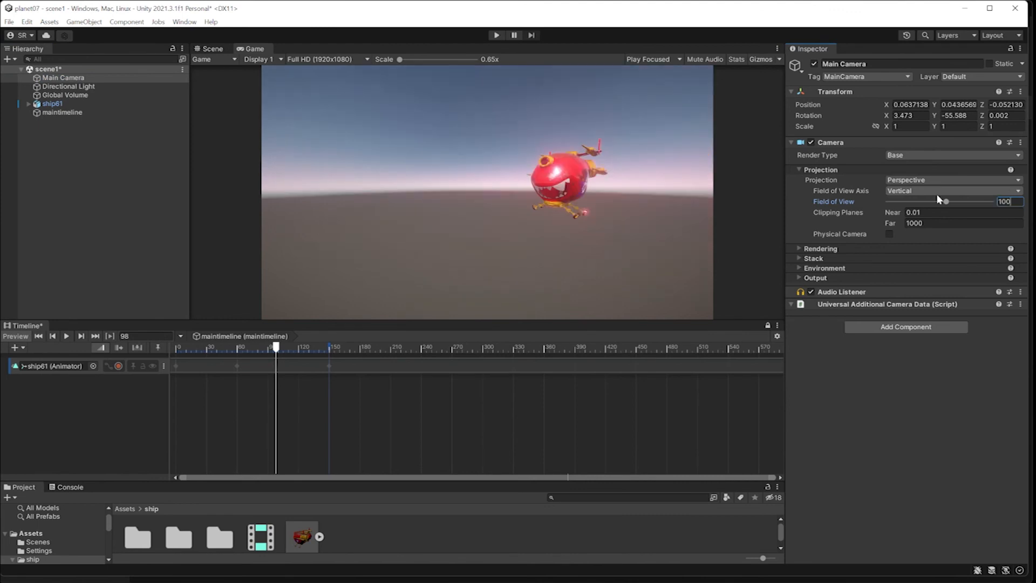
{"action": "key", "text": "BackSpace"}
{"action": "key", "text": "BackSpace"}
{"action": "key", "text": "BackSpace"}
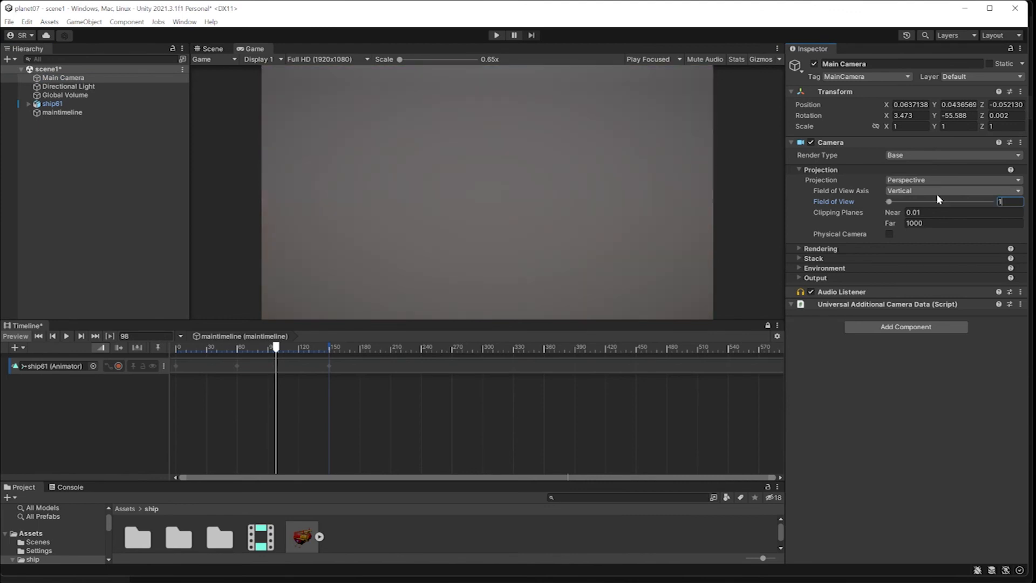
{"action": "type", "text": "55"}
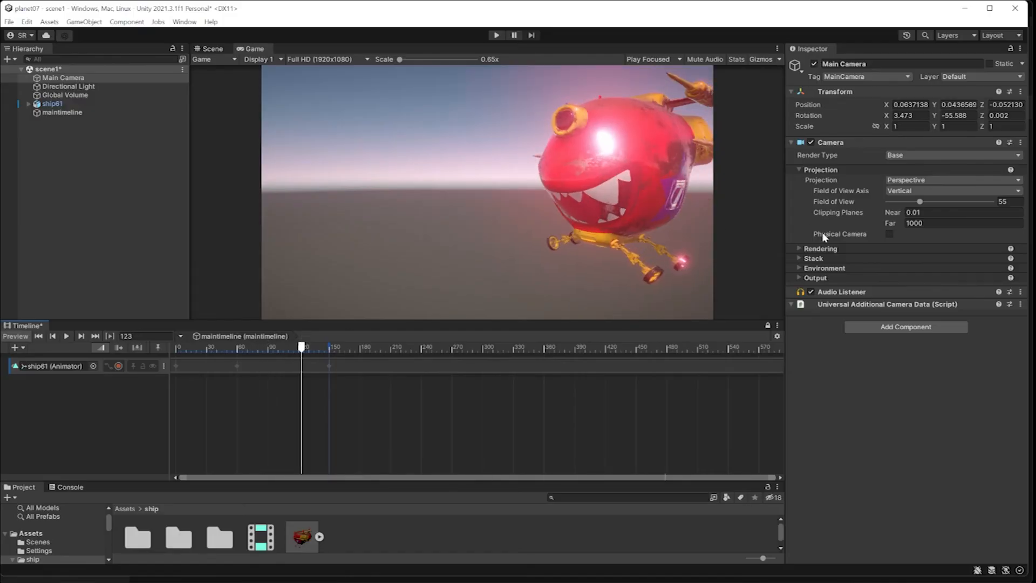
{"action": "left_click", "coordinate": [889, 234]}
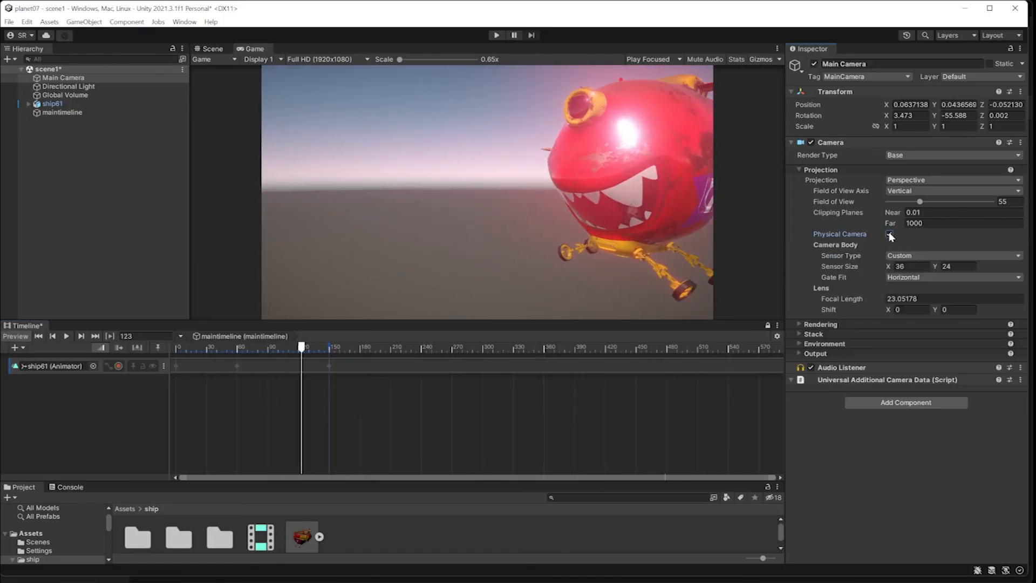
{"action": "left_click_drag", "start_coordinate": [301, 347], "coordinate": [328, 347]}
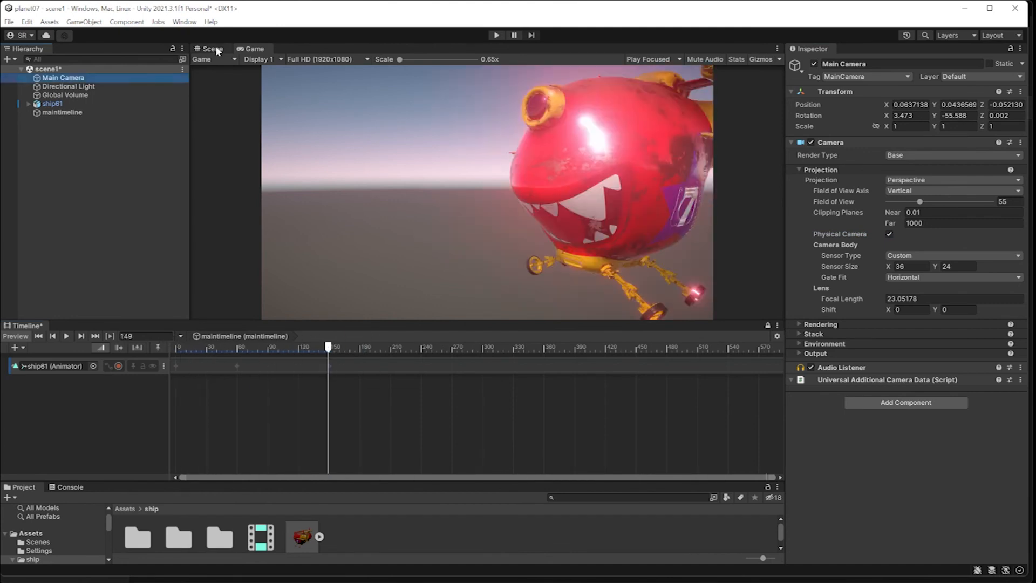
Record ship61 sliding along its Z axis on the ship61 track from around frame 36.
{"action": "left_click", "coordinate": [211, 49]}
{"action": "left_click_drag", "start_coordinate": [328, 348], "coordinate": [213, 322]}
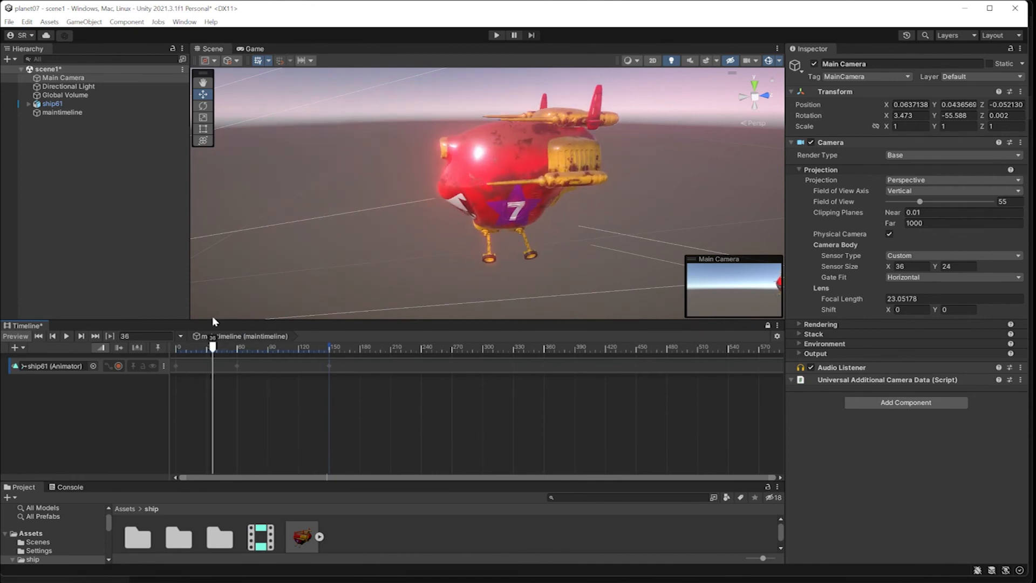
{"action": "left_click_drag", "start_coordinate": [432, 210], "coordinate": [452, 242], "text": "alt"}
{"action": "left_click_drag", "start_coordinate": [213, 347], "coordinate": [329, 325]}
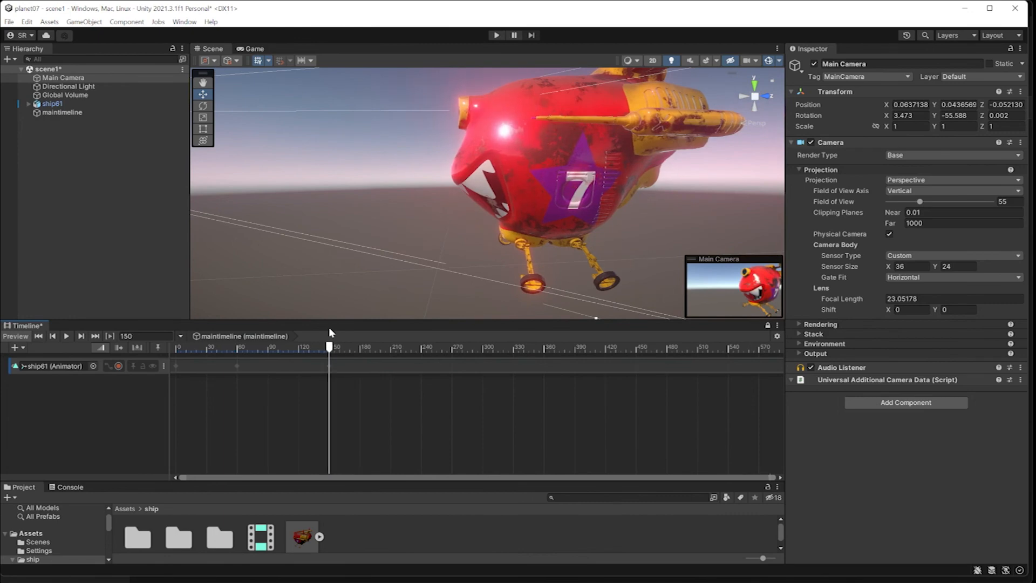
{"action": "left_click", "coordinate": [119, 366]}
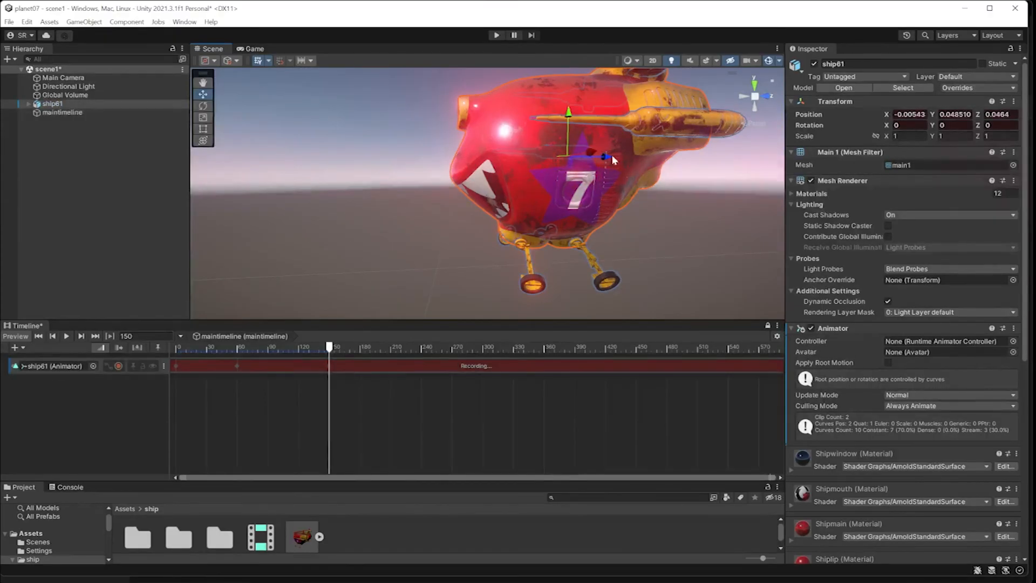
{"action": "left_click_drag", "start_coordinate": [607, 156], "coordinate": [7, 168]}
{"action": "left_click_drag", "start_coordinate": [314, 347], "coordinate": [164, 368]}
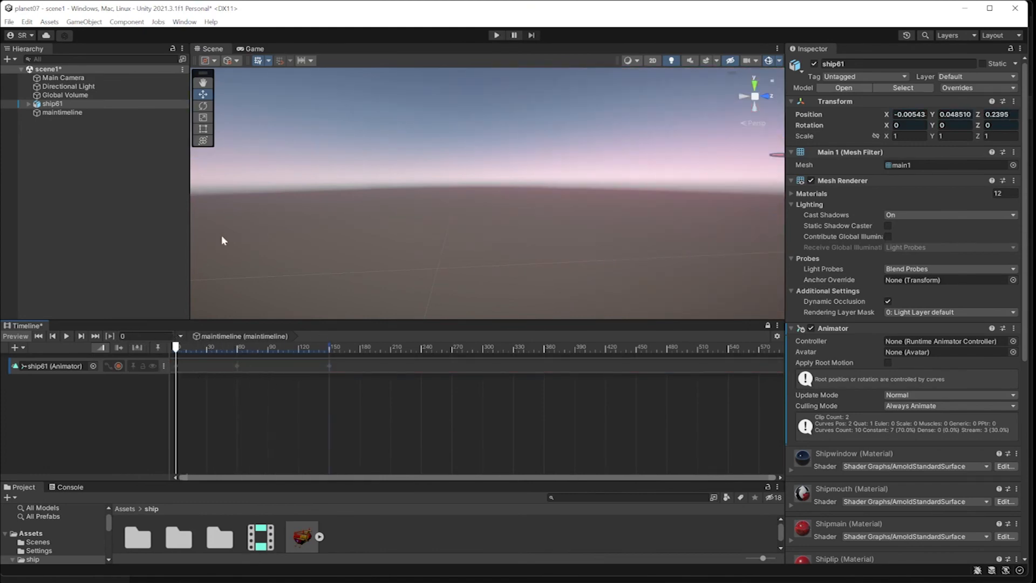
Select Main Camera and open the GameObject menu.
{"action": "left_click", "coordinate": [62, 78]}
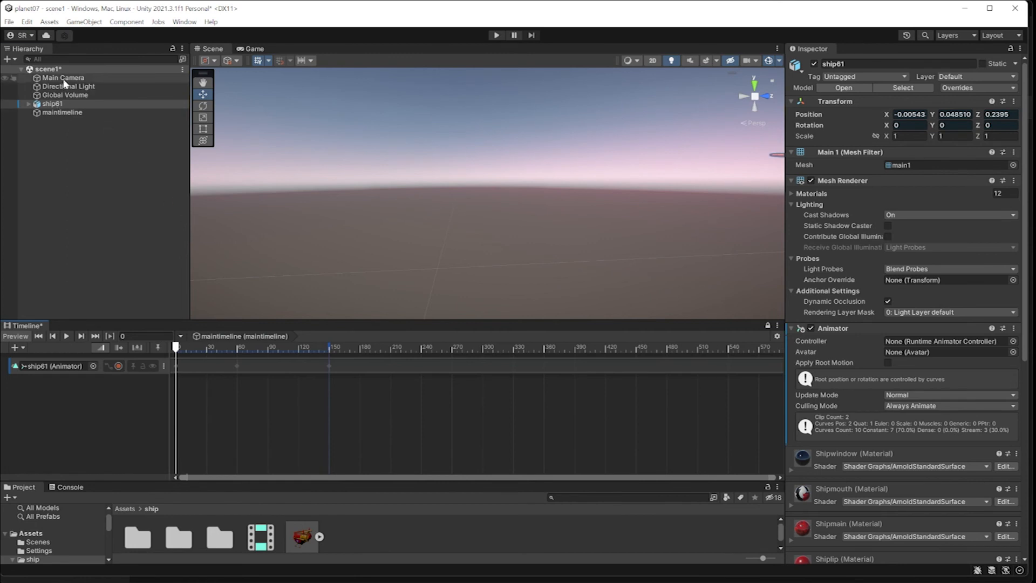
{"action": "left_click", "coordinate": [54, 69]}
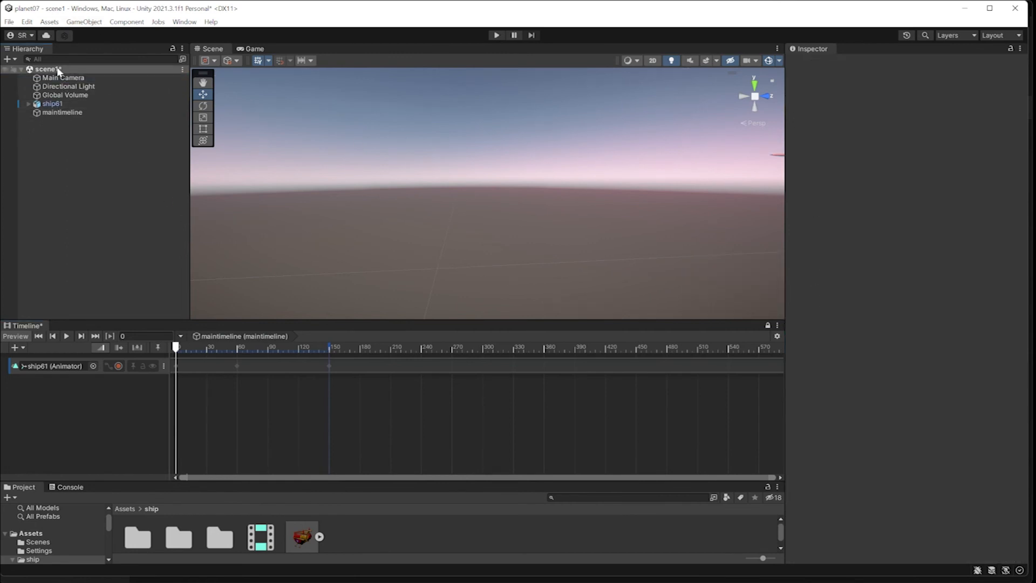
{"action": "left_click", "coordinate": [77, 77]}
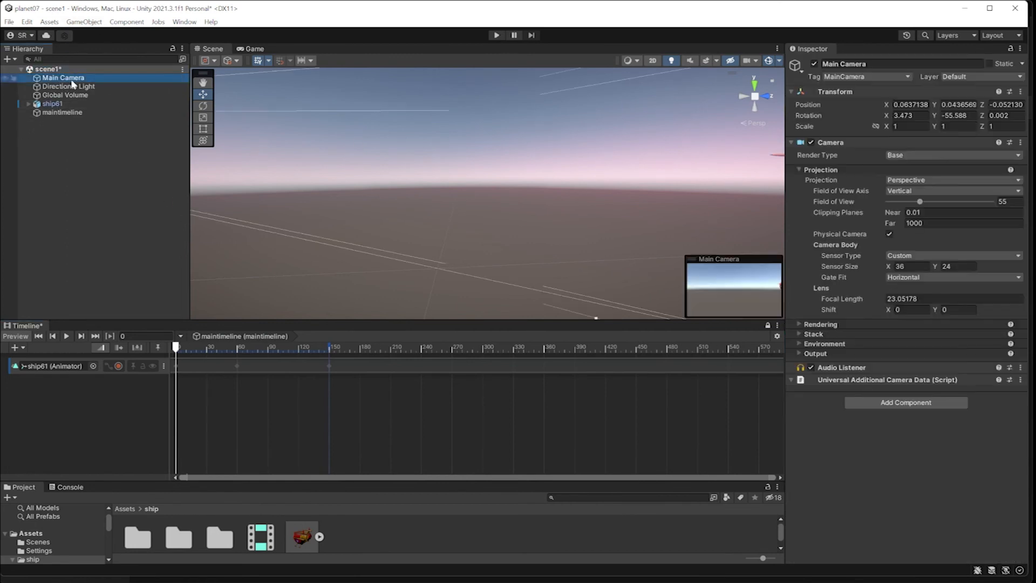
{"action": "left_click", "coordinate": [85, 23]}
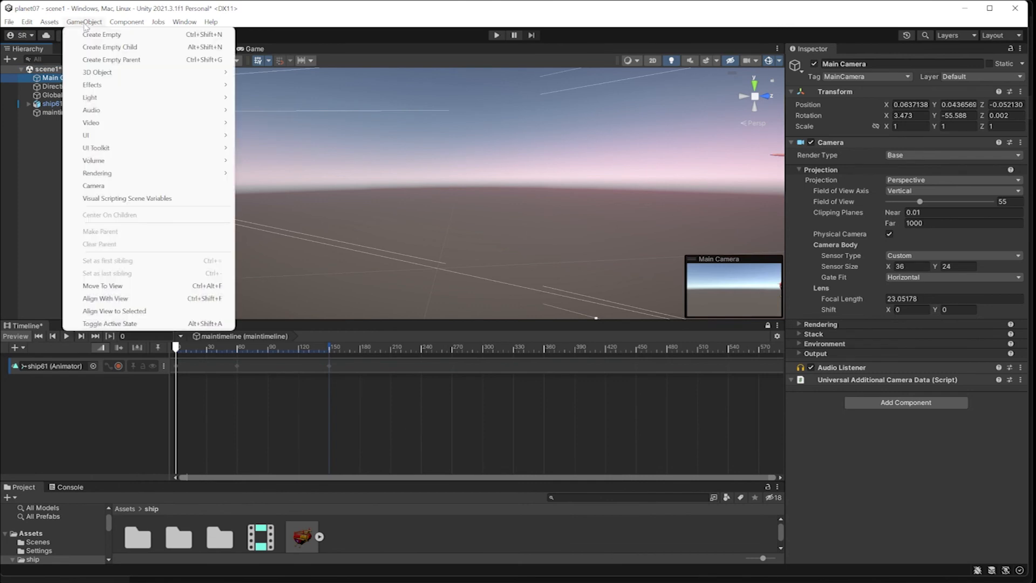
Align Main Camera with the scene view, then test-play and stop the scene.
{"action": "left_click", "coordinate": [123, 299]}
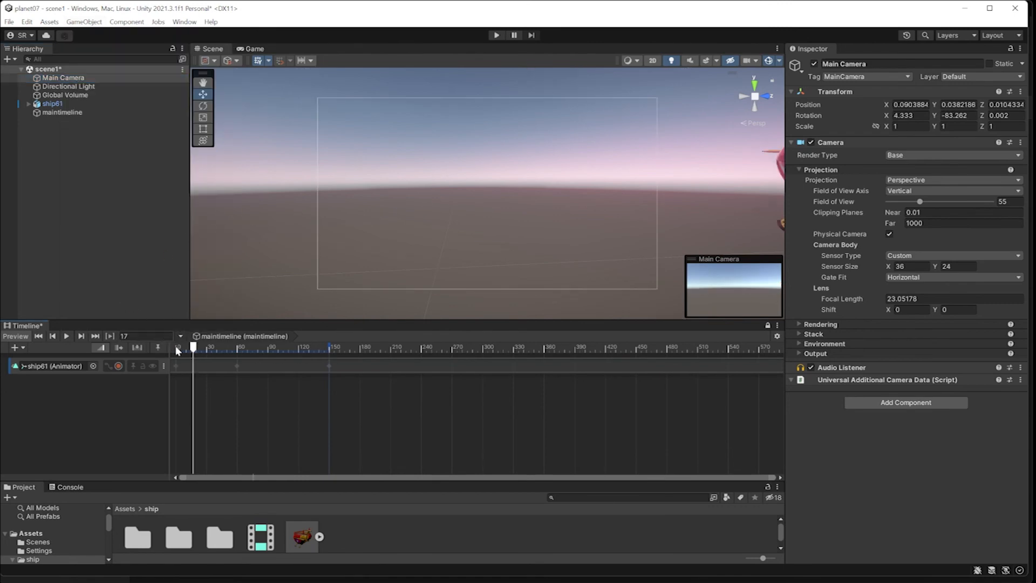
{"action": "left_click_drag", "start_coordinate": [193, 348], "coordinate": [313, 353]}
{"action": "left_click", "coordinate": [497, 35]}
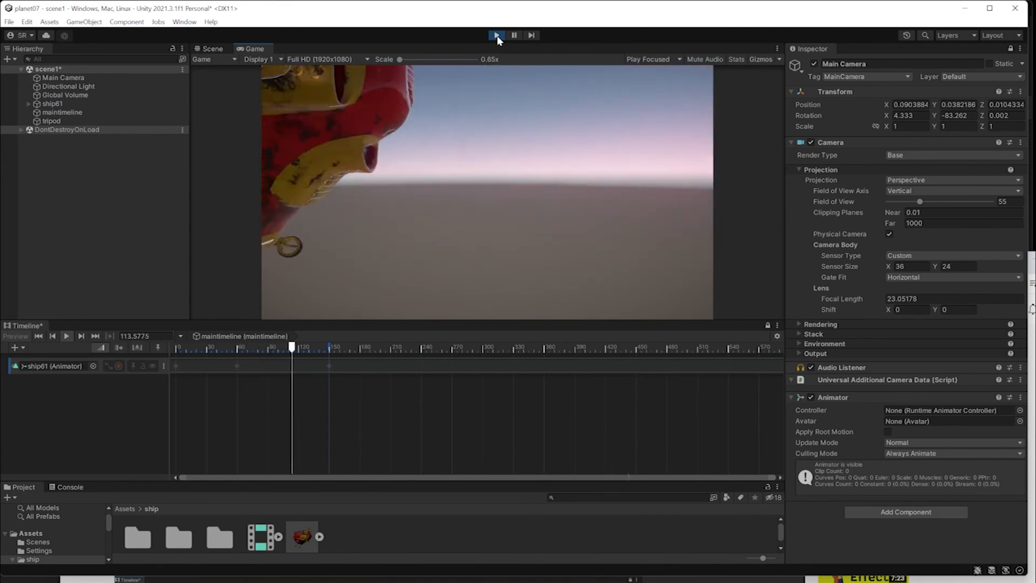
{"action": "left_click", "coordinate": [497, 36]}
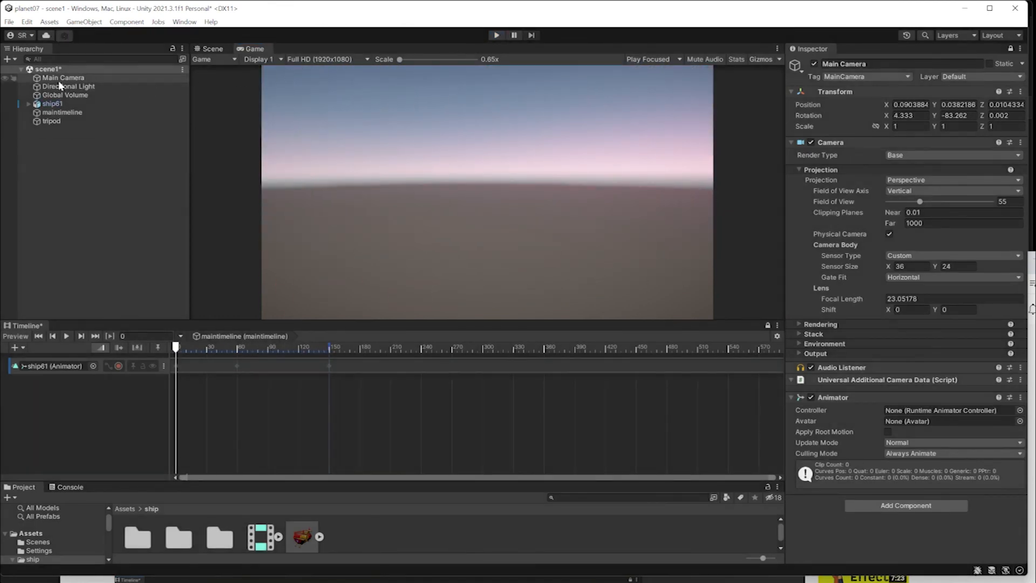
Drag Main Camera from the Hierarchy onto the Timeline tracks.
{"action": "left_click", "coordinate": [213, 49]}
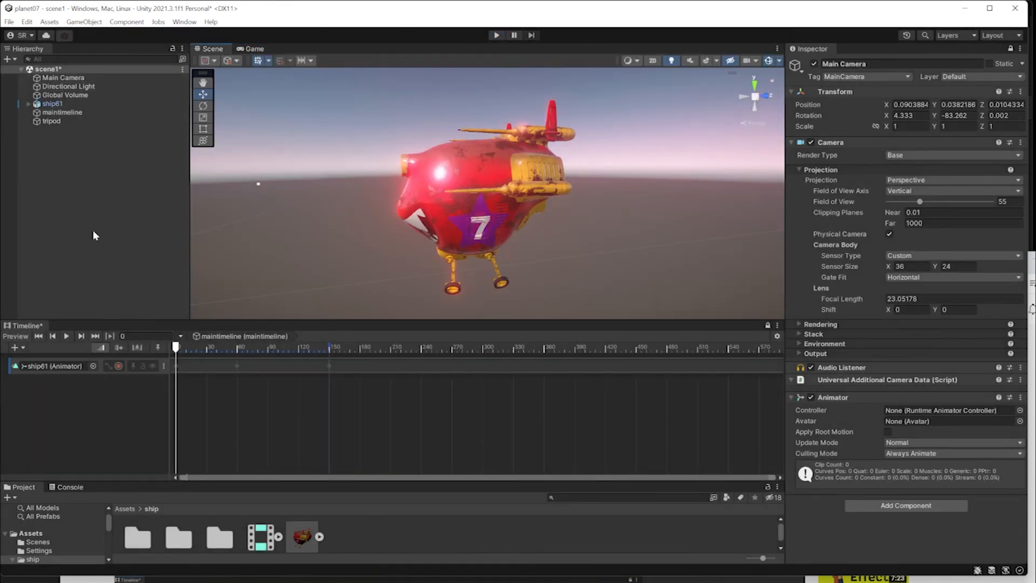
{"action": "left_click_drag", "start_coordinate": [64, 79], "coordinate": [54, 324]}
{"action": "left_click_drag", "start_coordinate": [55, 412], "coordinate": [37, 410]}
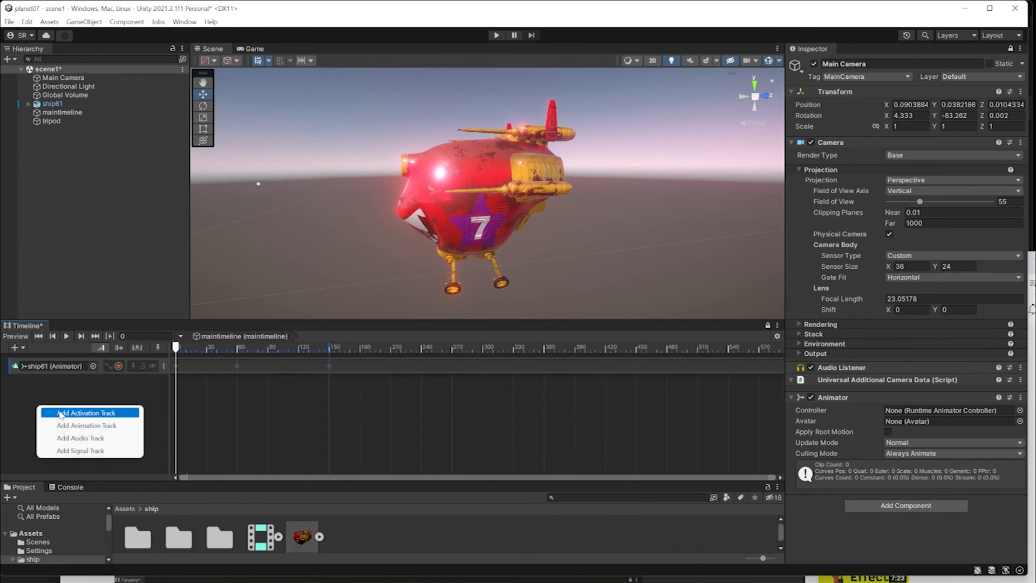
Add an Animation Track for Main Camera and start recording on it.
{"action": "left_click", "coordinate": [73, 426]}
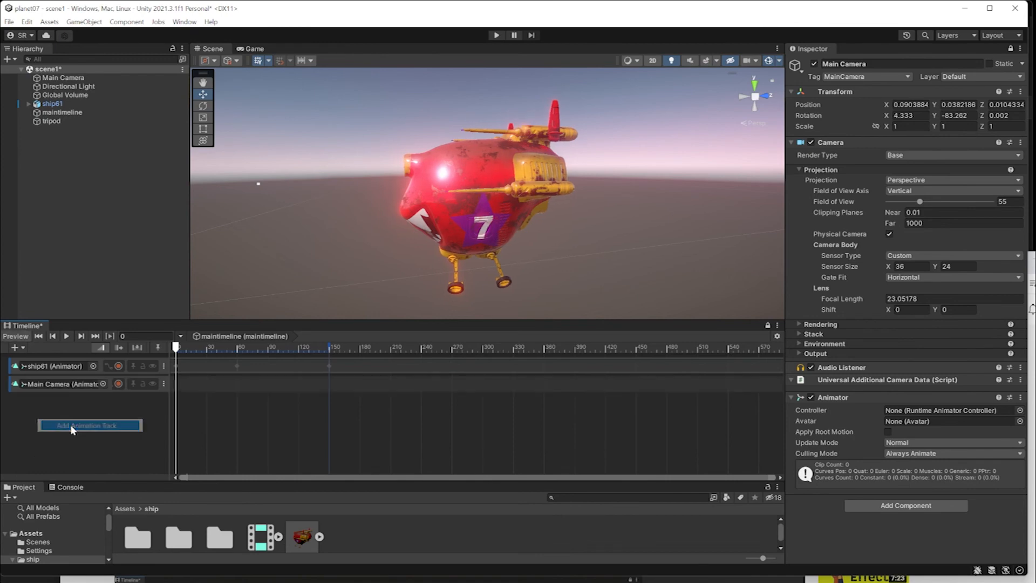
{"action": "left_click", "coordinate": [59, 79]}
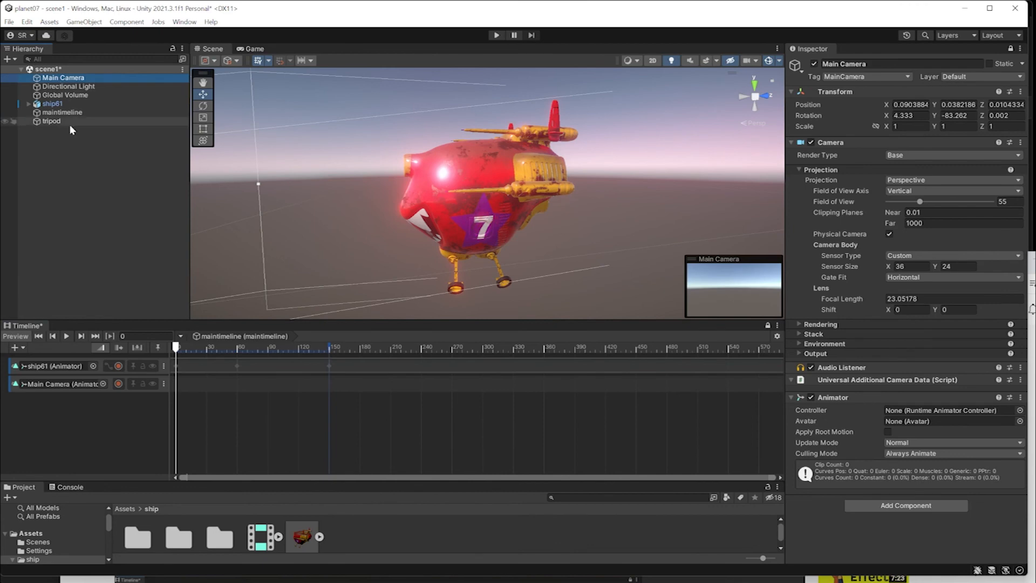
{"action": "left_click", "coordinate": [118, 384]}
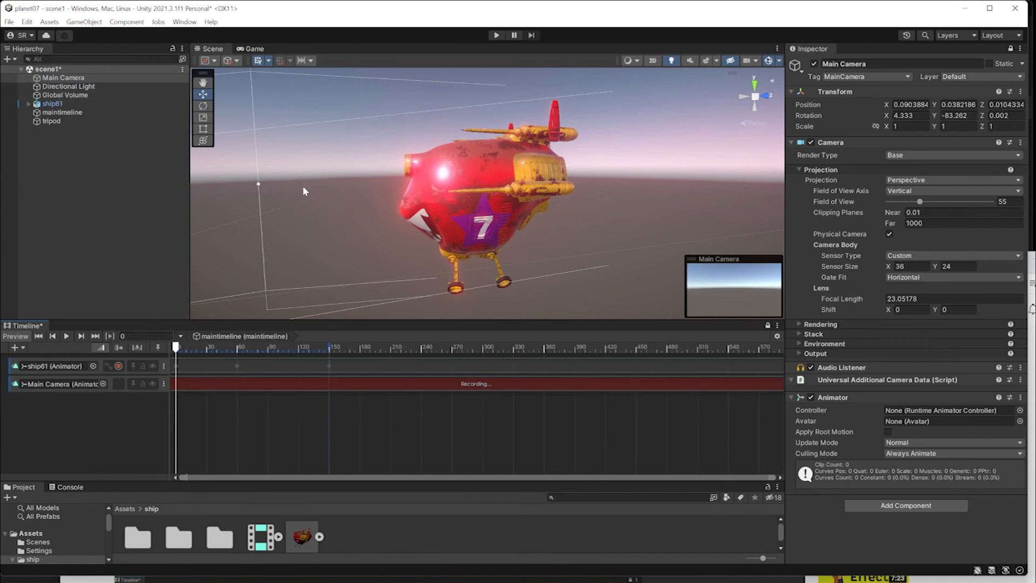
{"action": "scroll", "coordinate": [356, 209], "scroll_direction": "down", "scroll_amount": 6}
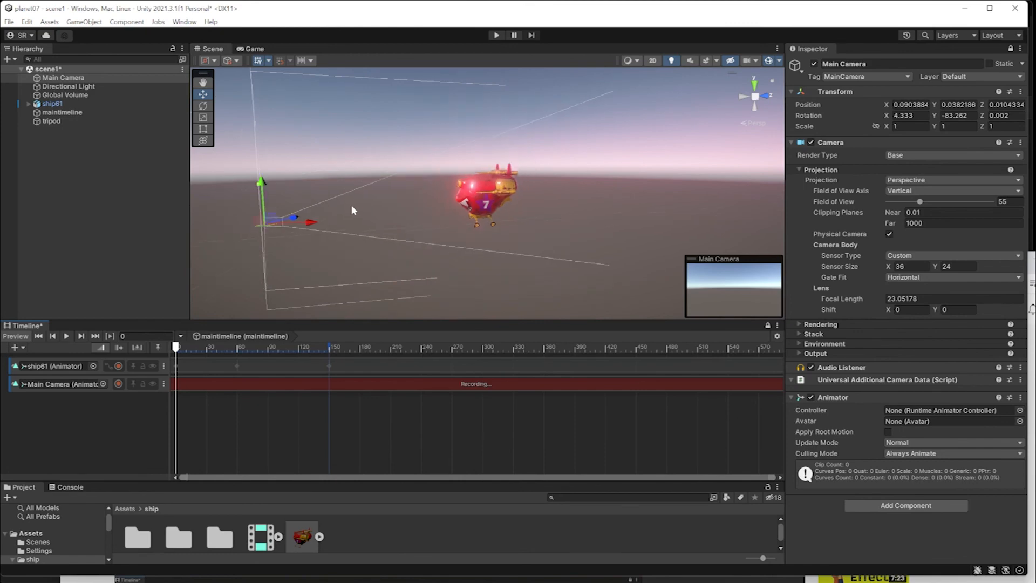
{"action": "left_click_drag", "start_coordinate": [363, 257], "coordinate": [671, 335], "text": "alt"}
{"action": "left_click_drag", "start_coordinate": [507, 242], "coordinate": [484, 246], "text": "alt"}
{"action": "left_click_drag", "start_coordinate": [396, 266], "coordinate": [340, 277], "text": "alt"}
Key Main Camera positions along X at frames 83 and 148.
{"action": "left_click_drag", "start_coordinate": [176, 348], "coordinate": [260, 348]}
{"action": "left_click_drag", "start_coordinate": [338, 275], "coordinate": [340, 276]}
{"action": "left_click_drag", "start_coordinate": [261, 347], "coordinate": [327, 365]}
{"action": "left_click_drag", "start_coordinate": [343, 277], "coordinate": [257, 287]}
{"action": "left_click_drag", "start_coordinate": [327, 352], "coordinate": [206, 356]}
{"action": "key", "text": "e"}
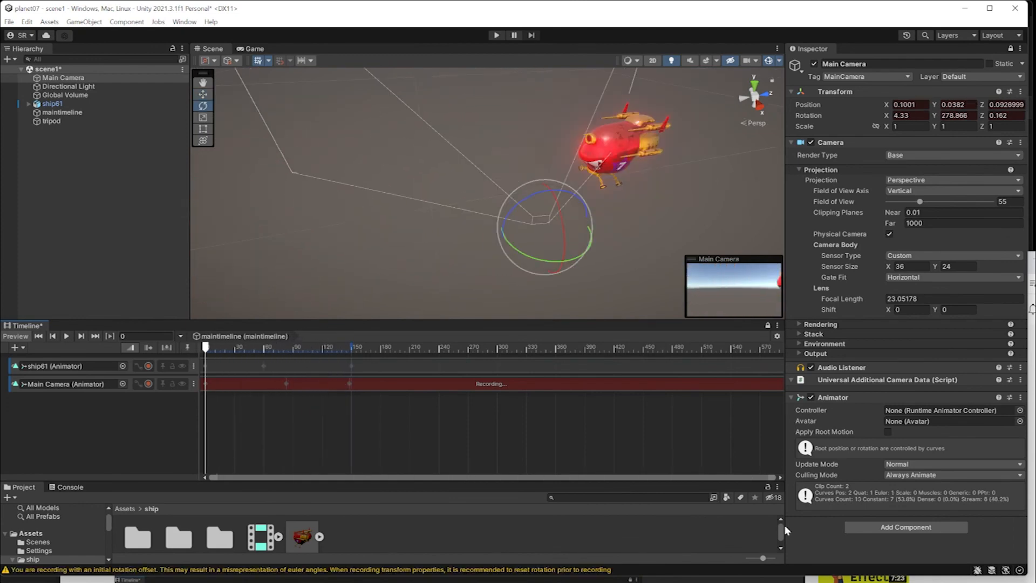
Stop recording the Main Camera track and check the shot in Scene and Game views.
{"action": "left_click", "coordinate": [148, 384]}
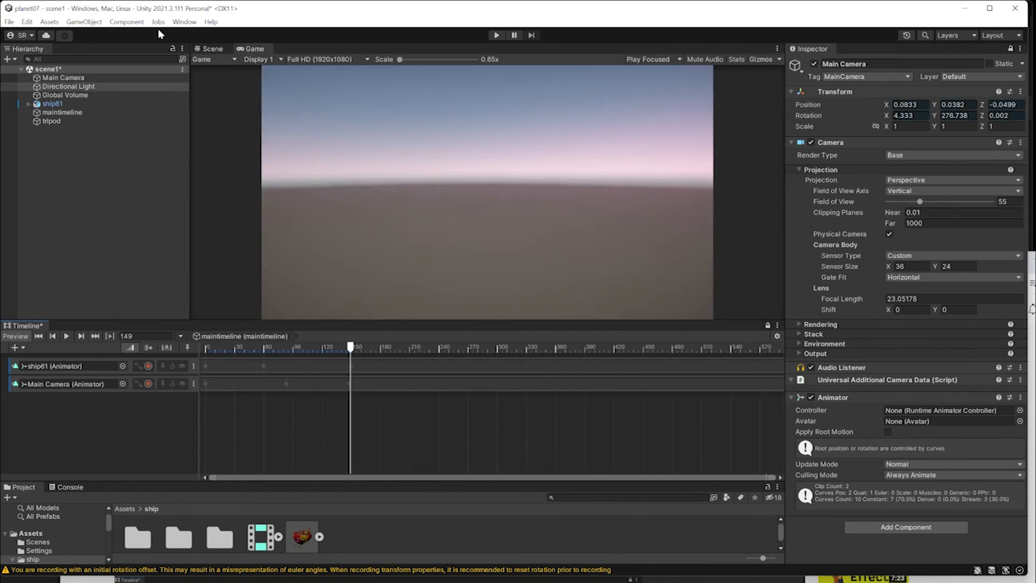
{"action": "left_click", "coordinate": [213, 48]}
{"action": "left_click", "coordinate": [251, 50]}
Open the Recorder Window, add an Image Sequence recorder and delete the original one.
{"action": "left_click", "coordinate": [183, 22]}
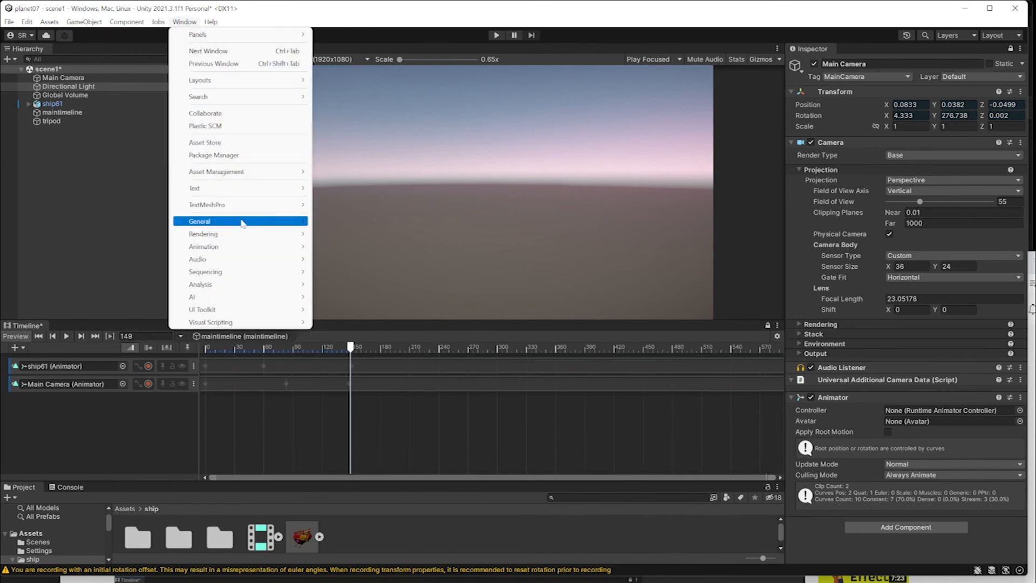
{"action": "mouse_move", "coordinate": [237, 221]}
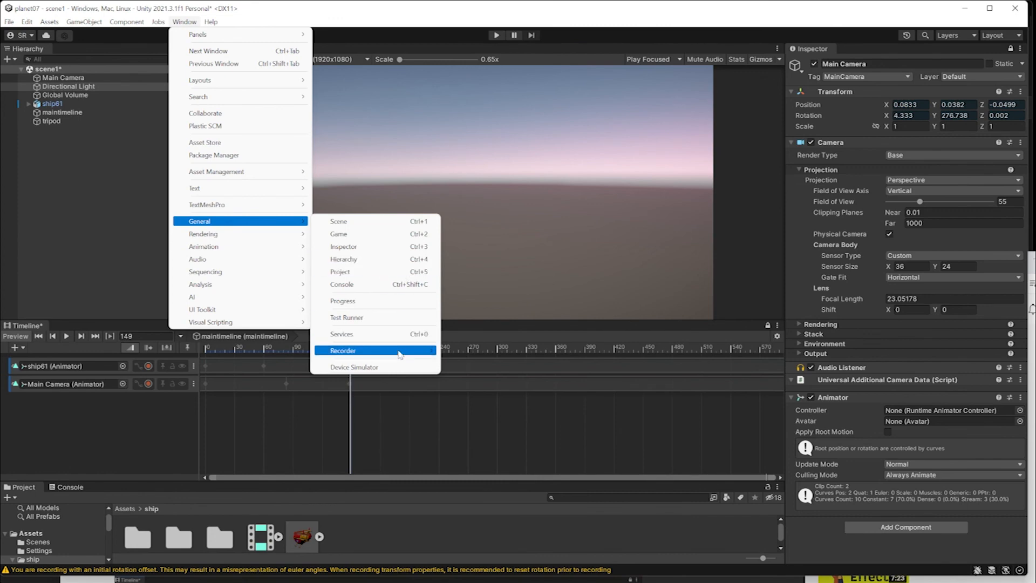
{"action": "mouse_move", "coordinate": [400, 352]}
{"action": "left_click", "coordinate": [499, 351]}
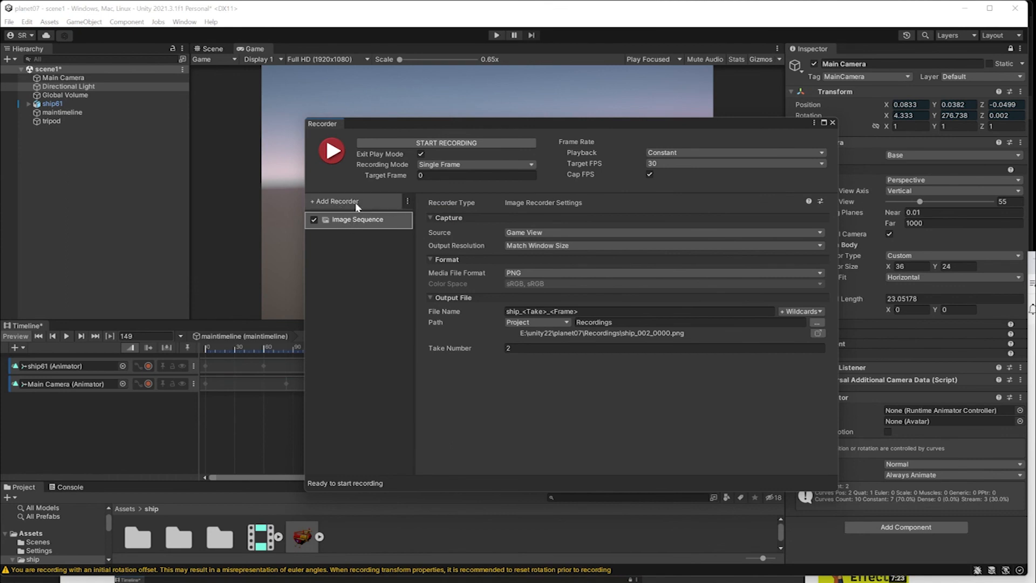
{"action": "left_click", "coordinate": [356, 204]}
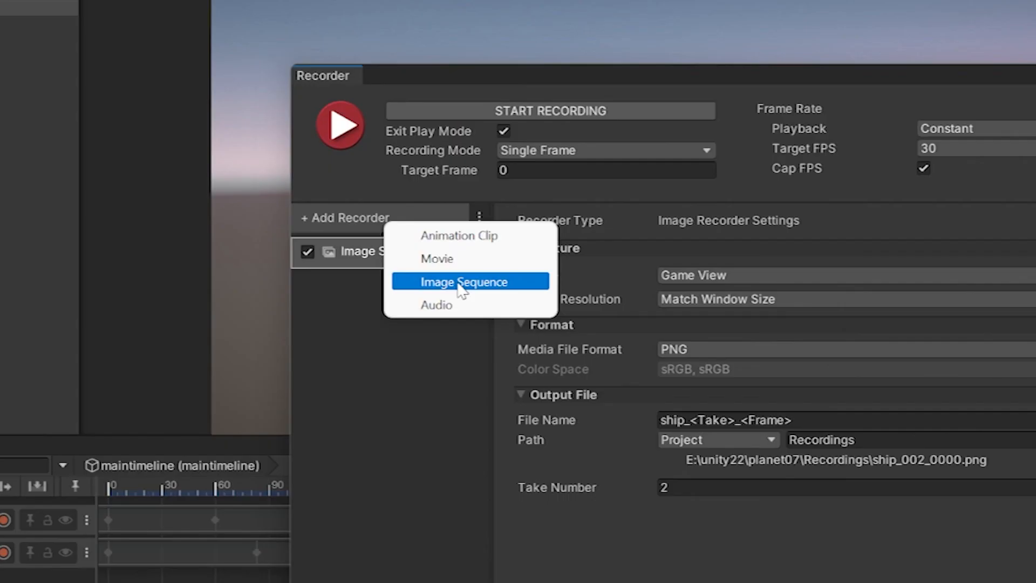
{"action": "left_click", "coordinate": [459, 282]}
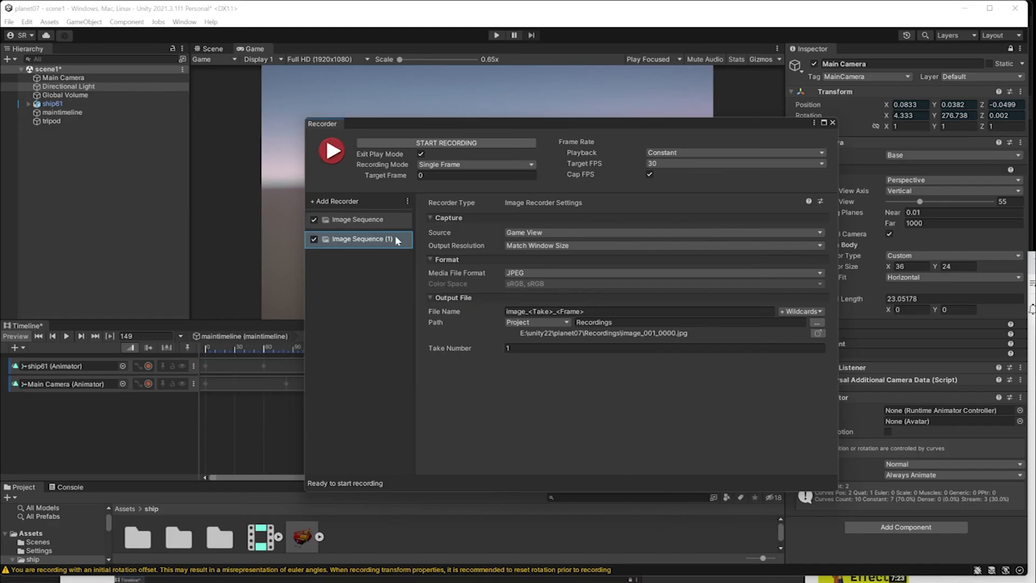
{"action": "left_click", "coordinate": [314, 220]}
{"action": "right_click", "coordinate": [352, 219]}
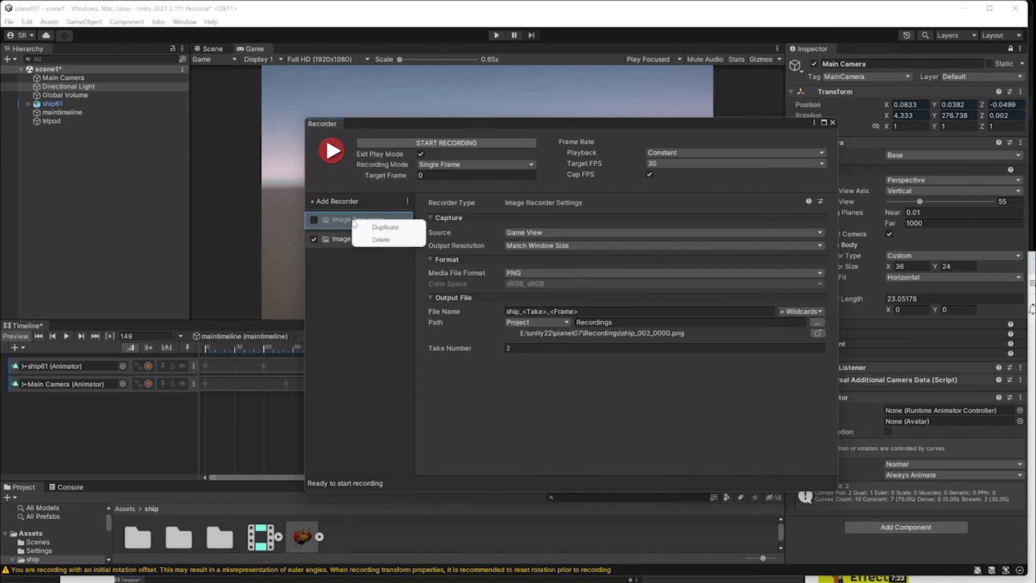
{"action": "left_click", "coordinate": [380, 240]}
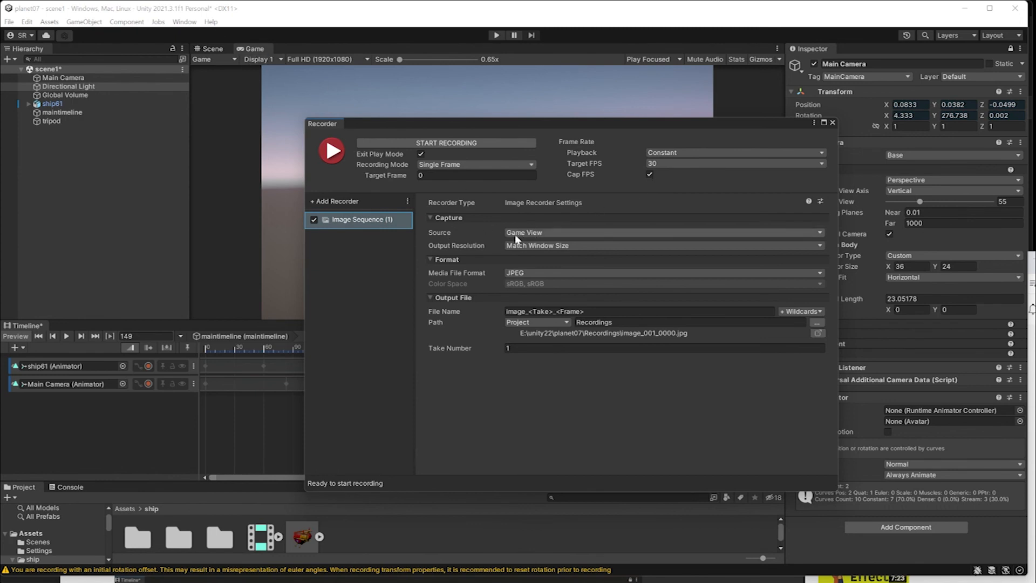
Set the recorder's image format to PNG and file name to shipanimation.
{"action": "left_click", "coordinate": [528, 247]}
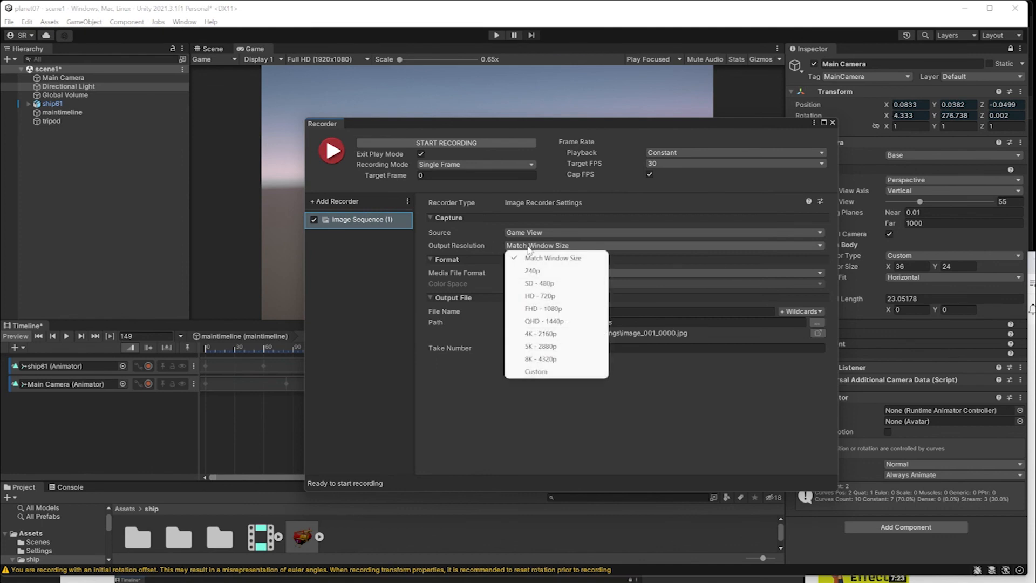
{"action": "left_click", "coordinate": [532, 258]}
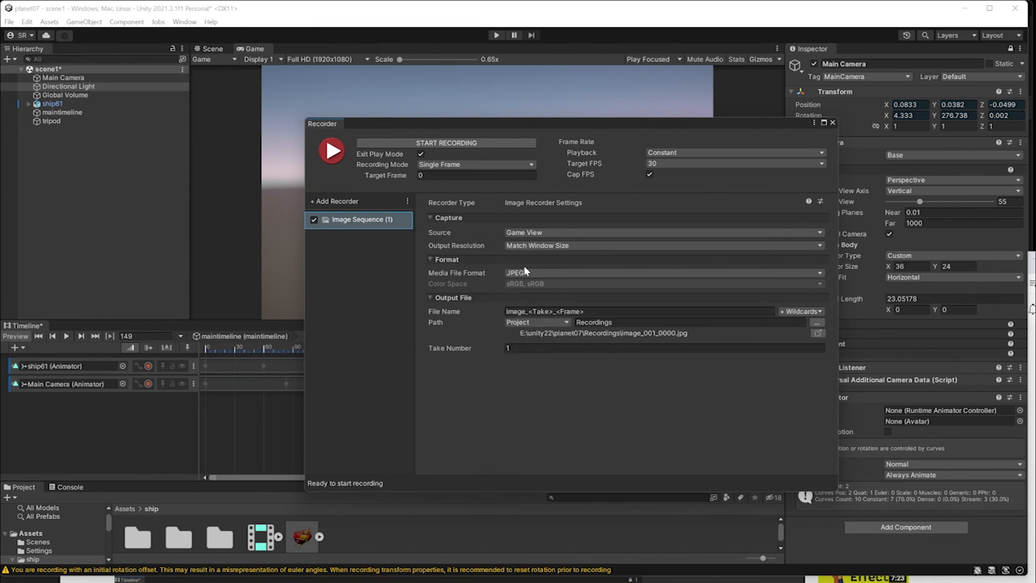
{"action": "left_click", "coordinate": [530, 273]}
{"action": "left_click", "coordinate": [533, 286]}
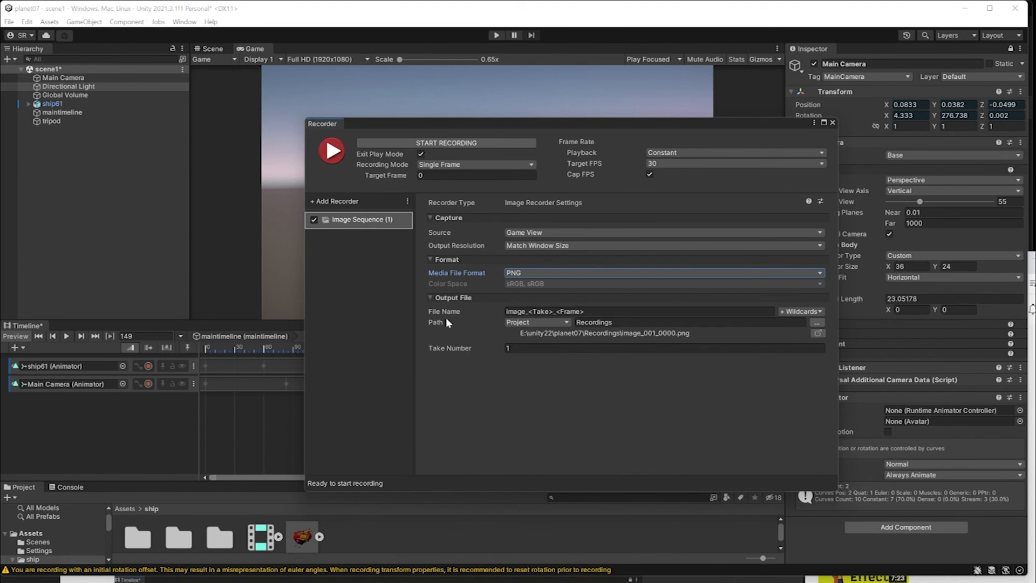
{"action": "left_click_drag", "start_coordinate": [526, 312], "coordinate": [462, 302]}
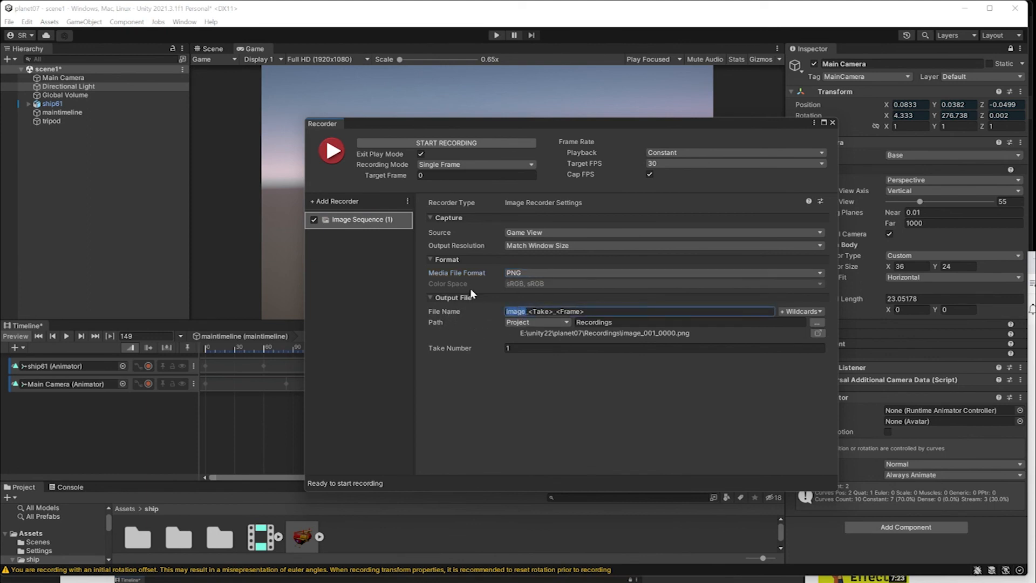
{"action": "type", "text": "shipanimati"}
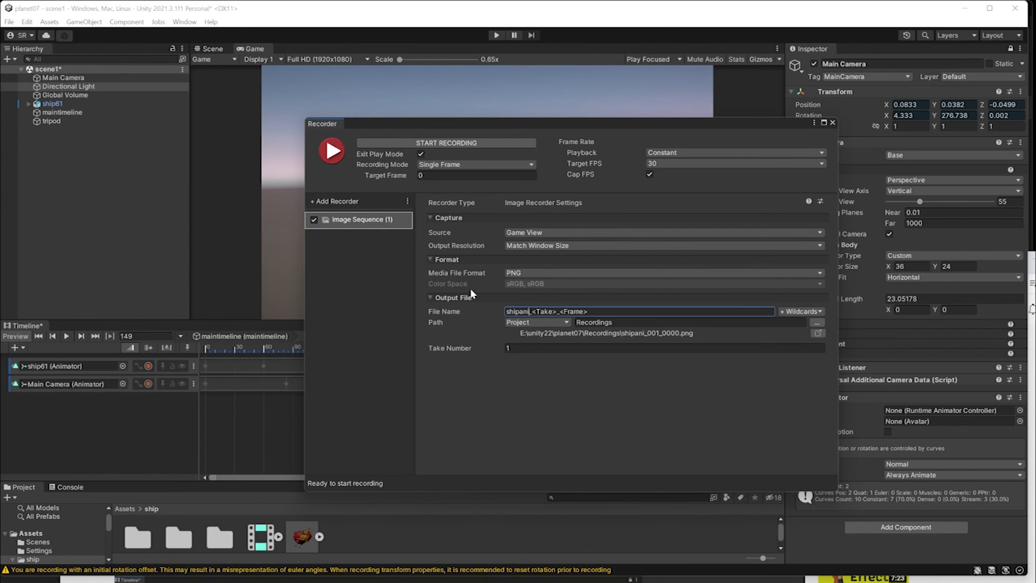
{"action": "type", "text": "on"}
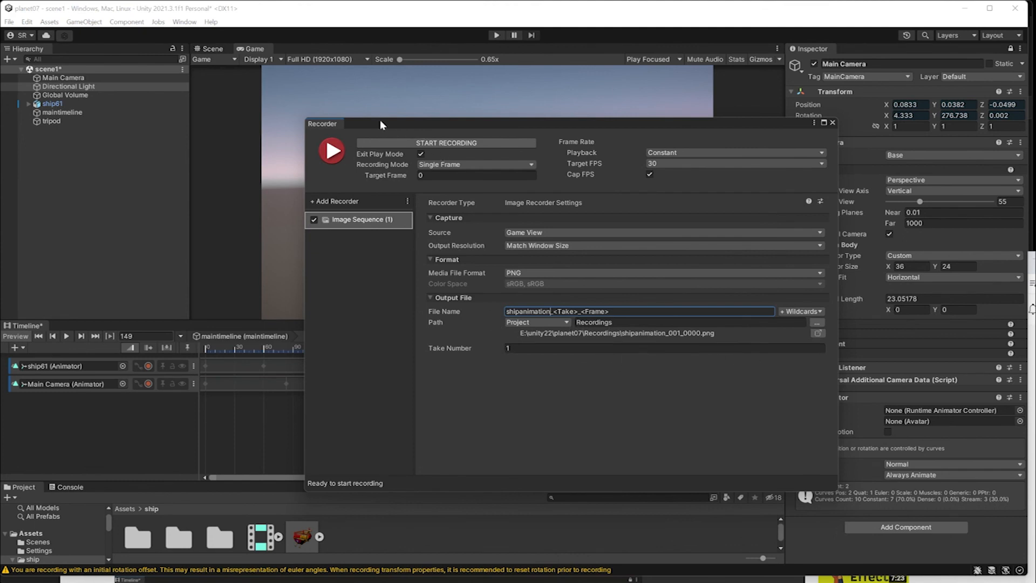
Set Recording Mode to Frame Interval ending at 150 and start recording.
{"action": "left_click", "coordinate": [431, 164]}
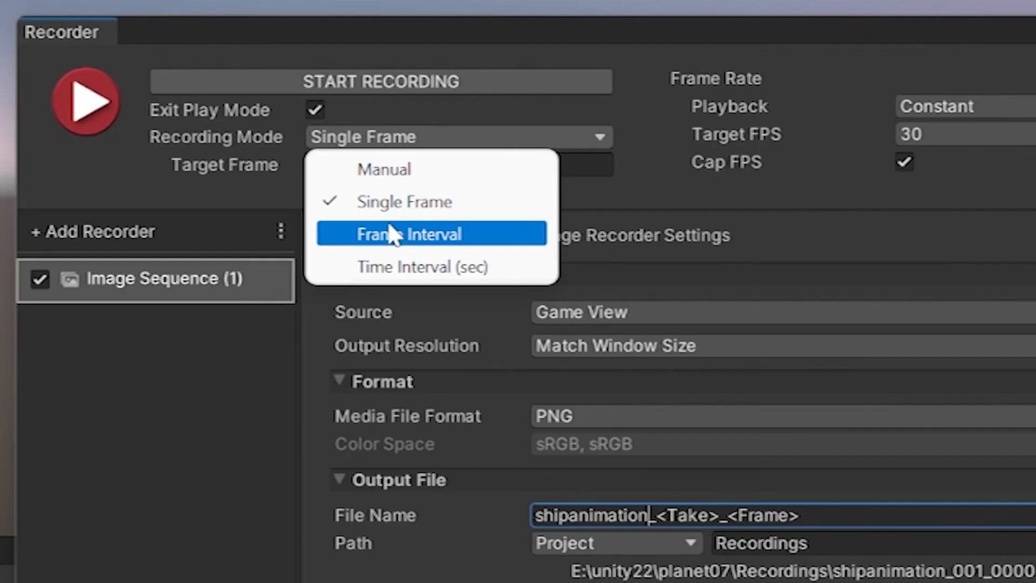
{"action": "left_click", "coordinate": [542, 210]}
{"action": "left_click", "coordinate": [540, 165]}
{"action": "type", "text": "150"}
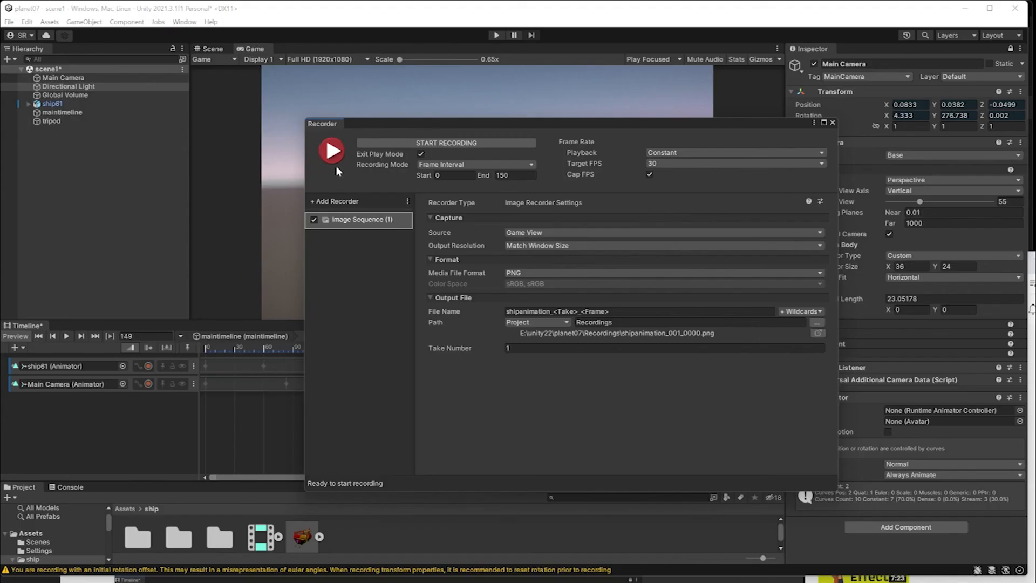
{"action": "left_click", "coordinate": [333, 160]}
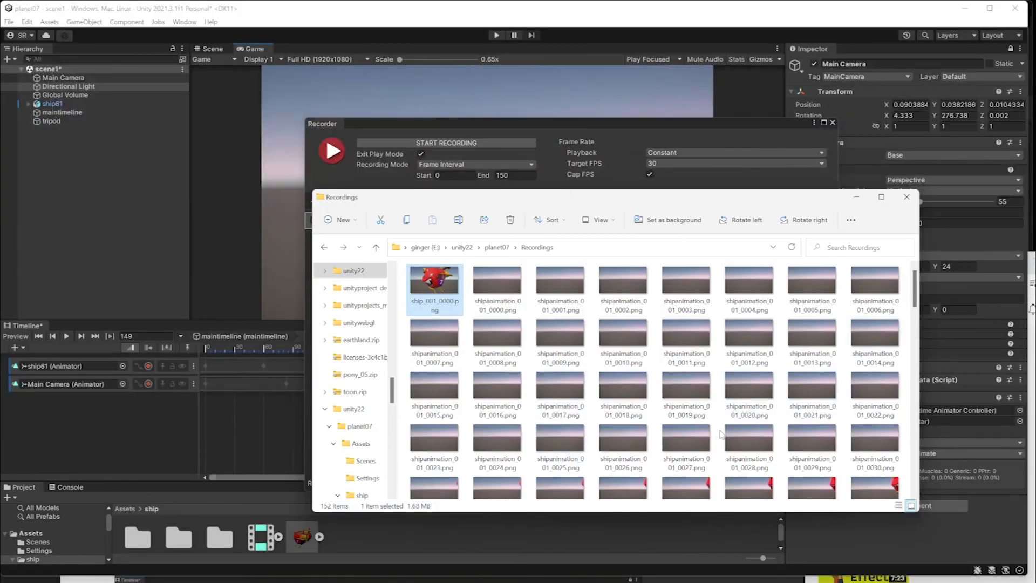
Scroll through the shipanimation PNG frames in the Recordings folder.
{"action": "scroll", "coordinate": [721, 436], "scroll_direction": "down", "scroll_amount": 10}
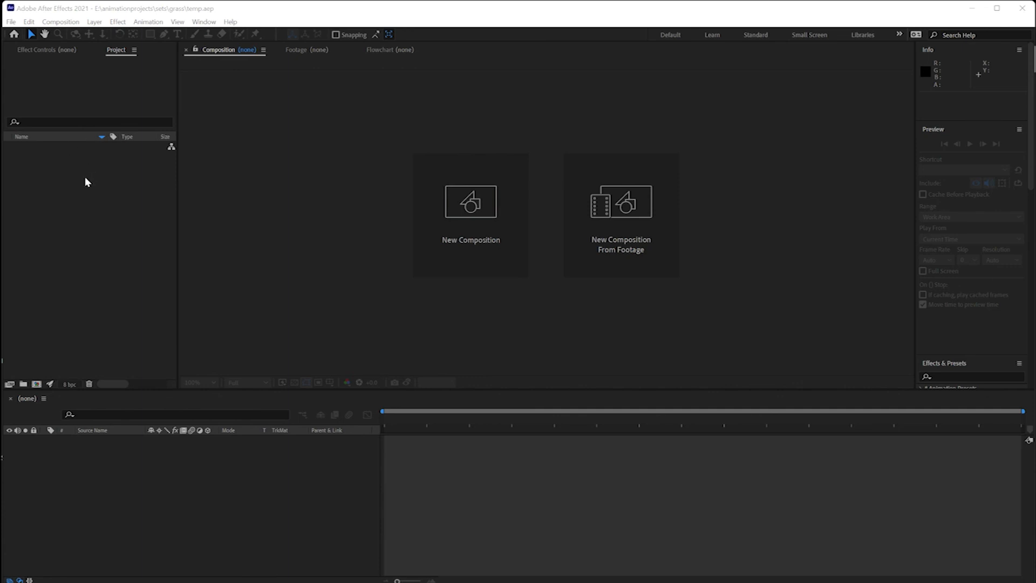
Import shipanimation_001_0000.png from Recordings as a PNG sequence via File > Import > File.
{"action": "left_click", "coordinate": [11, 23]}
{"action": "mouse_move", "coordinate": [63, 183]}
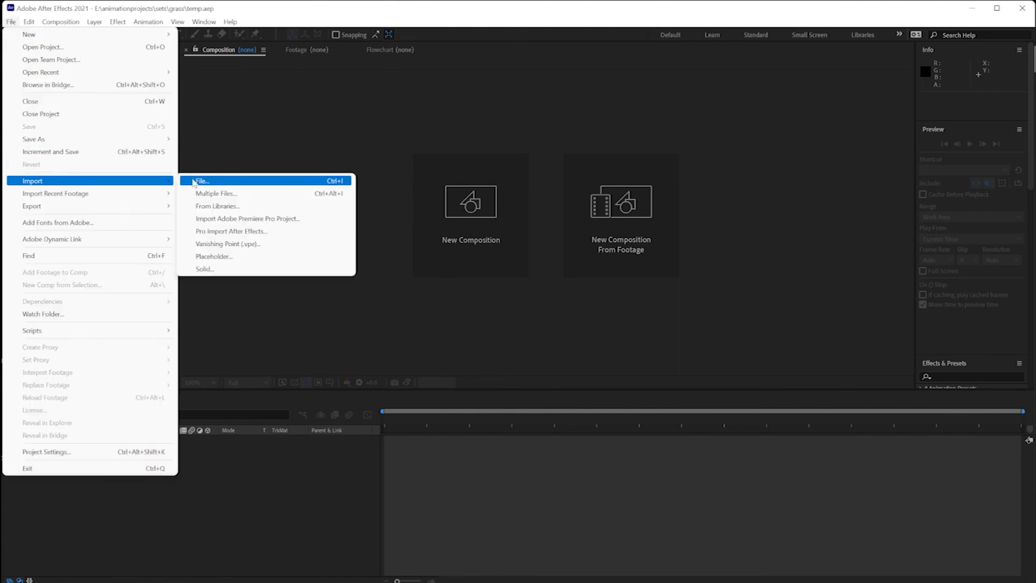
{"action": "left_click", "coordinate": [209, 183]}
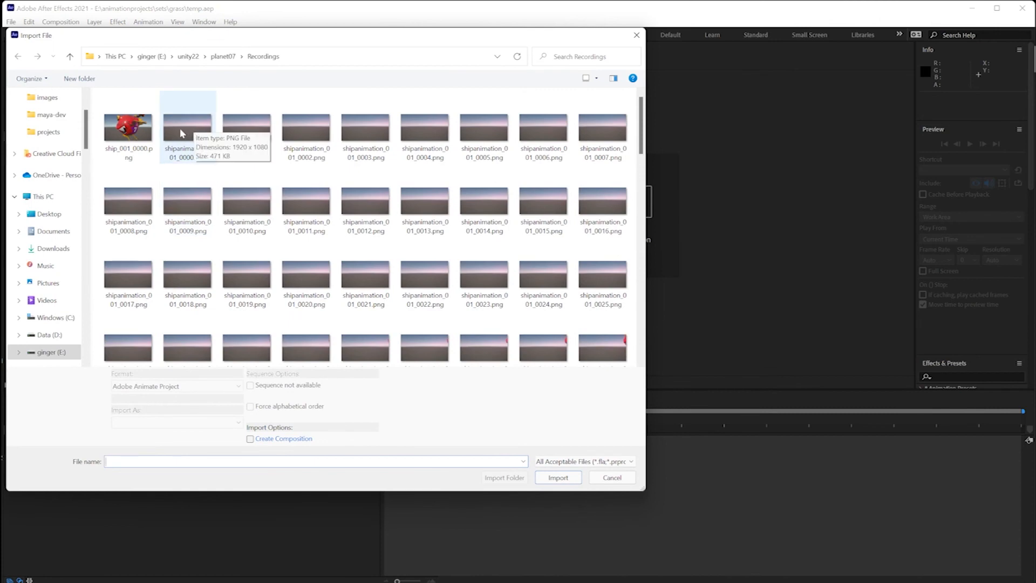
{"action": "left_click", "coordinate": [180, 134]}
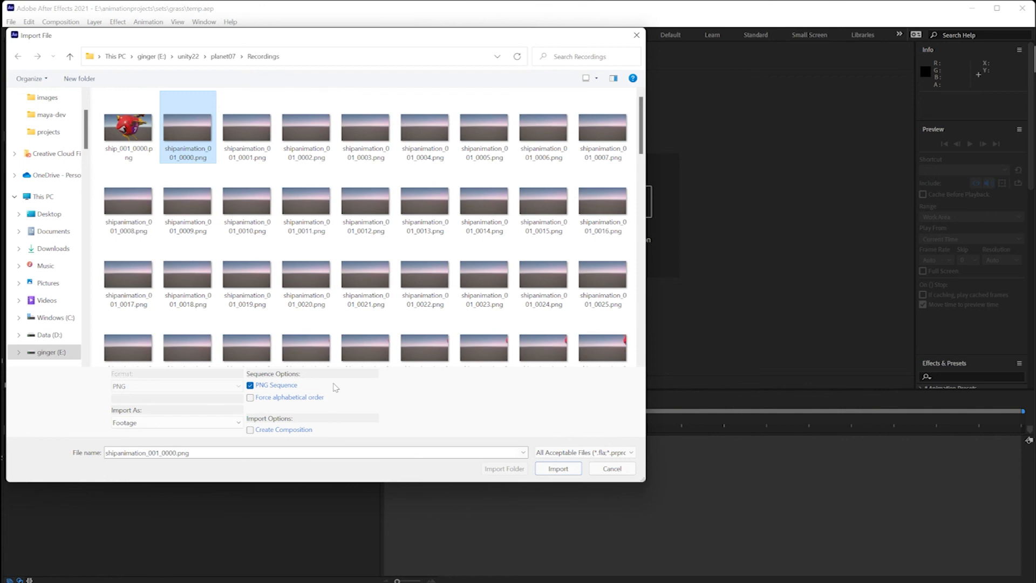
{"action": "left_click", "coordinate": [558, 469]}
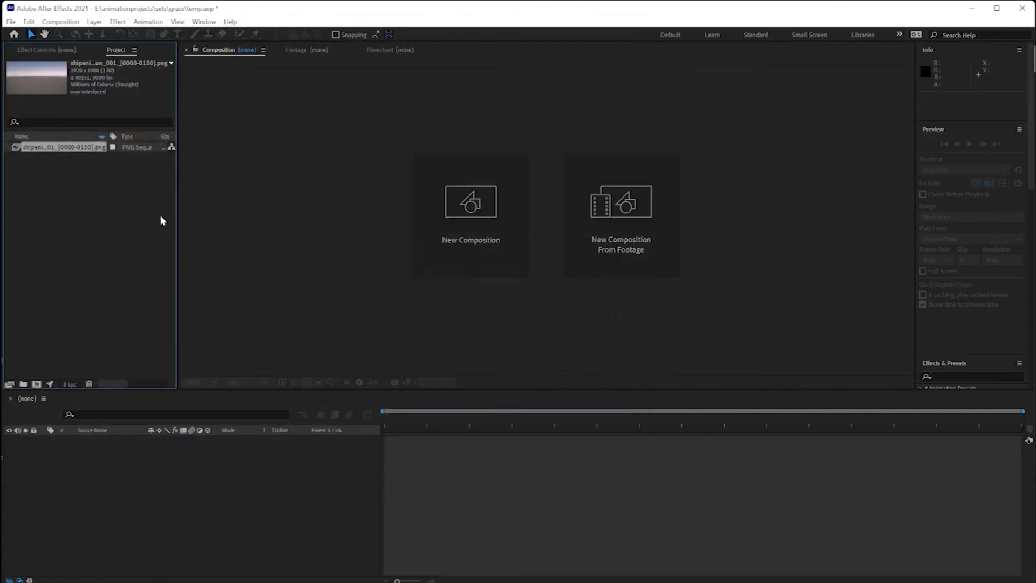
Create a shipanimation_001 composition from the PNG sequence and preview it.
{"action": "left_click_drag", "start_coordinate": [15, 148], "coordinate": [45, 469]}
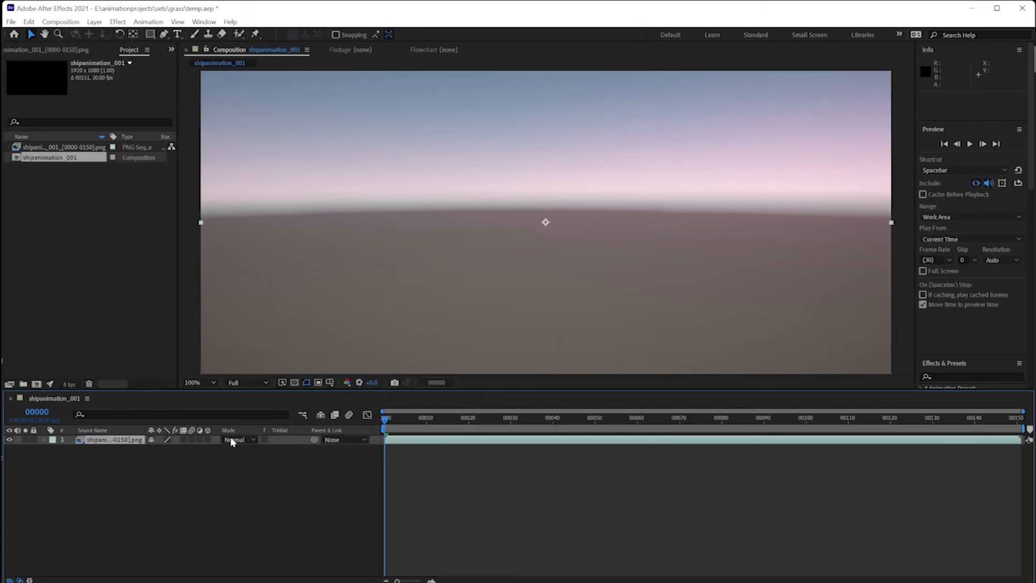
{"action": "left_click_drag", "start_coordinate": [389, 427], "coordinate": [516, 435]}
{"action": "key", "text": "Home"}
{"action": "key", "text": "space"}
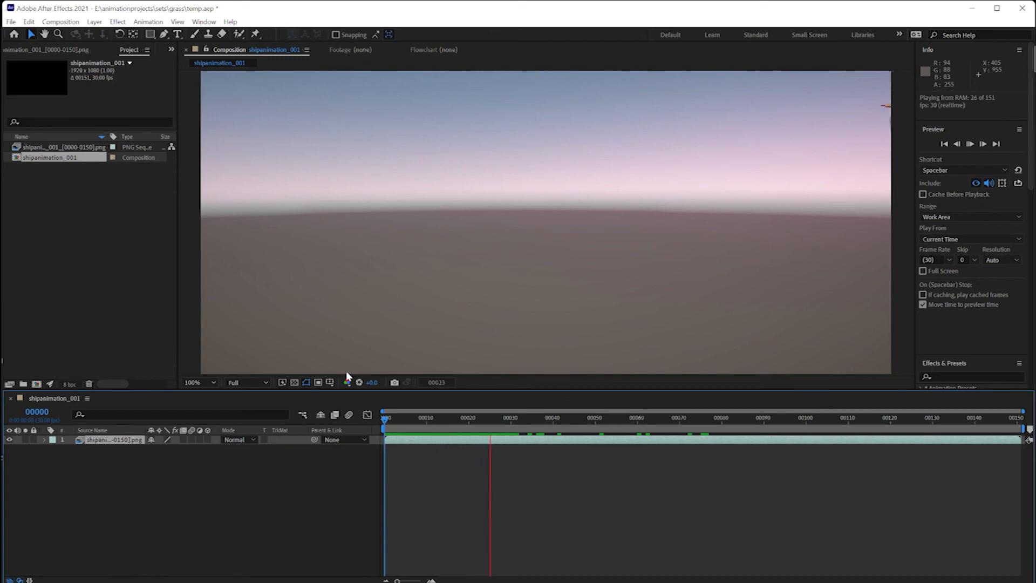
{"action": "key", "text": "space"}
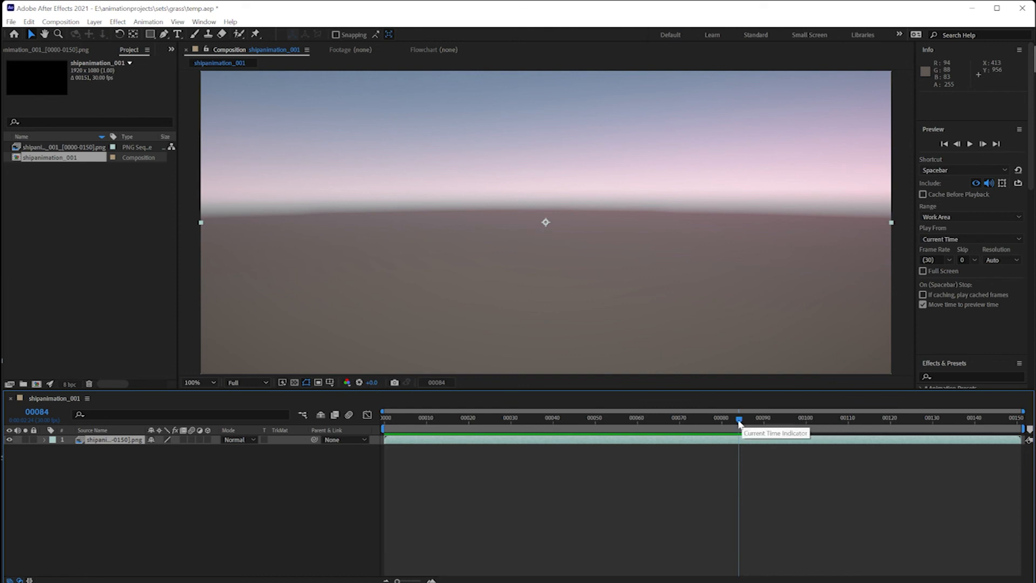
End the work area at frame 00084 and preview the trimmed animation.
{"action": "key", "text": "n"}
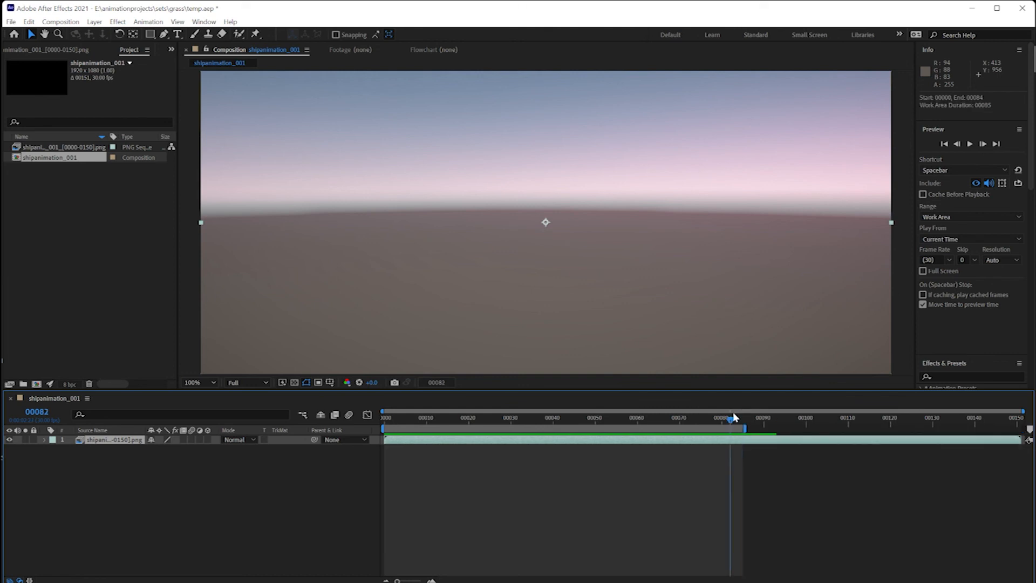
{"action": "left_click", "coordinate": [671, 419]}
{"action": "key", "text": "space"}
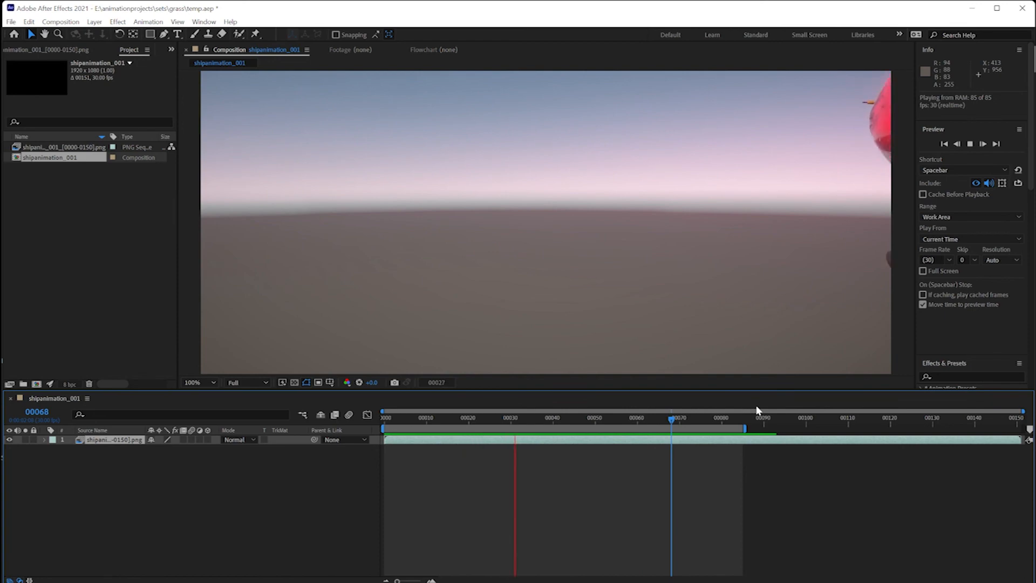
{"action": "key", "text": "space"}
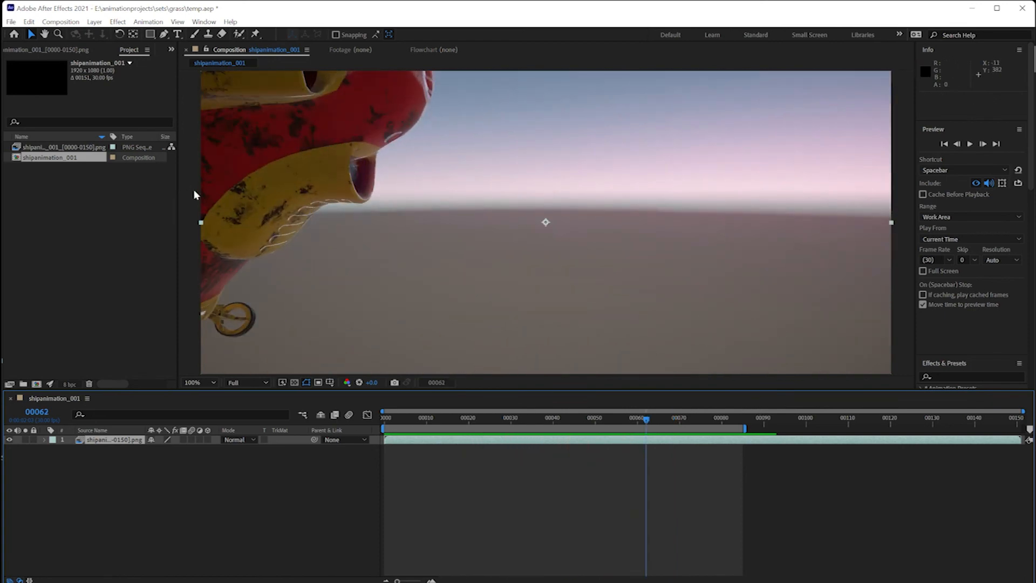
{"action": "left_click", "coordinate": [11, 21]}
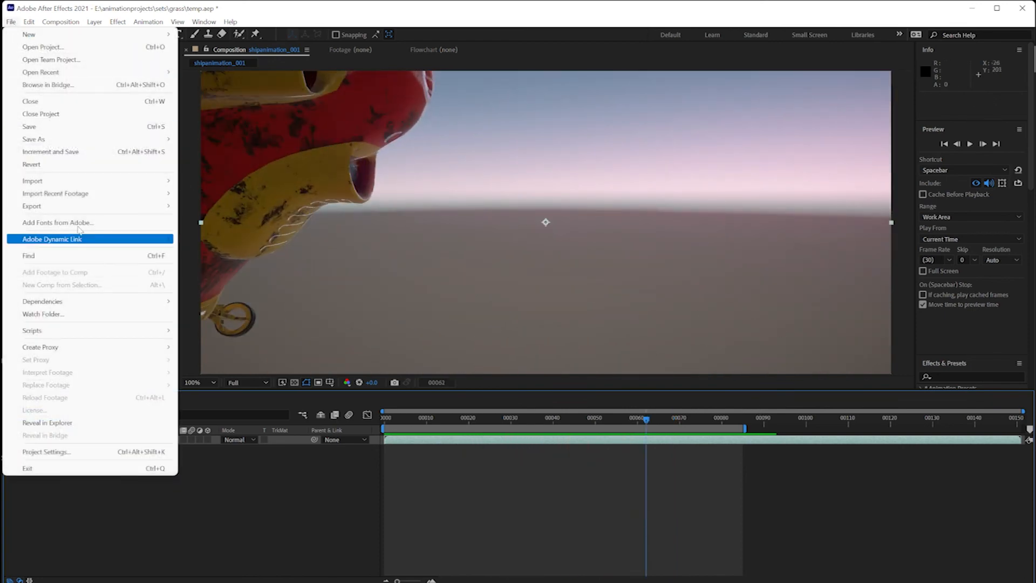
Queue shipanimation_001 in Media Encoder as H.264, with output saved to the grass folder.
{"action": "mouse_move", "coordinate": [160, 208]}
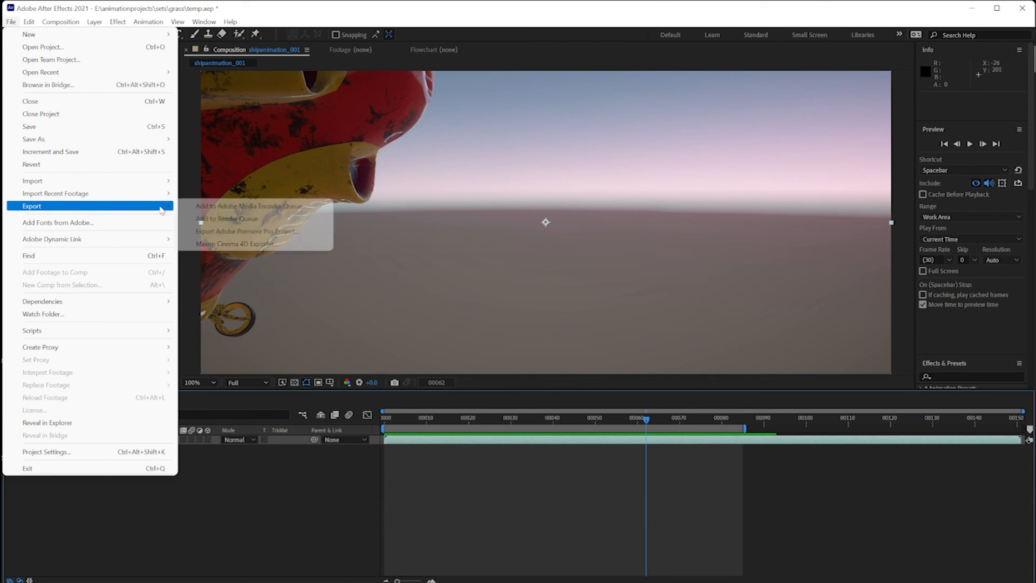
{"action": "left_click", "coordinate": [215, 208]}
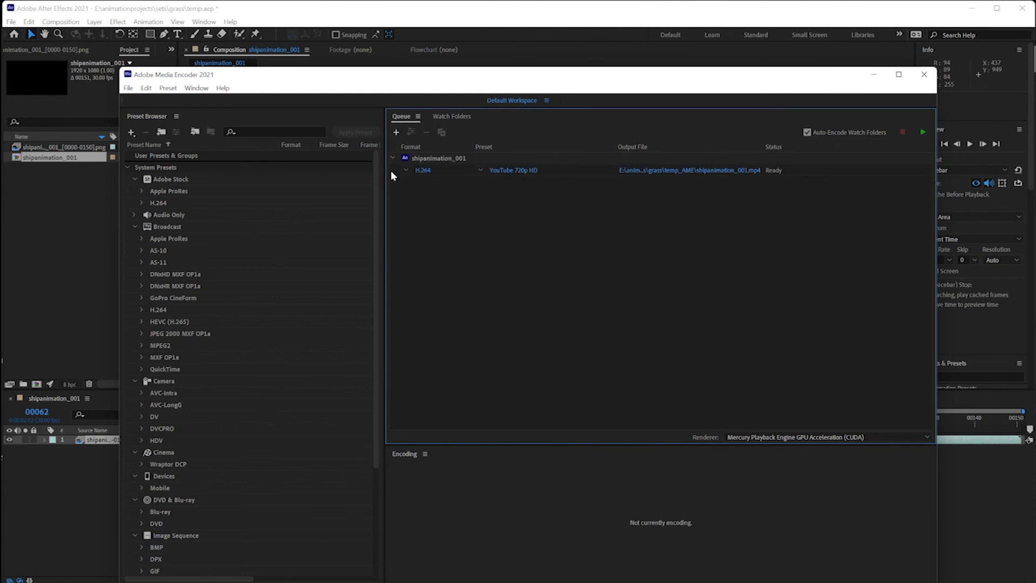
{"action": "left_click", "coordinate": [407, 170]}
{"action": "left_click", "coordinate": [438, 337]}
{"action": "left_click", "coordinate": [671, 170]}
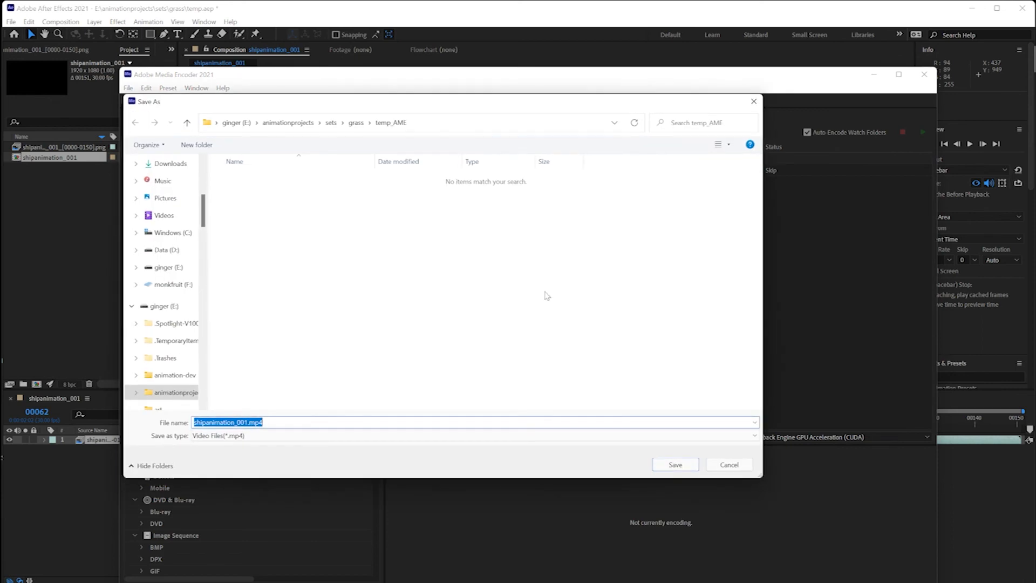
{"action": "left_click", "coordinate": [356, 122]}
{"action": "key", "text": "Return"}
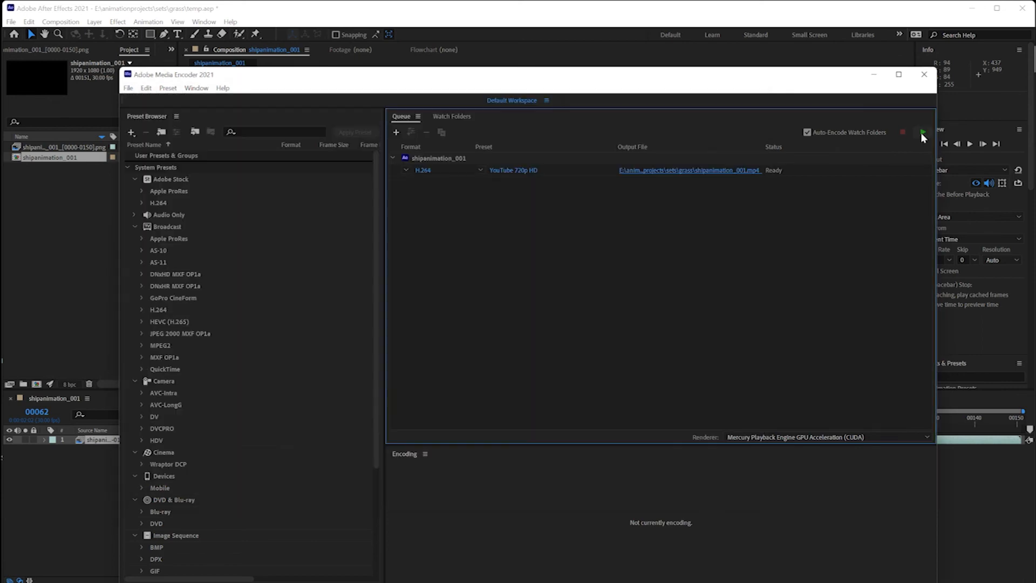
Encode shipanimation_001.mp4 and view the finished file in the grass folder in File Explorer.
{"action": "left_click", "coordinate": [923, 133]}
{"action": "left_click", "coordinate": [671, 171]}
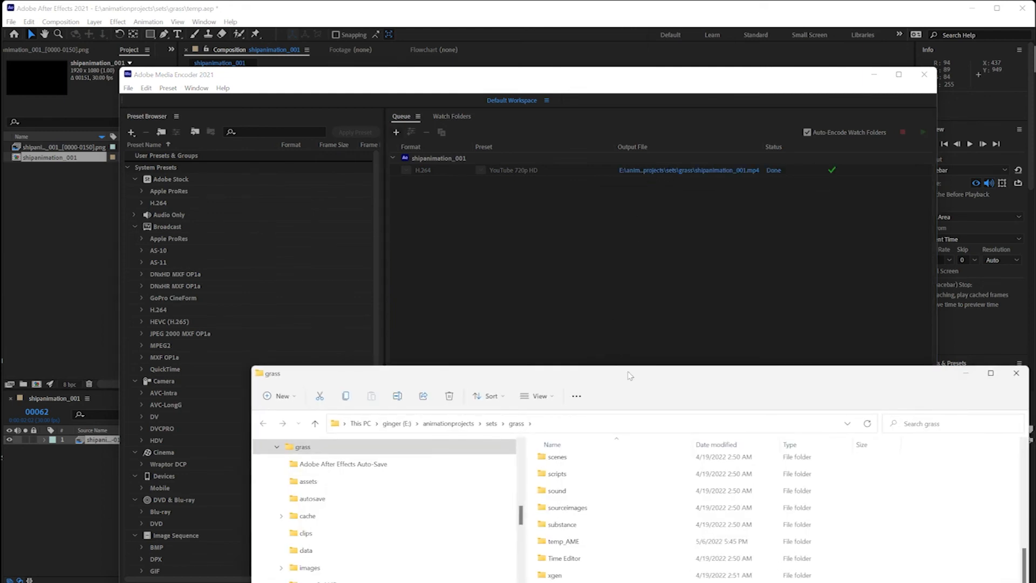
{"action": "left_click_drag", "start_coordinate": [630, 373], "coordinate": [537, 256]}
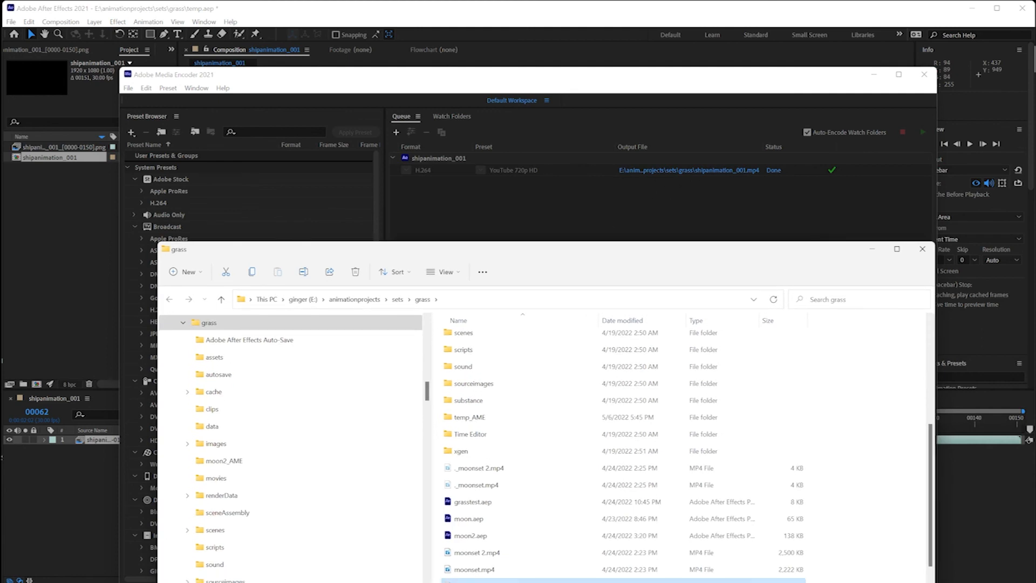